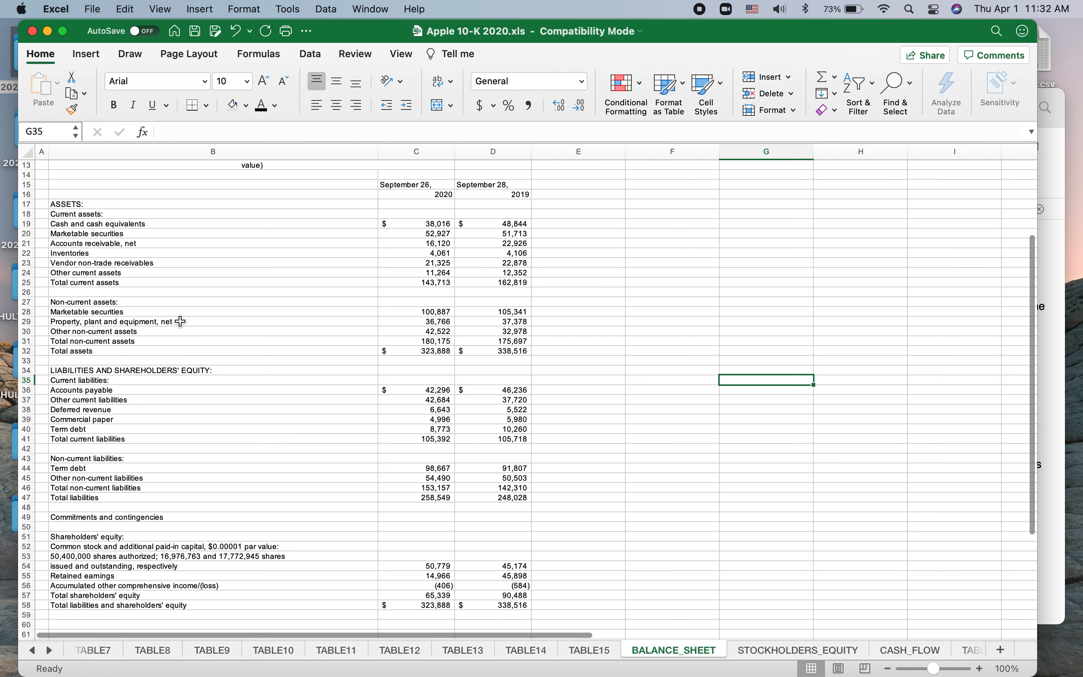
- Copy the balance sheet line items B17:B58 from the Apple 10-K workbook and locate their place under Balance Sheet Analysis in the project workbook
{"action": "left_click_drag", "start_coordinate": [78, 204], "coordinate": [294, 601]}
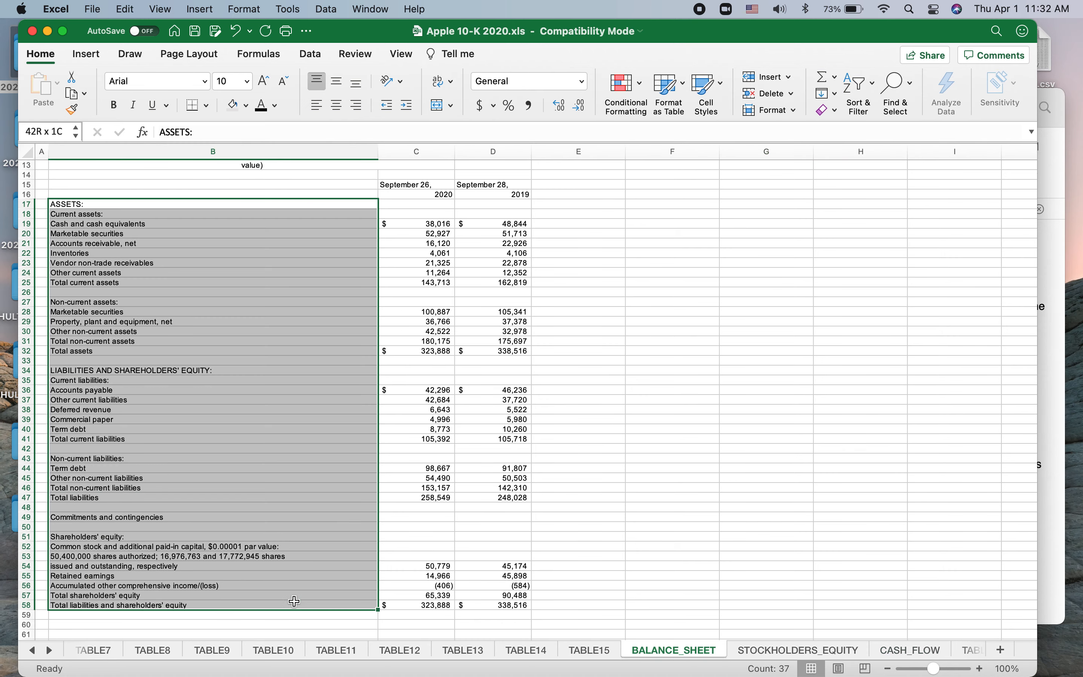
{"action": "key", "text": "super+c"}
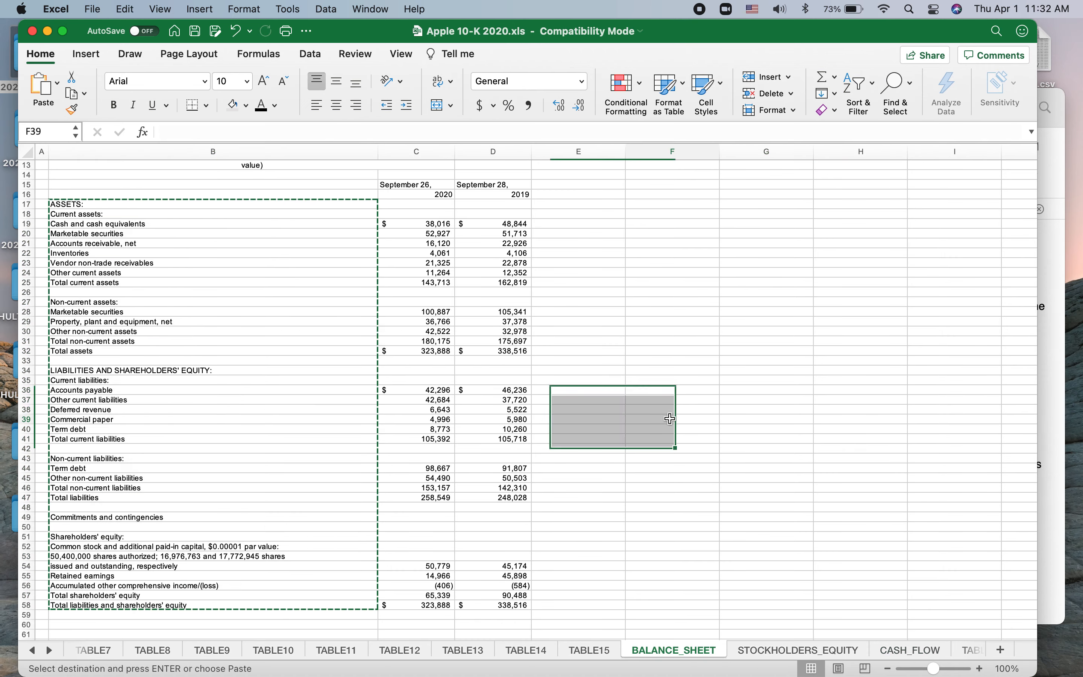
{"action": "key", "text": "ctrl+Right"}
{"action": "scroll", "coordinate": [265, 420], "scroll_direction": "down", "scroll_amount": 15}
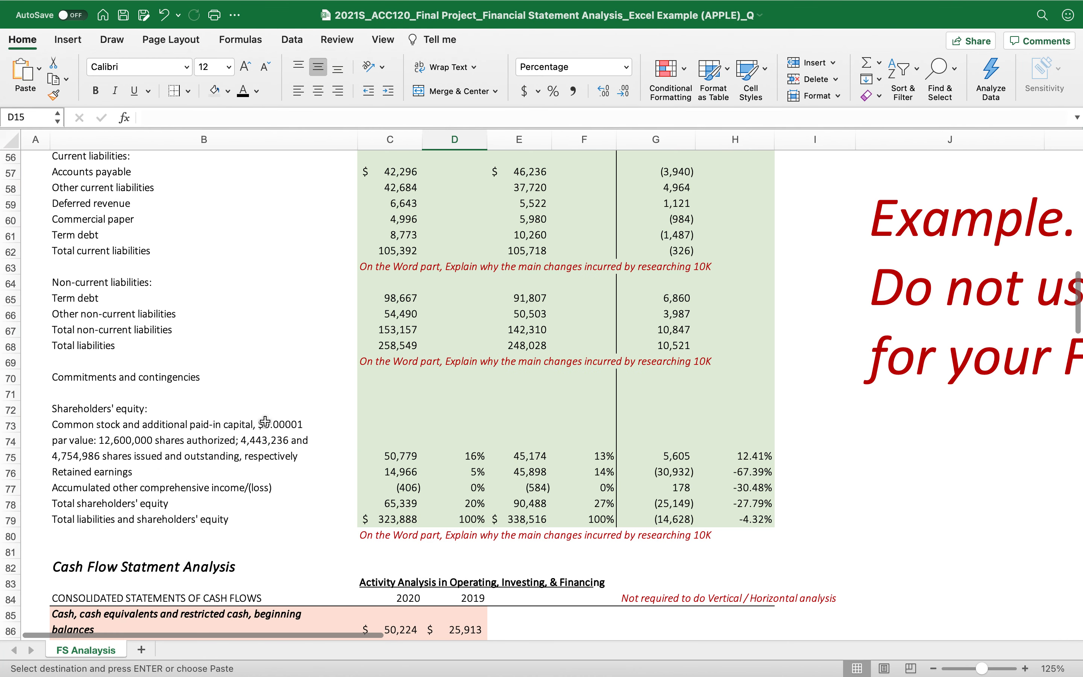
{"action": "scroll", "coordinate": [265, 421], "scroll_direction": "up", "scroll_amount": 8}
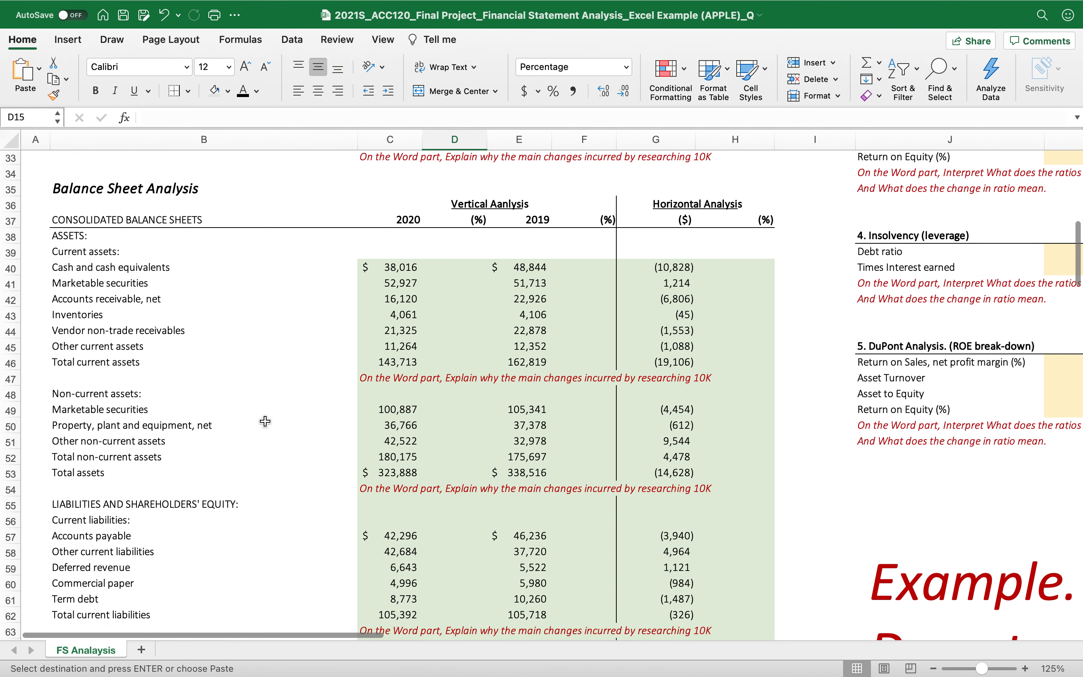
{"action": "left_click", "coordinate": [87, 270]}
{"action": "key", "text": "ctrl+Left"}
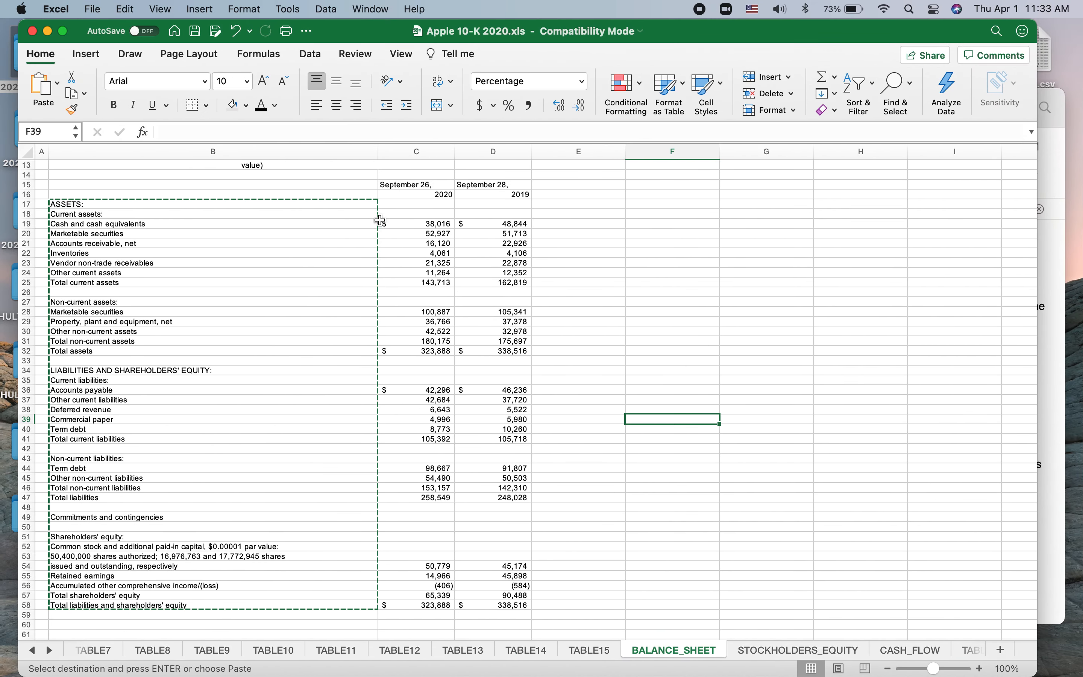
- Compare the cash and cash equivalents amounts for 2020 and 2019 between the 10-K balance sheet and the Balance Sheet Analysis section
{"action": "left_click_drag", "start_coordinate": [406, 207], "coordinate": [389, 604]}
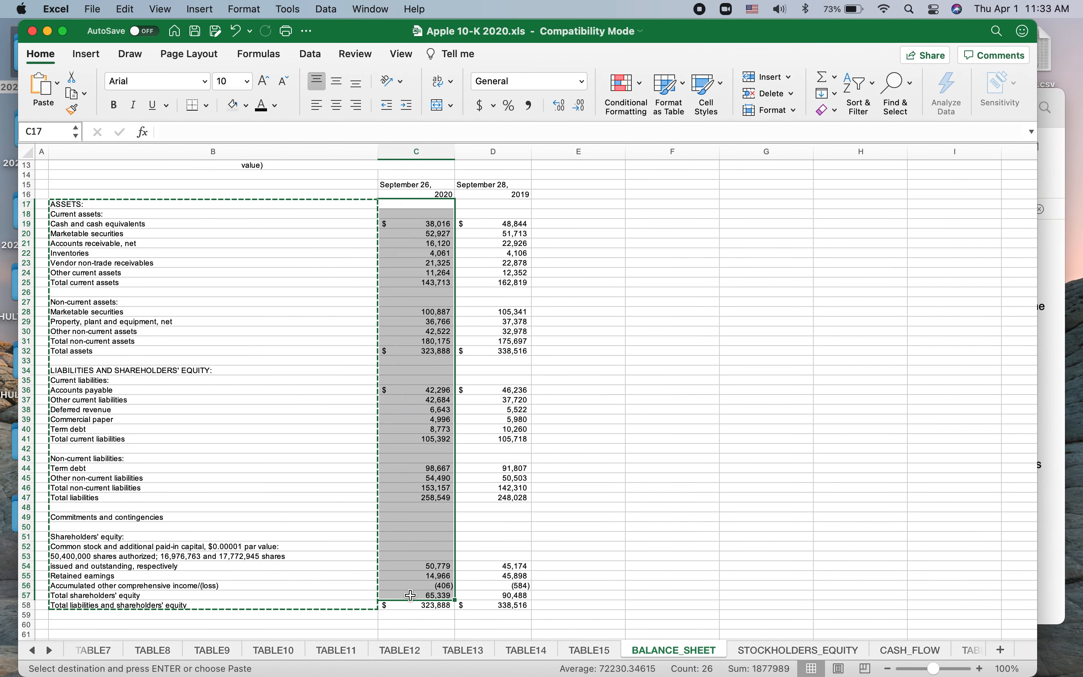
{"action": "left_click_drag", "start_coordinate": [684, 496], "coordinate": [701, 505]}
{"action": "key", "text": "ctrl+Right"}
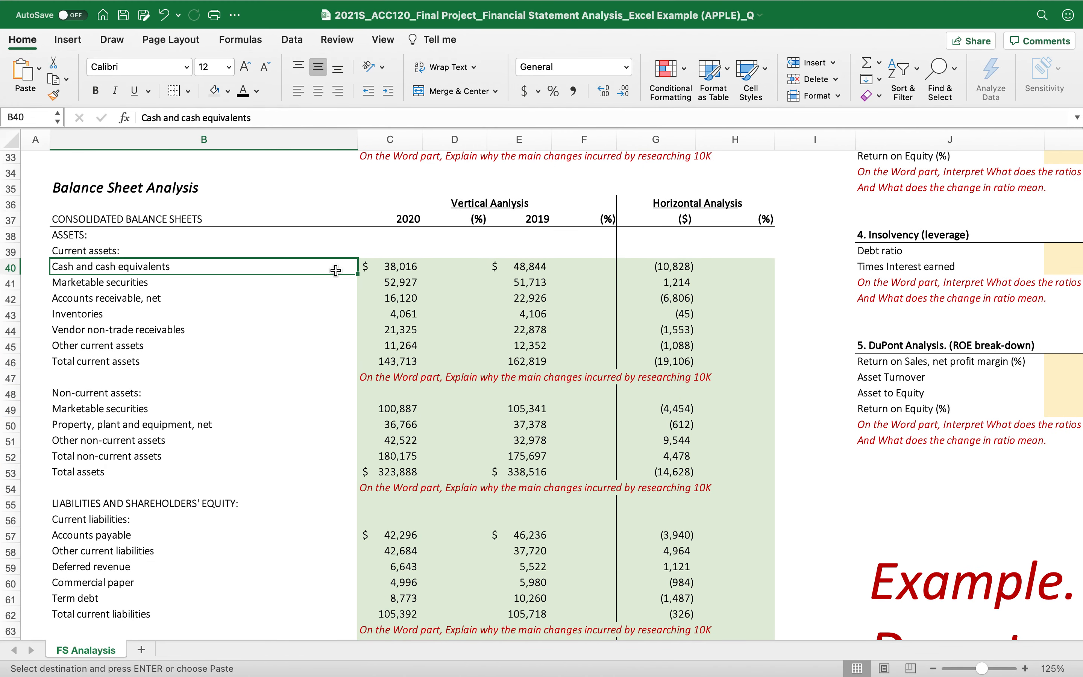
{"action": "left_click", "coordinate": [391, 267]}
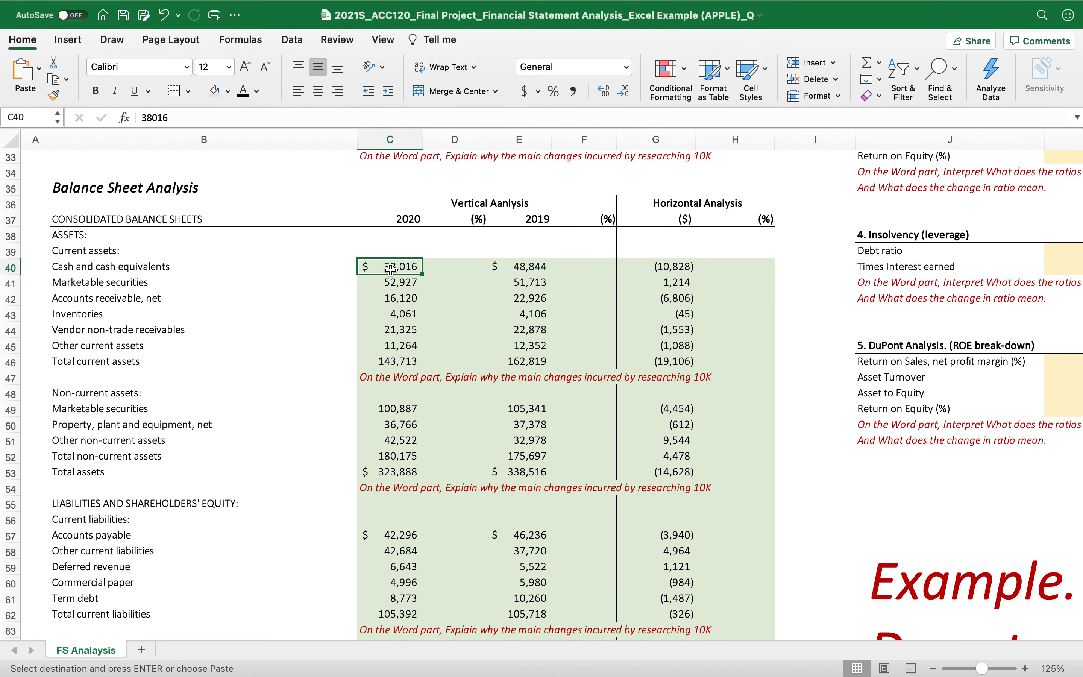
{"action": "left_click", "coordinate": [533, 264]}
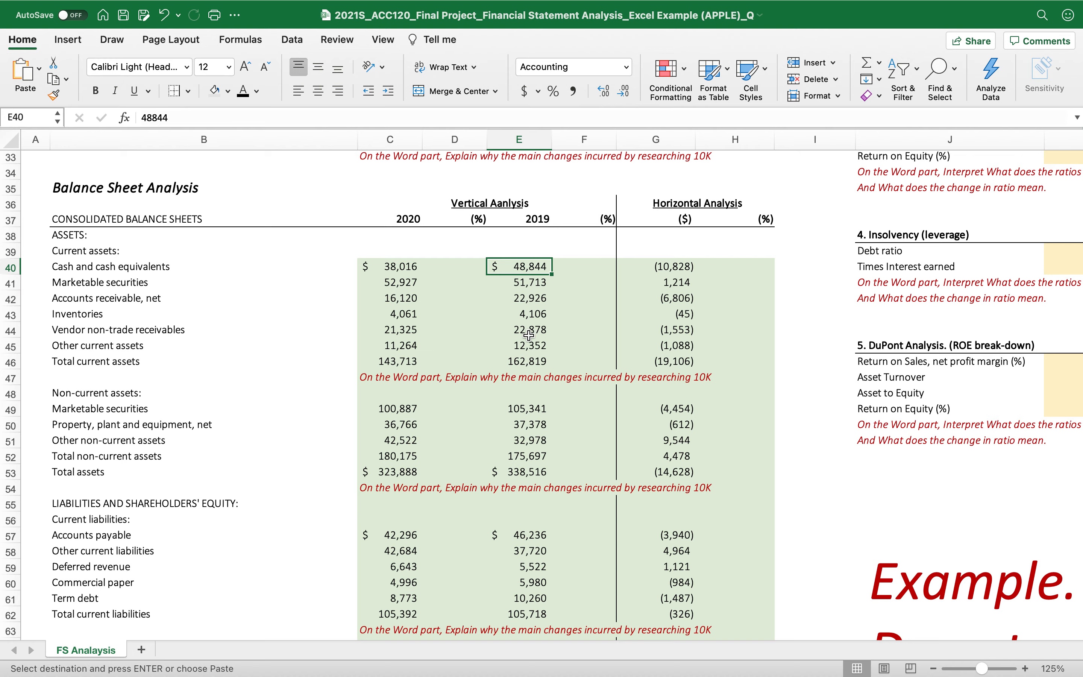
{"action": "key", "text": "ctrl+Left"}
{"action": "left_click", "coordinate": [428, 223]}
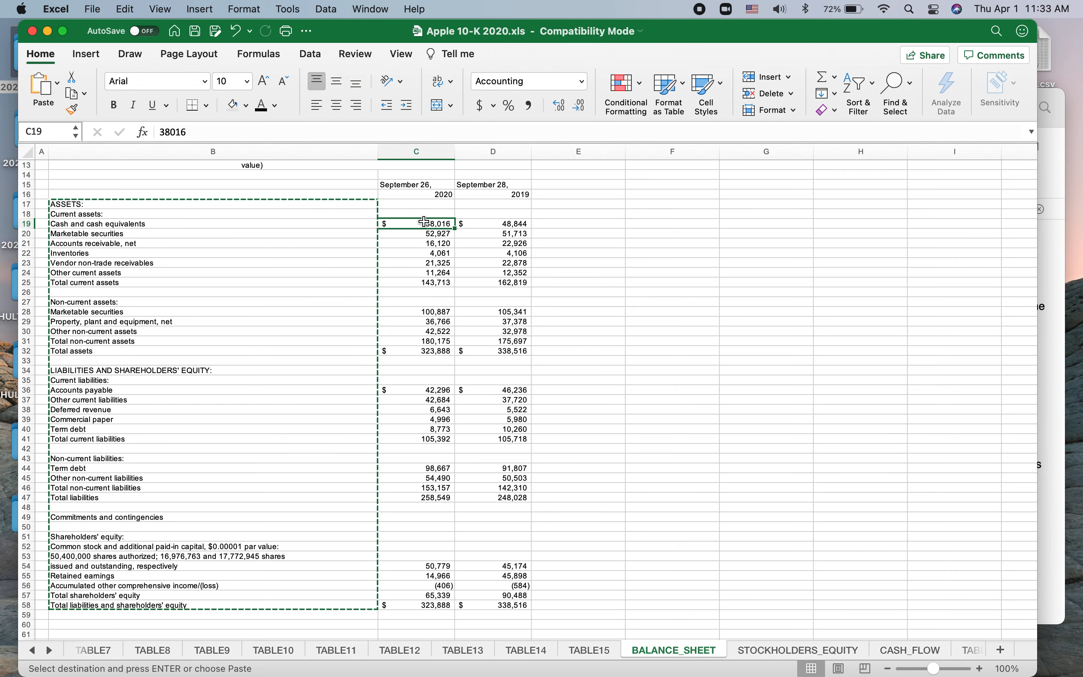
{"action": "key", "text": "ctrl+Right"}
{"action": "left_click", "coordinate": [515, 333]}
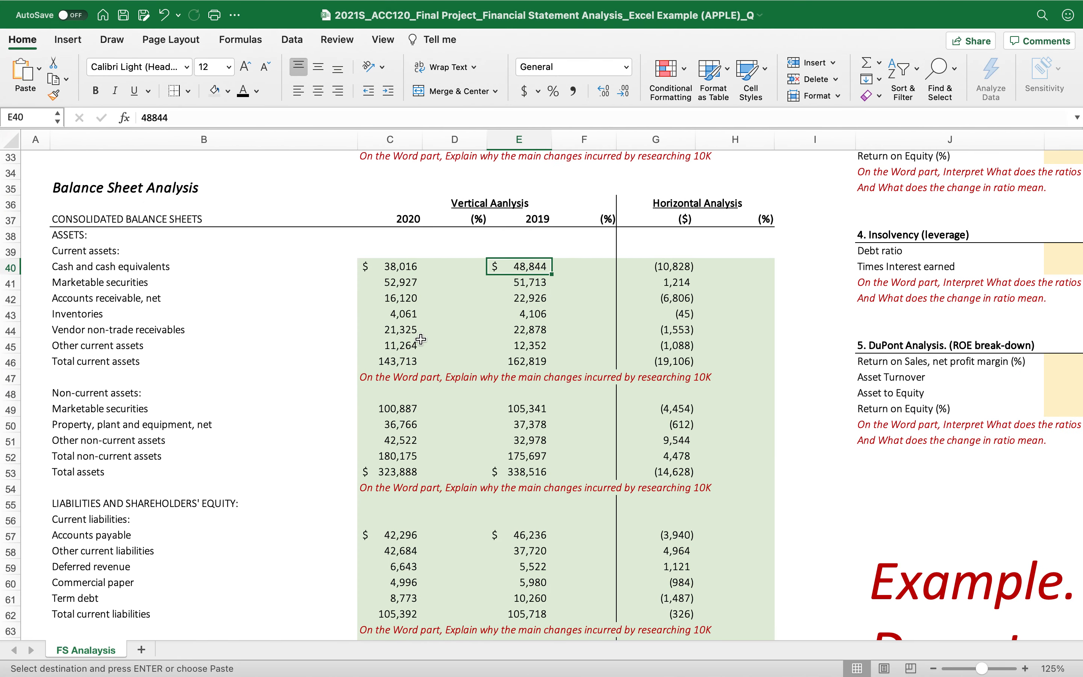
- Review the Cash Flow Statement Analysis section, then view the matching CASH_FLOW sheet in the Apple 10-K workbook
{"action": "scroll", "coordinate": [421, 339], "scroll_direction": "down", "scroll_amount": 10}
{"action": "scroll", "coordinate": [421, 339], "scroll_direction": "down", "scroll_amount": 2}
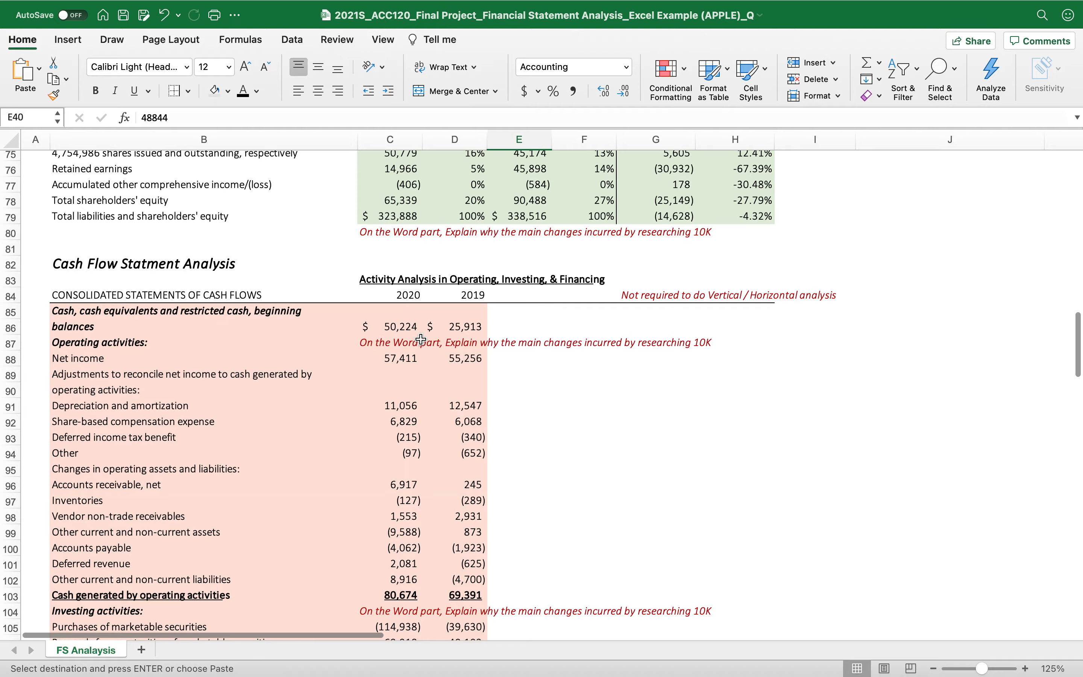
{"action": "scroll", "coordinate": [421, 339], "scroll_direction": "up", "scroll_amount": 10}
{"action": "scroll", "coordinate": [421, 338], "scroll_direction": "down", "scroll_amount": 7}
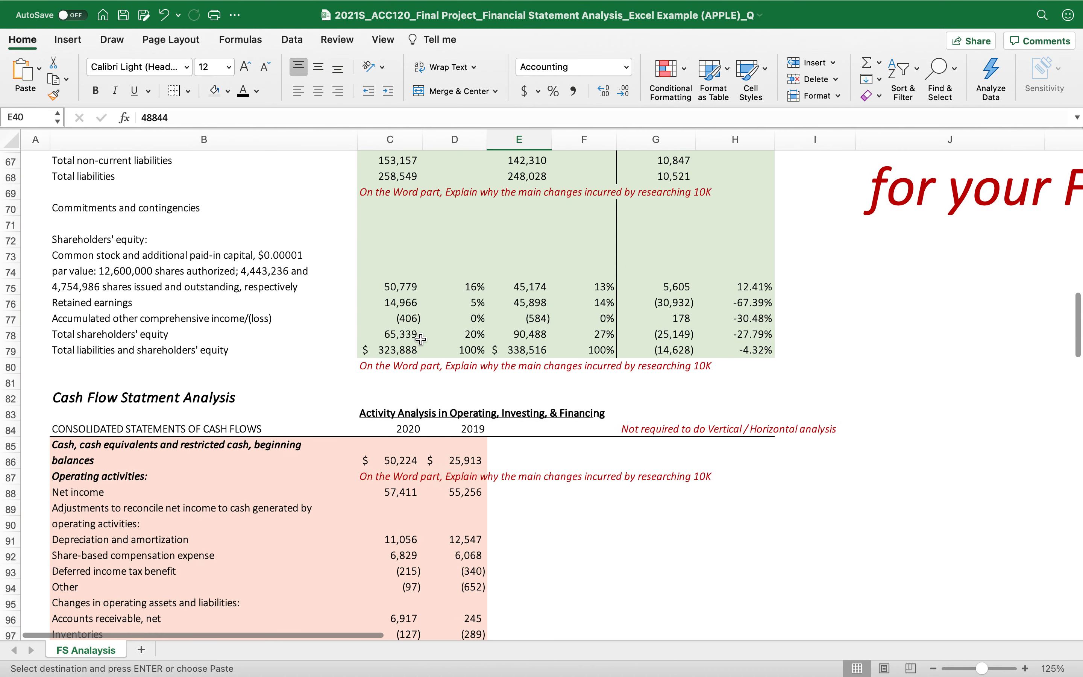
{"action": "scroll", "coordinate": [421, 339], "scroll_direction": "down", "scroll_amount": 3}
{"action": "left_click", "coordinate": [276, 309]}
{"action": "key", "text": "super+grave"}
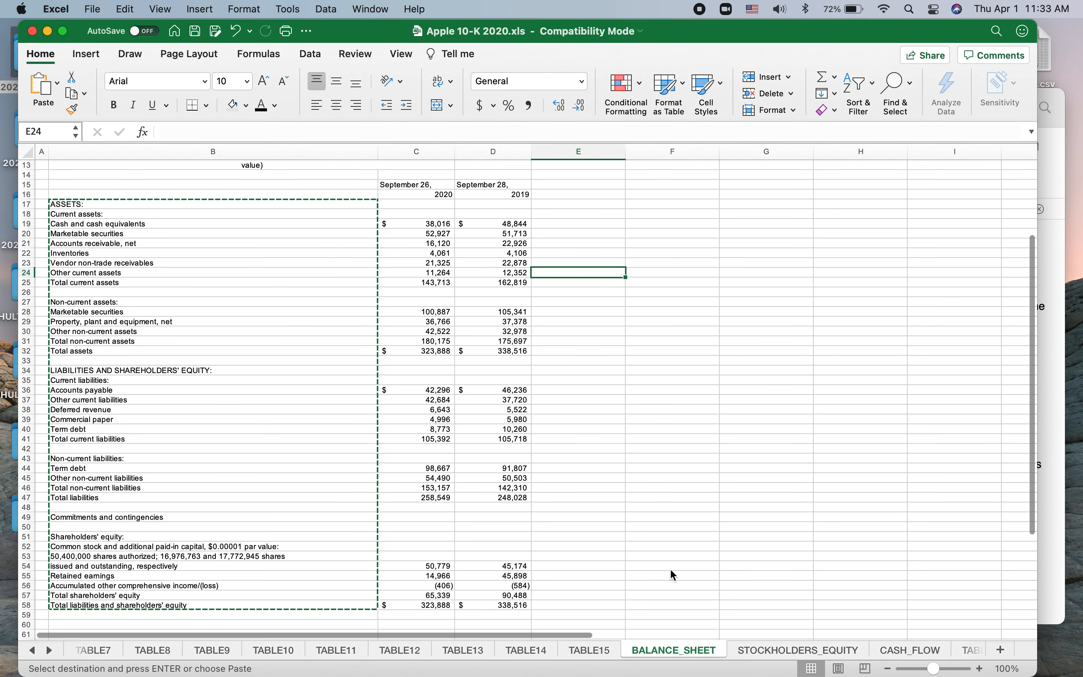
{"action": "left_click", "coordinate": [911, 650]}
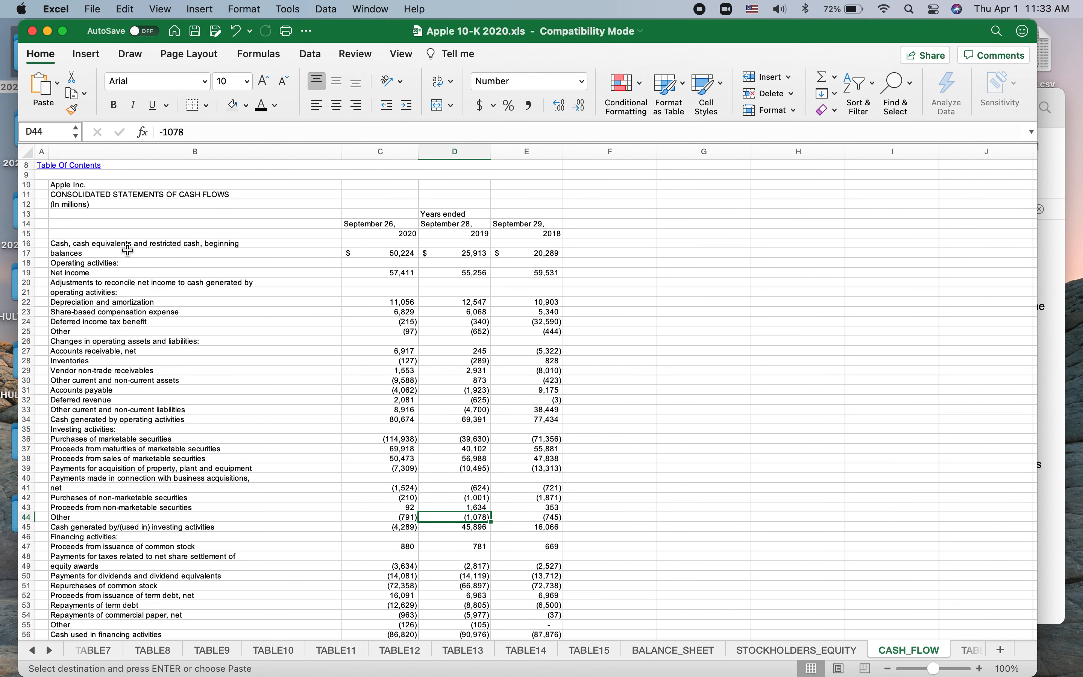
- Switch to Acrobat Reader and bring up the table of contents of the Apple 2020 10-K PDF
{"action": "key", "text": "ctrl+Right"}
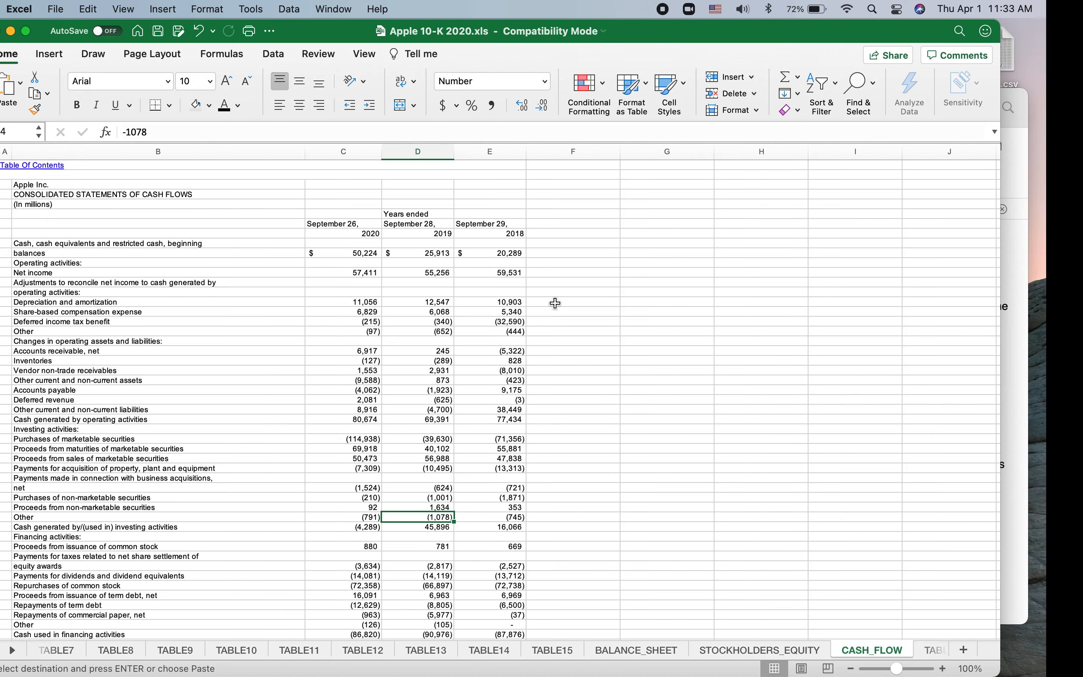
{"action": "key", "text": "ctrl+Right"}
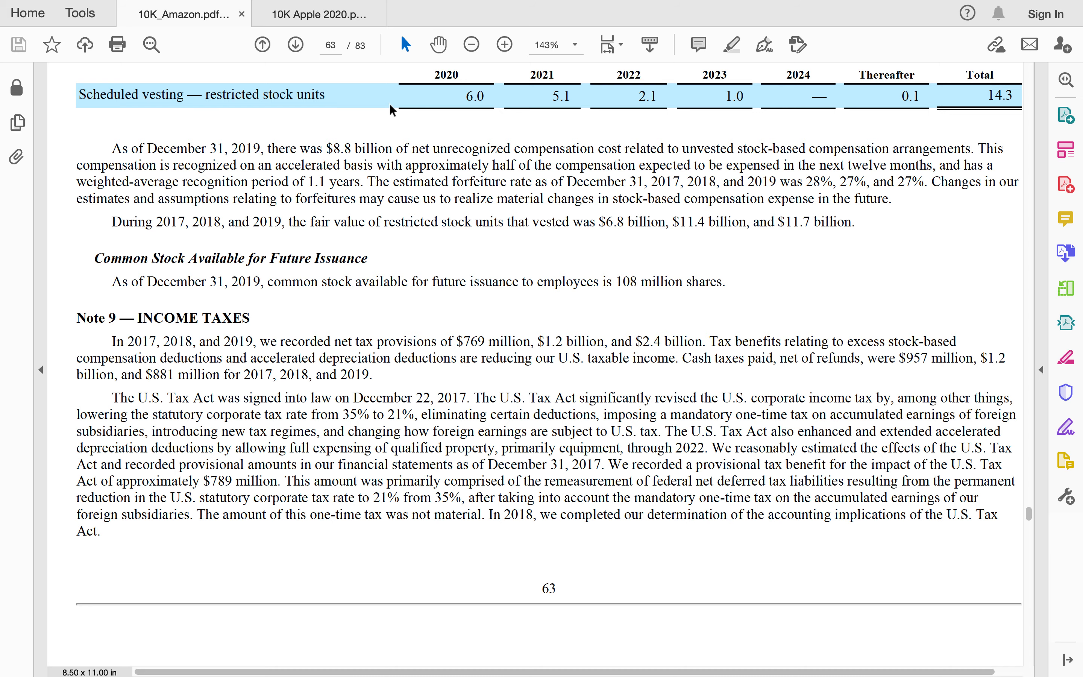
{"action": "left_click", "coordinate": [306, 16]}
{"action": "scroll", "coordinate": [268, 358], "scroll_direction": "up", "scroll_amount": 20}
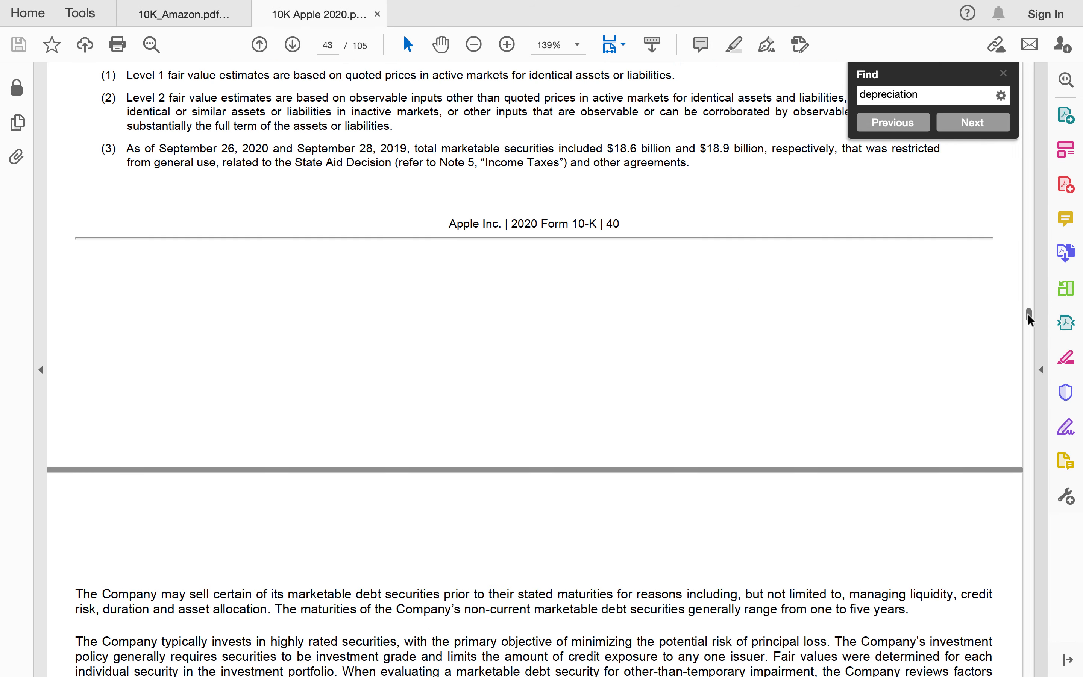
{"action": "left_click_drag", "start_coordinate": [1030, 319], "coordinate": [1029, 69]}
{"action": "scroll", "coordinate": [522, 441], "scroll_direction": "down", "scroll_amount": 15}
{"action": "scroll", "coordinate": [522, 441], "scroll_direction": "down", "scroll_amount": 20}
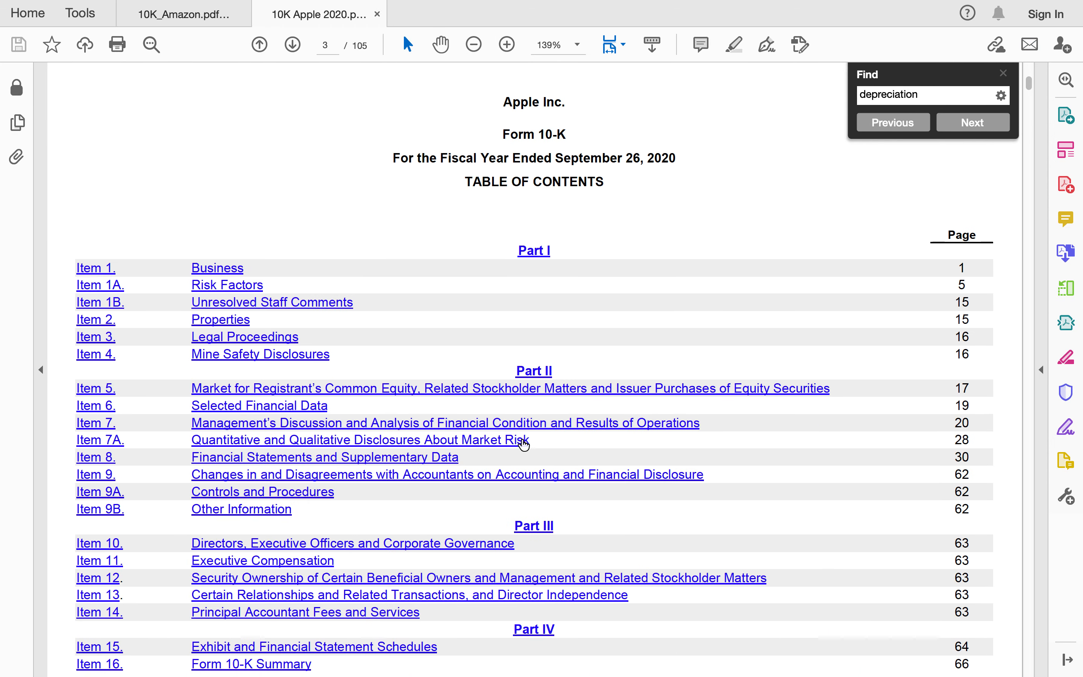
- Go to the Consolidated Balance Sheets through Item 8 and highlight the current assets section down to Total current assets
{"action": "scroll", "coordinate": [524, 445], "scroll_direction": "down", "scroll_amount": 2}
{"action": "left_click", "coordinate": [212, 397]}
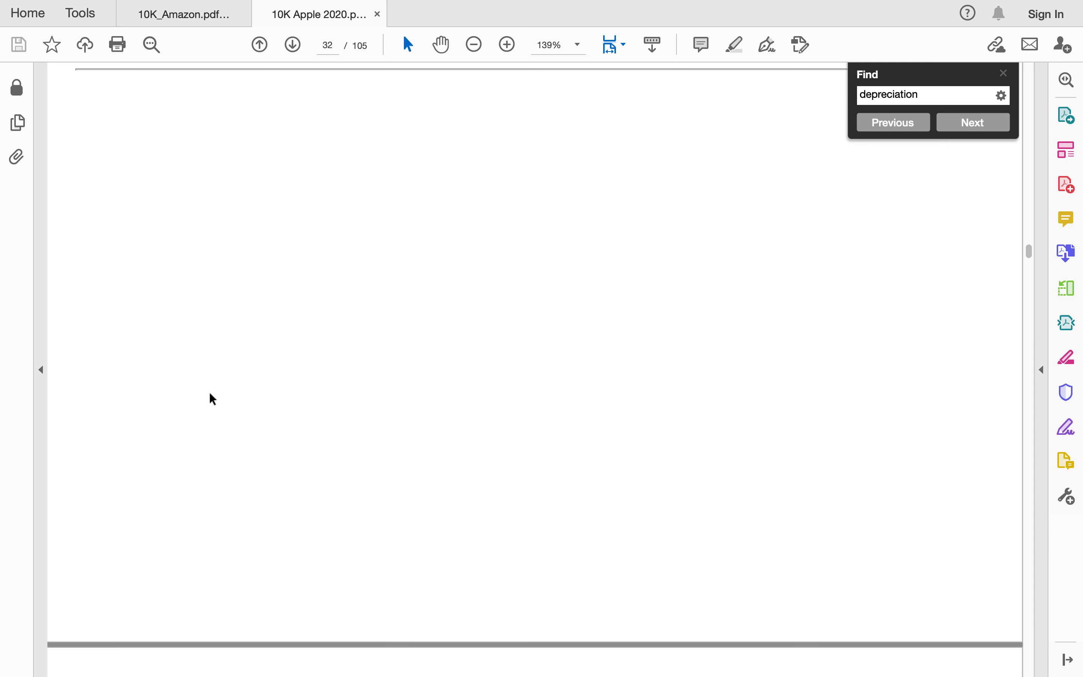
{"action": "scroll", "coordinate": [372, 428], "scroll_direction": "down", "scroll_amount": 6}
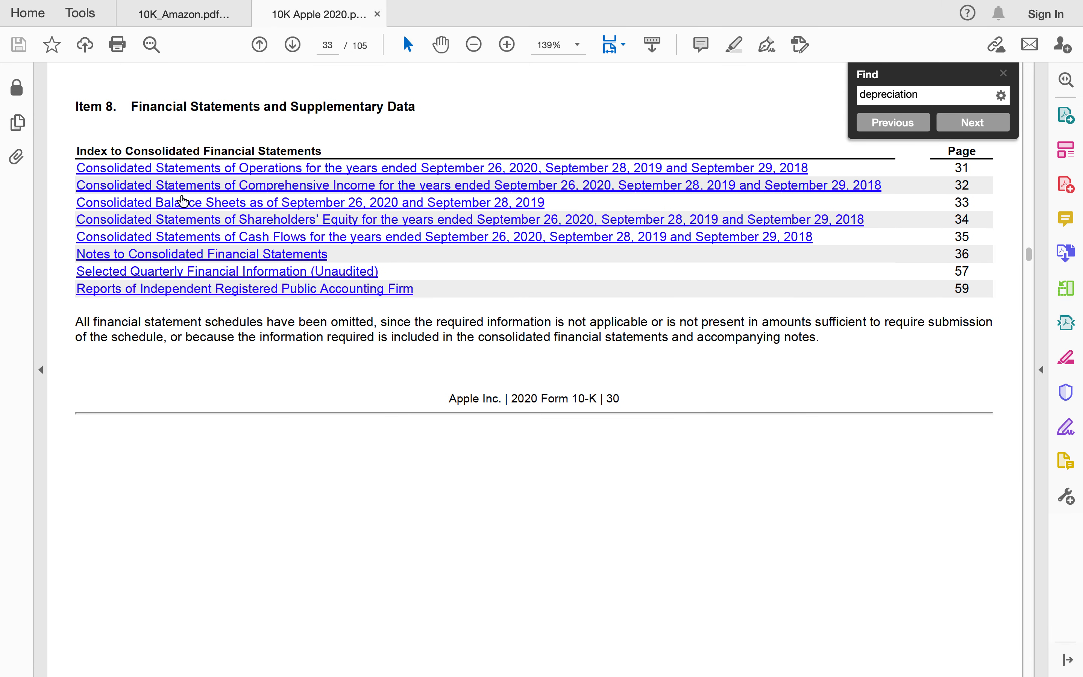
{"action": "left_click", "coordinate": [181, 208]}
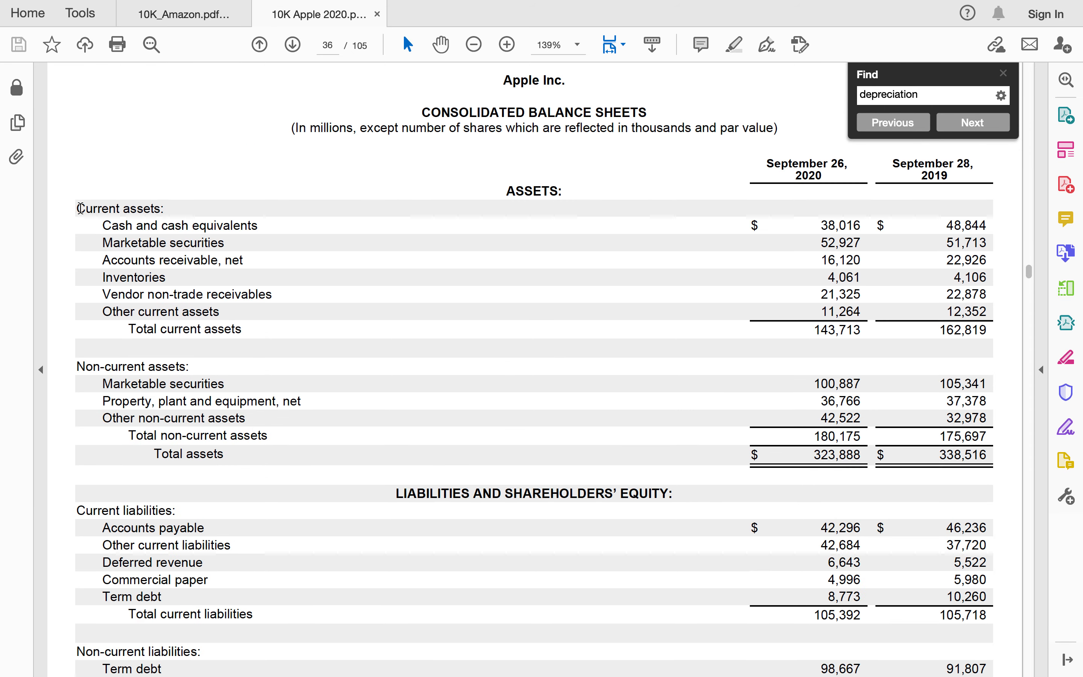
{"action": "left_click_drag", "start_coordinate": [79, 208], "coordinate": [226, 339]}
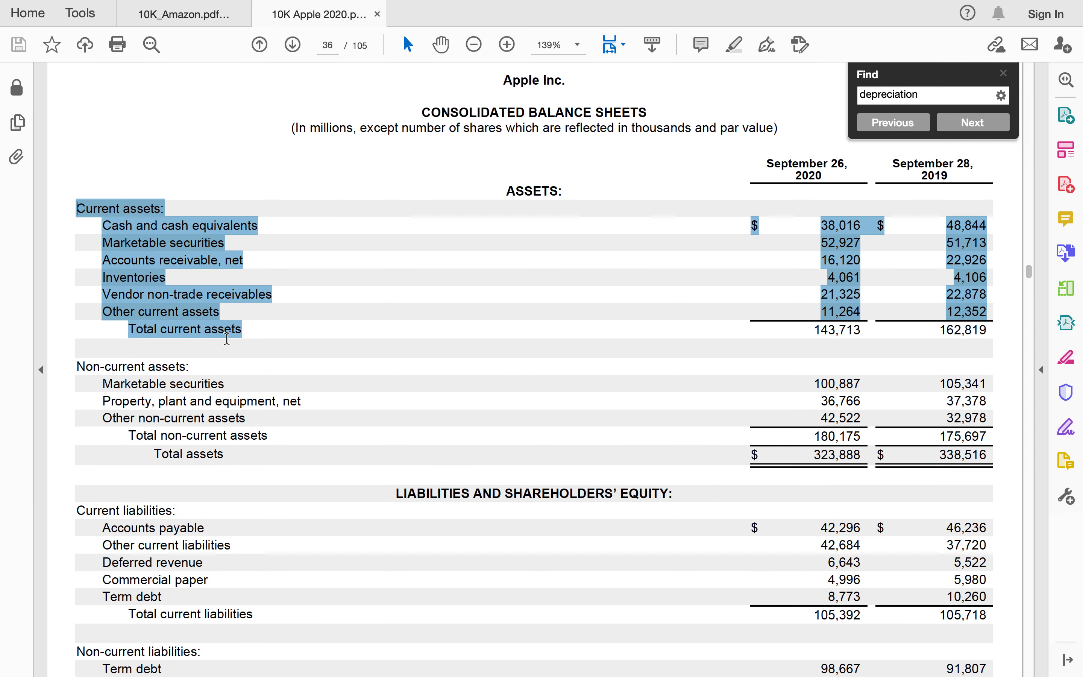
{"action": "left_click", "coordinate": [785, 337]}
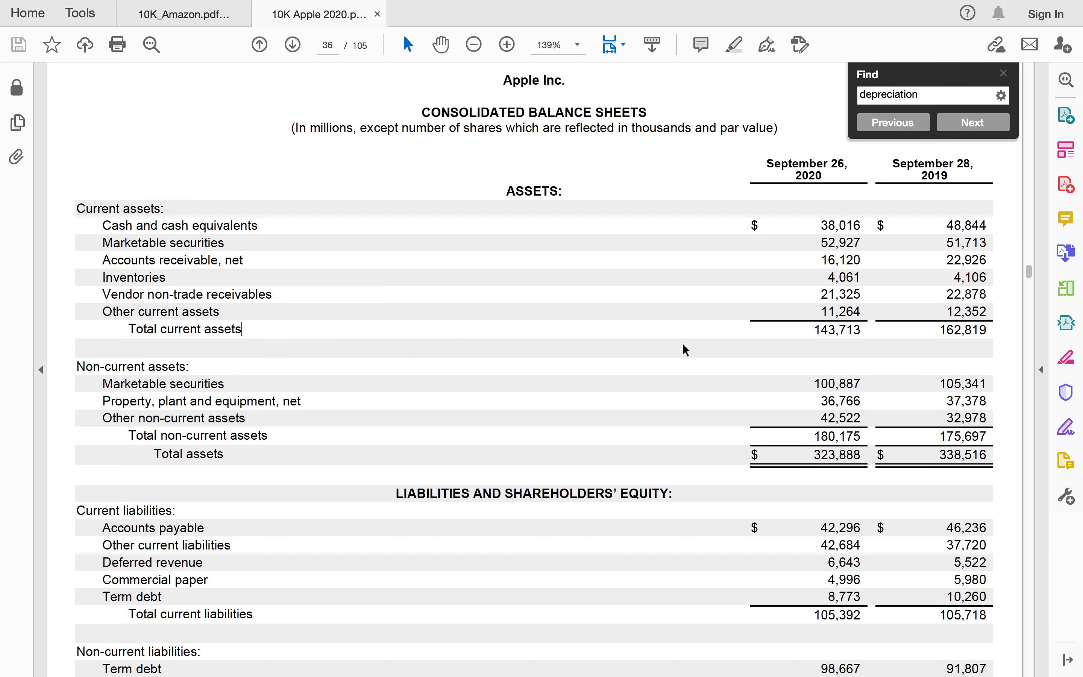
- Take the 10-K PDF and the project workbook out of full screen and arrange the two windows side by side
{"action": "mouse_move", "coordinate": [107, 5]}
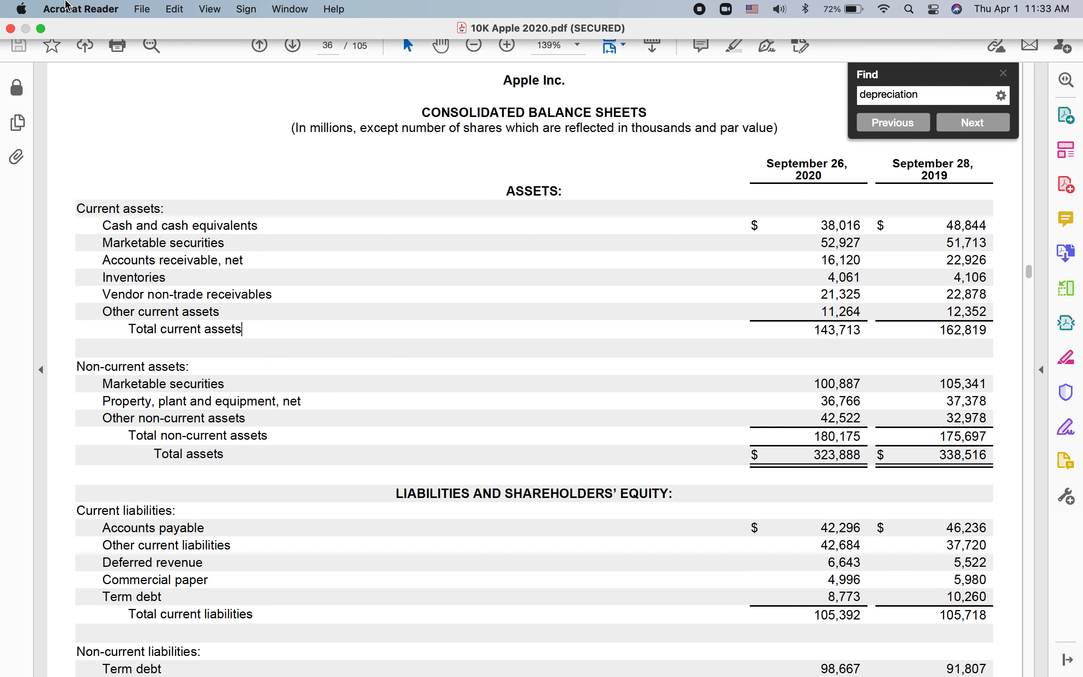
{"action": "left_click", "coordinate": [41, 30]}
{"action": "left_click_drag", "start_coordinate": [396, 27], "coordinate": [282, 9]}
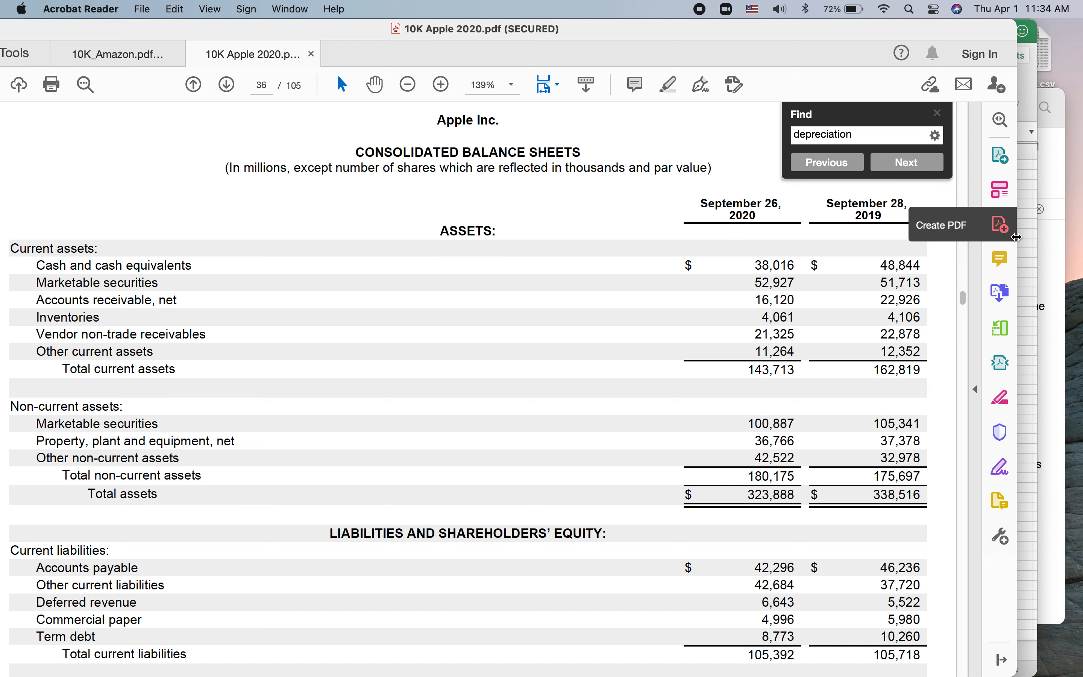
{"action": "left_click_drag", "start_coordinate": [563, 240], "coordinate": [565, 249]}
{"action": "left_click", "coordinate": [846, 343]}
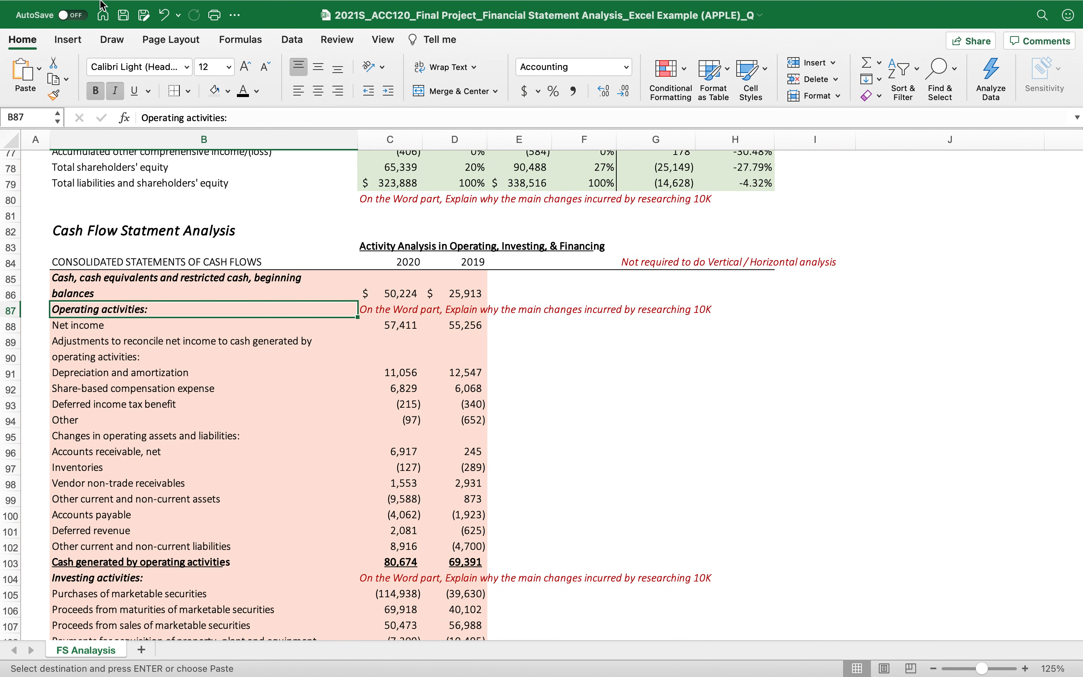
{"action": "left_click", "coordinate": [47, 33]}
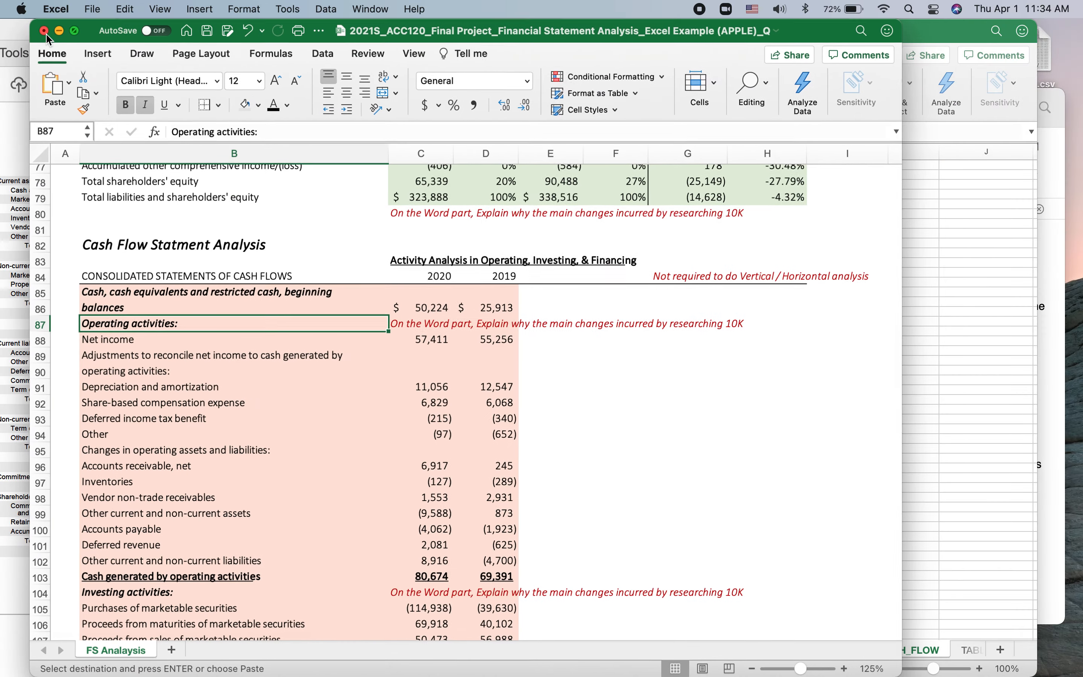
{"action": "left_click_drag", "start_coordinate": [89, 32], "coordinate": [612, 33]}
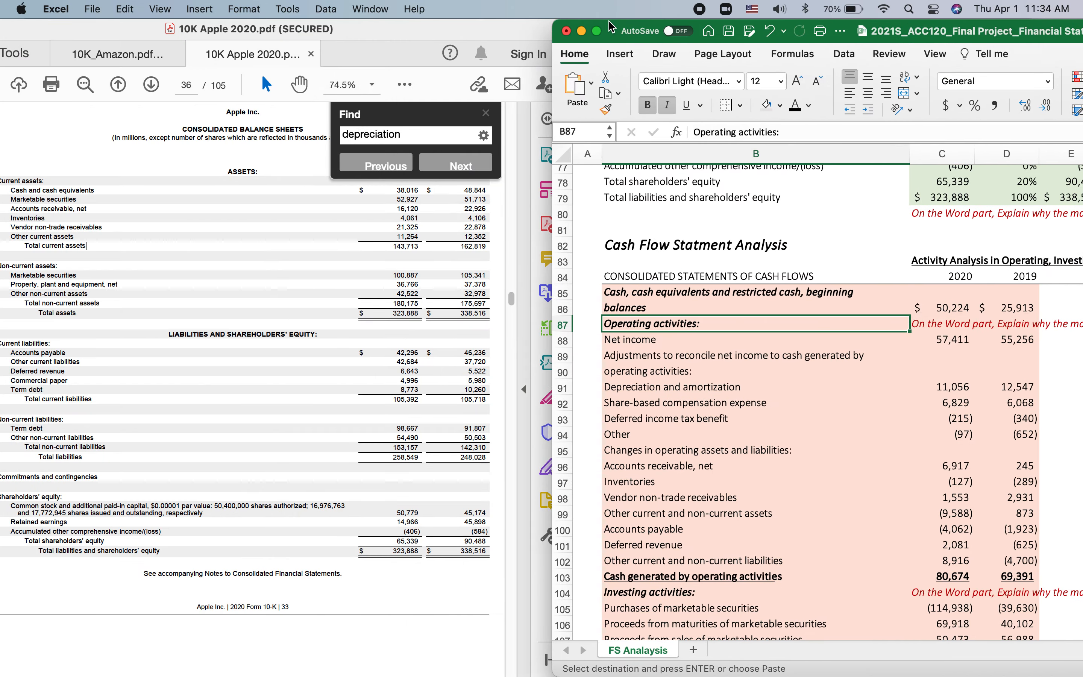
- Find the non-current assets in the Balance Sheet Analysis and check the 2020 cells for marketable securities and property, plant and equipment
{"action": "scroll", "coordinate": [765, 405], "scroll_direction": "up", "scroll_amount": 20}
{"action": "scroll", "coordinate": [766, 405], "scroll_direction": "down", "scroll_amount": 15}
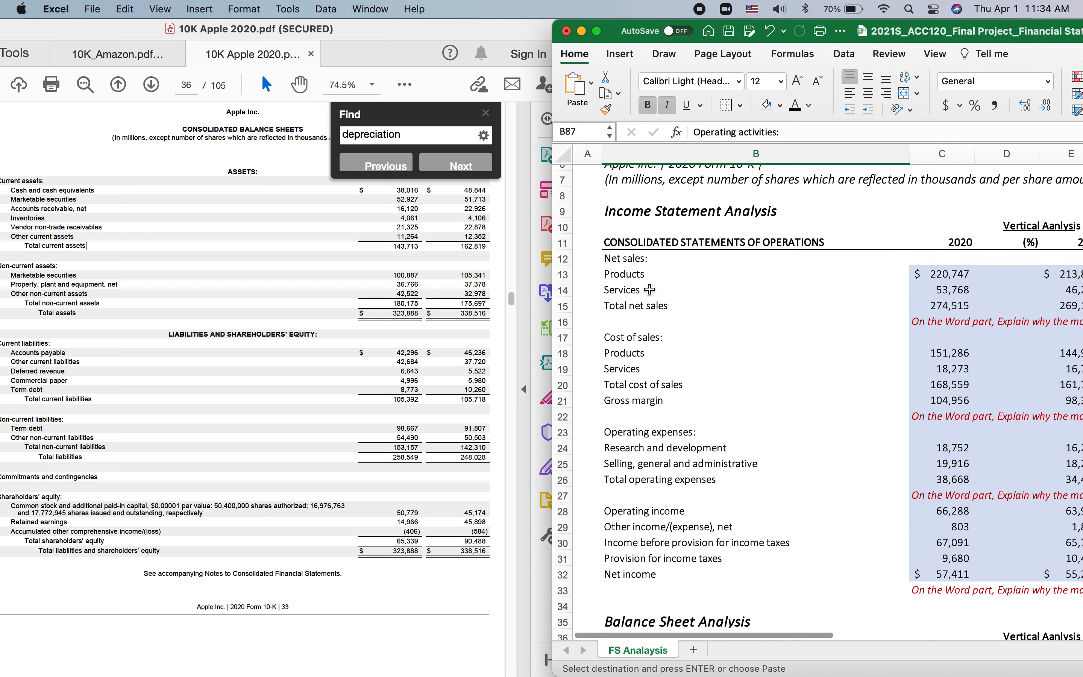
{"action": "scroll", "coordinate": [653, 462], "scroll_direction": "up", "scroll_amount": 4}
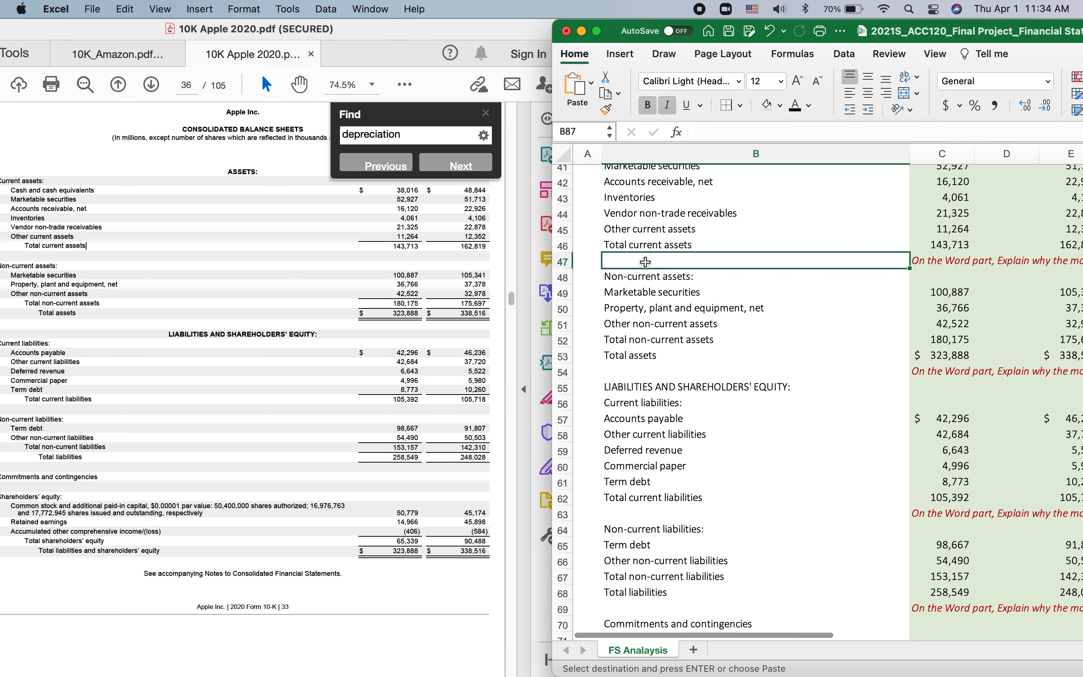
{"action": "left_click", "coordinate": [645, 262]}
{"action": "key", "text": "Down"}
{"action": "key", "text": "Down"}
{"action": "key", "text": "Right"}
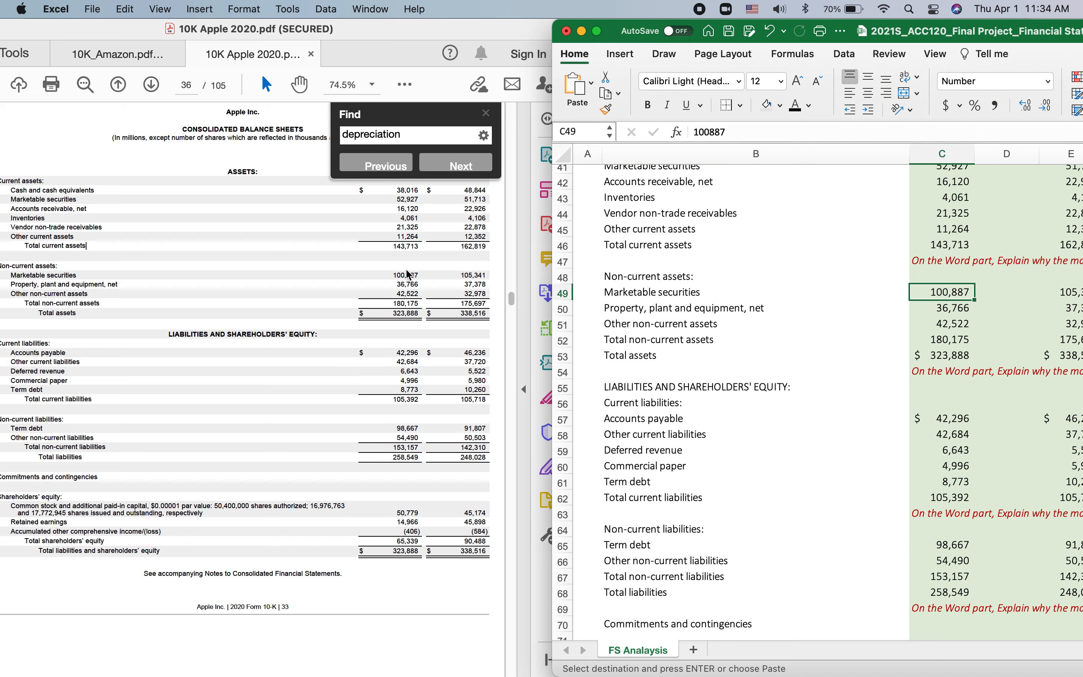
{"action": "key", "text": "Down"}
- Highlight the non-current asset figures down to Total assets in the PDF and select the matching 2020 marketable securities cell C49
{"action": "left_click", "coordinate": [360, 285]}
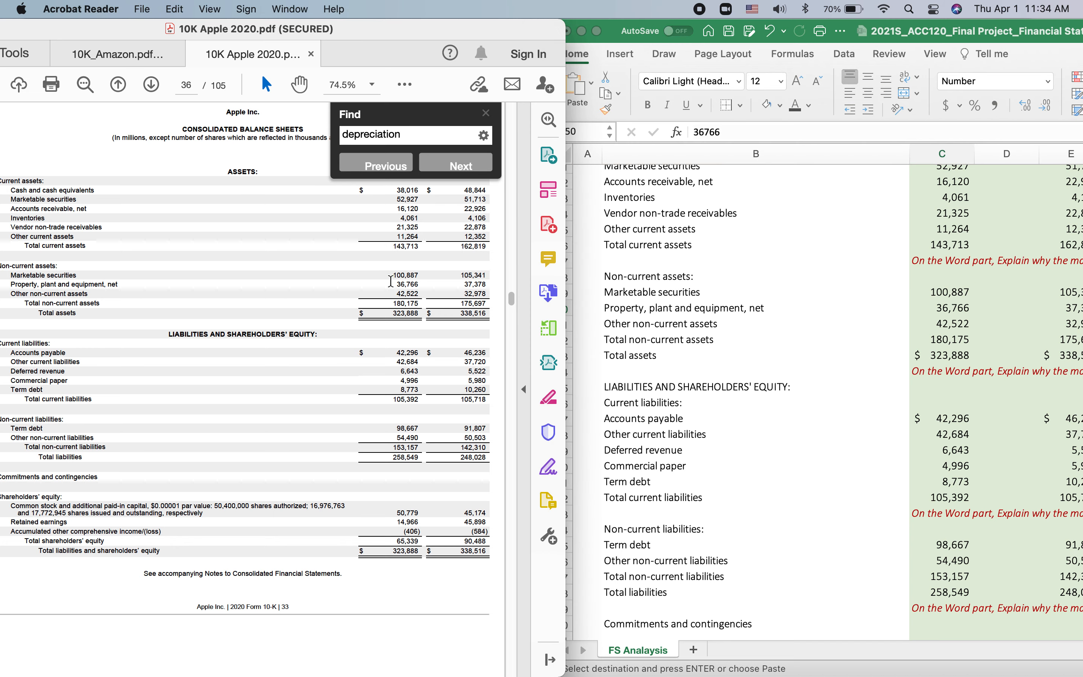
{"action": "left_click_drag", "start_coordinate": [391, 280], "coordinate": [418, 314]}
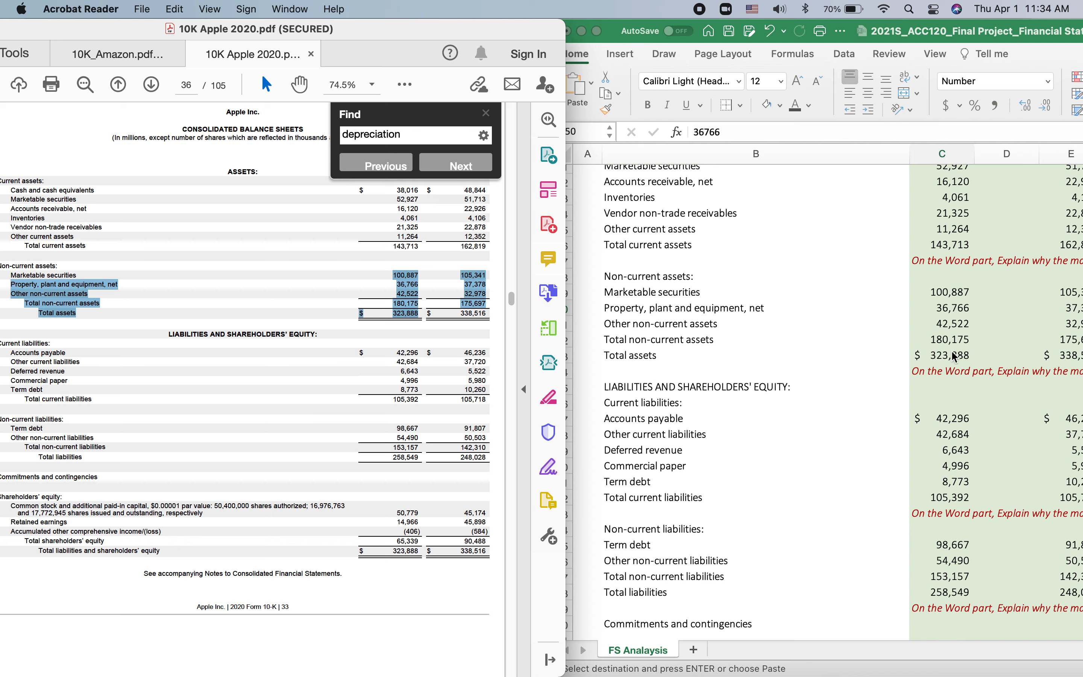
{"action": "left_click", "coordinate": [935, 311]}
{"action": "left_click", "coordinate": [933, 293]}
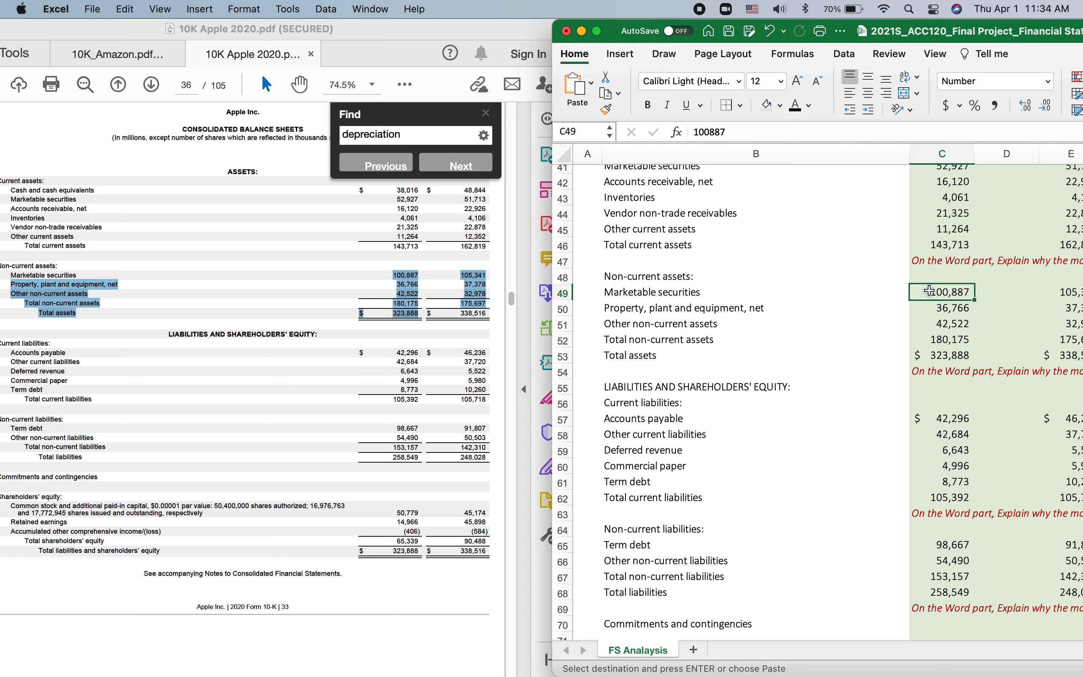
- Select the 2020 non-current asset figures in C49:C52 and return the 10-K PDF and the project workbook to full screen
{"action": "left_click_drag", "start_coordinate": [929, 291], "coordinate": [930, 344]}
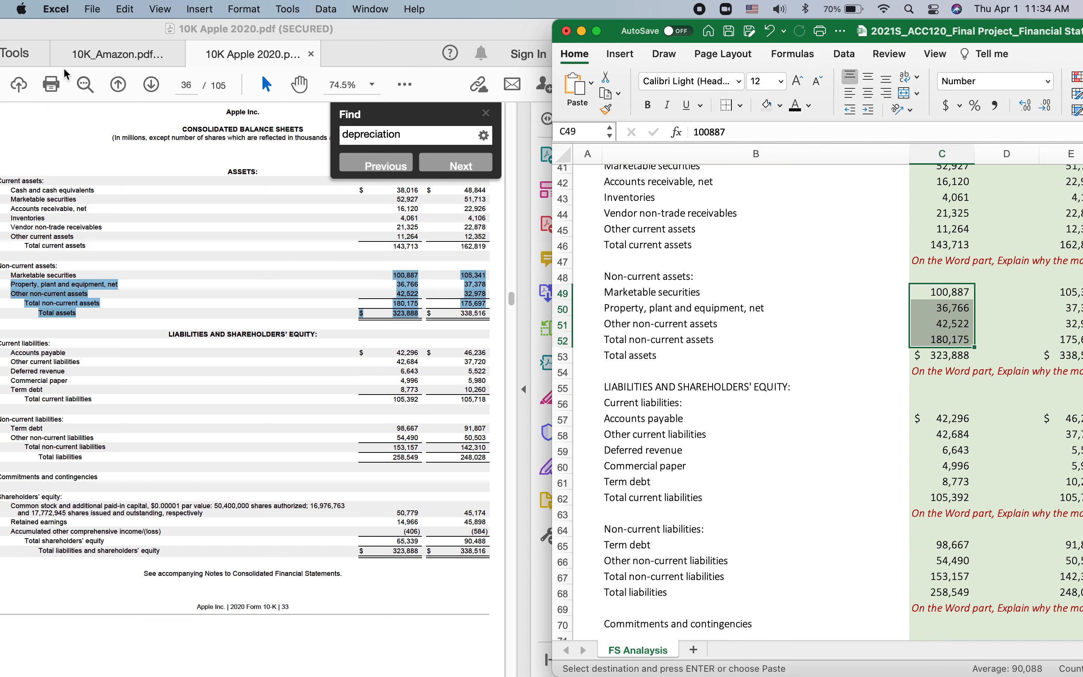
{"action": "left_click_drag", "start_coordinate": [72, 33], "coordinate": [275, 26]}
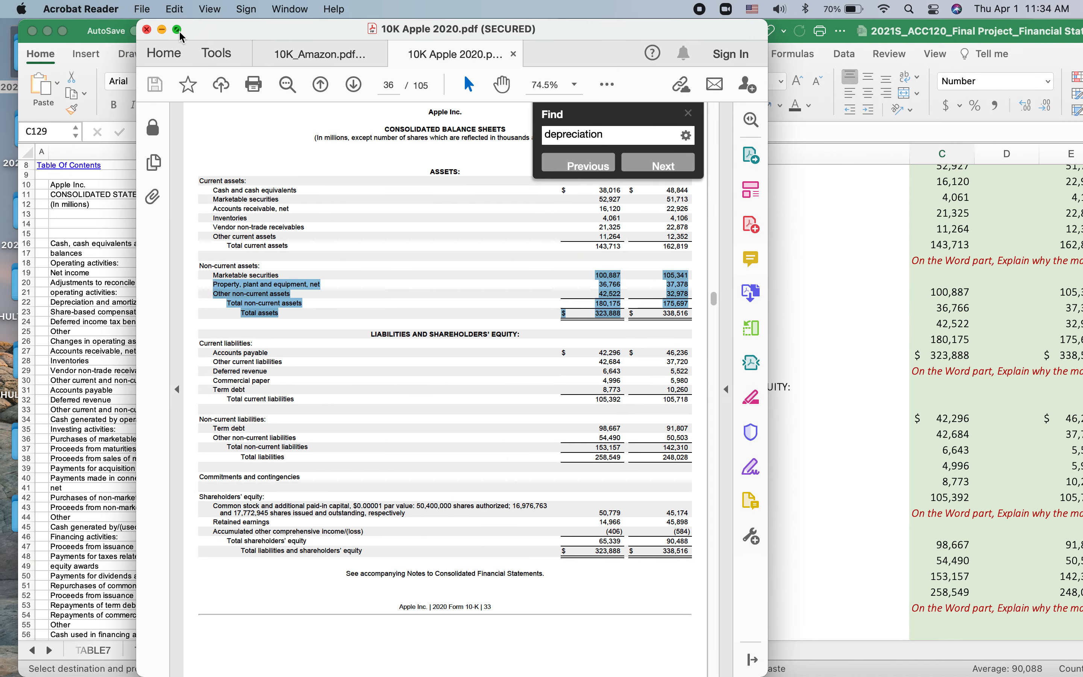
{"action": "left_click", "coordinate": [177, 30]}
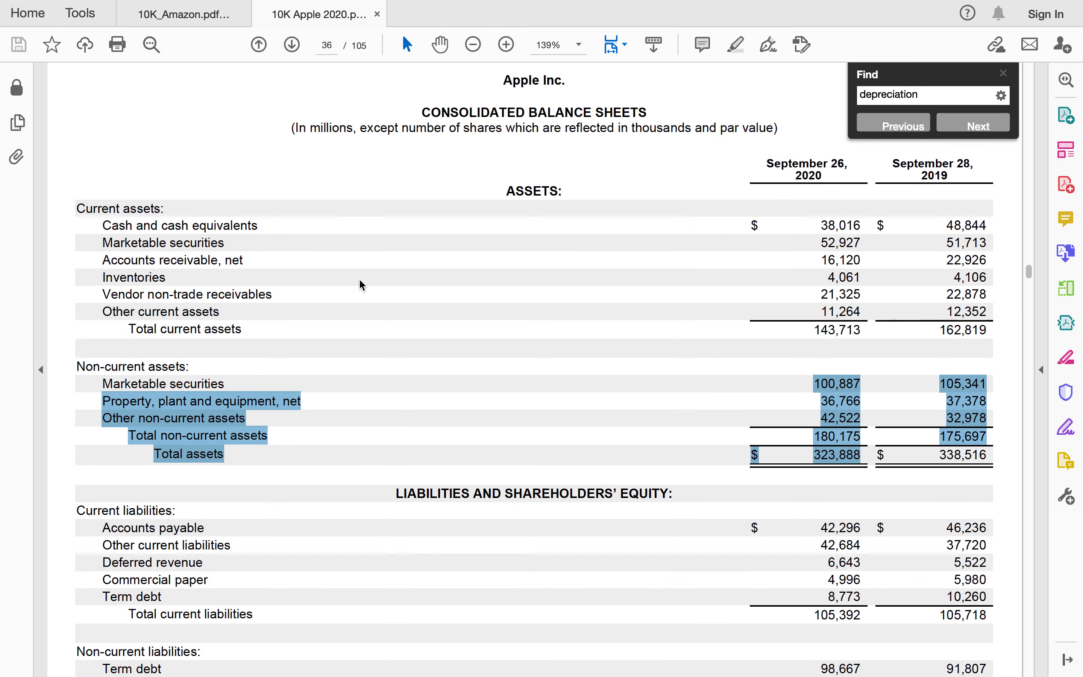
{"action": "key", "text": "ctrl+Left"}
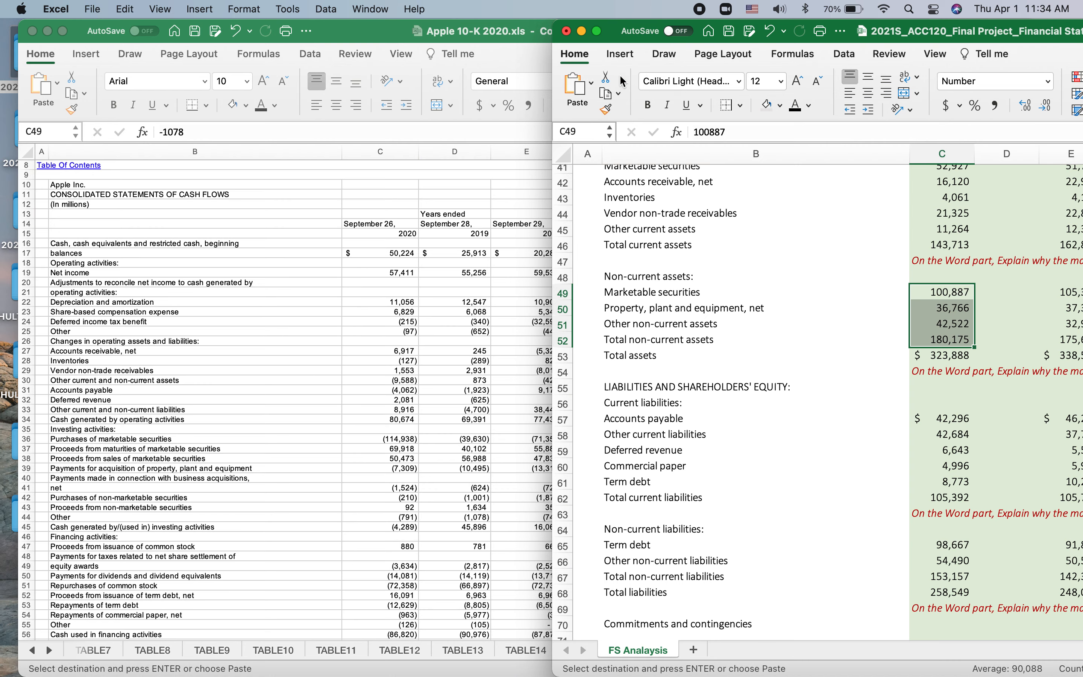
{"action": "scroll", "coordinate": [423, 379], "scroll_direction": "down", "scroll_amount": 10}
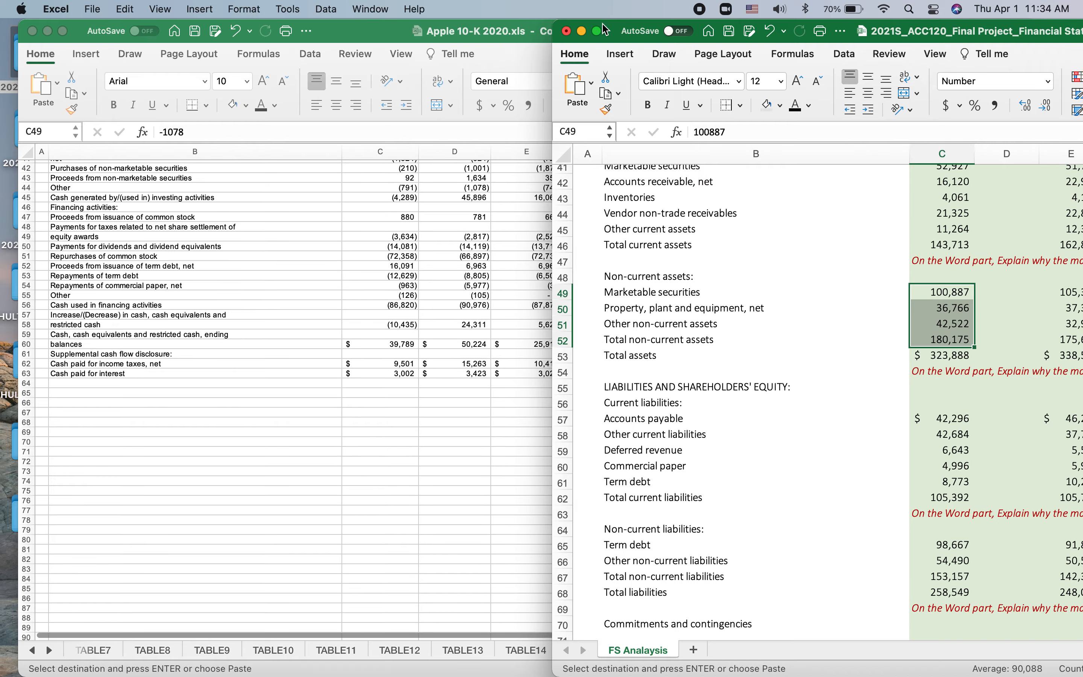
{"action": "left_click", "coordinate": [598, 31]}
- Look over the analysis sheet from the statement sections below up to the Income Statement Analysis
{"action": "scroll", "coordinate": [339, 462], "scroll_direction": "down", "scroll_amount": 10}
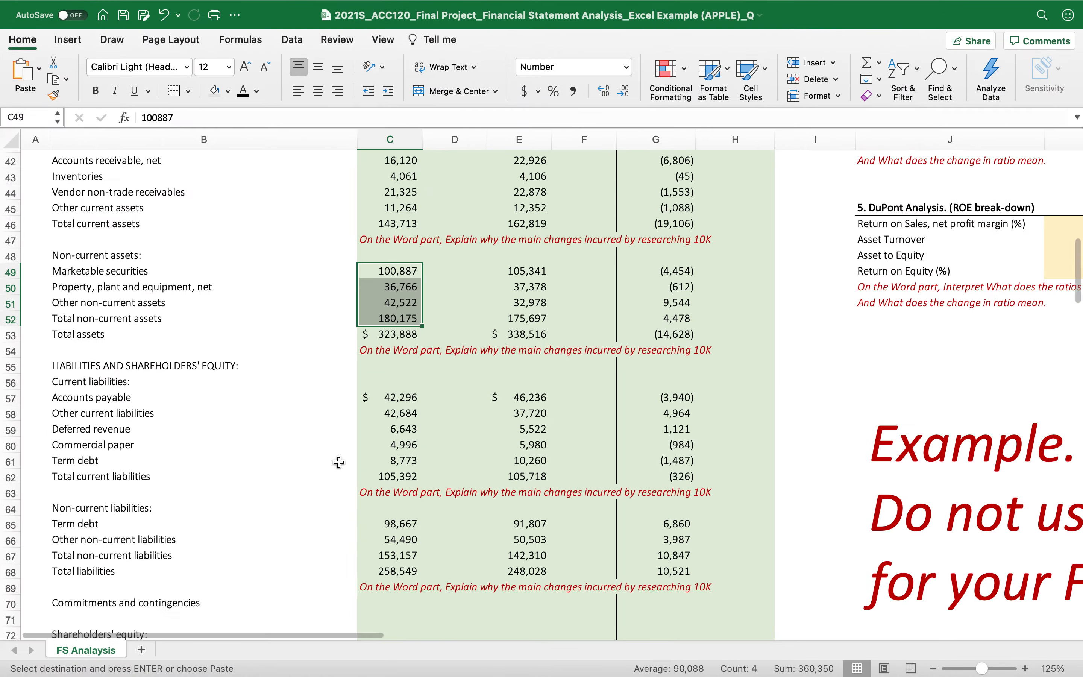
{"action": "scroll", "coordinate": [339, 463], "scroll_direction": "up", "scroll_amount": 15}
{"action": "scroll", "coordinate": [339, 463], "scroll_direction": "down", "scroll_amount": 19}
{"action": "scroll", "coordinate": [338, 462], "scroll_direction": "up", "scroll_amount": 9}
{"action": "scroll", "coordinate": [339, 462], "scroll_direction": "up", "scroll_amount": 15}
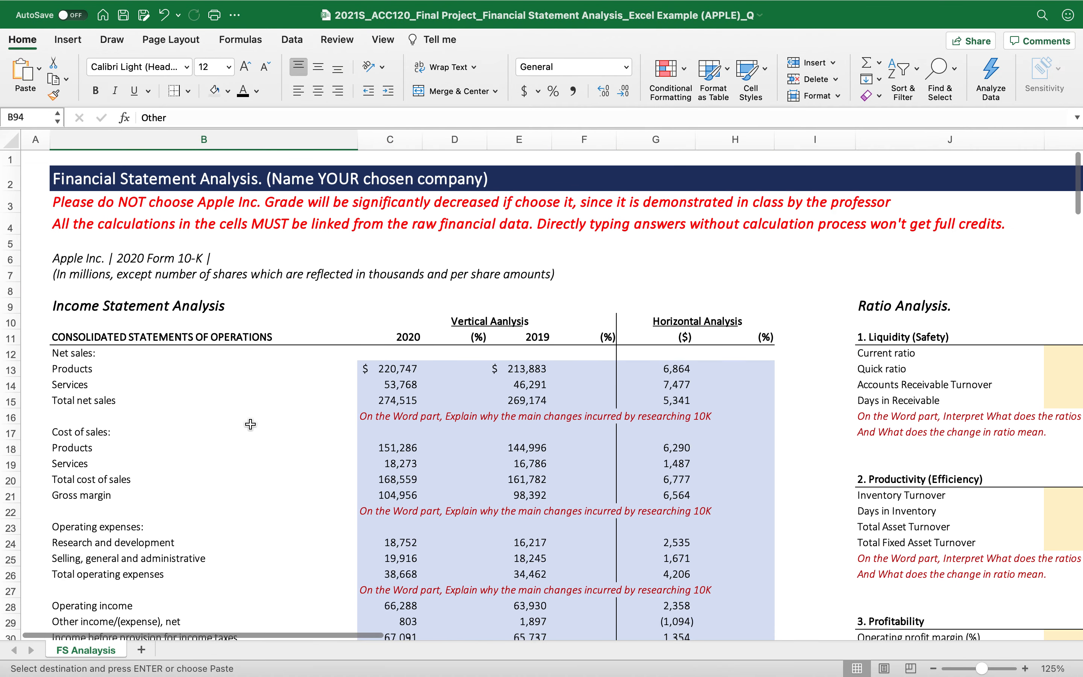
- Go to the Cash Flow Statement Analysis and select the Operating activities heading and the beginning cash balances label in B85
{"action": "scroll", "coordinate": [250, 424], "scroll_direction": "down", "scroll_amount": 20}
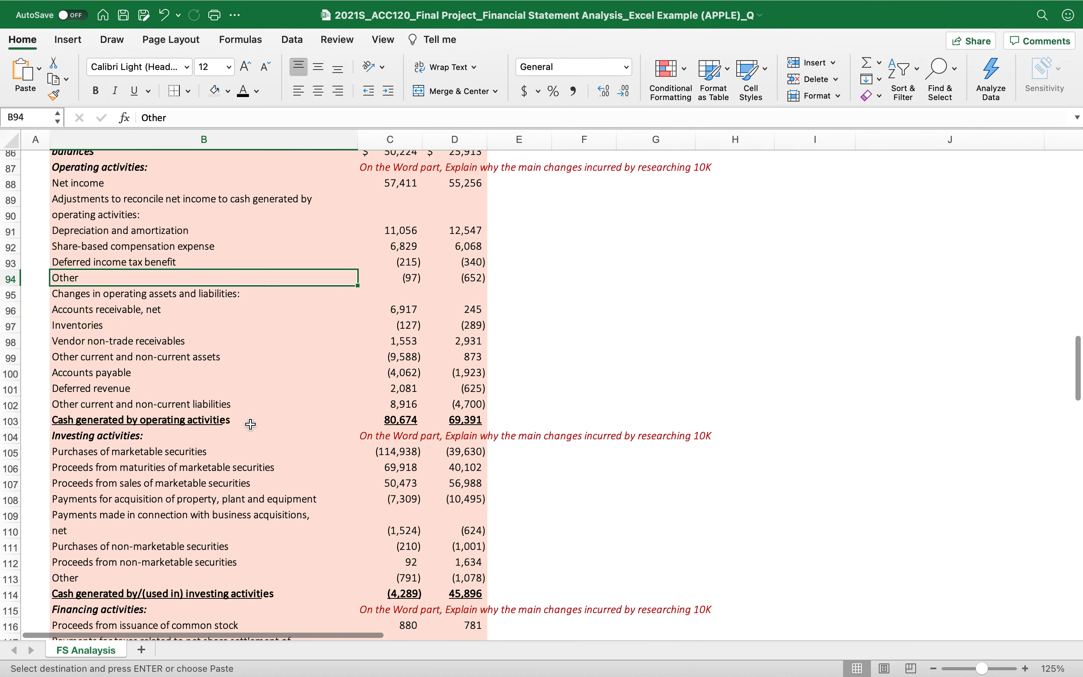
{"action": "scroll", "coordinate": [251, 424], "scroll_direction": "up", "scroll_amount": 3}
{"action": "scroll", "coordinate": [250, 424], "scroll_direction": "up", "scroll_amount": 3}
{"action": "left_click", "coordinate": [248, 422]}
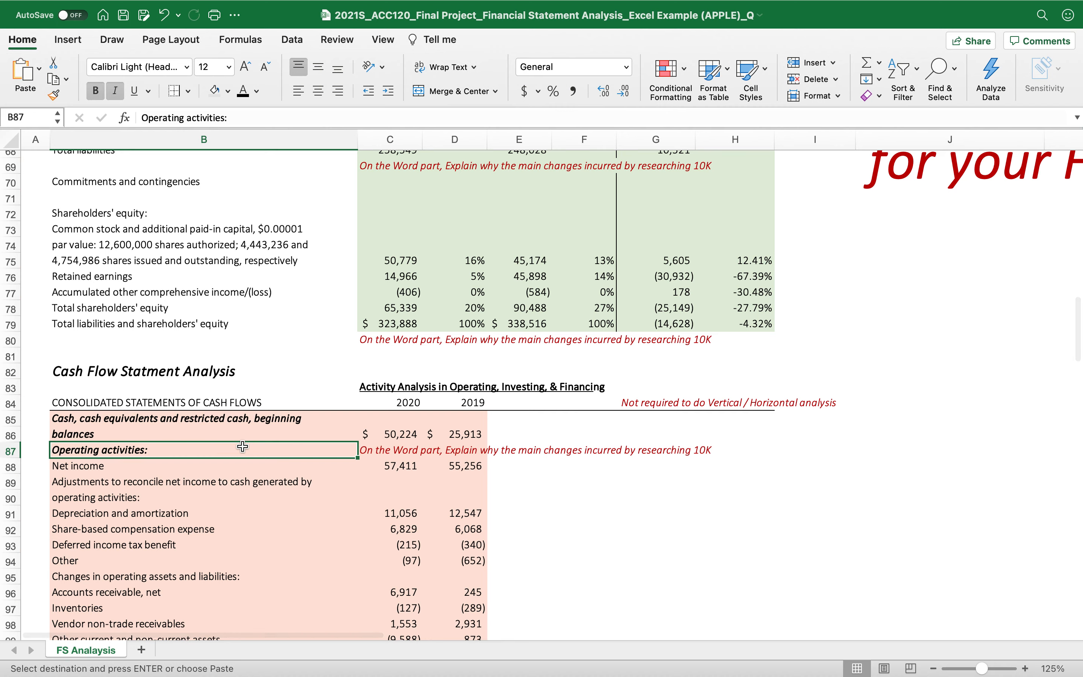
{"action": "scroll", "coordinate": [244, 444], "scroll_direction": "down", "scroll_amount": 1}
{"action": "scroll", "coordinate": [243, 447], "scroll_direction": "down", "scroll_amount": 10}
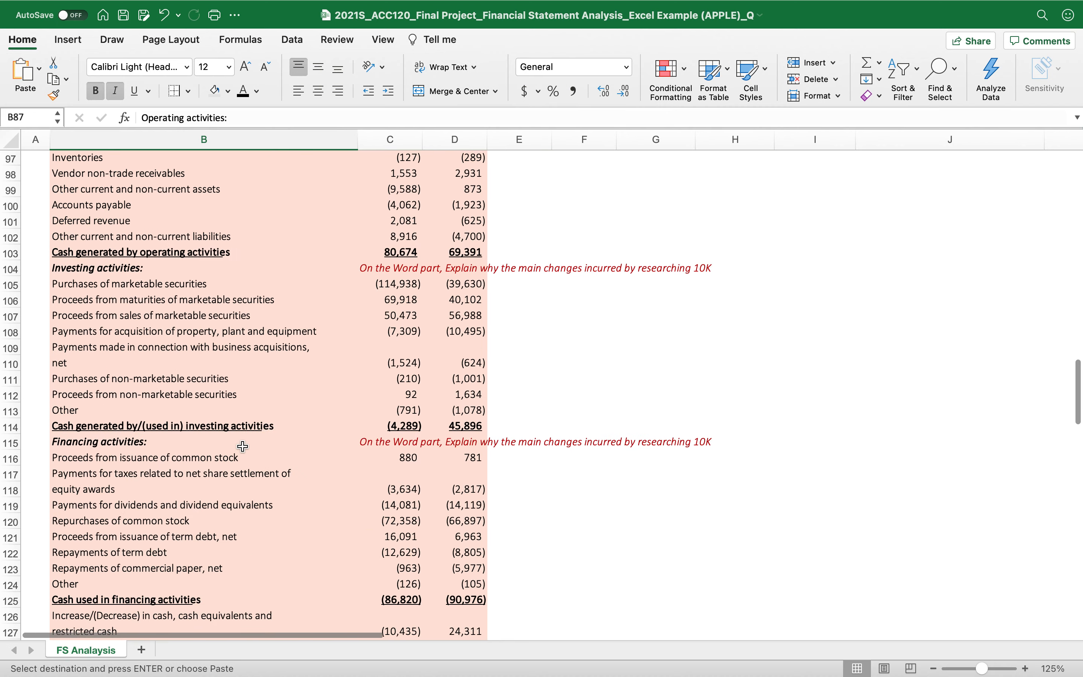
{"action": "scroll", "coordinate": [243, 447], "scroll_direction": "up", "scroll_amount": 7}
{"action": "left_click", "coordinate": [88, 186]}
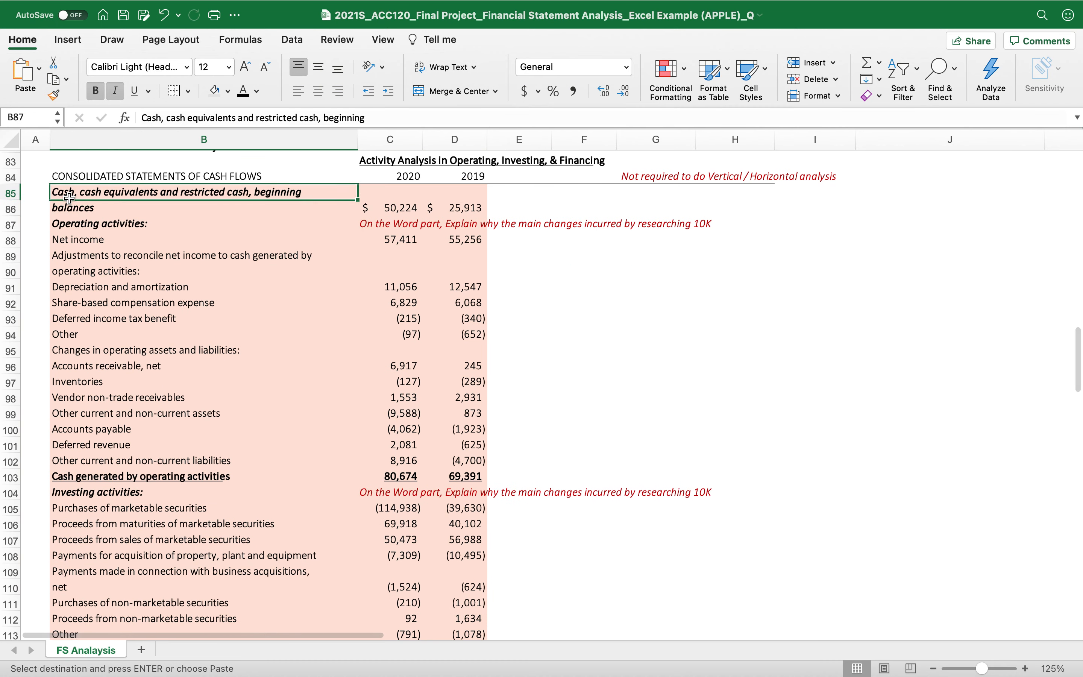
- Compare the vertical and horizontal analysis columns of the Balance Sheet Analysis with the layout of the Cash Flow Statement Analysis
{"action": "scroll", "coordinate": [562, 439], "scroll_direction": "up", "scroll_amount": 19}
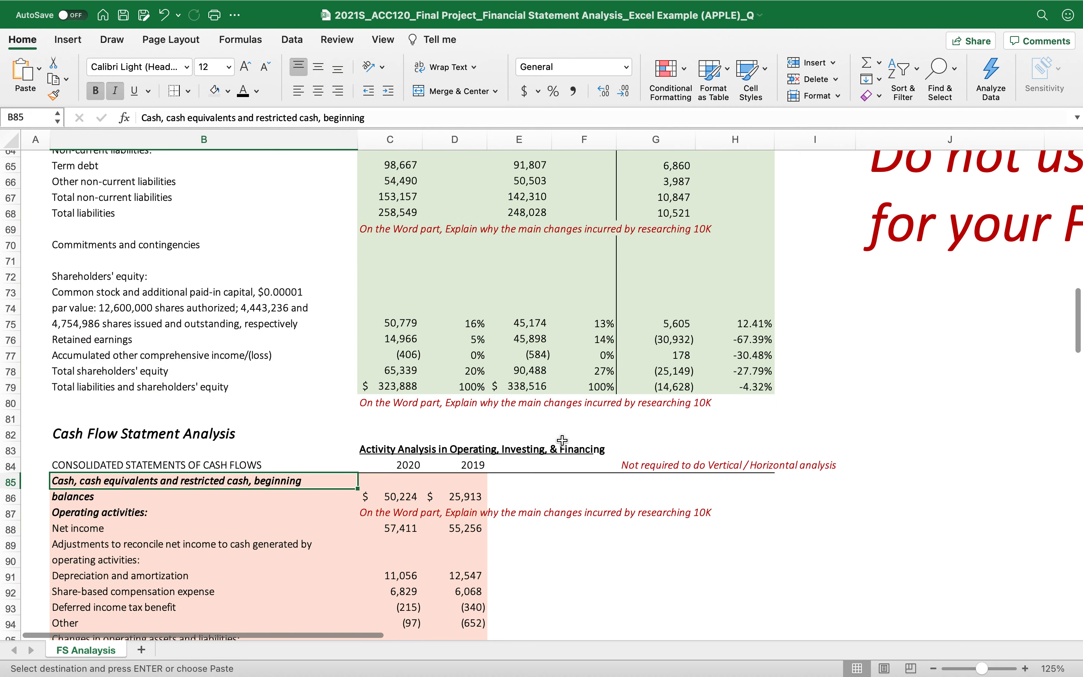
{"action": "scroll", "coordinate": [562, 439], "scroll_direction": "up", "scroll_amount": 1}
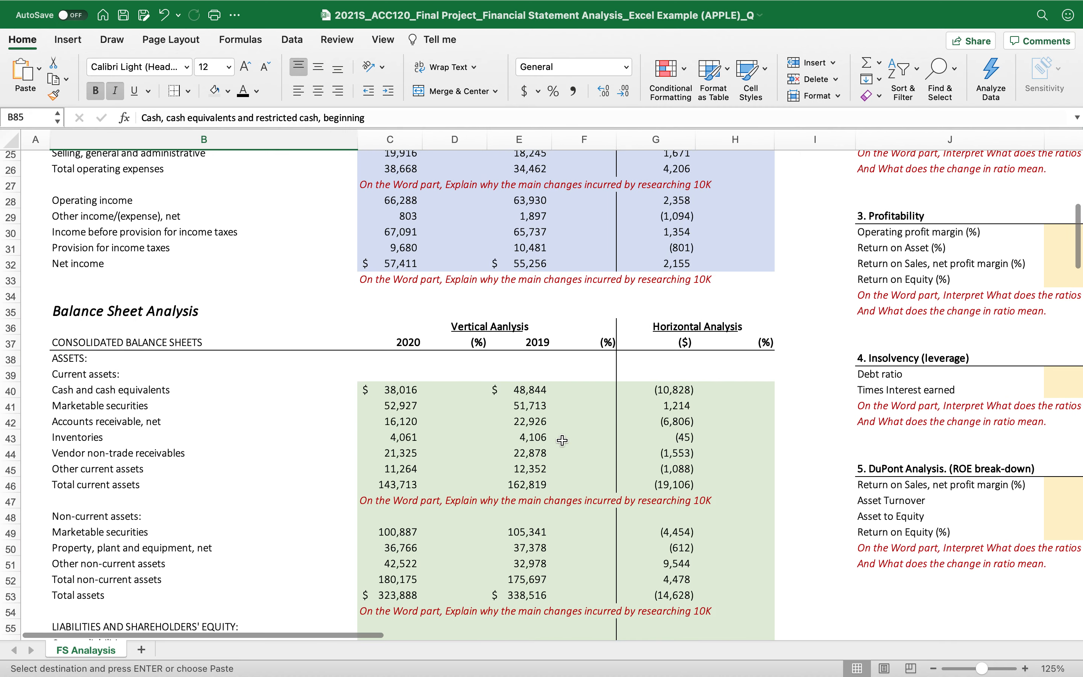
{"action": "scroll", "coordinate": [562, 440], "scroll_direction": "down", "scroll_amount": 10}
{"action": "scroll", "coordinate": [563, 440], "scroll_direction": "up", "scroll_amount": 8}
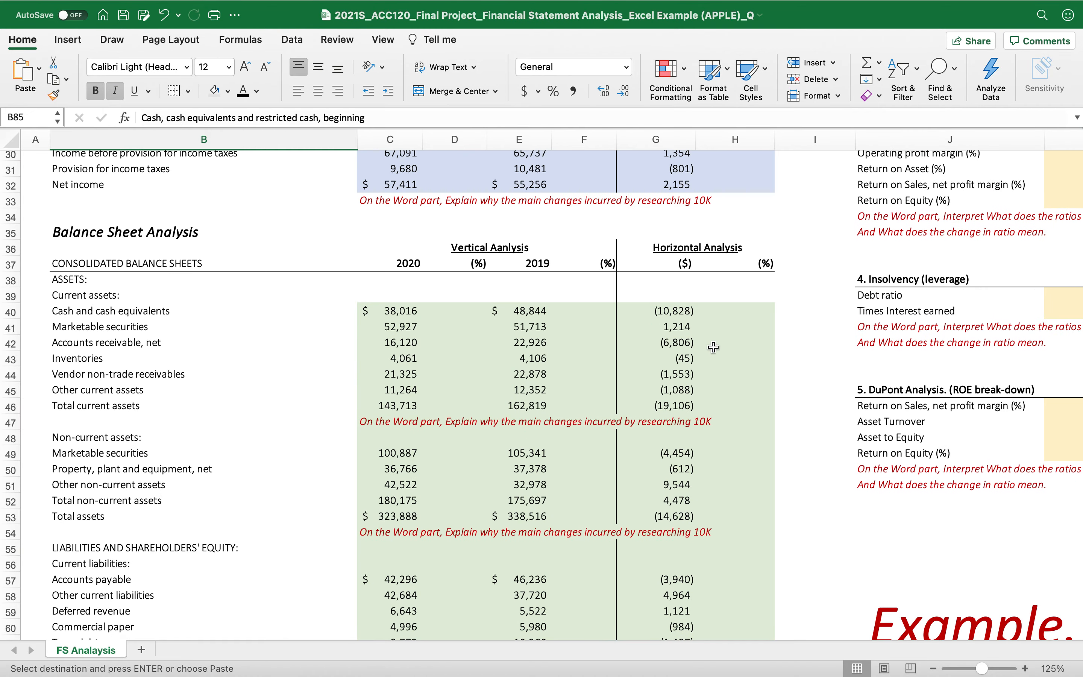
{"action": "scroll", "coordinate": [602, 459], "scroll_direction": "down", "scroll_amount": 20}
{"action": "scroll", "coordinate": [602, 459], "scroll_direction": "up", "scroll_amount": 5}
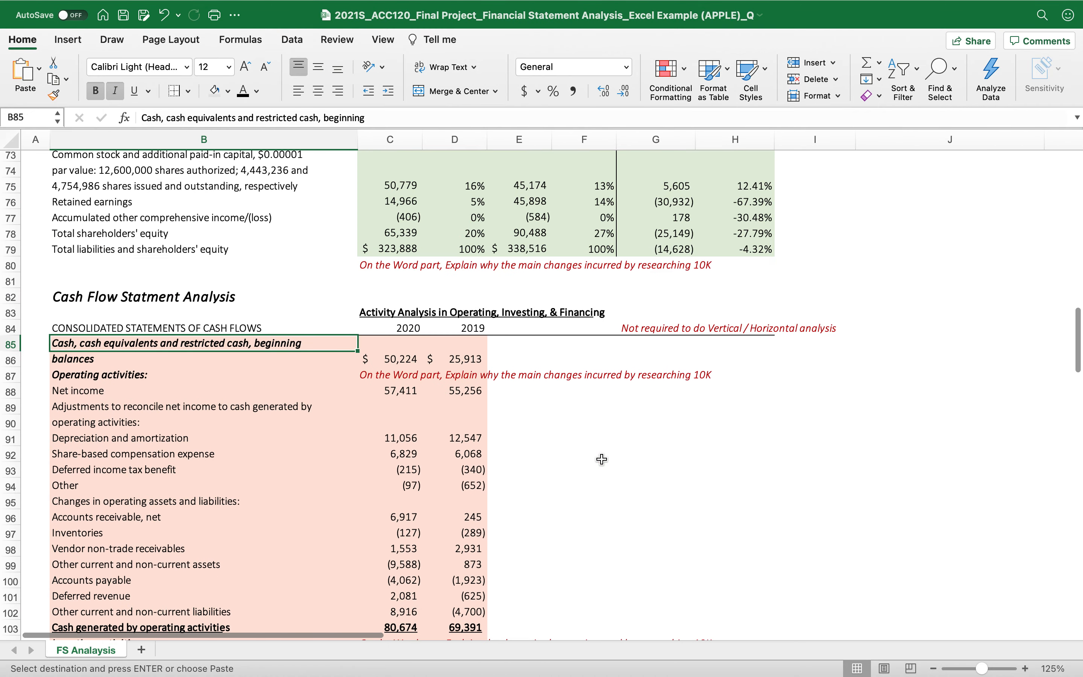
{"action": "scroll", "coordinate": [602, 459], "scroll_direction": "down", "scroll_amount": 3}
- Switch to Apple 10-K 2020.xls, check the CASH_FLOW sheet, and select B14:C46 of the shareholders' equity statement on STOCKHOLDERS_EQUITY
{"action": "key", "text": "ctrl+Left"}
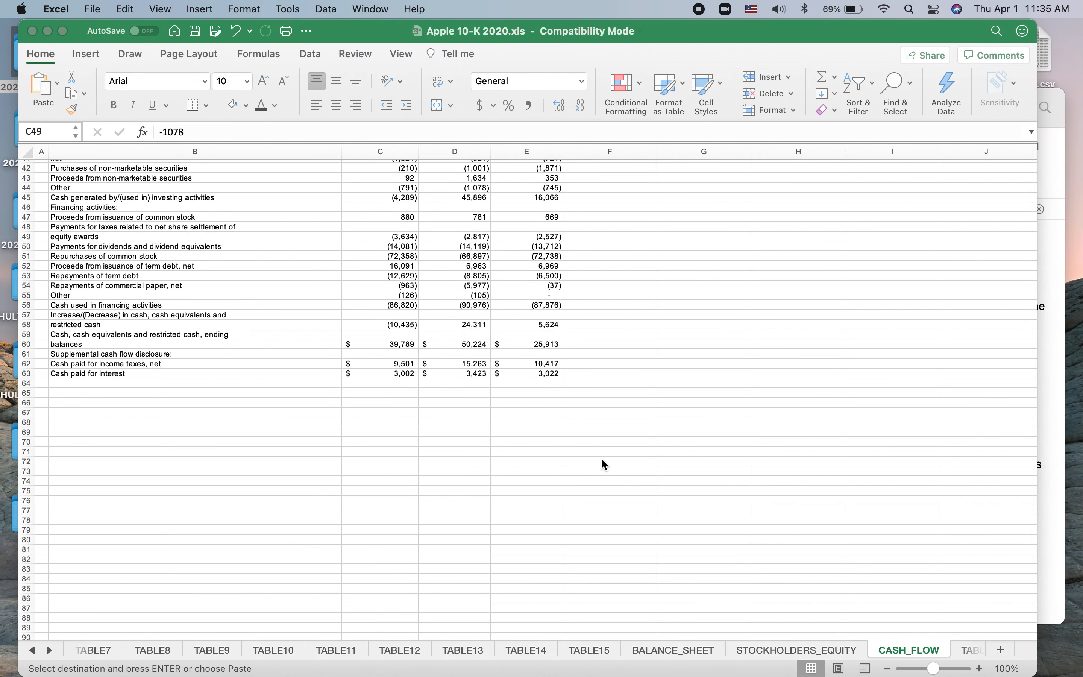
{"action": "scroll", "coordinate": [396, 366], "scroll_direction": "up", "scroll_amount": 15}
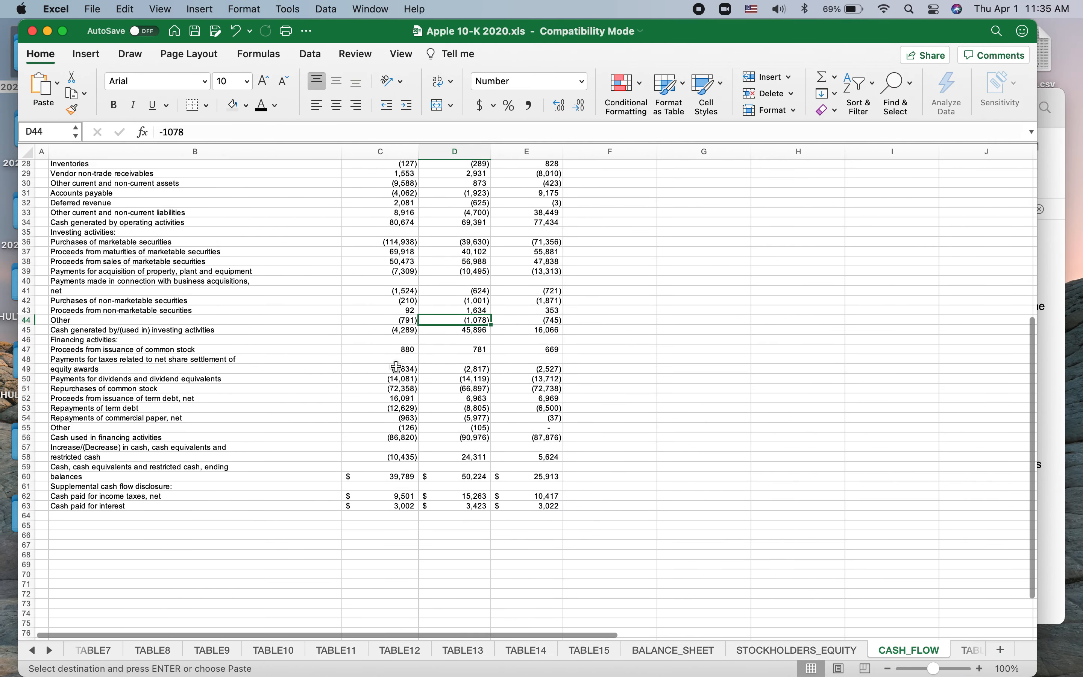
{"action": "scroll", "coordinate": [396, 366], "scroll_direction": "down", "scroll_amount": 2}
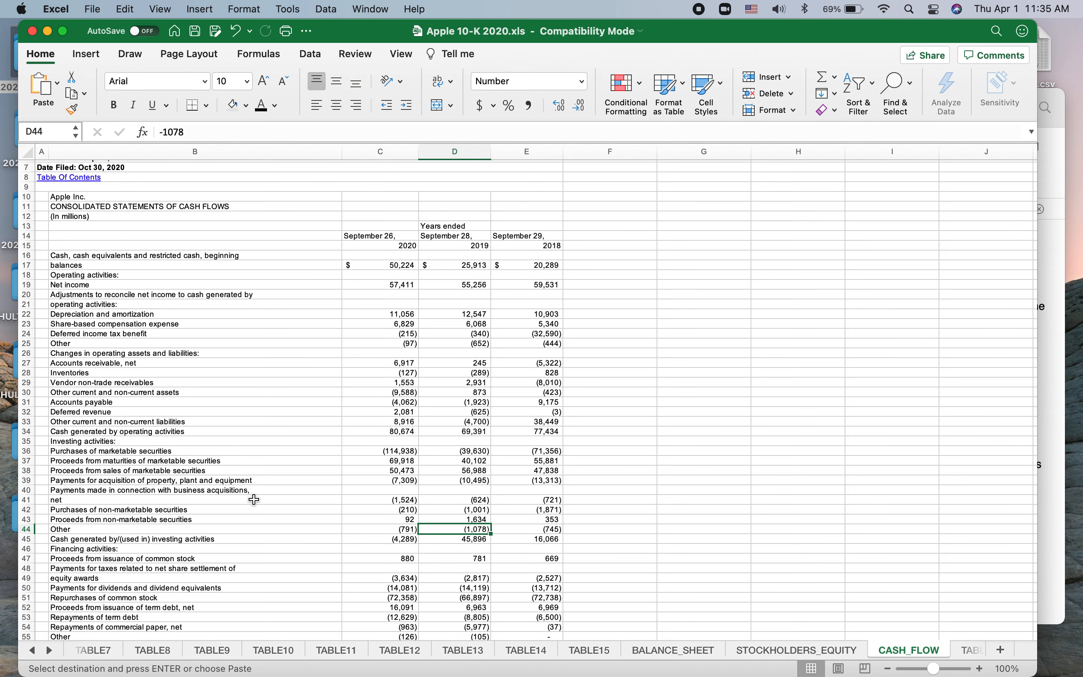
{"action": "left_click", "coordinate": [781, 654]}
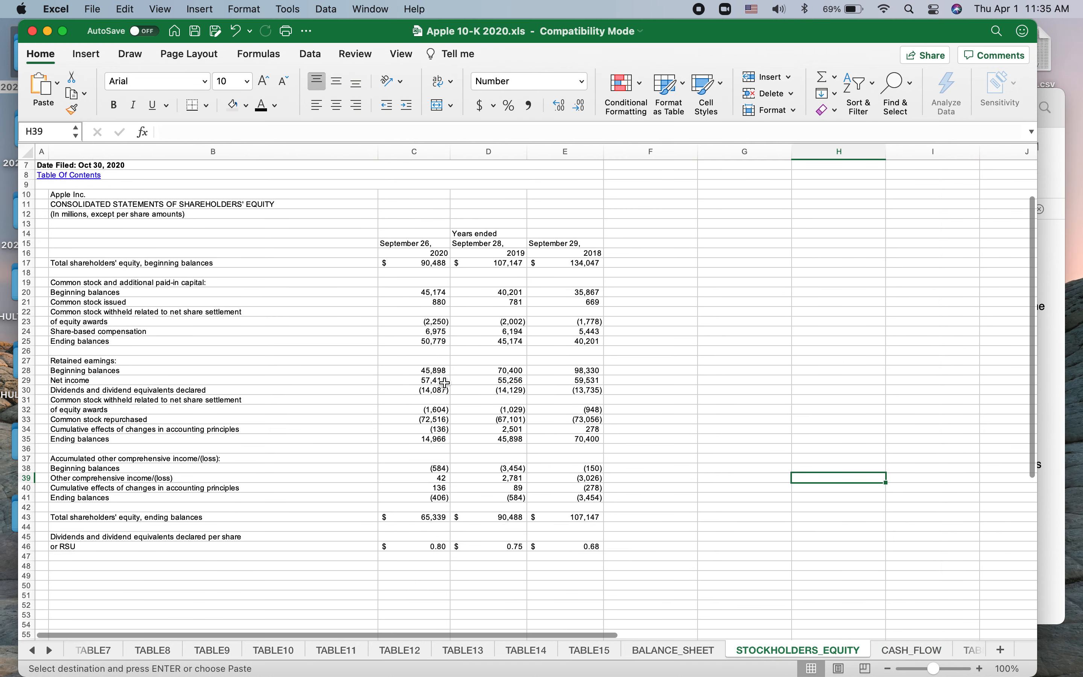
{"action": "left_click_drag", "start_coordinate": [90, 232], "coordinate": [429, 550]}
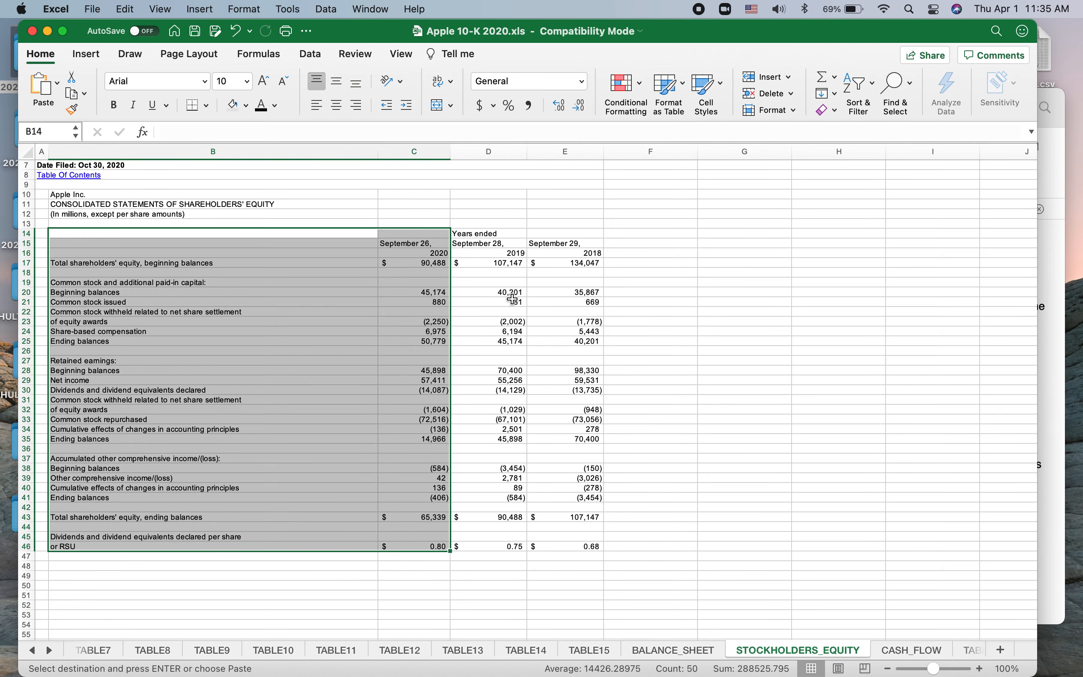
- Return to the project workbook and examine the shareholders' equity section beside the Other format (Amazon) table
{"action": "key", "text": "ctrl+Right"}
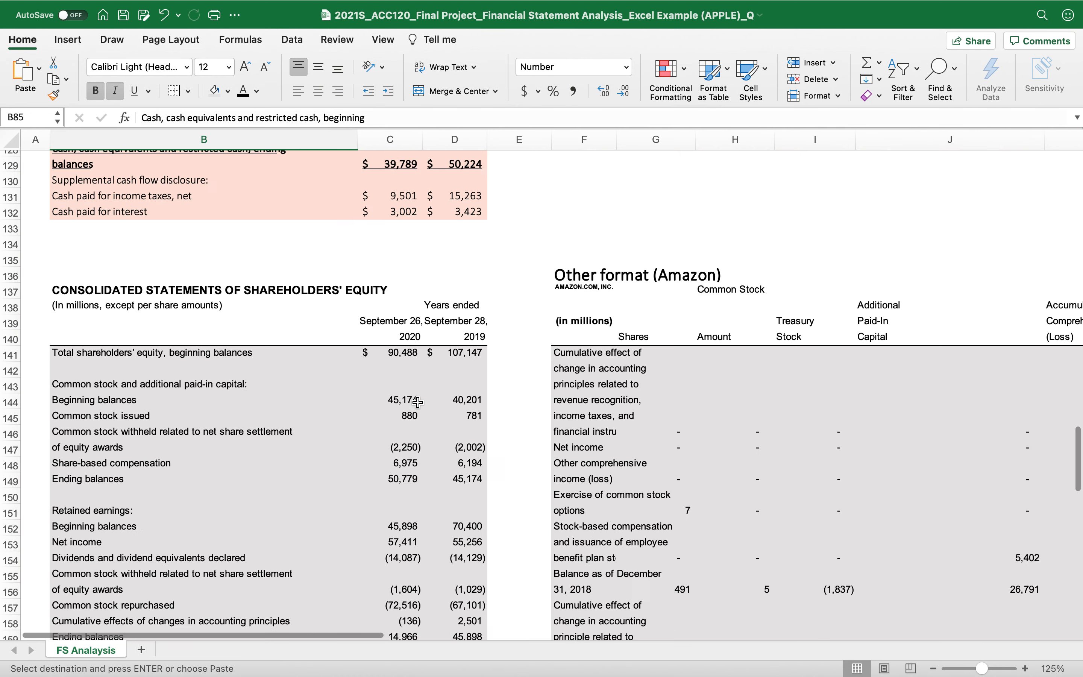
{"action": "scroll", "coordinate": [418, 402], "scroll_direction": "down", "scroll_amount": 3}
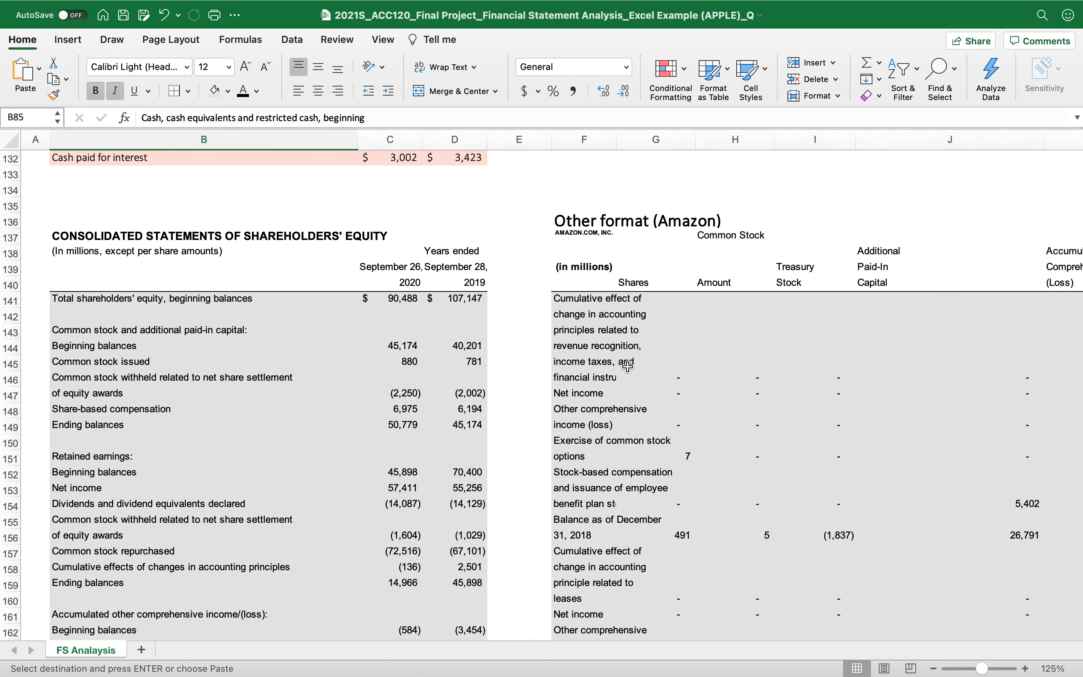
{"action": "scroll", "coordinate": [731, 365], "scroll_direction": "down", "scroll_amount": 5}
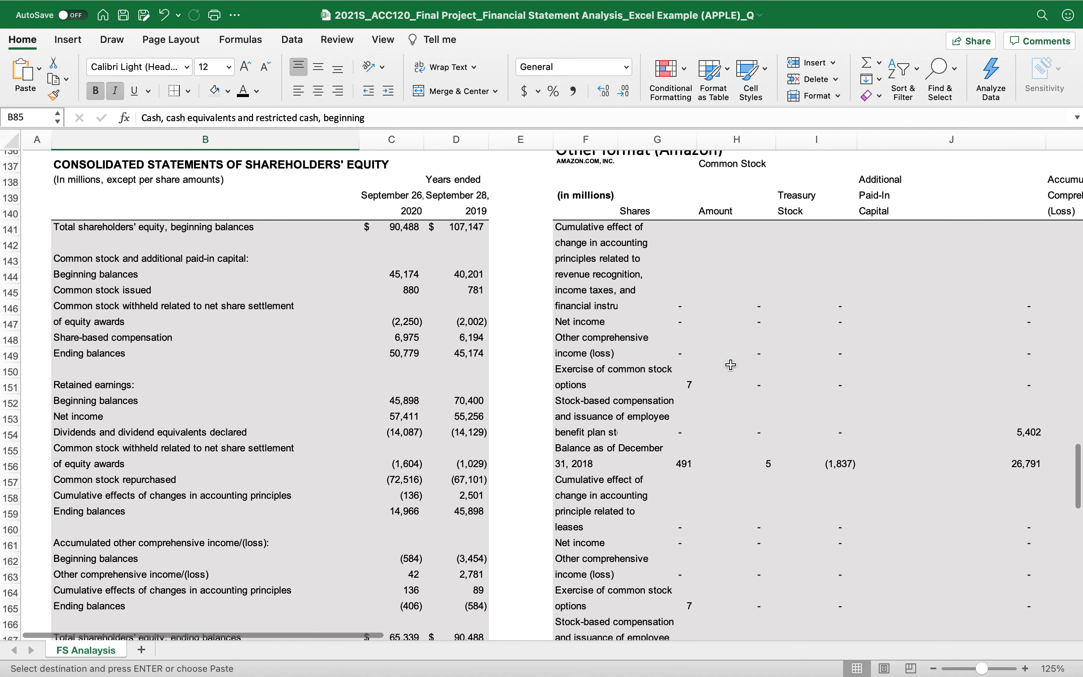
{"action": "scroll", "coordinate": [681, 375], "scroll_direction": "right", "scroll_amount": 10}
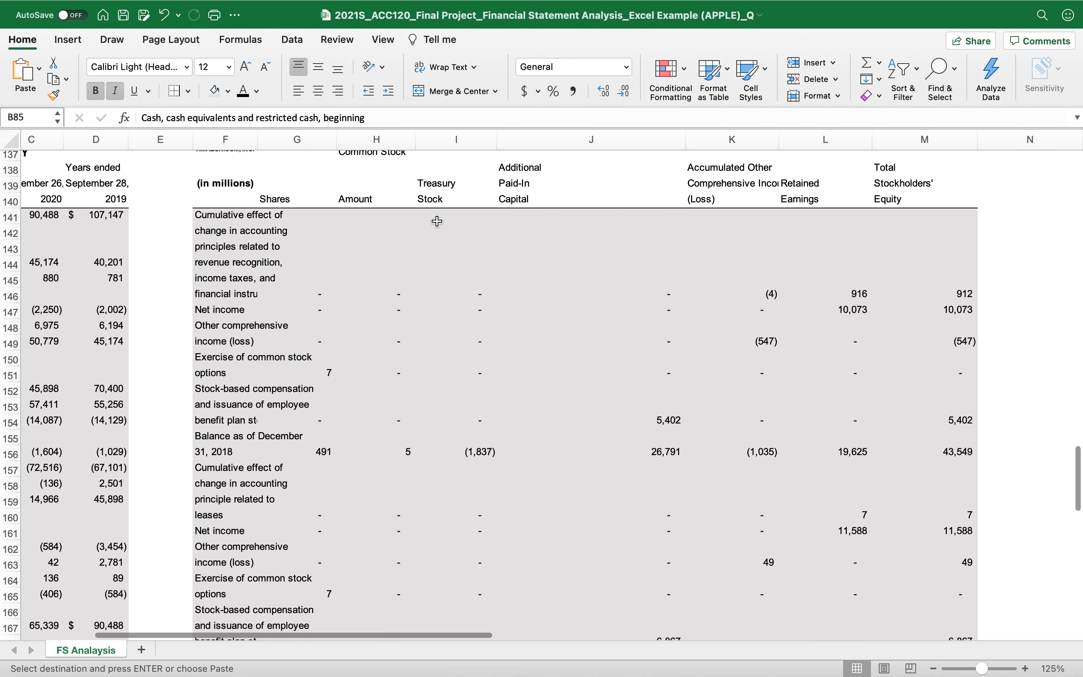
{"action": "scroll", "coordinate": [264, 210], "scroll_direction": "up", "scroll_amount": 2}
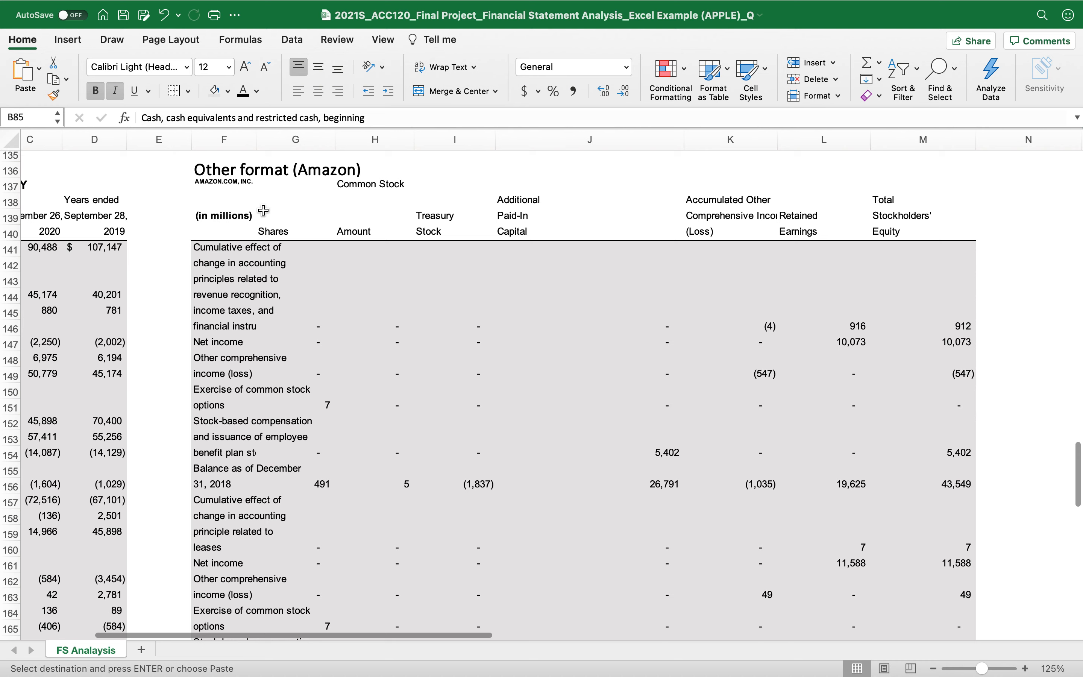
- Point out the common stock Amount, Additional Paid-In Capital and Treasury Stock column headings in the Amazon table
{"action": "left_click", "coordinate": [356, 232]}
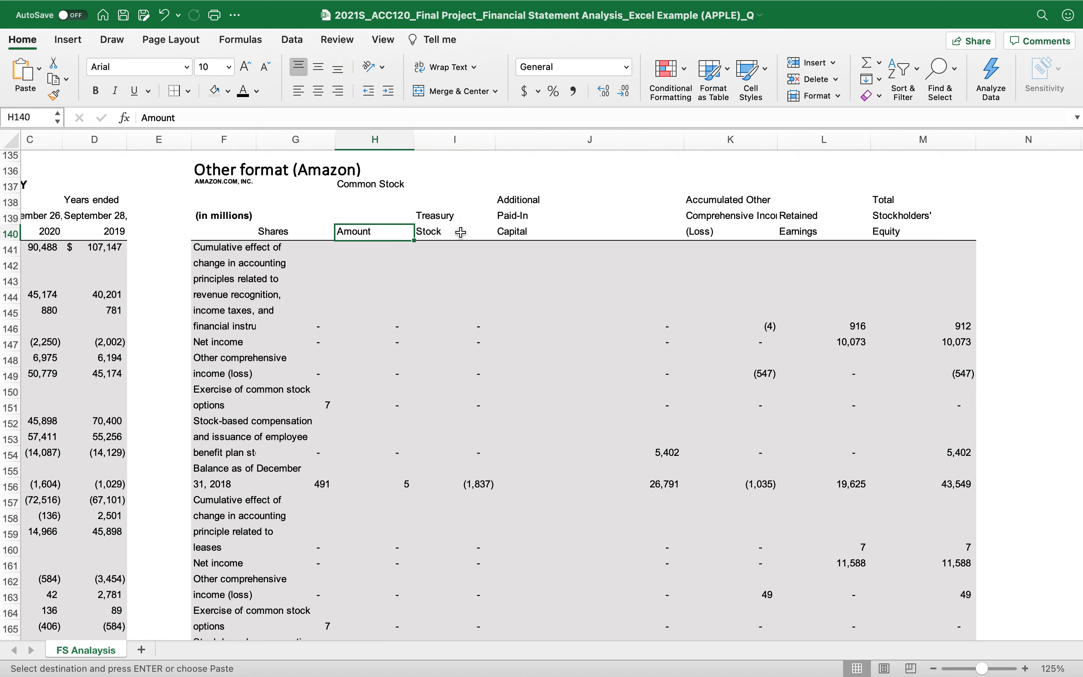
{"action": "left_click", "coordinate": [518, 231]}
{"action": "left_click", "coordinate": [424, 223]}
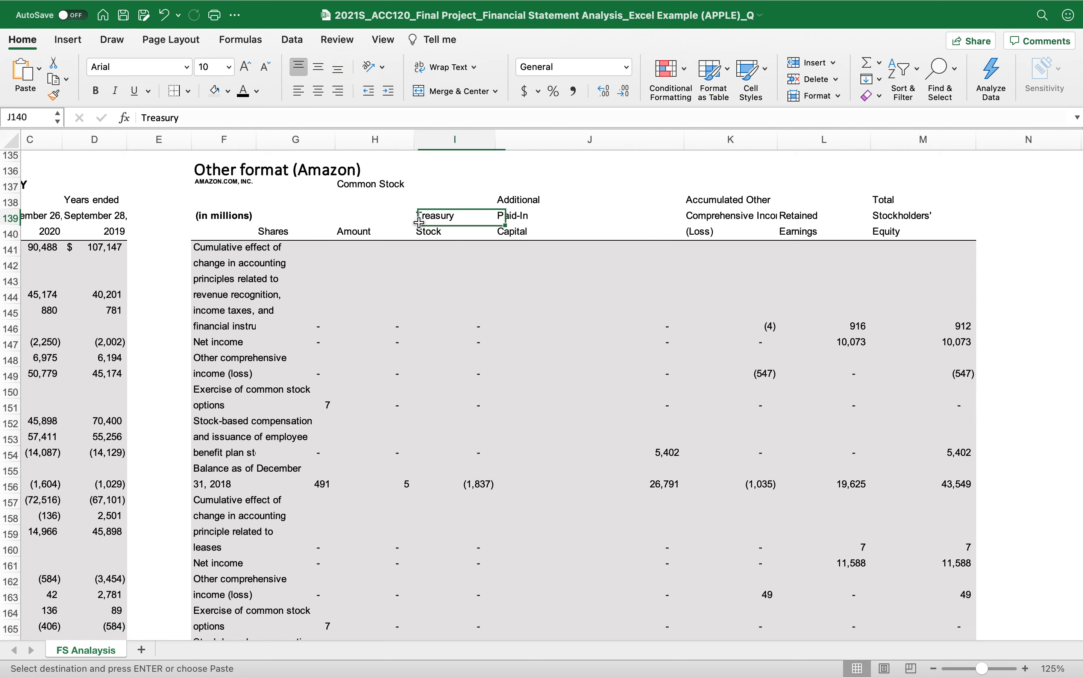
{"action": "left_click", "coordinate": [346, 233]}
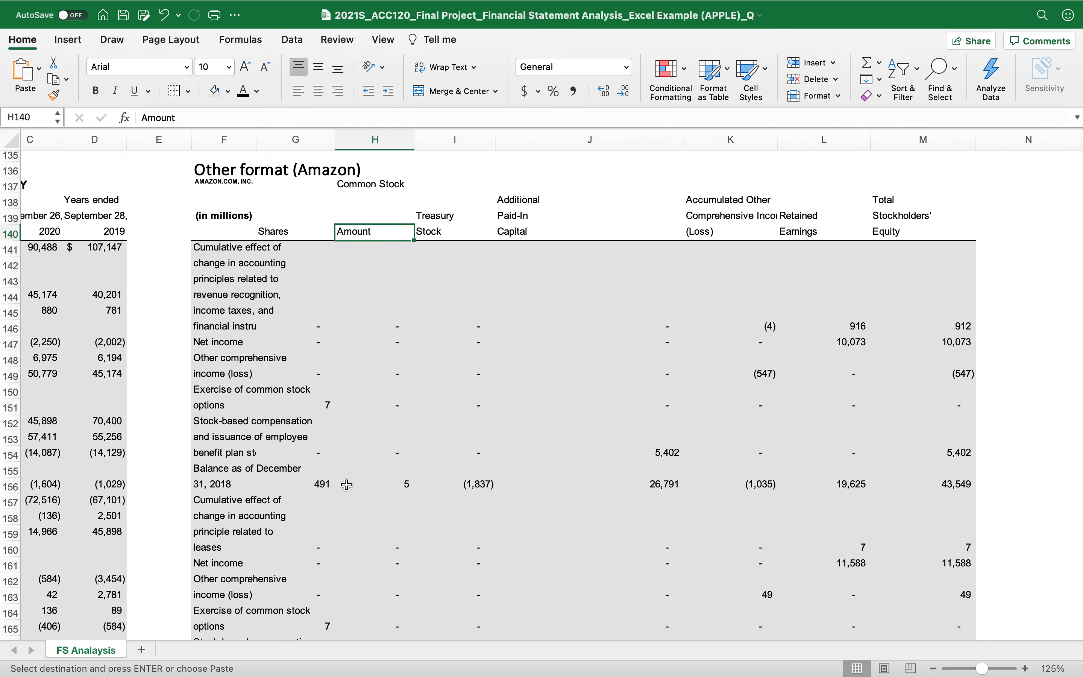
- Select the Balance as of December 31, 2018 row label in F156 and review the Amazon table around it
{"action": "scroll", "coordinate": [346, 484], "scroll_direction": "down", "scroll_amount": 5}
{"action": "scroll", "coordinate": [346, 485], "scroll_direction": "left", "scroll_amount": 2}
{"action": "left_click", "coordinate": [288, 361]}
{"action": "scroll", "coordinate": [360, 398], "scroll_direction": "up", "scroll_amount": 1}
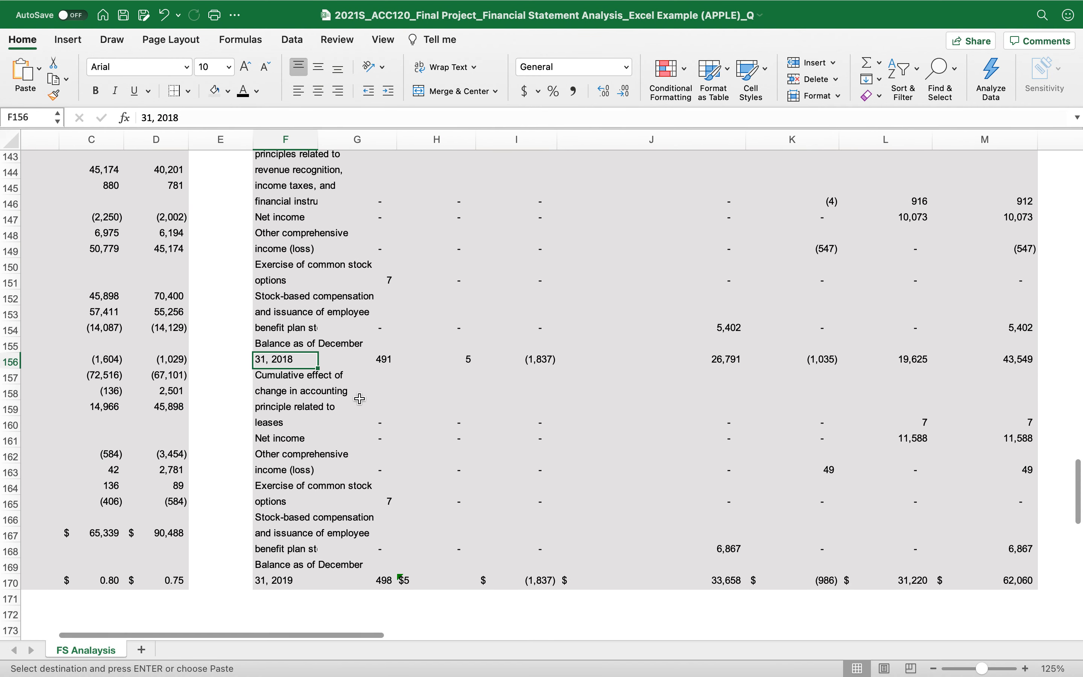
{"action": "scroll", "coordinate": [361, 398], "scroll_direction": "up", "scroll_amount": 5}
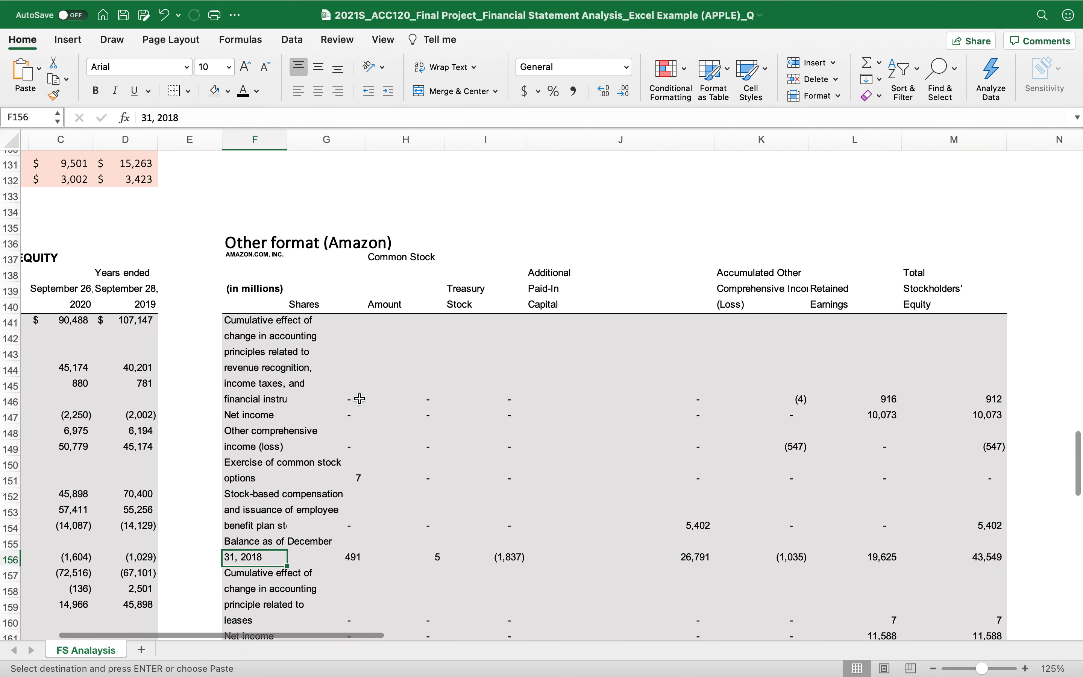
- Select the Total Stockholders' Equity heading of the Amazon table and its figures in M142:M155
{"action": "scroll", "coordinate": [360, 399], "scroll_direction": "right", "scroll_amount": 2}
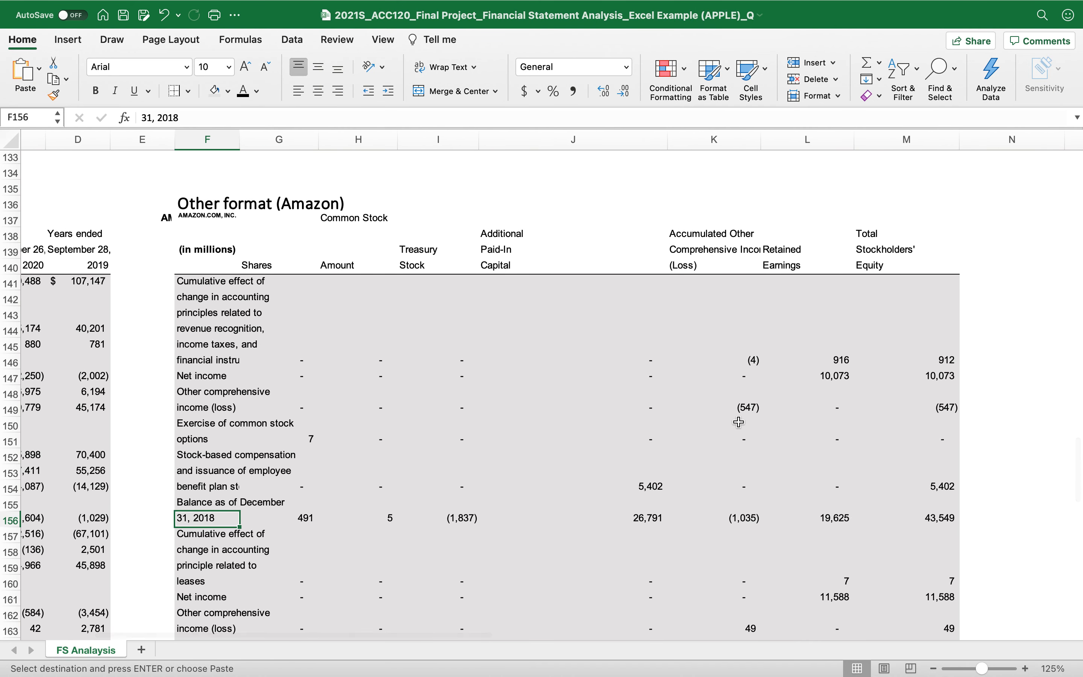
{"action": "left_click", "coordinate": [880, 264]}
{"action": "left_click_drag", "start_coordinate": [924, 296], "coordinate": [933, 508]}
- Bring Apple's equity statement back into view and move the cell selection to the Net income shares cell G147
{"action": "scroll", "coordinate": [372, 389], "scroll_direction": "left", "scroll_amount": 10}
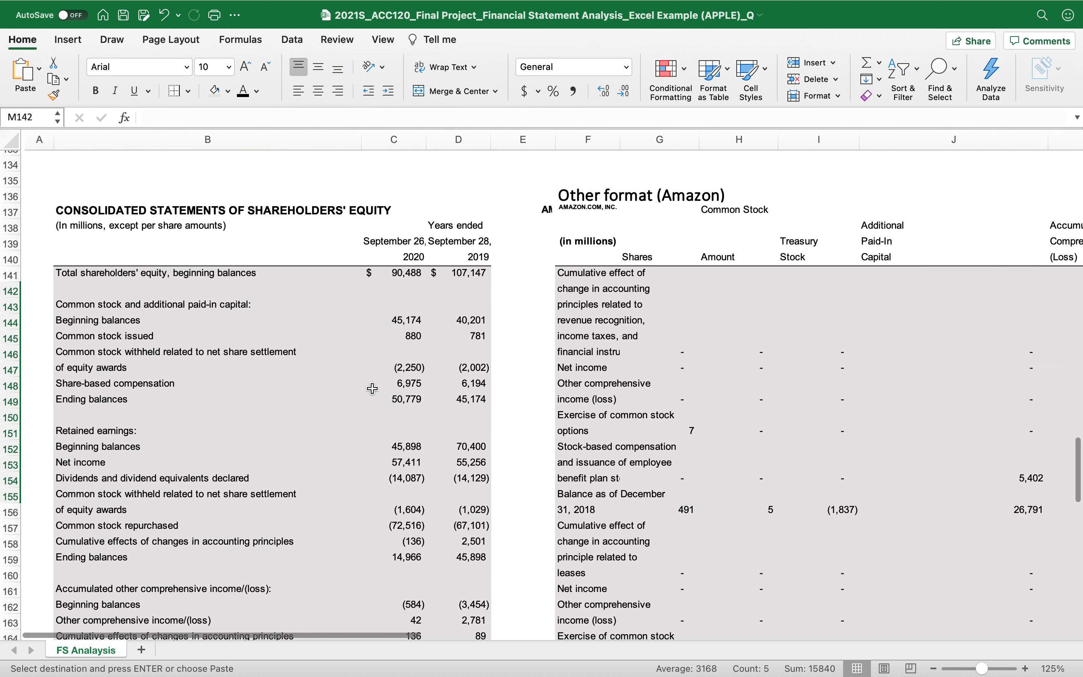
{"action": "key", "text": "Left"}
{"action": "key", "text": "Left"}
{"action": "key", "text": "Left"}
{"action": "key", "text": "Left"}
{"action": "key", "text": "Left"}
{"action": "key", "text": "Left"}
{"action": "key", "text": "Down"}
{"action": "key", "text": "Down"}
{"action": "key", "text": "Down"}
{"action": "key", "text": "Down"}
{"action": "key", "text": "Down"}
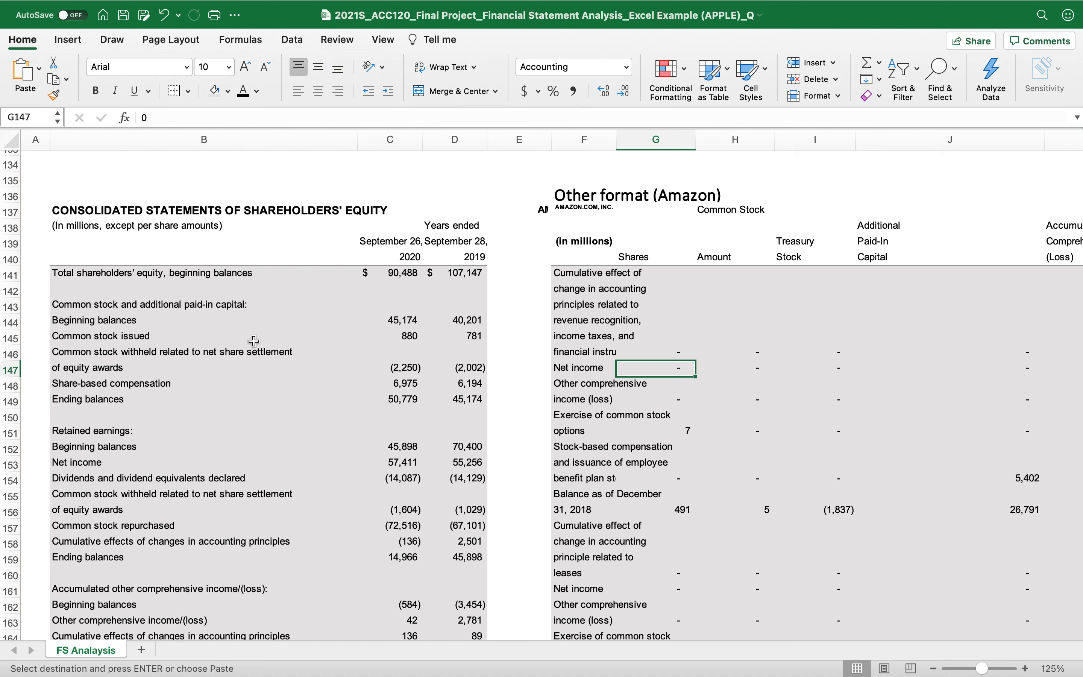
- Select the beginning balances label in B141 and the common stock and additional paid-in capital heading in B143 of Apple's equity statement
{"action": "scroll", "coordinate": [288, 356], "scroll_direction": "down", "scroll_amount": 1}
{"action": "scroll", "coordinate": [288, 357], "scroll_direction": "down", "scroll_amount": 2}
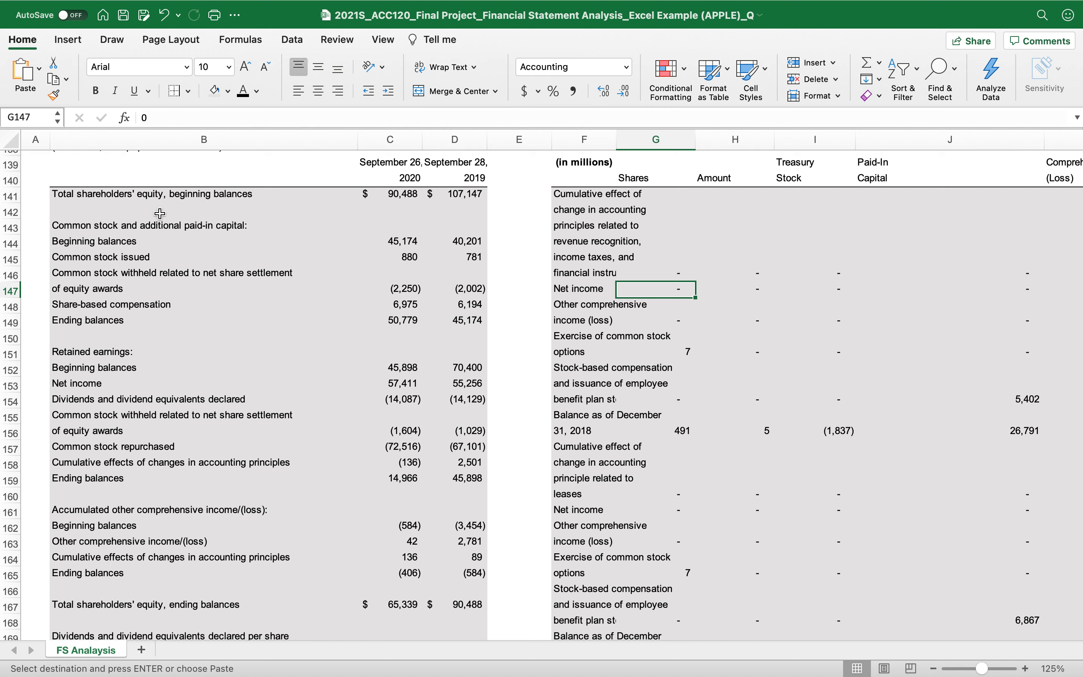
{"action": "left_click", "coordinate": [92, 194]}
{"action": "left_click", "coordinate": [94, 233]}
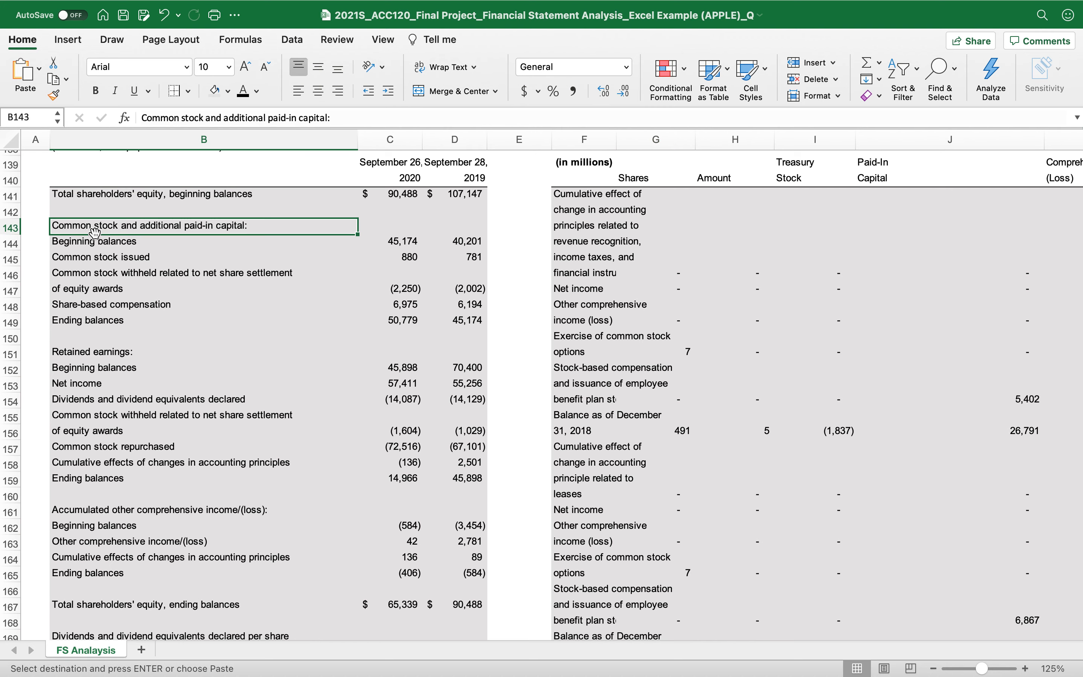
- Select the retained earnings labels in B151:B155 and compare Apple's shareholders' equity statement with the Amazon format beside it
{"action": "left_click_drag", "start_coordinate": [398, 240], "coordinate": [409, 341]}
{"action": "left_click_drag", "start_coordinate": [92, 361], "coordinate": [82, 419]}
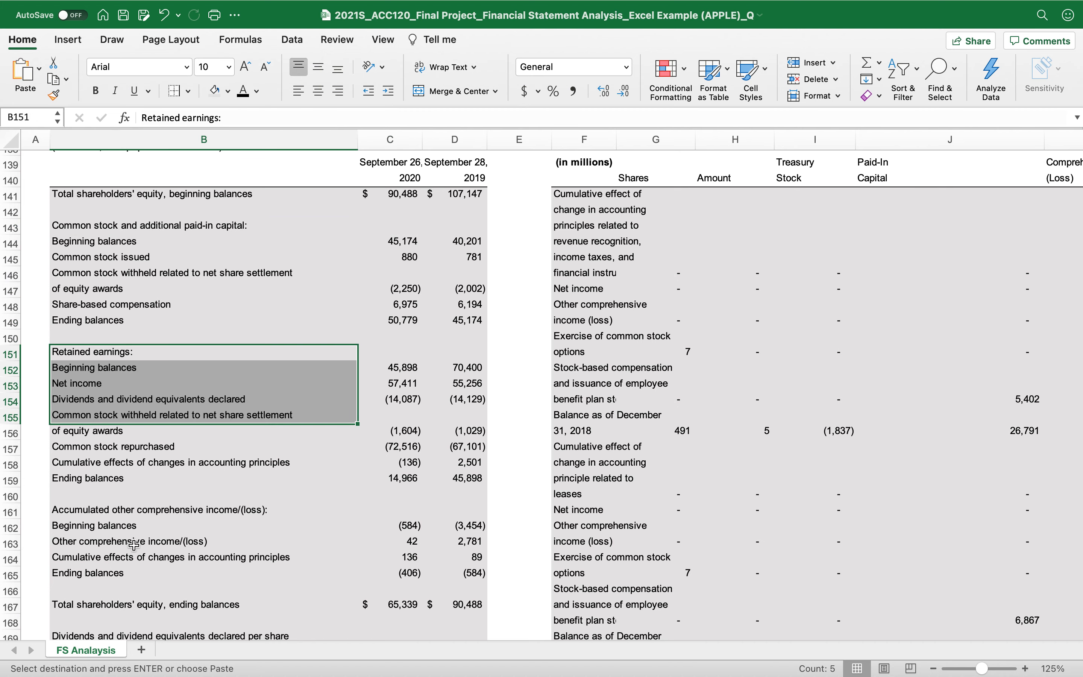
{"action": "scroll", "coordinate": [134, 545], "scroll_direction": "down", "scroll_amount": 1}
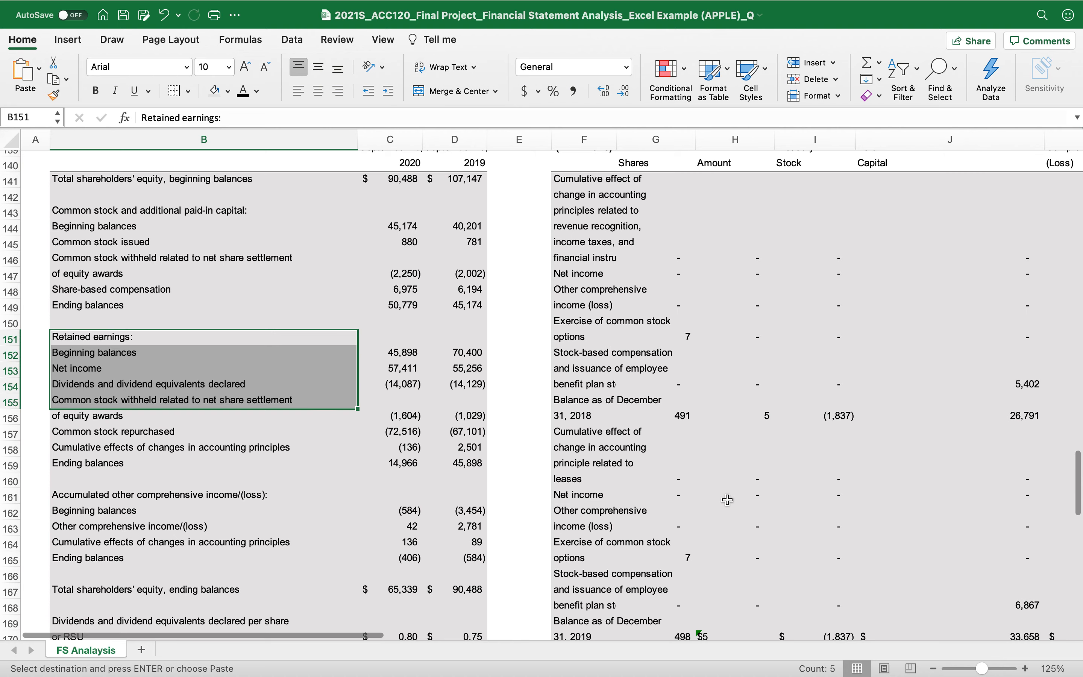
{"action": "scroll", "coordinate": [727, 500], "scroll_direction": "right", "scroll_amount": 10}
{"action": "scroll", "coordinate": [728, 500], "scroll_direction": "up", "scroll_amount": 3}
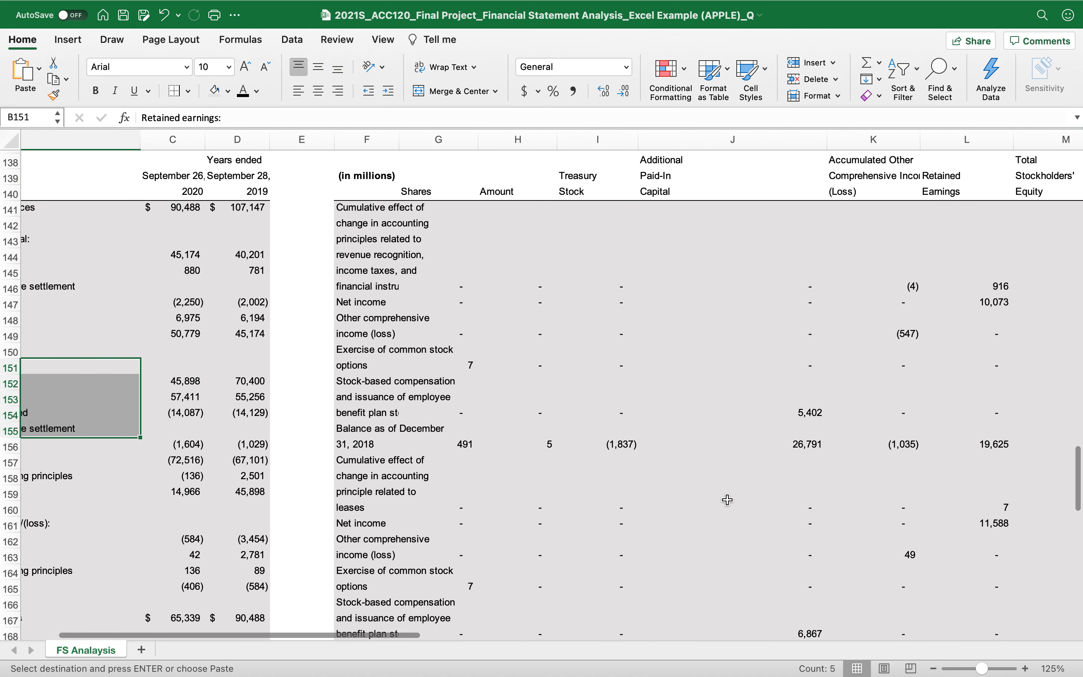
{"action": "scroll", "coordinate": [726, 500], "scroll_direction": "left", "scroll_amount": 1}
{"action": "scroll", "coordinate": [727, 500], "scroll_direction": "up", "scroll_amount": 1}
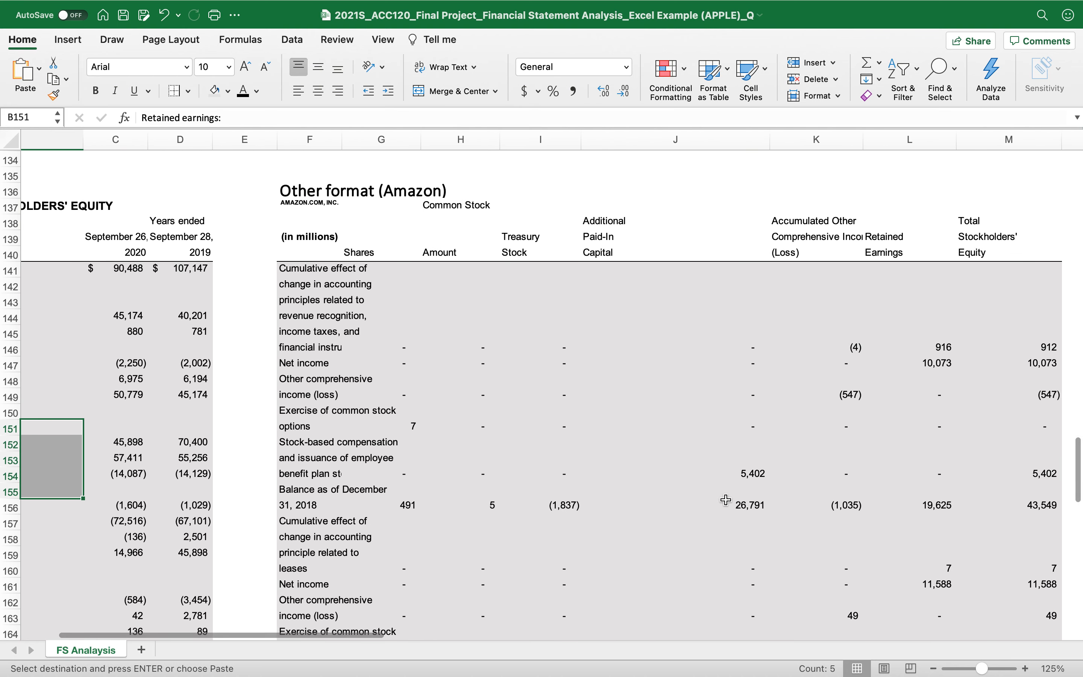
{"action": "scroll", "coordinate": [727, 500], "scroll_direction": "left", "scroll_amount": 6}
{"action": "scroll", "coordinate": [727, 500], "scroll_direction": "down", "scroll_amount": 1}
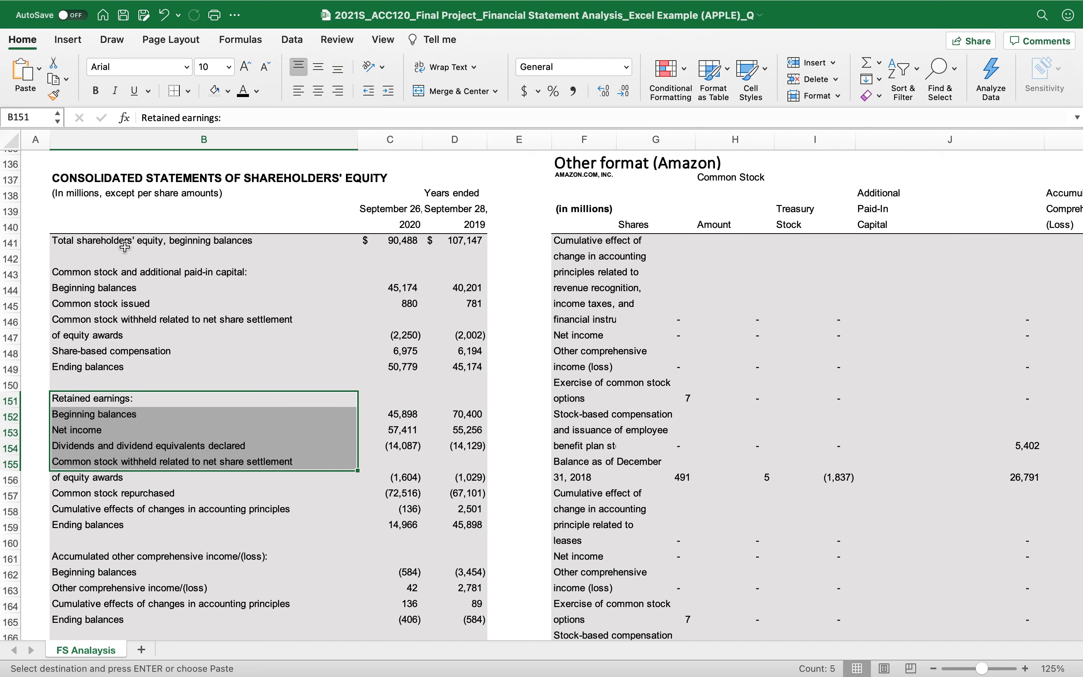
{"action": "scroll", "coordinate": [110, 239], "scroll_direction": "down", "scroll_amount": 1}
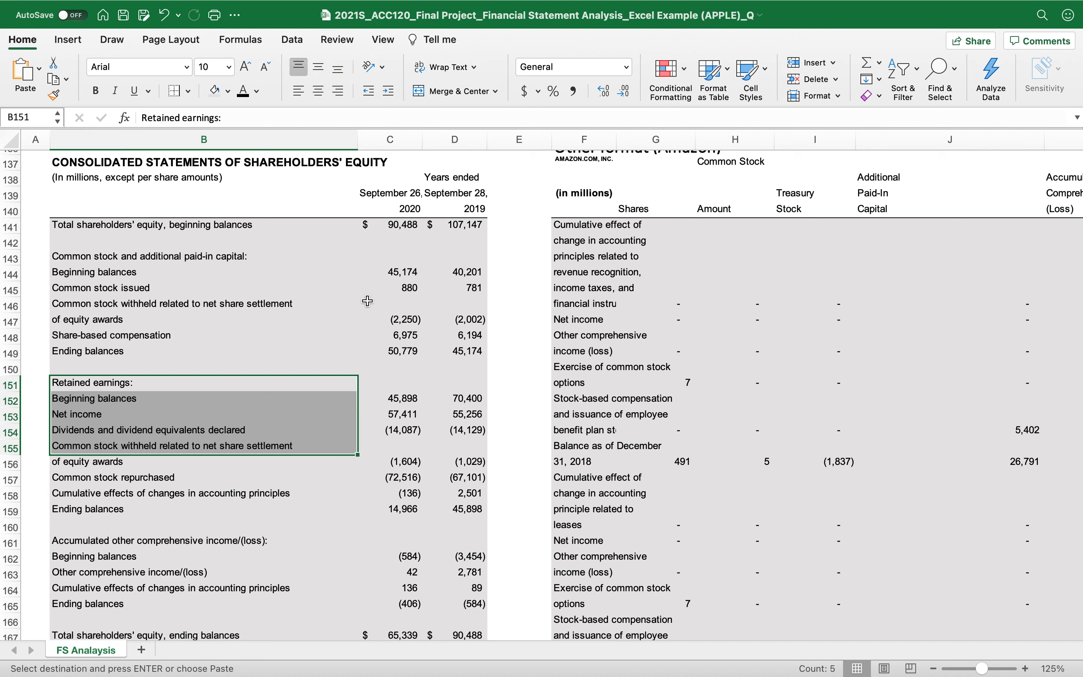
- Review the balance sheet and income statement analysis sections and return to the income statement's vertical analysis columns
{"action": "scroll", "coordinate": [367, 301], "scroll_direction": "up", "scroll_amount": 20}
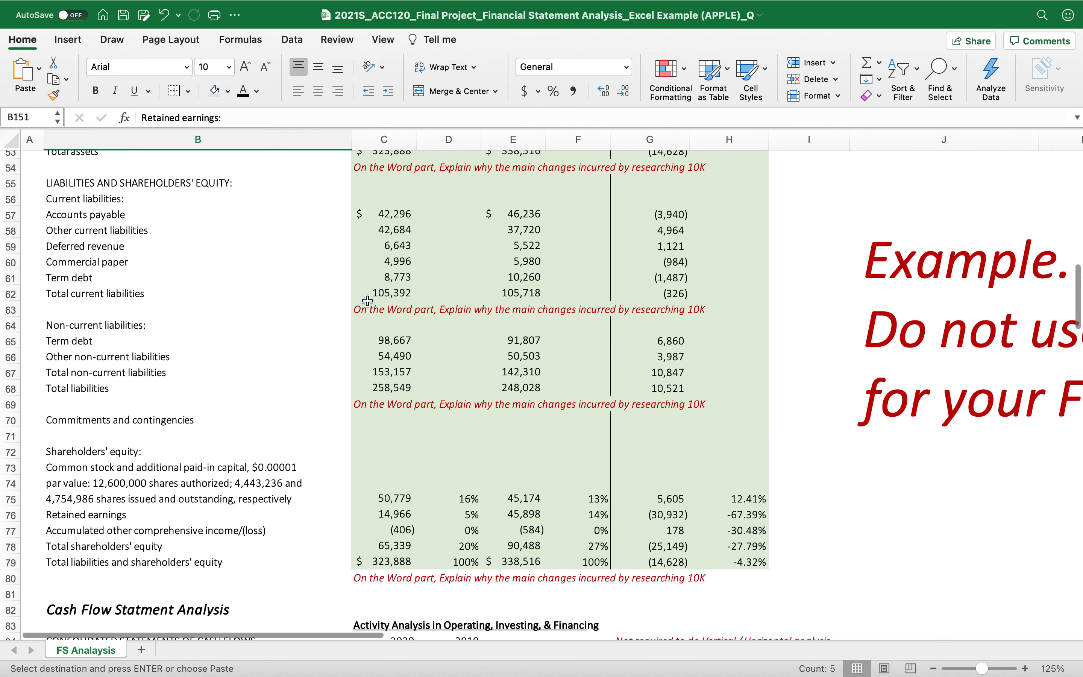
{"action": "scroll", "coordinate": [367, 301], "scroll_direction": "down", "scroll_amount": 5}
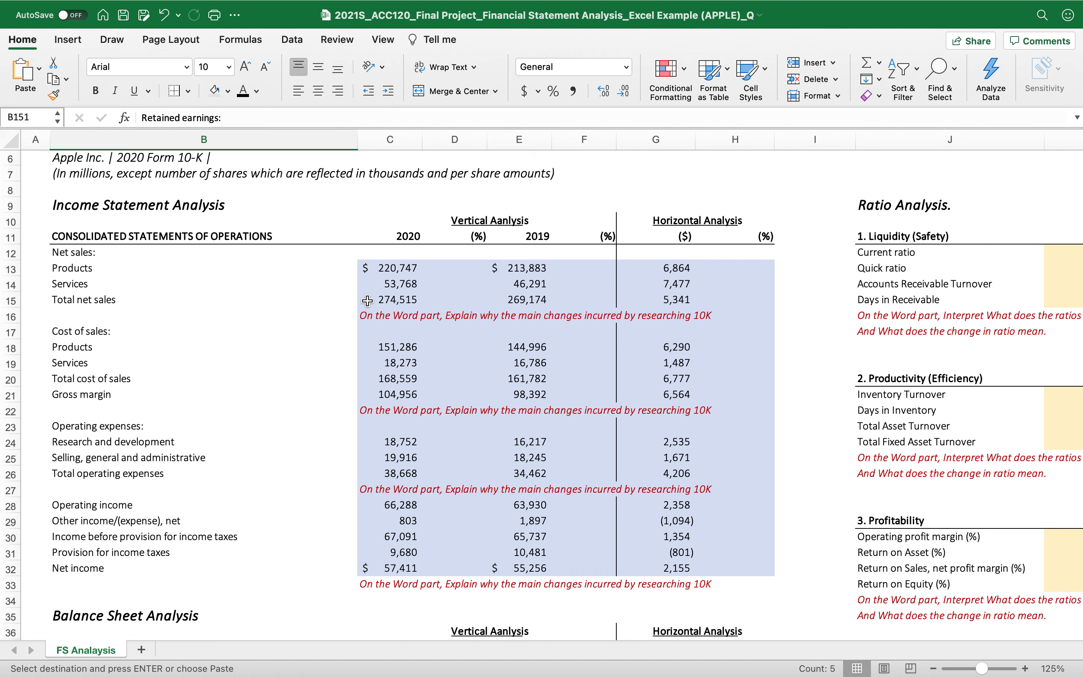
{"action": "scroll", "coordinate": [367, 301], "scroll_direction": "down", "scroll_amount": 15}
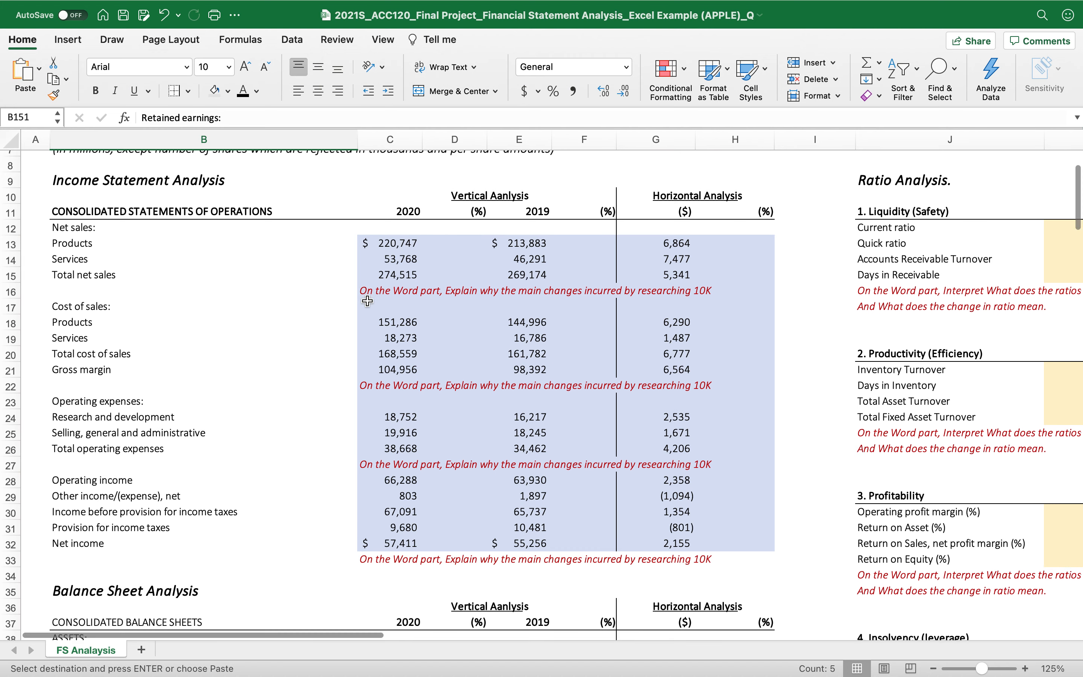
{"action": "scroll", "coordinate": [367, 300], "scroll_direction": "down", "scroll_amount": 3}
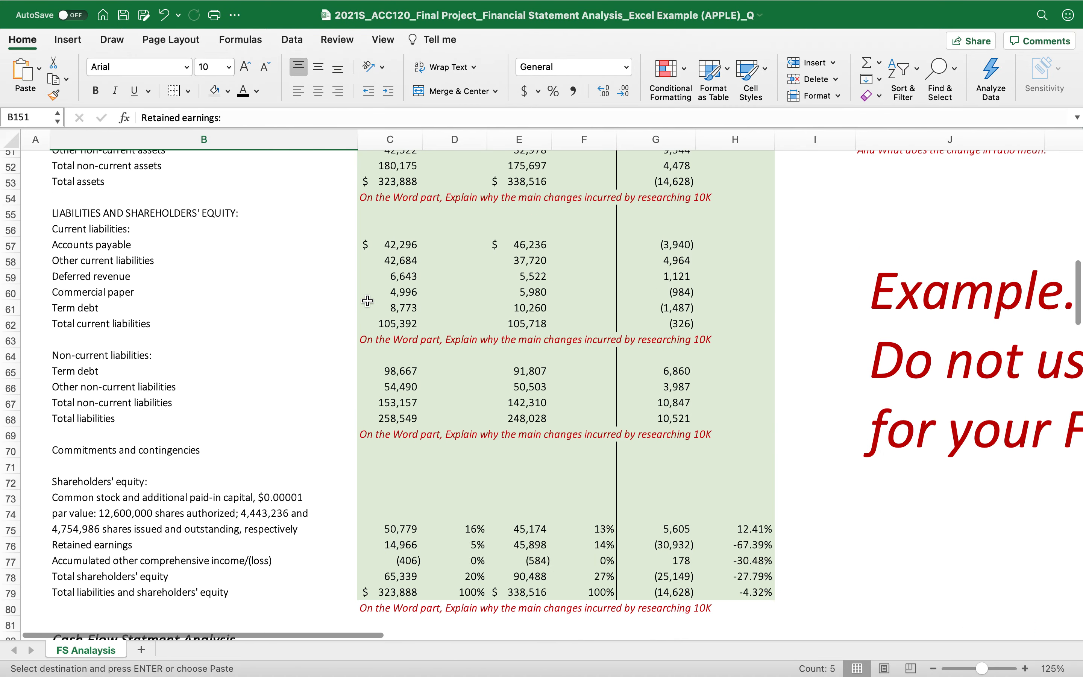
{"action": "scroll", "coordinate": [367, 301], "scroll_direction": "up", "scroll_amount": 17}
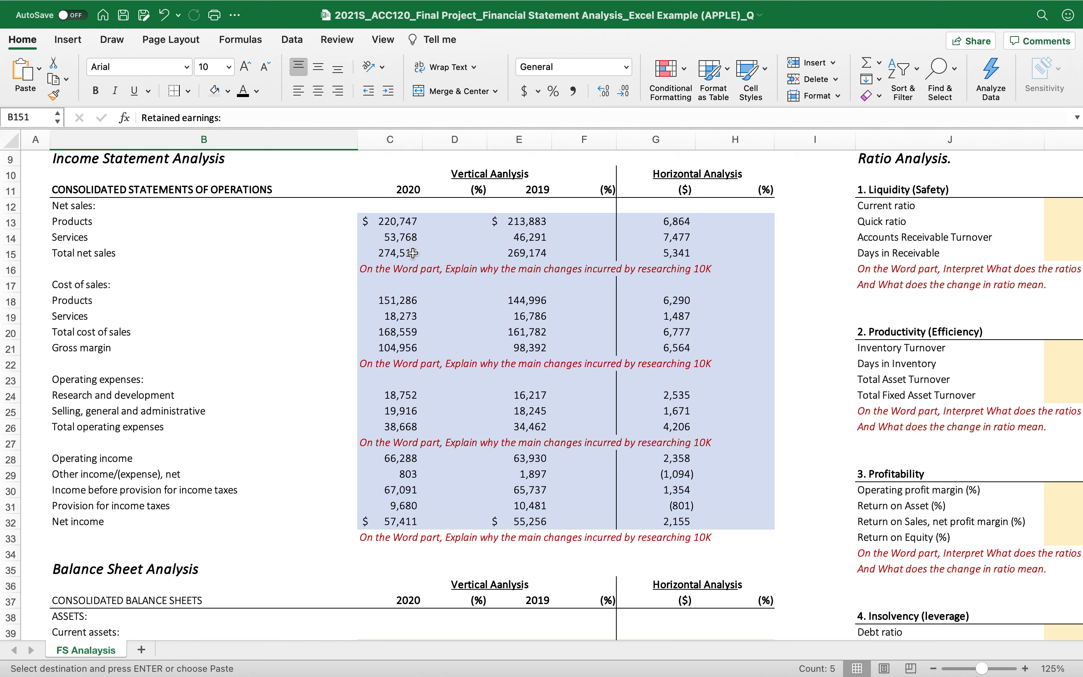
{"action": "left_click", "coordinate": [442, 252]}
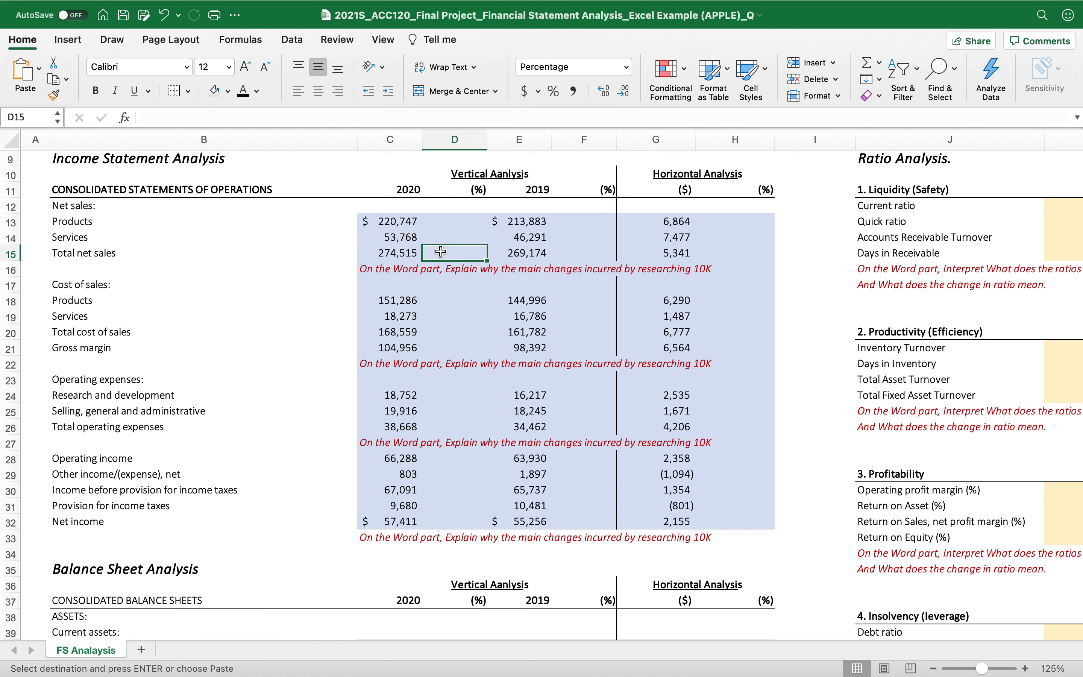
{"action": "type", "text": "="}
{"action": "left_click", "coordinate": [393, 219]}
{"action": "type", "text": "/"}
{"action": "left_click", "coordinate": [370, 255]}
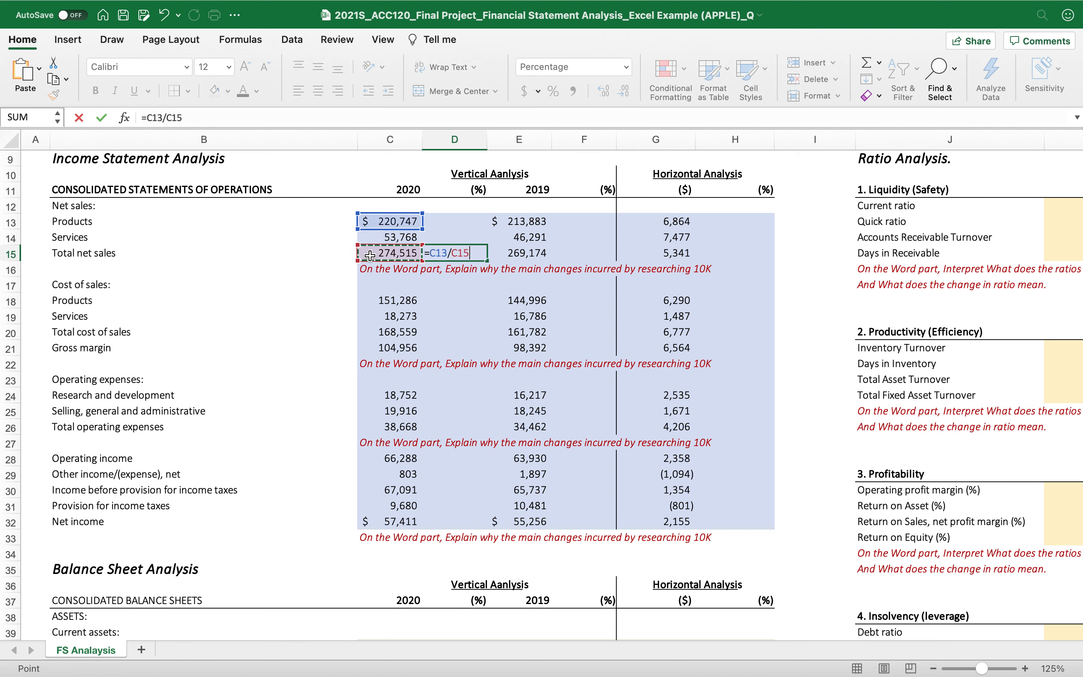
{"action": "key", "text": "BackSpace"}
{"action": "key", "text": "BackSpace"}
{"action": "key", "text": "BackSpace"}
{"action": "key", "text": "BackSpace"}
{"action": "key", "text": "BackSpace"}
{"action": "key", "text": "BackSpace"}
{"action": "key", "text": "BackSpace"}
{"action": "key", "text": "BackSpace"}
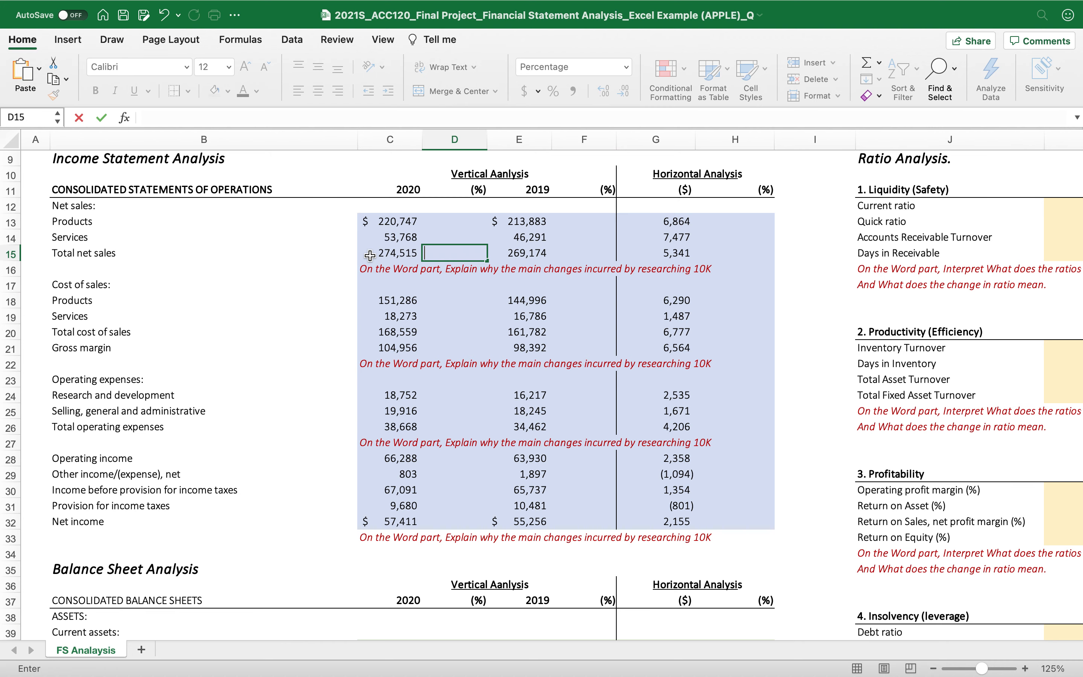
- Calculate the 2020 products share of total net sales in D13 with the formula =C13/C15
{"action": "left_click", "coordinate": [445, 223]}
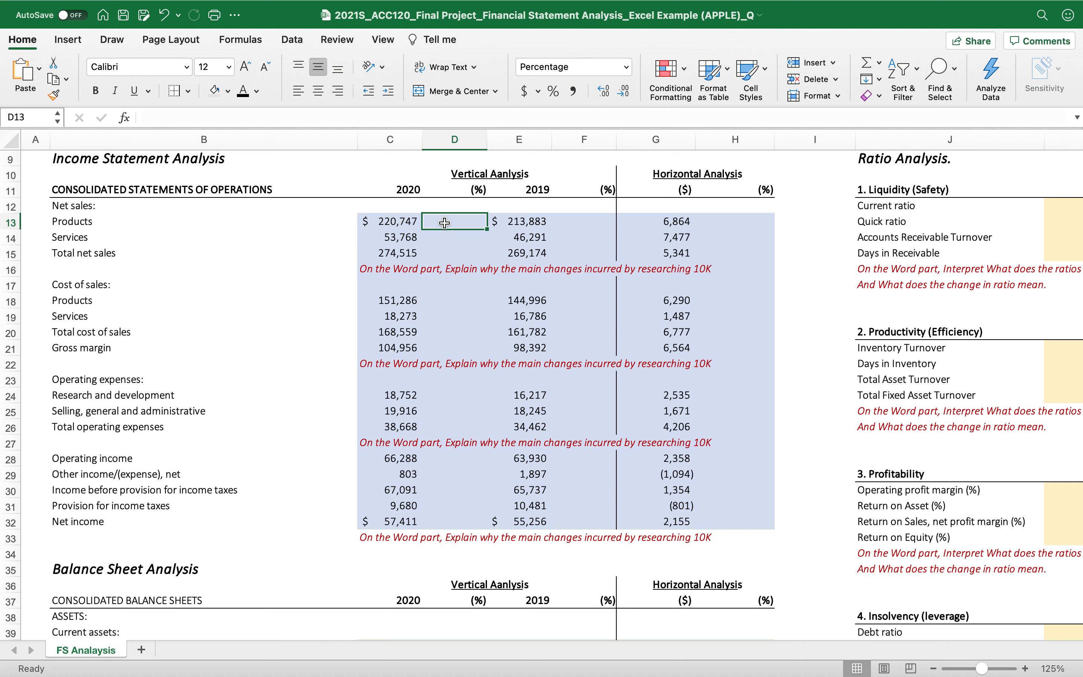
{"action": "type", "text": "="}
{"action": "left_click", "coordinate": [384, 219]}
{"action": "type", "text": "/"}
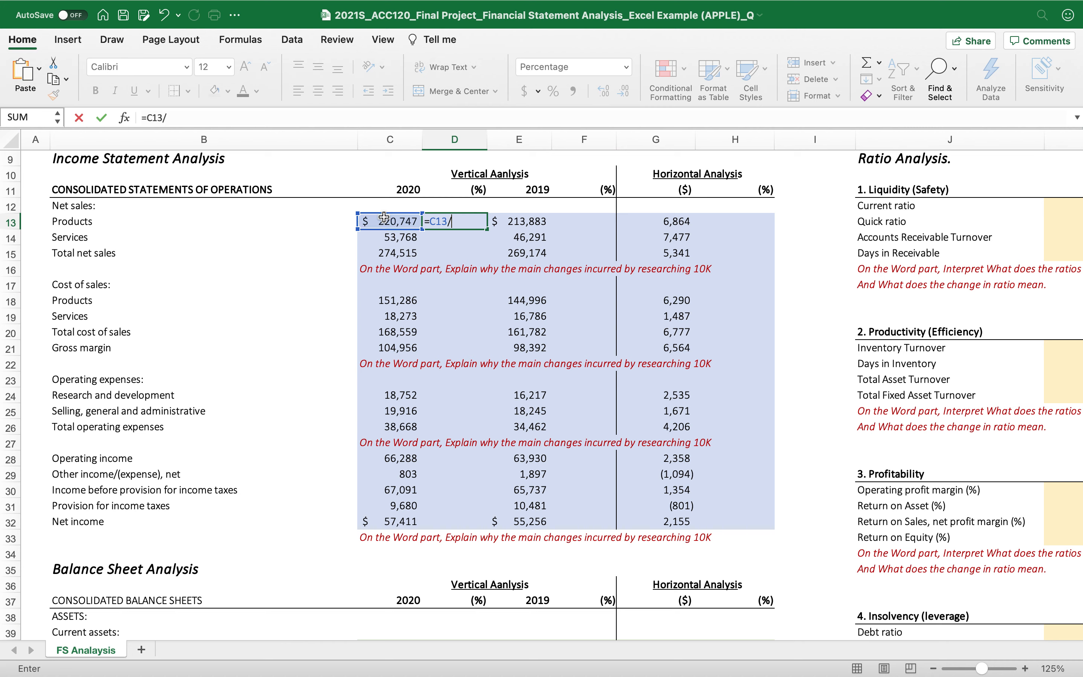
{"action": "left_click", "coordinate": [374, 255]}
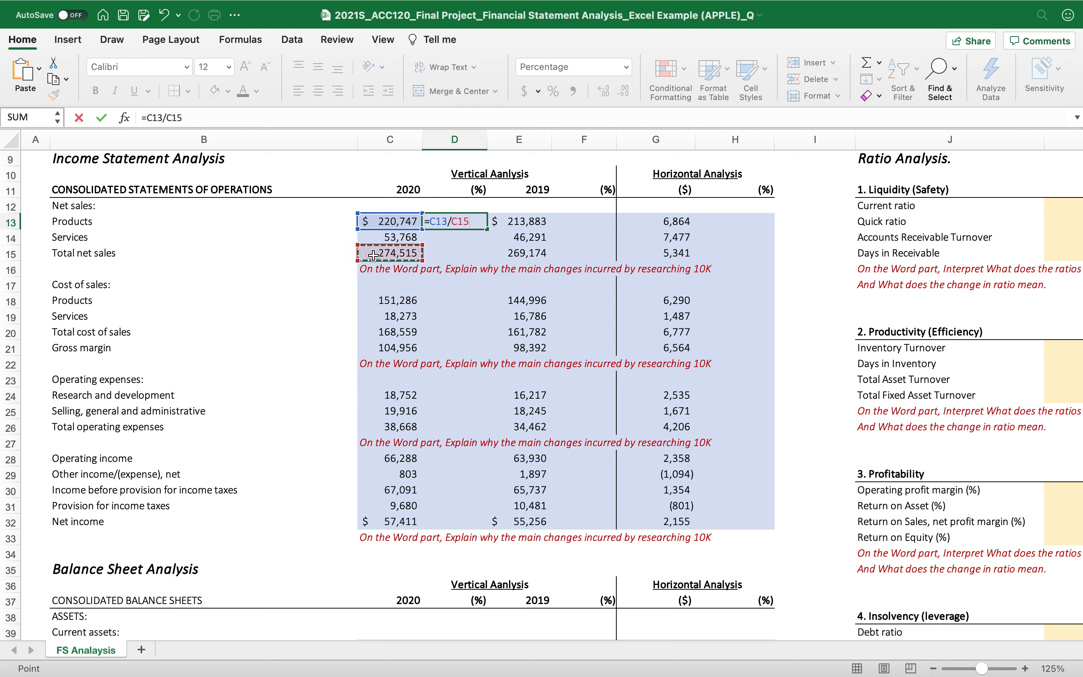
{"action": "key", "text": "Return"}
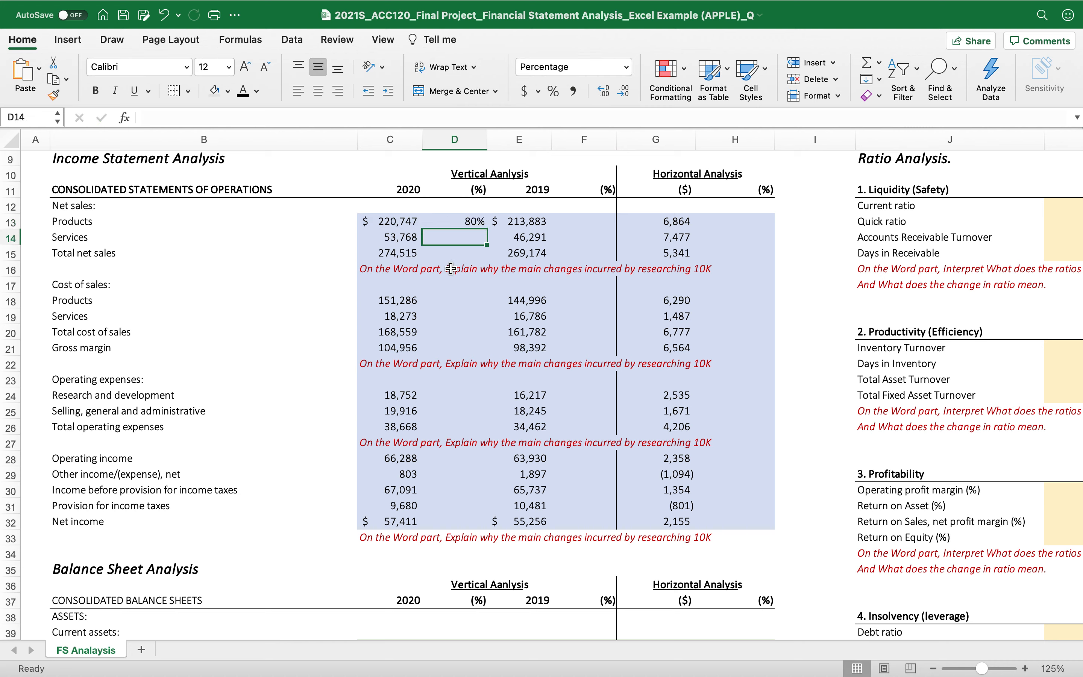
- Calculate the 2020 services share of total net sales in D14 with the formula =C14/C15
{"action": "type", "text": "="}
{"action": "left_click", "coordinate": [366, 233]}
{"action": "type", "text": "/"}
{"action": "left_click", "coordinate": [381, 255]}
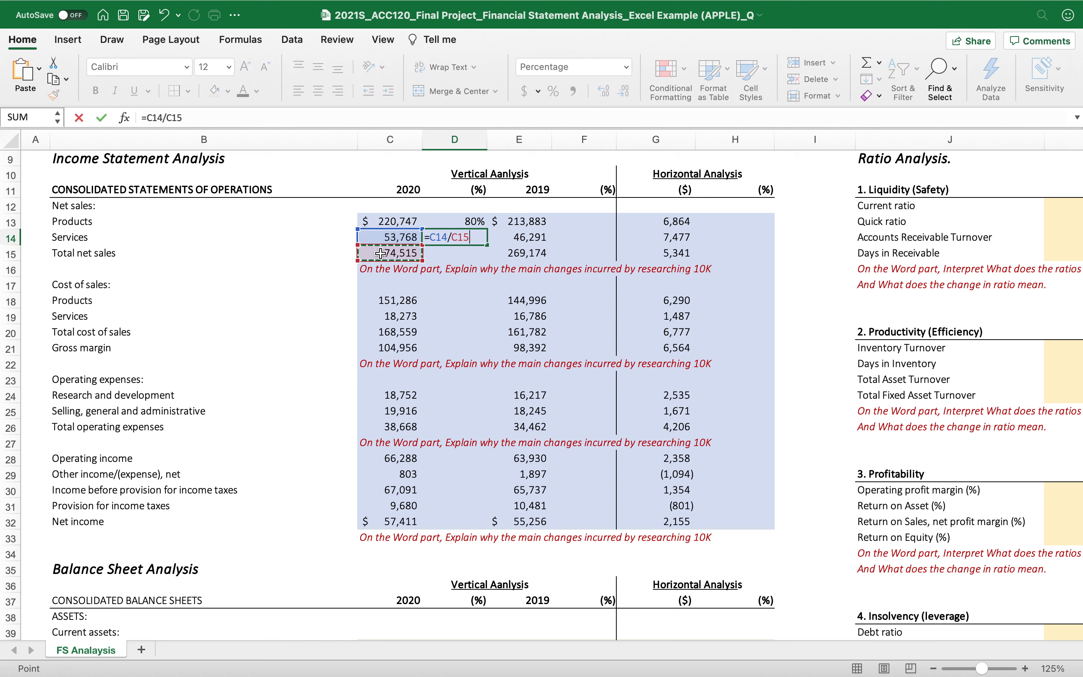
{"action": "key", "text": "Return"}
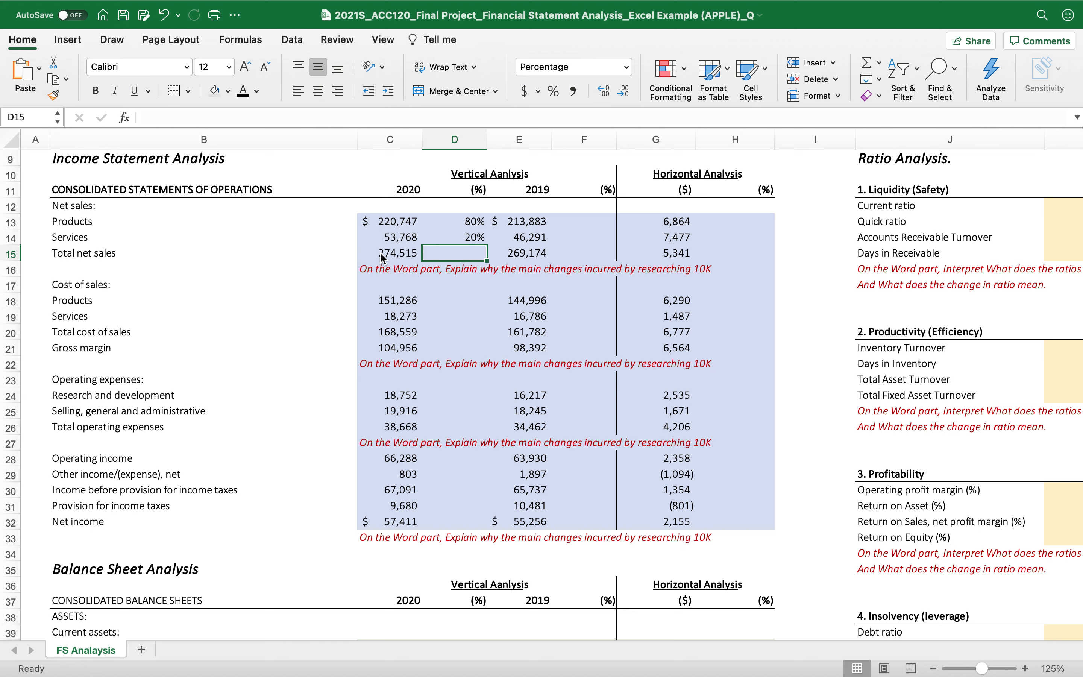
- Enter the formula =C15/C15 in D15 for the 2020 total net sales percentage
{"action": "type", "text": "="}
{"action": "left_click", "coordinate": [396, 253]}
{"action": "type", "text": "/"}
{"action": "left_click", "coordinate": [397, 253]}
{"action": "key", "text": "Return"}
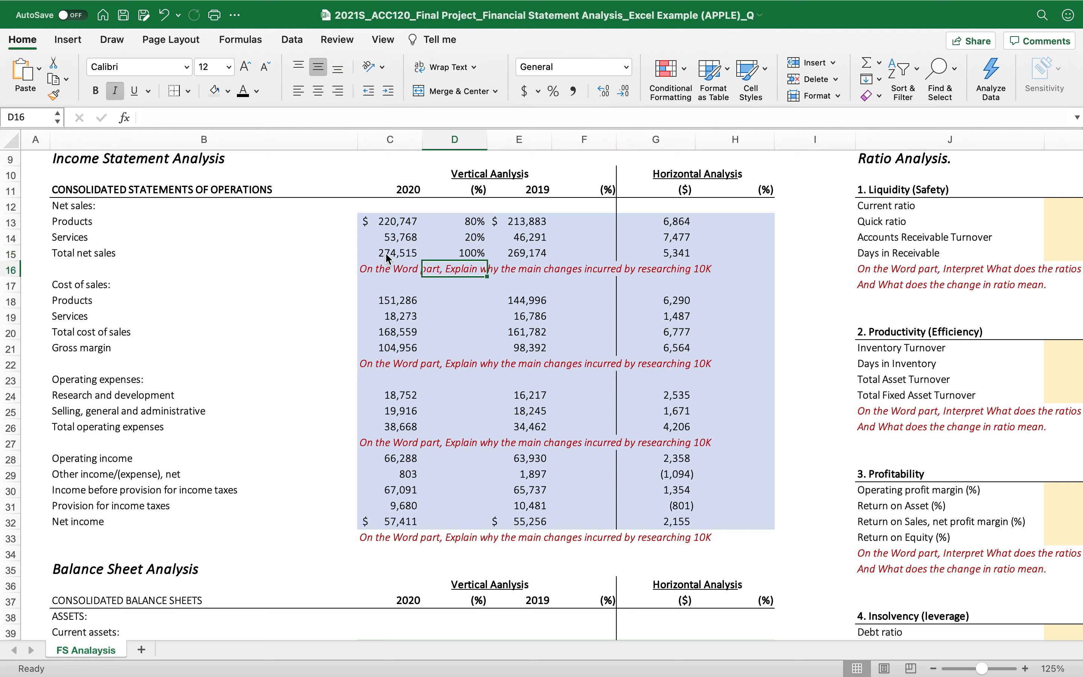
- Calculate the products cost of sales as a percentage of 2020 total net sales in D18 with =C18/C15
{"action": "left_click", "coordinate": [456, 301]}
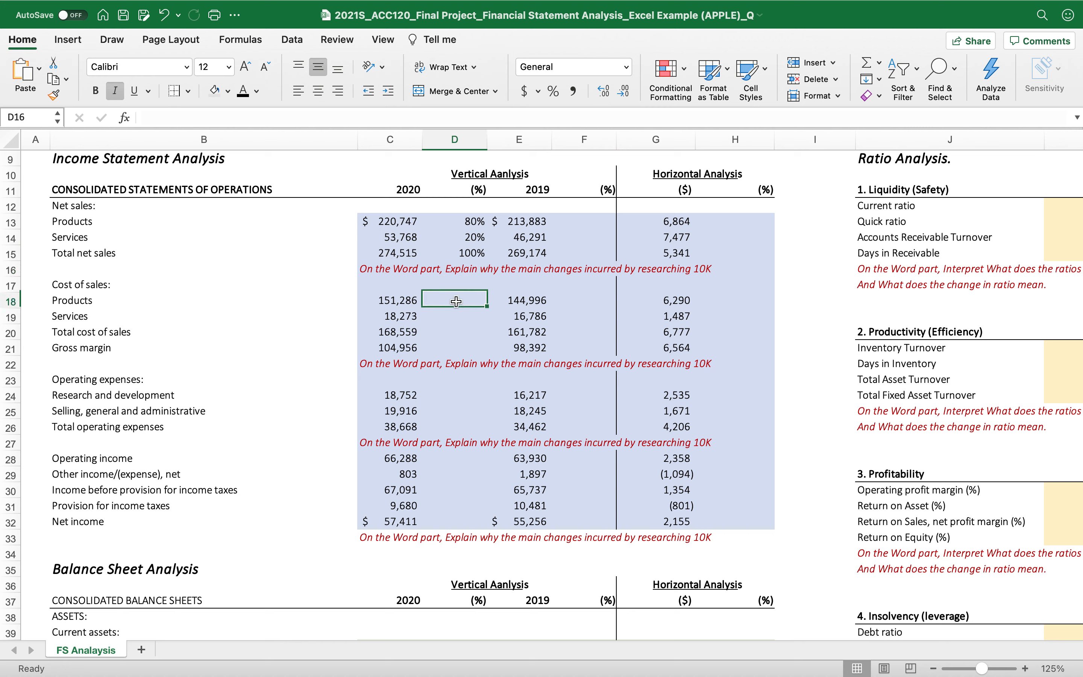
{"action": "type", "text": "="}
{"action": "left_click", "coordinate": [385, 300]}
{"action": "type", "text": "/"}
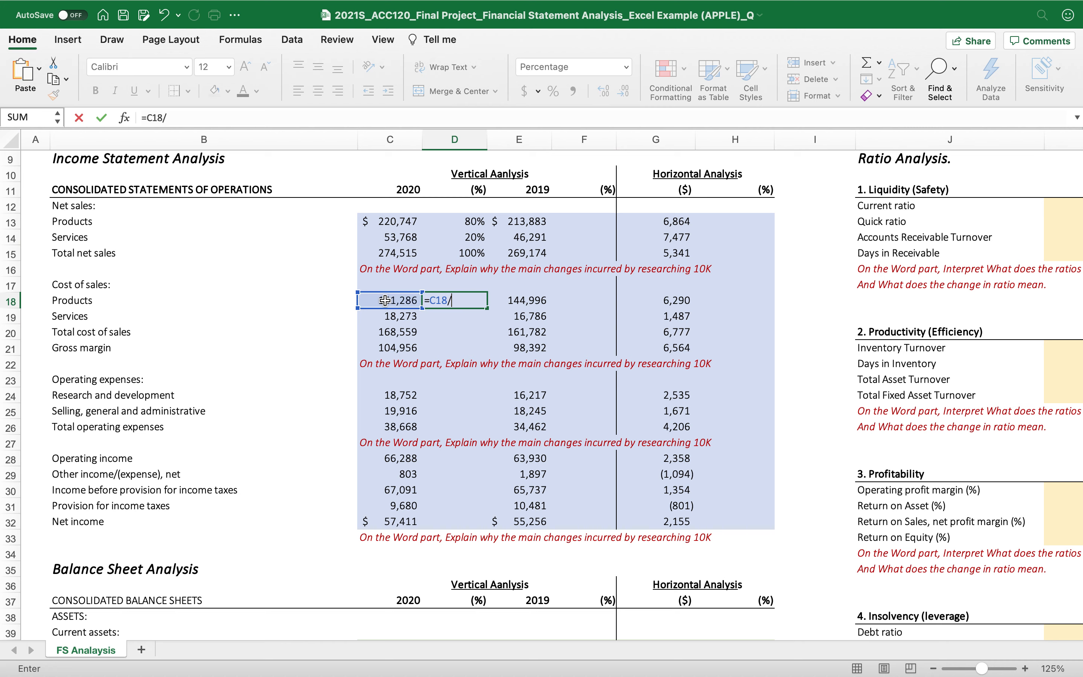
{"action": "left_click", "coordinate": [388, 251]}
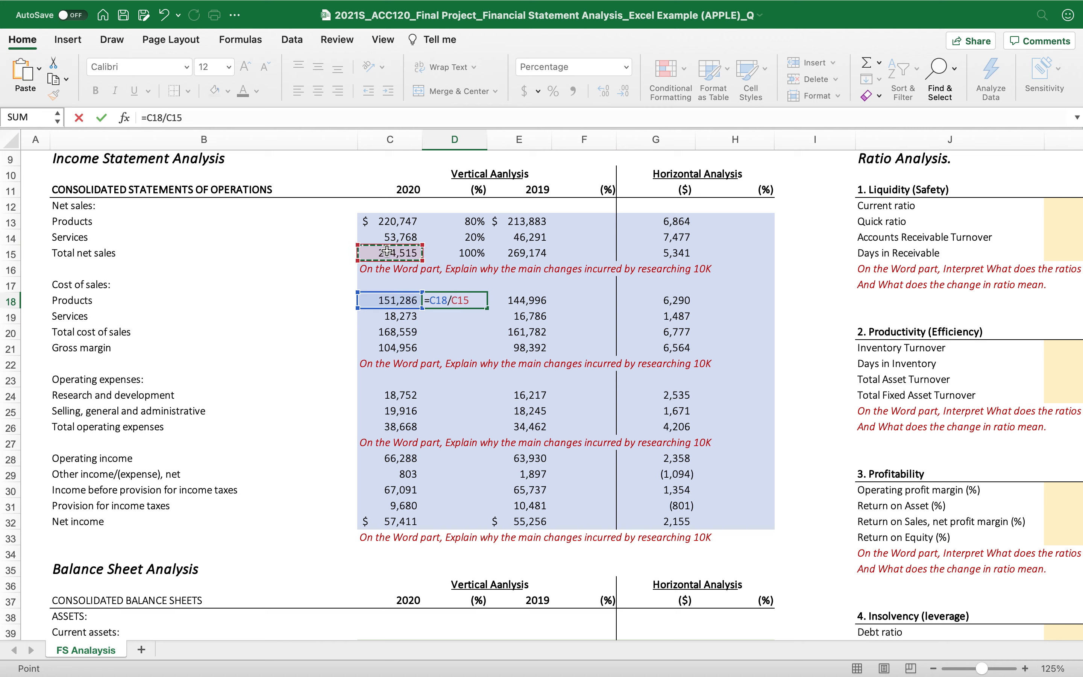
{"action": "key", "text": "Return"}
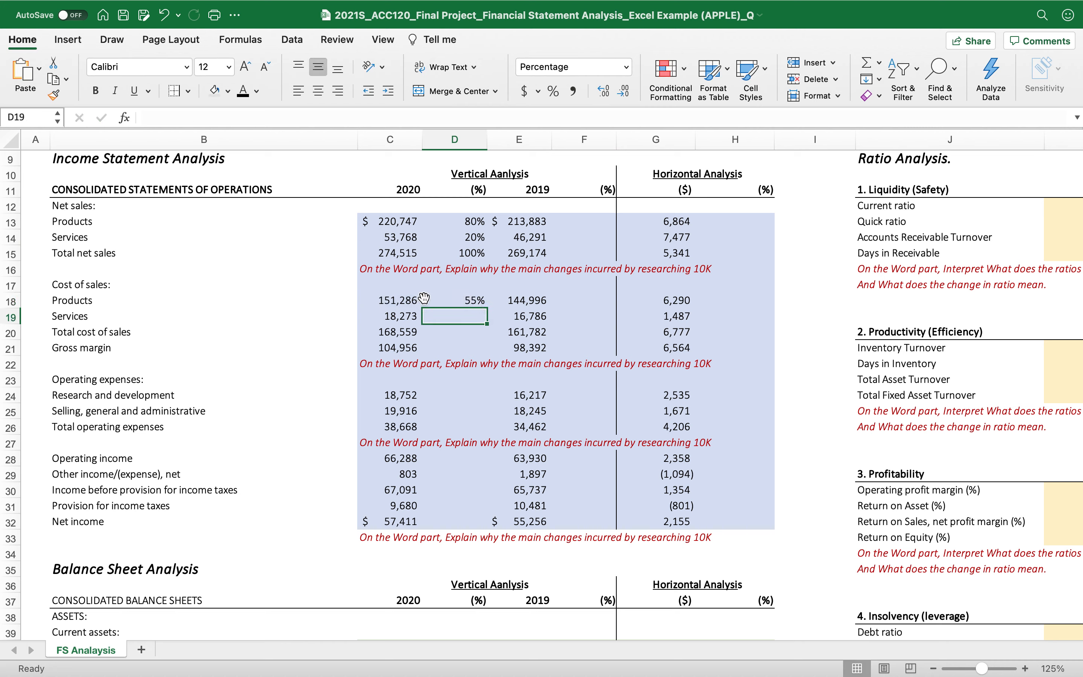
- Make the total net sales reference in D18 absolute as $C$15 and fill the formula down through D32
{"action": "double_click", "coordinate": [451, 301]}
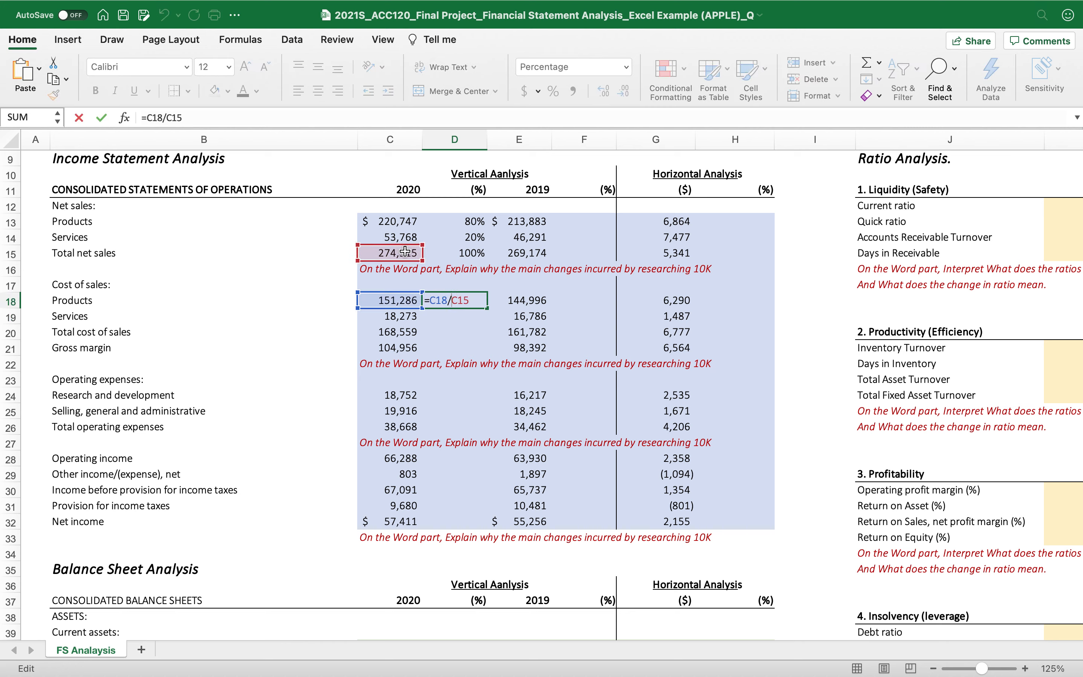
{"action": "key", "text": "F4"}
{"action": "key", "text": "Return"}
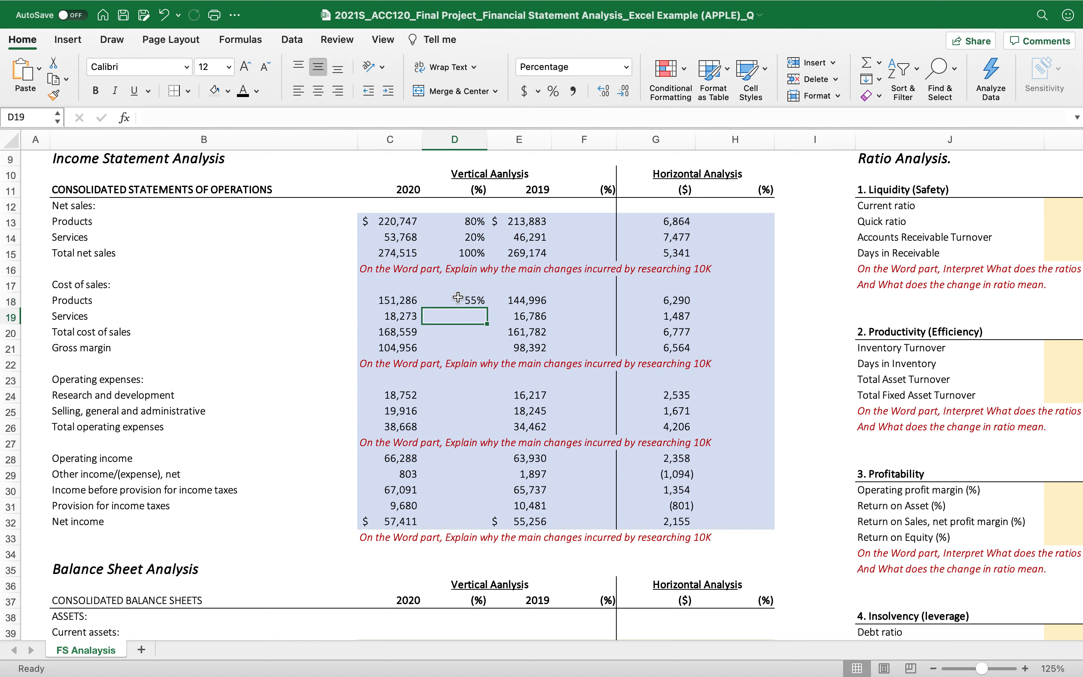
{"action": "left_click", "coordinate": [479, 302]}
{"action": "left_click_drag", "start_coordinate": [487, 308], "coordinate": [483, 532]}
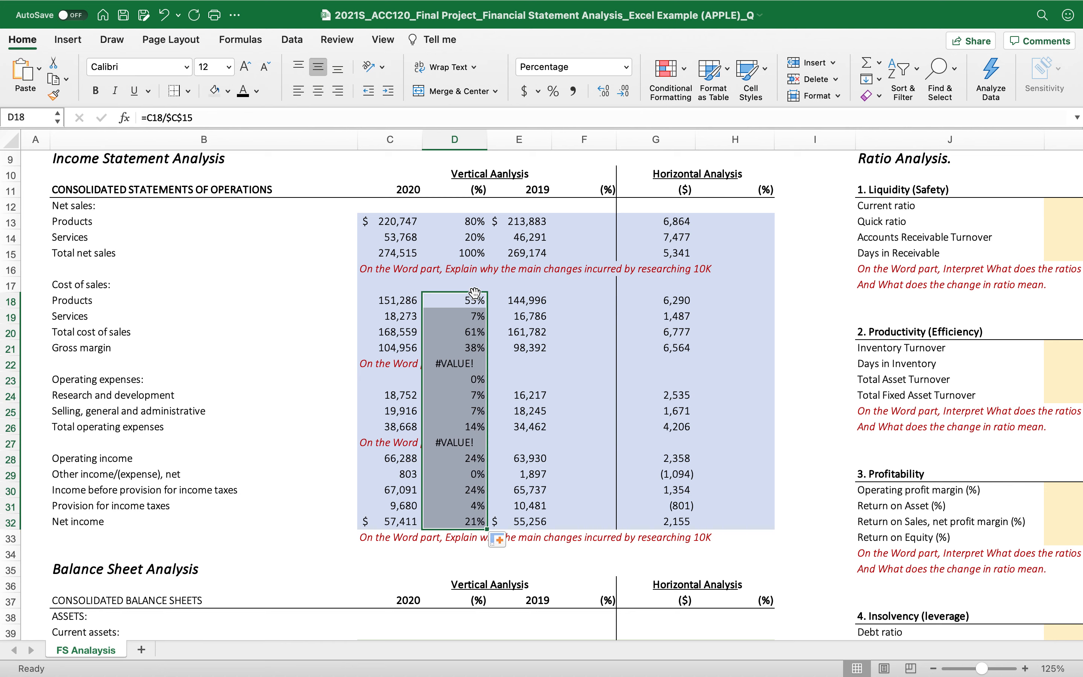
- Inspect the filled formulas in D19, D20 and D21 to check which cells they reference
{"action": "double_click", "coordinate": [447, 319]}
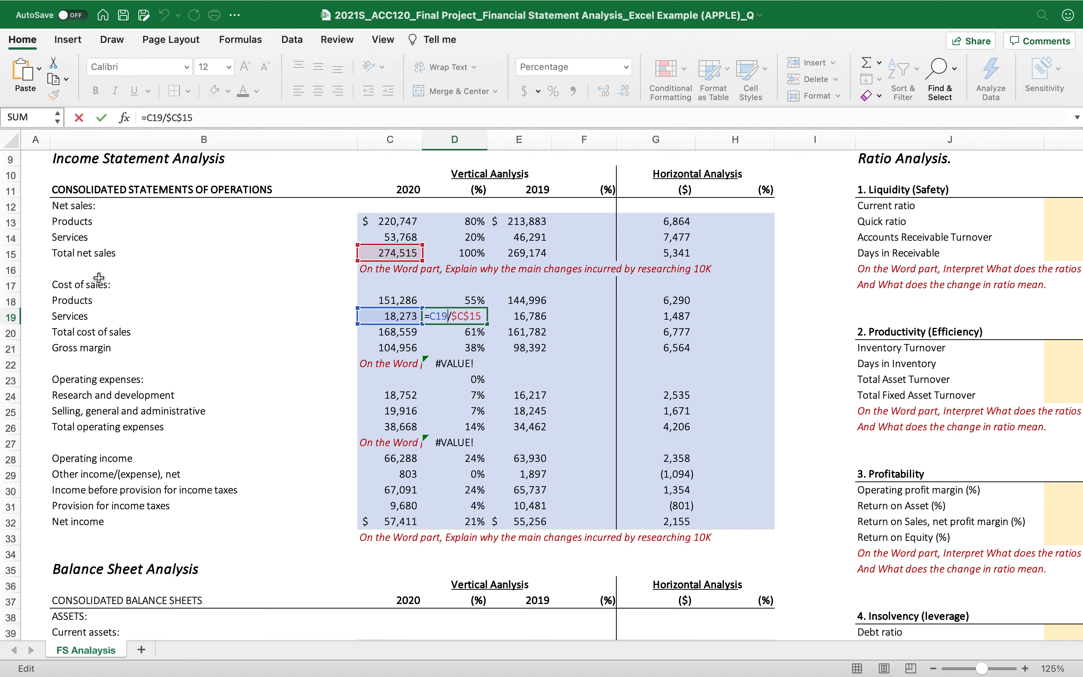
{"action": "key", "text": "Return"}
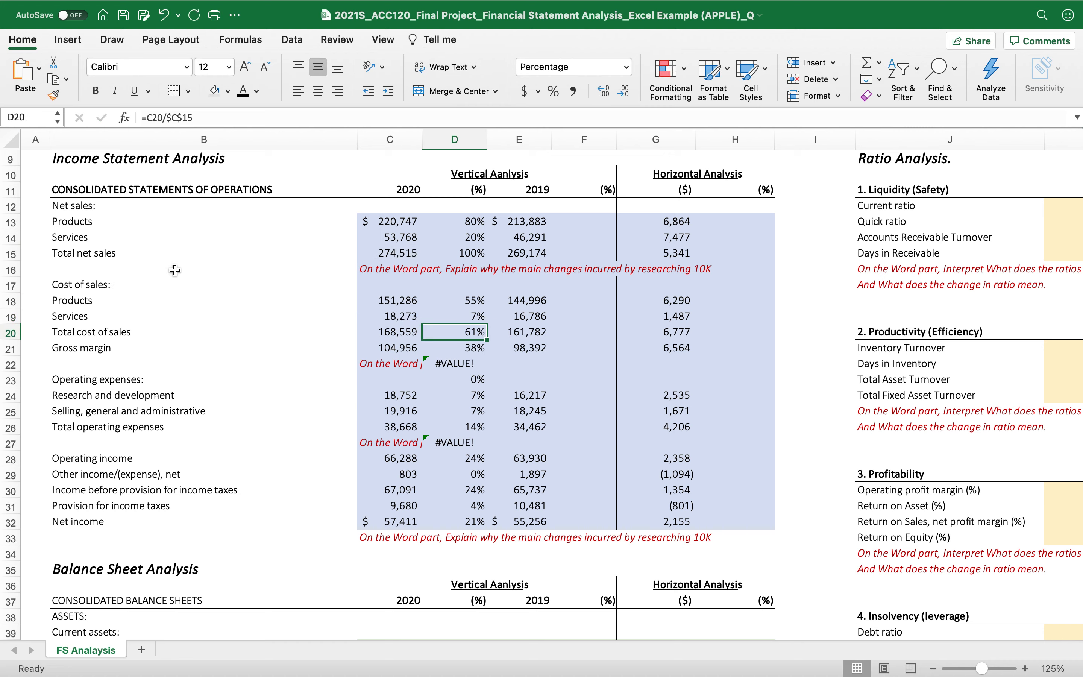
{"action": "double_click", "coordinate": [464, 331]}
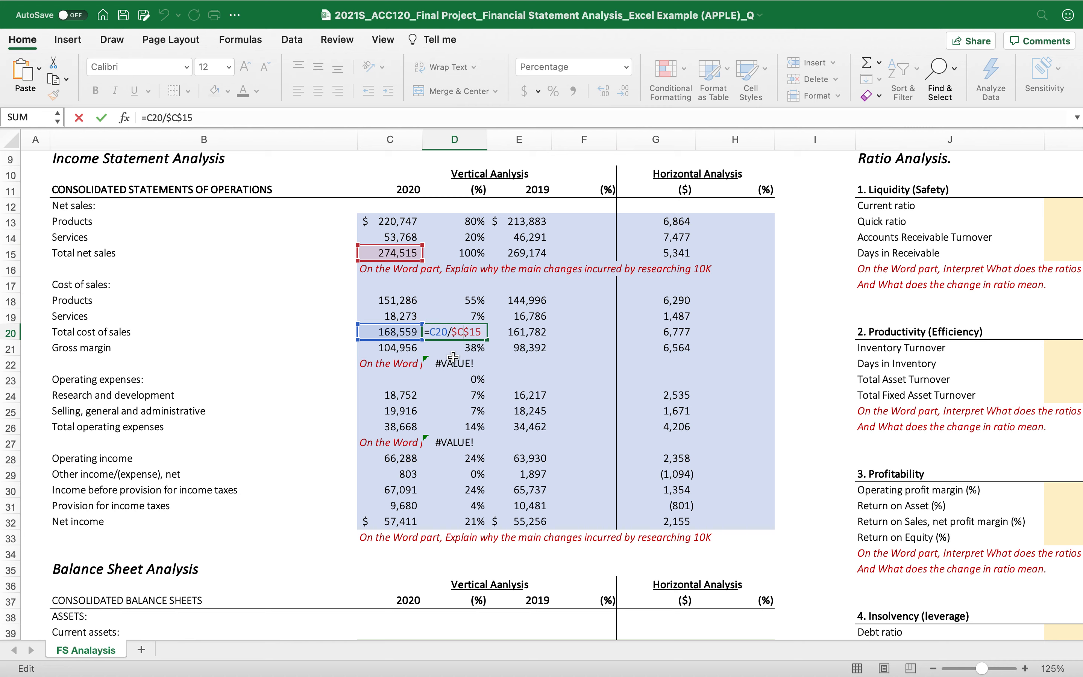
{"action": "key", "text": "Return"}
{"action": "double_click", "coordinate": [467, 347]}
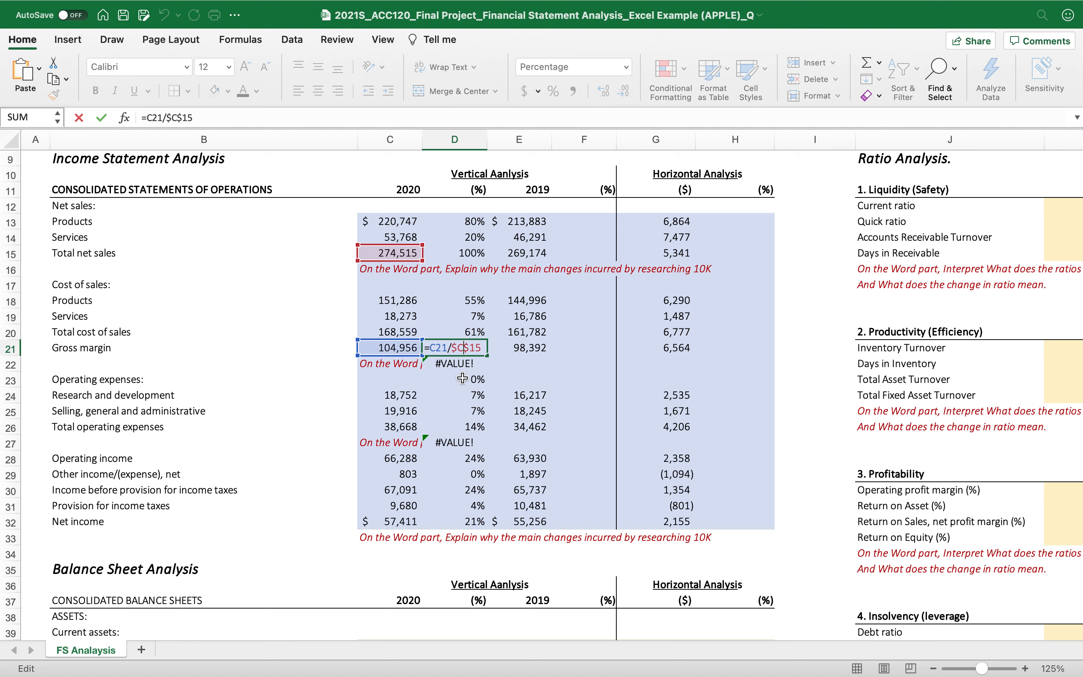
{"action": "key", "text": "Return"}
- Clear the unneeded filled formulas from D22:D23 and from D27 in the 2020 percentage column
{"action": "left_click_drag", "start_coordinate": [465, 364], "coordinate": [458, 378]}
{"action": "key", "text": "Delete"}
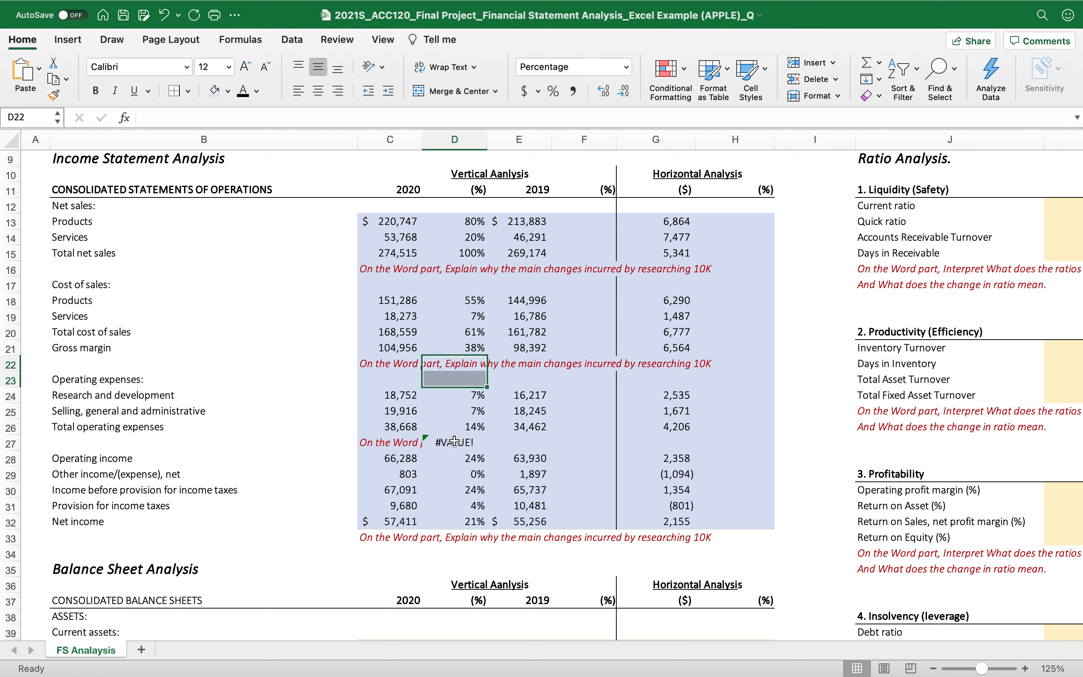
{"action": "left_click", "coordinate": [456, 443]}
{"action": "key", "text": "Delete"}
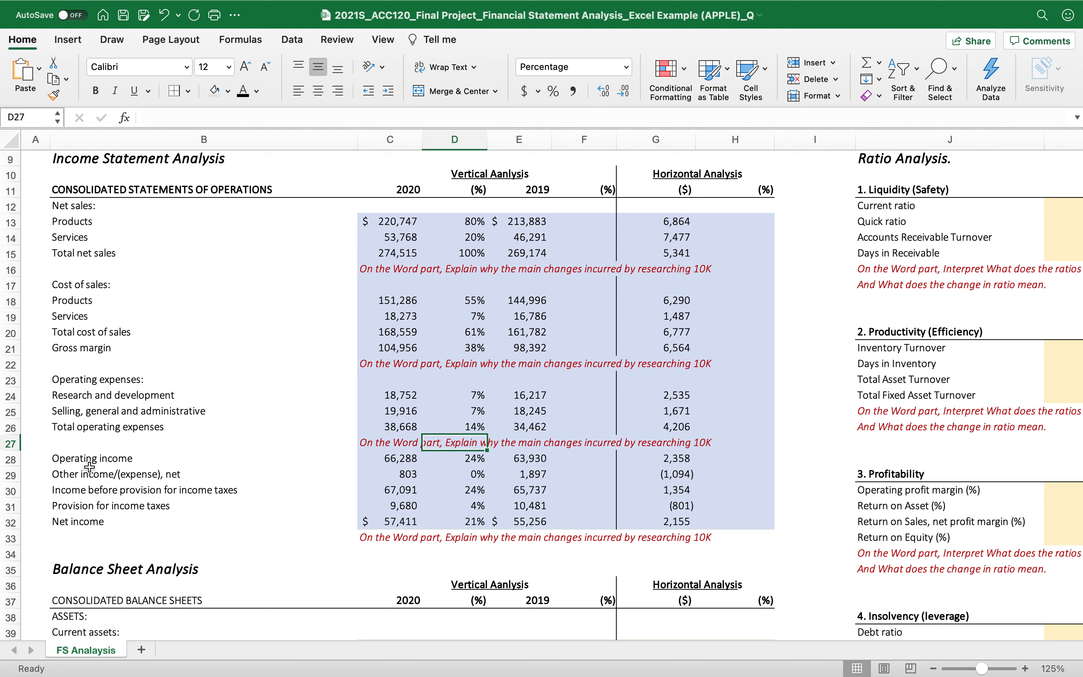
- Copy the 2020 net sales percentage formulas from D13:D15 into the 2019 percentage column at F13:F15
{"action": "left_click", "coordinate": [460, 222]}
{"action": "left_click_drag", "start_coordinate": [460, 222], "coordinate": [465, 253]}
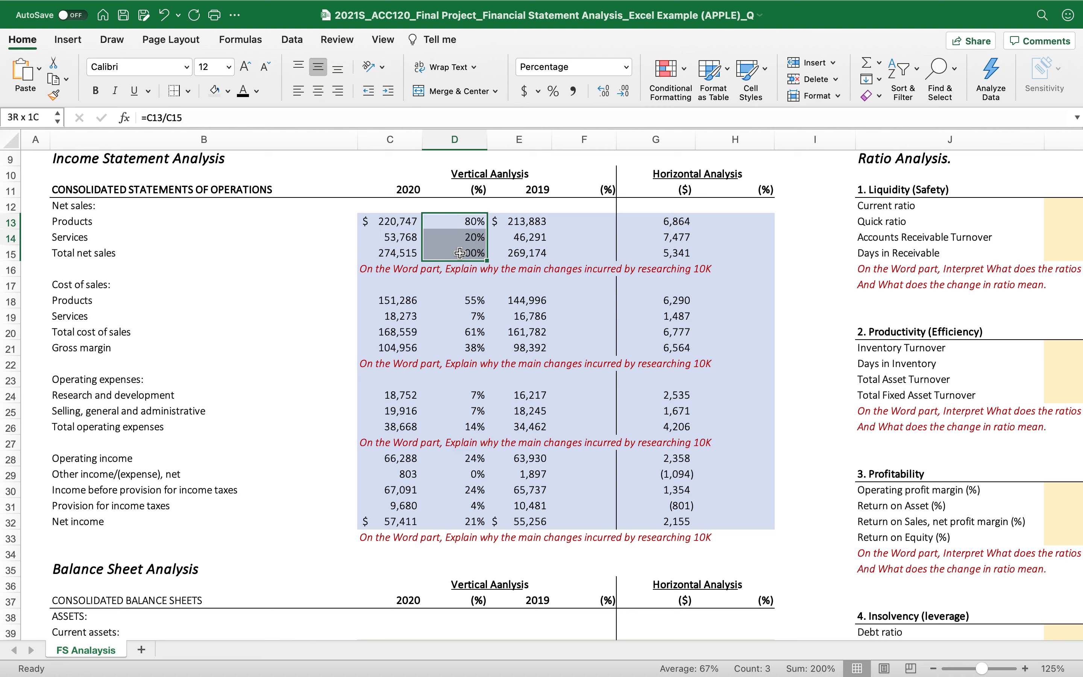
{"action": "key", "text": "super+c"}
{"action": "left_click", "coordinate": [579, 224]}
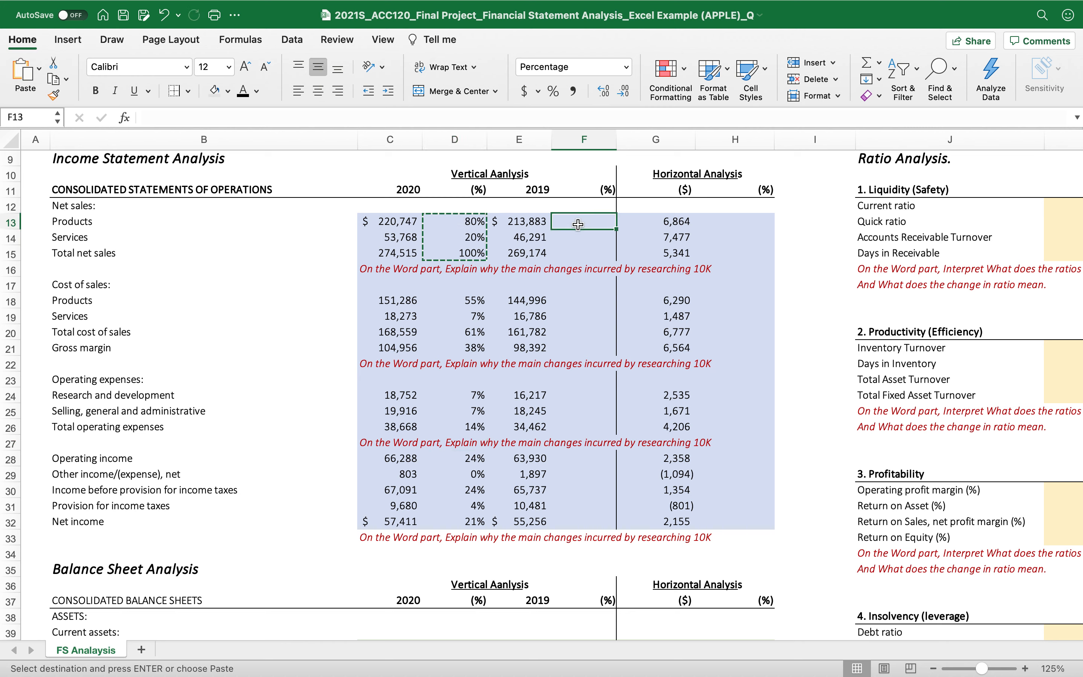
{"action": "key", "text": "super+v"}
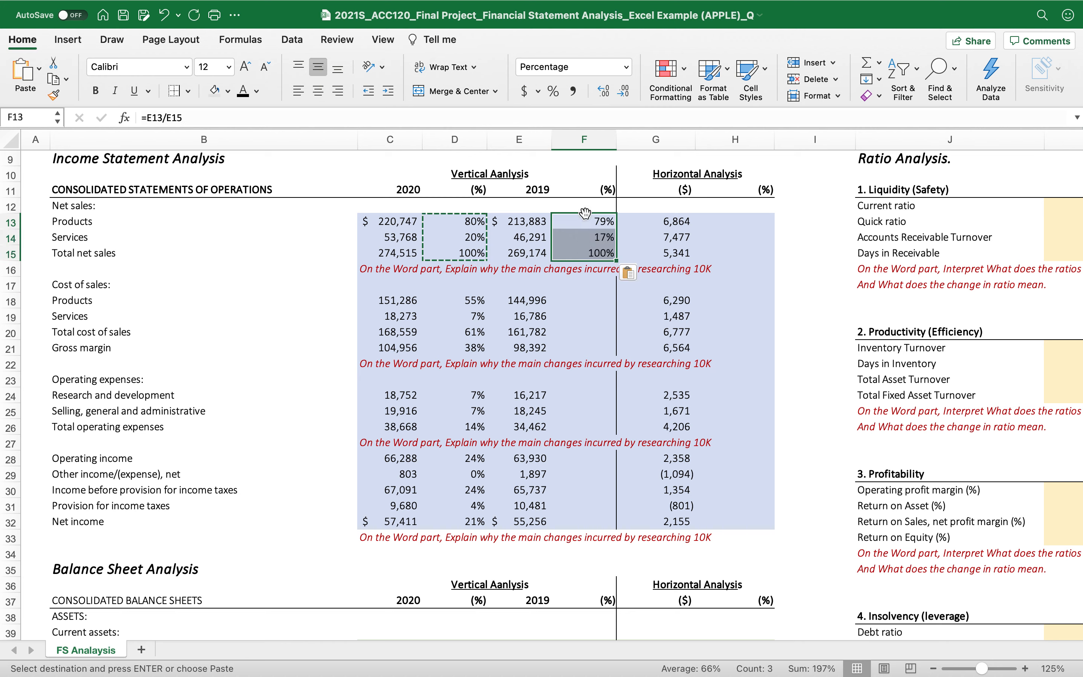
- Inspect the copied formulas in F15, F14 and F13 to check which 2019 cells they reference
{"action": "double_click", "coordinate": [574, 253]}
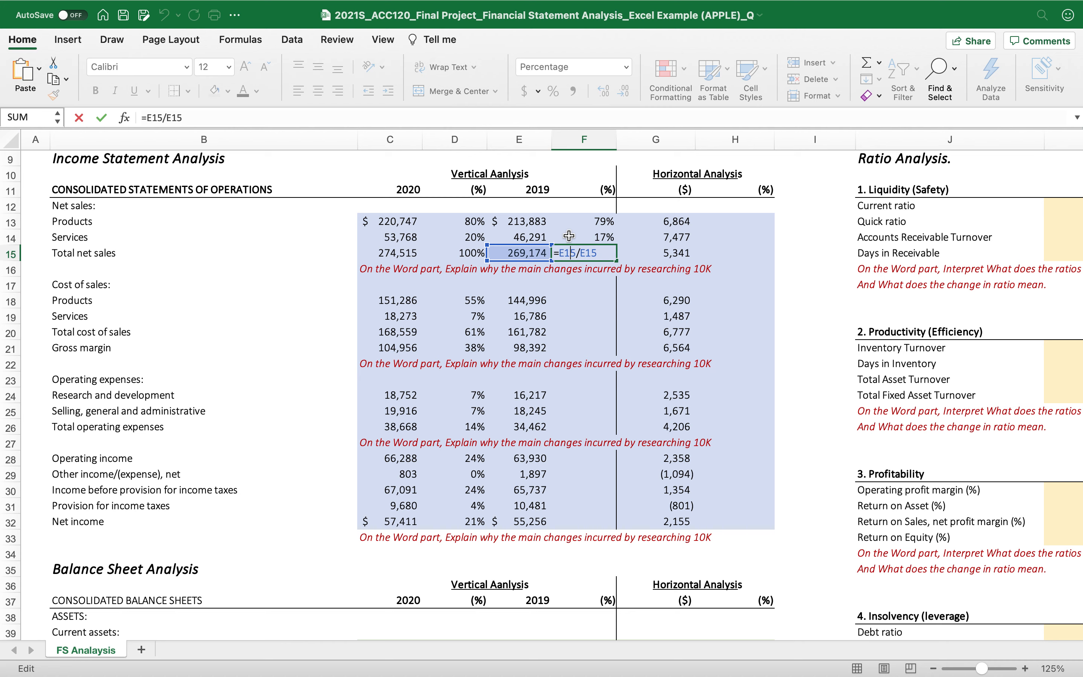
{"action": "double_click", "coordinate": [569, 236]}
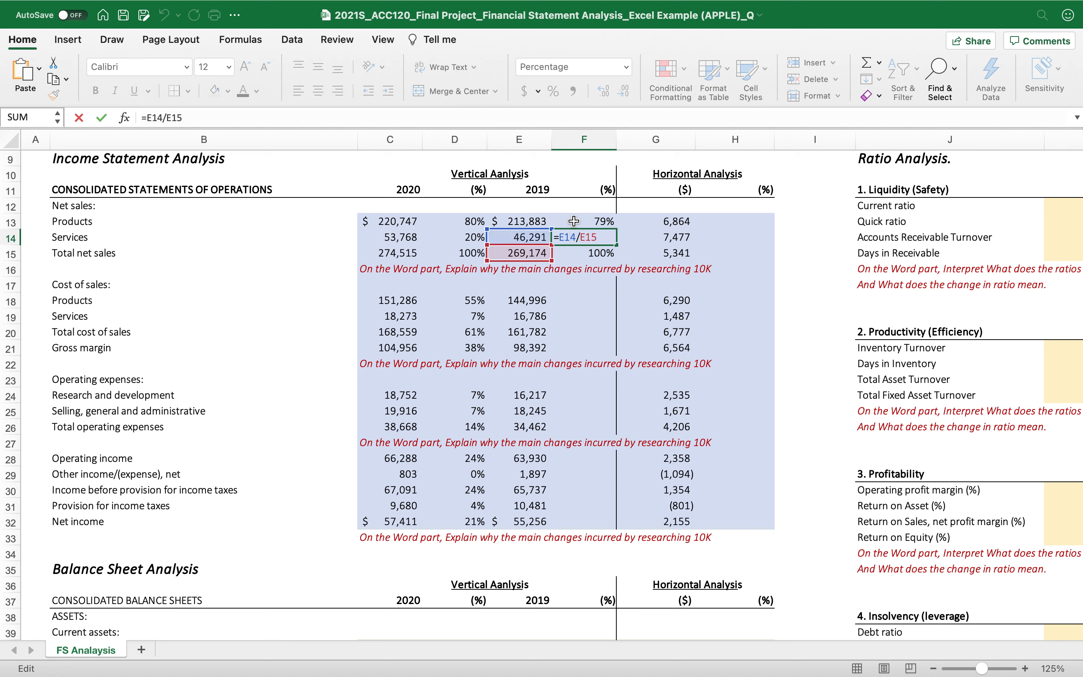
{"action": "double_click", "coordinate": [574, 221]}
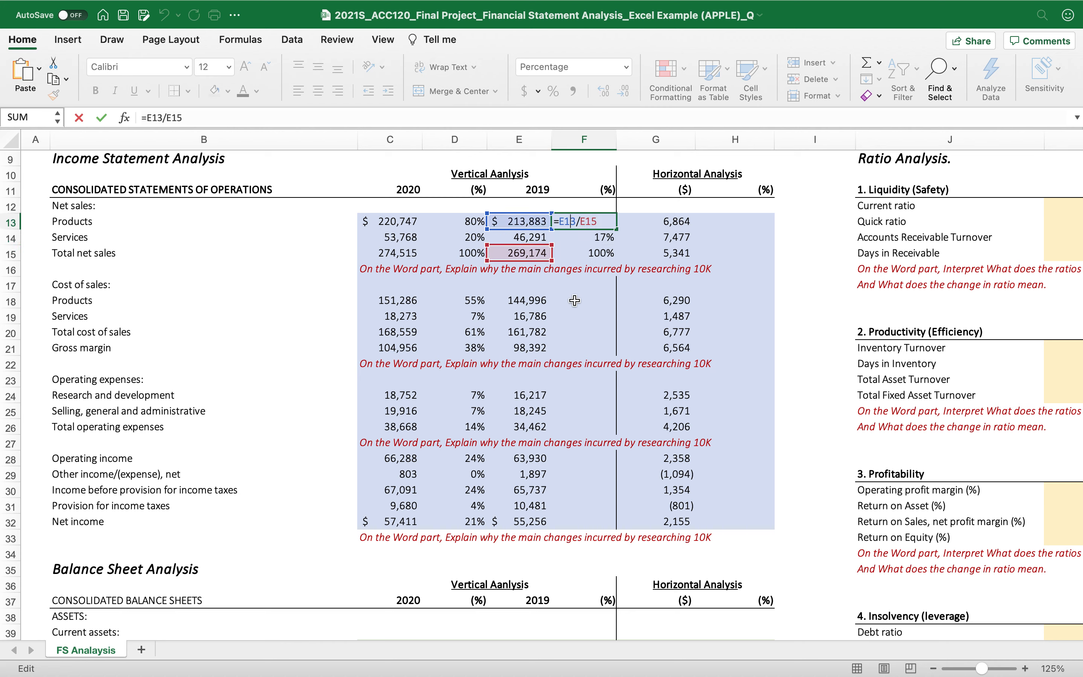
- Calculate the products cost of sales as a percentage of 2019 total net sales in F18 with =E18/$E$15
{"action": "left_click", "coordinate": [577, 298]}
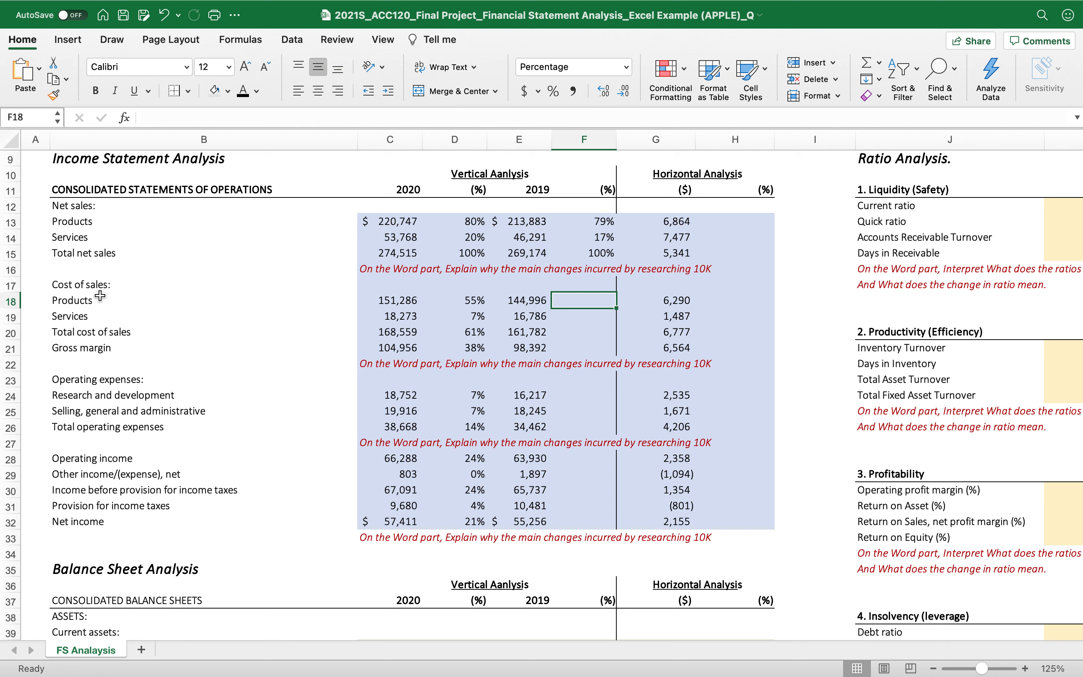
{"action": "type", "text": "="}
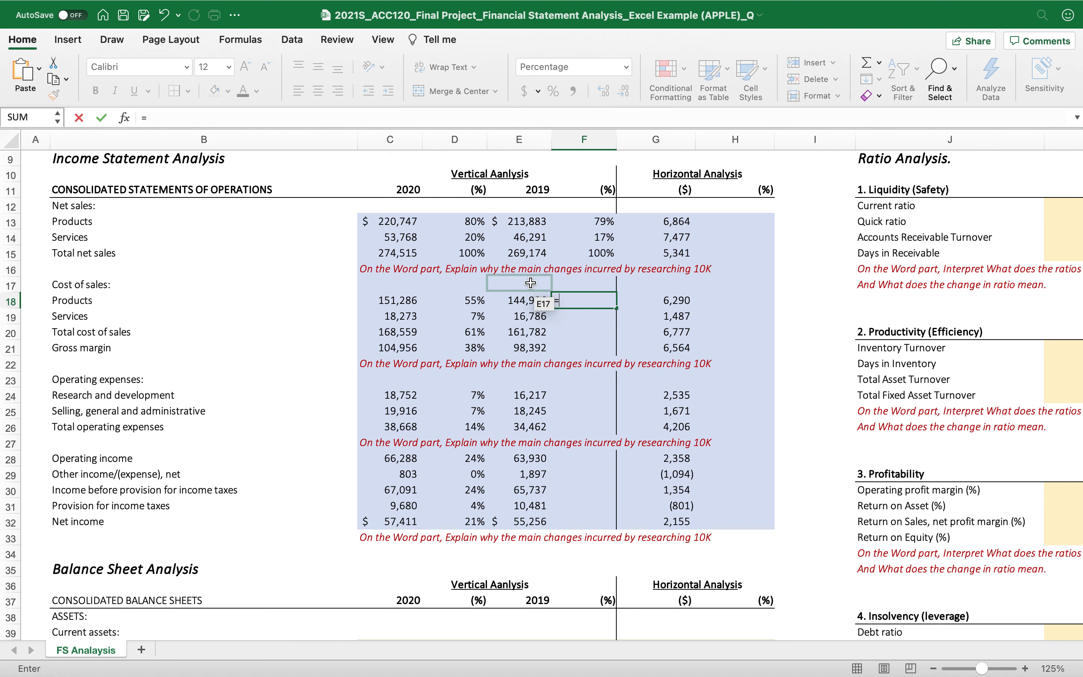
{"action": "left_click", "coordinate": [510, 300]}
{"action": "type", "text": "/"}
{"action": "left_click", "coordinate": [531, 249]}
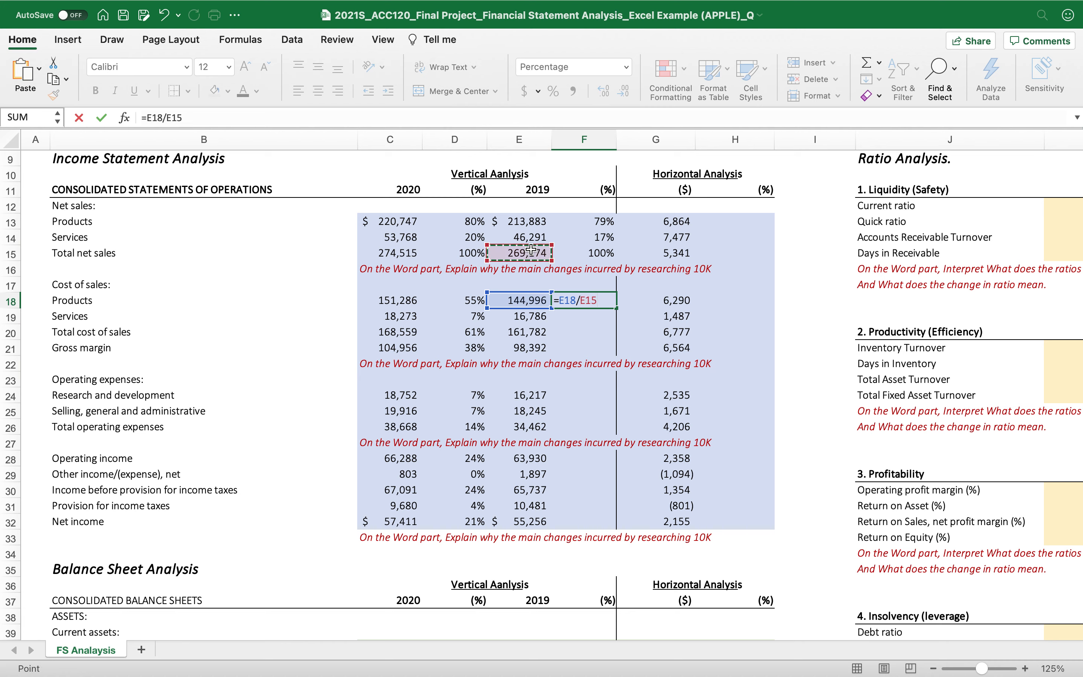
{"action": "key", "text": "F4"}
{"action": "key", "text": "Return"}
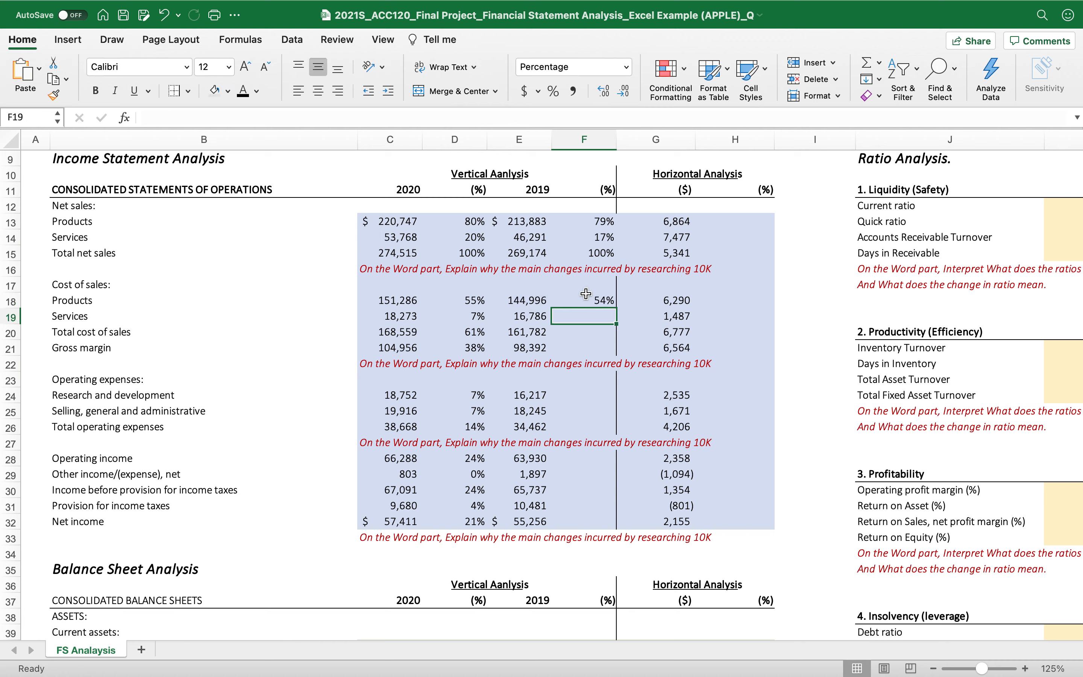
- Fill the F18 formula down through F32 and check the cell references in F32
{"action": "left_click", "coordinate": [583, 300]}
{"action": "left_click_drag", "start_coordinate": [615, 308], "coordinate": [611, 530]}
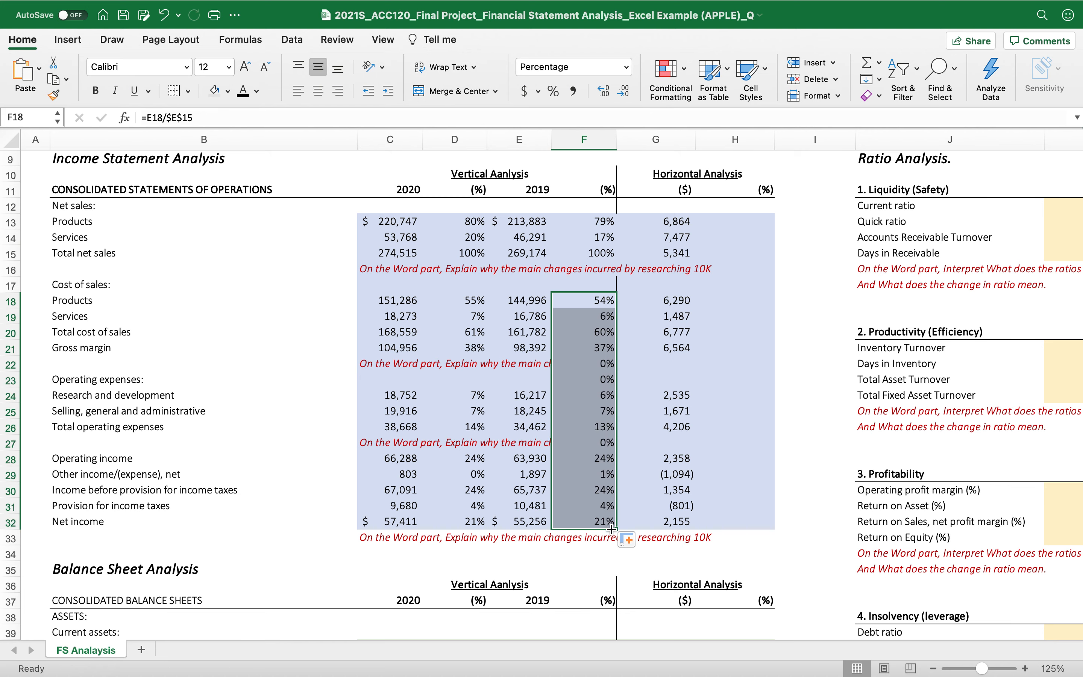
{"action": "double_click", "coordinate": [586, 521]}
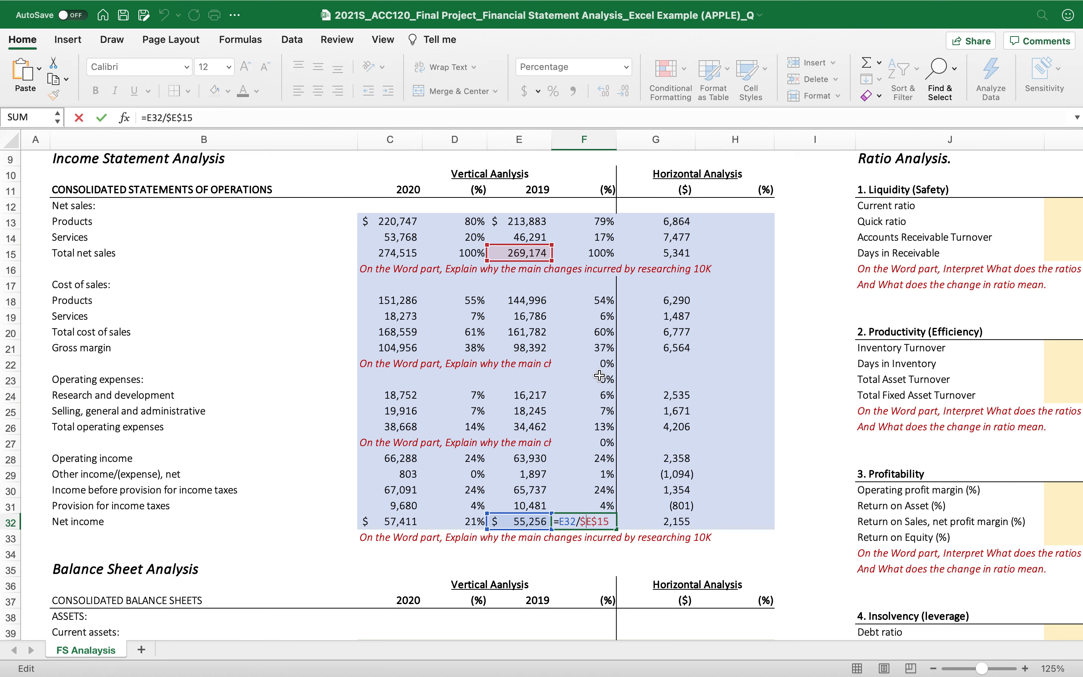
- Clear the unneeded filled formulas from F22, F27 and F23 in the 2019 percentage column
{"action": "left_click", "coordinate": [591, 364]}
{"action": "key", "text": "Delete"}
{"action": "left_click", "coordinate": [589, 444]}
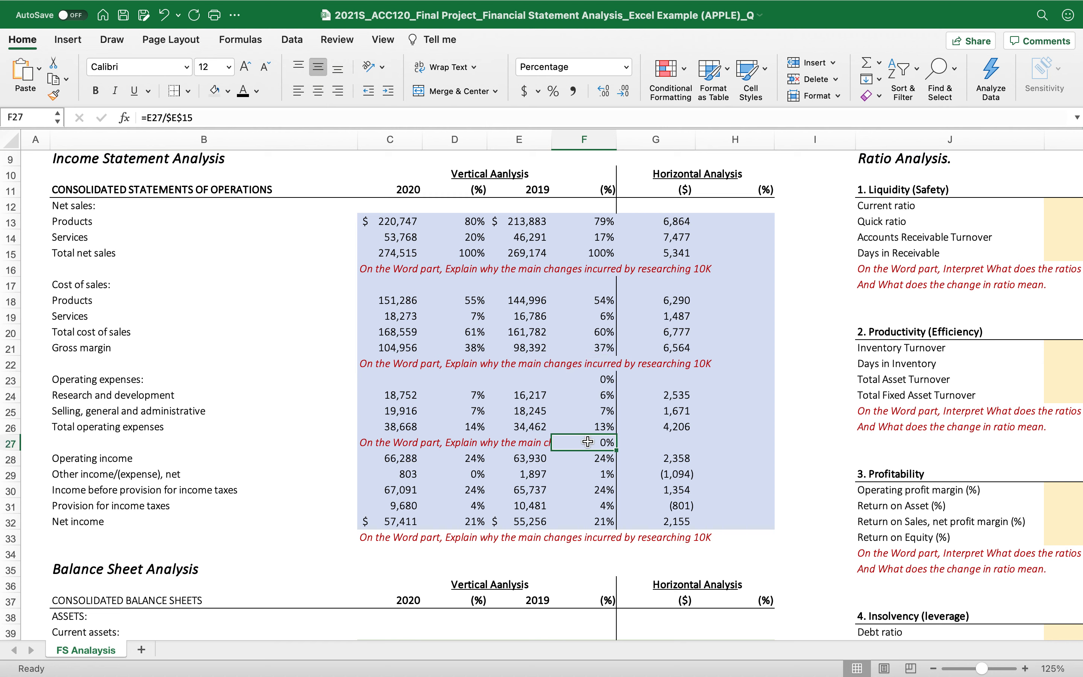
{"action": "key", "text": "Delete"}
{"action": "left_click", "coordinate": [590, 381]}
{"action": "key", "text": "Delete"}
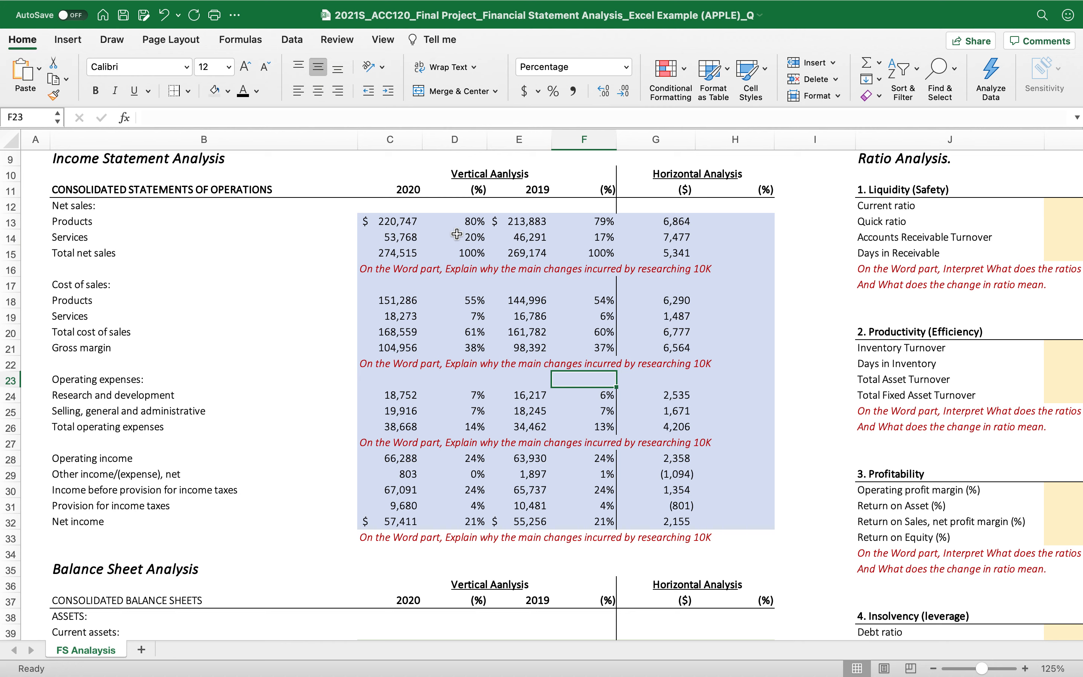
- Compare the net sales percentages of products and services between 2019 and 2020 in rows 13 to 15
{"action": "left_click", "coordinate": [593, 223]}
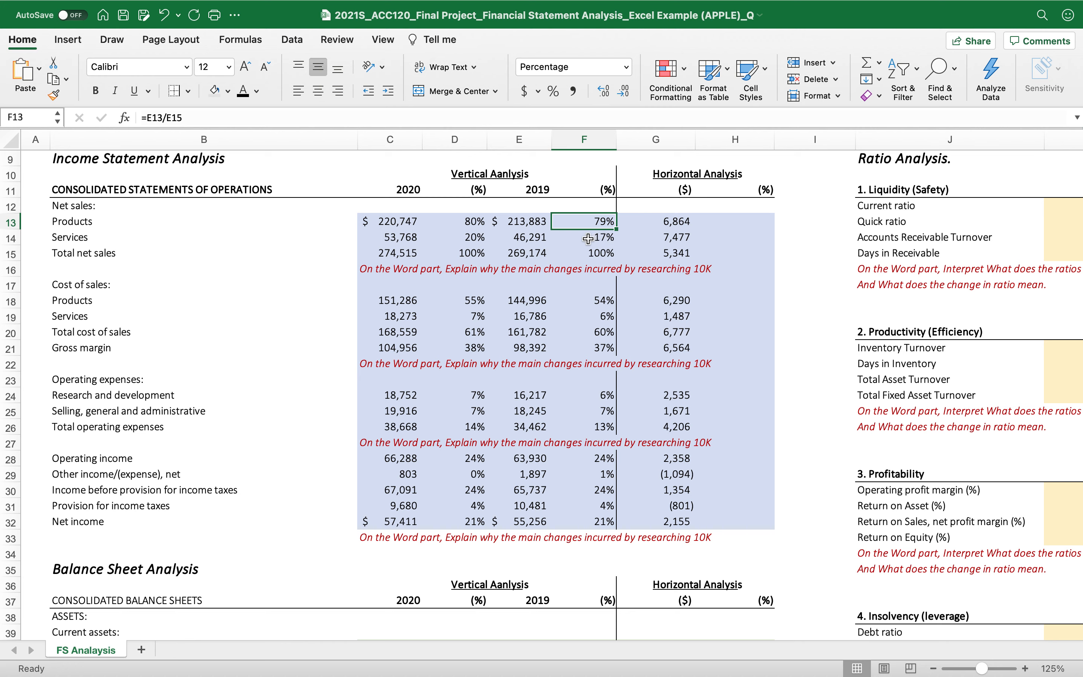
{"action": "key", "text": "Return"}
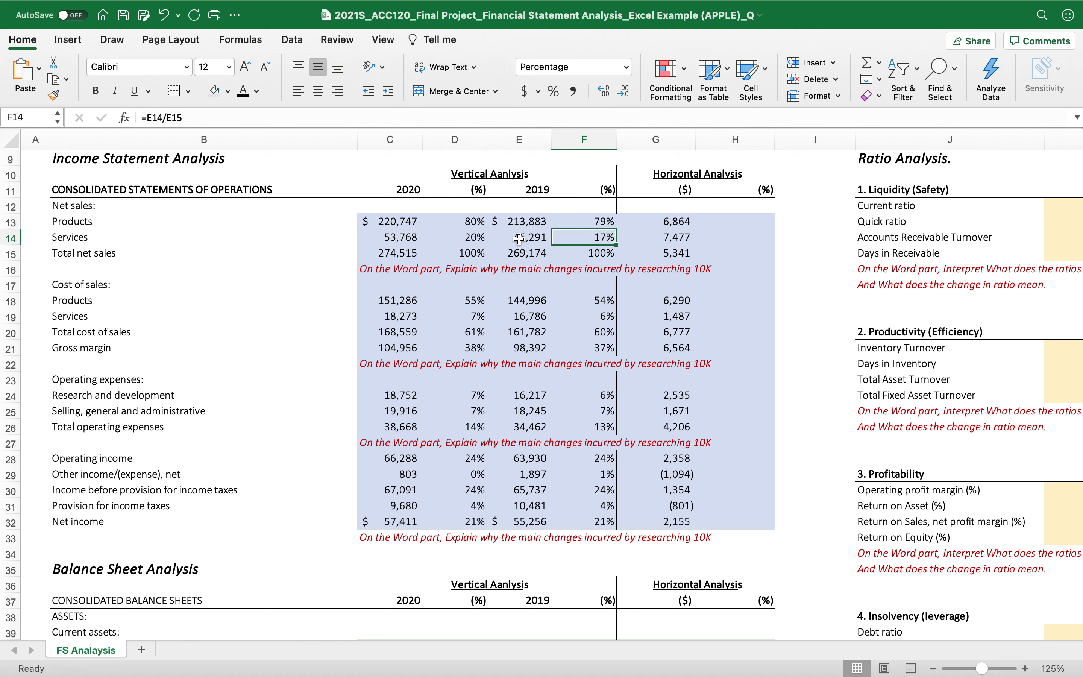
{"action": "key", "text": "shift+Tab"}
{"action": "key", "text": "shift+Tab"}
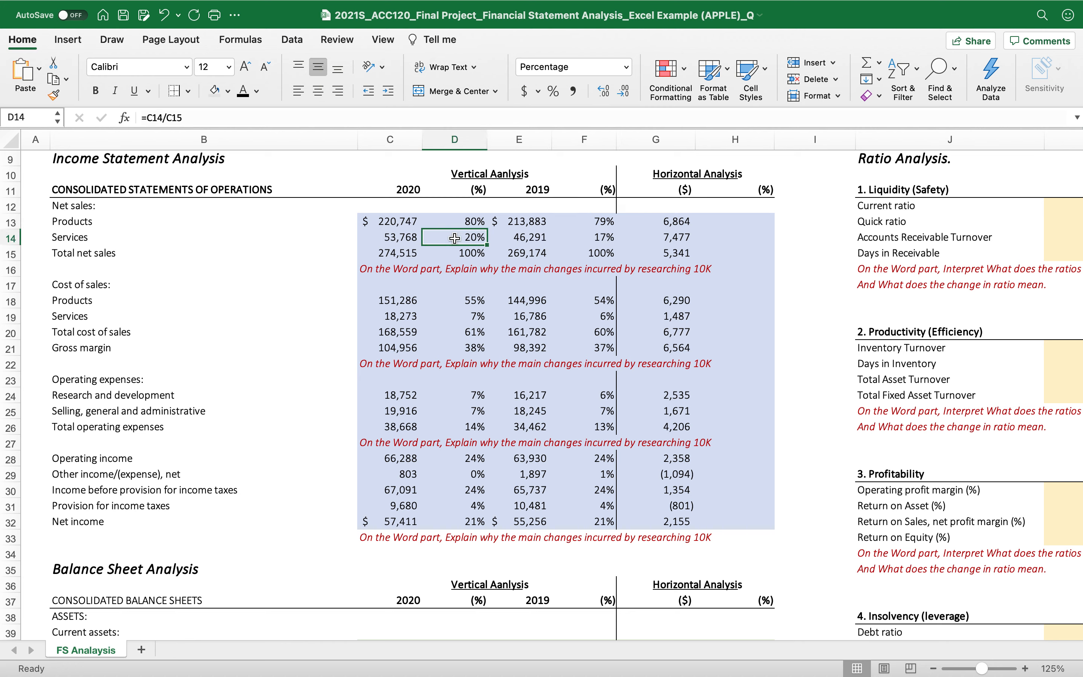
{"action": "key", "text": "Return"}
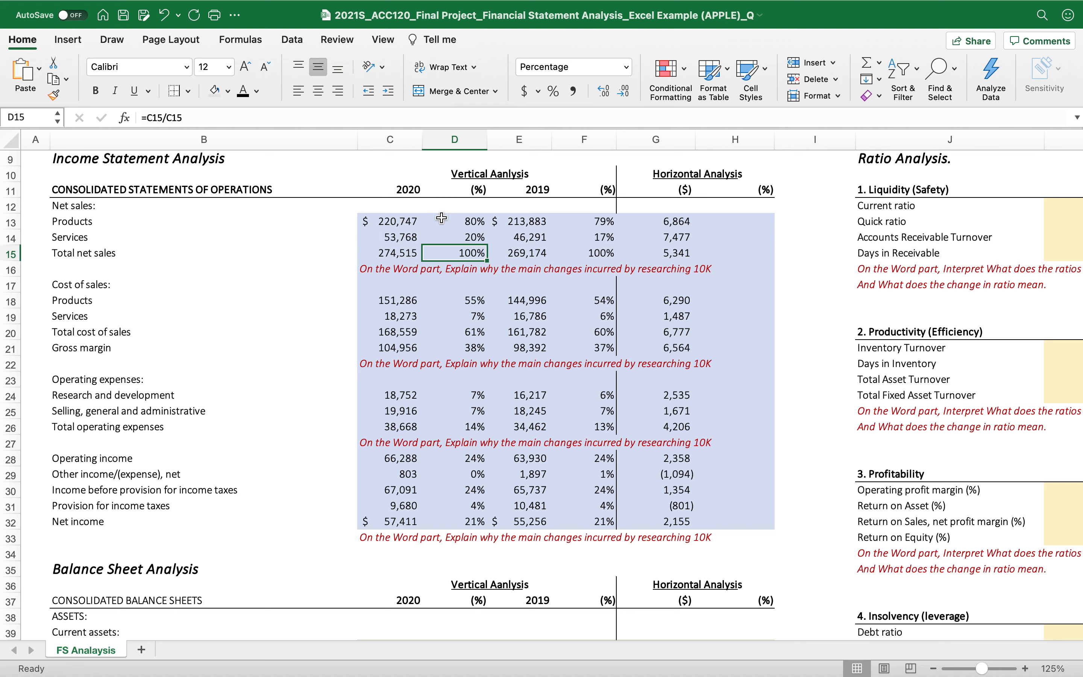
{"action": "left_click", "coordinate": [739, 221]}
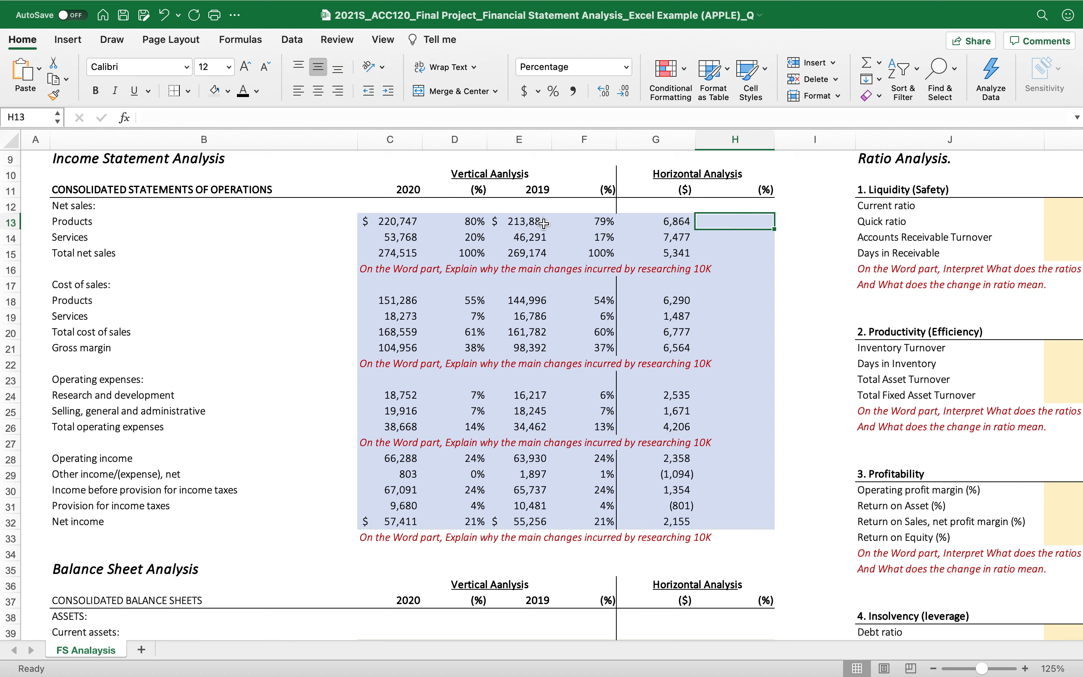
{"action": "type", "text": "="}
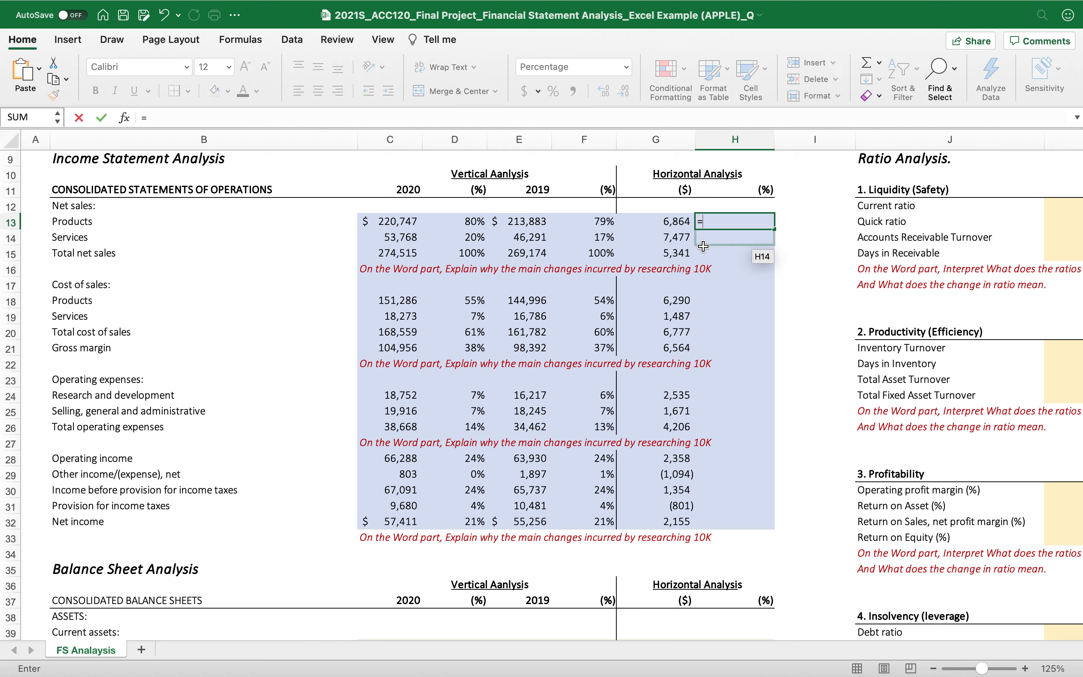
{"action": "left_click", "coordinate": [650, 220]}
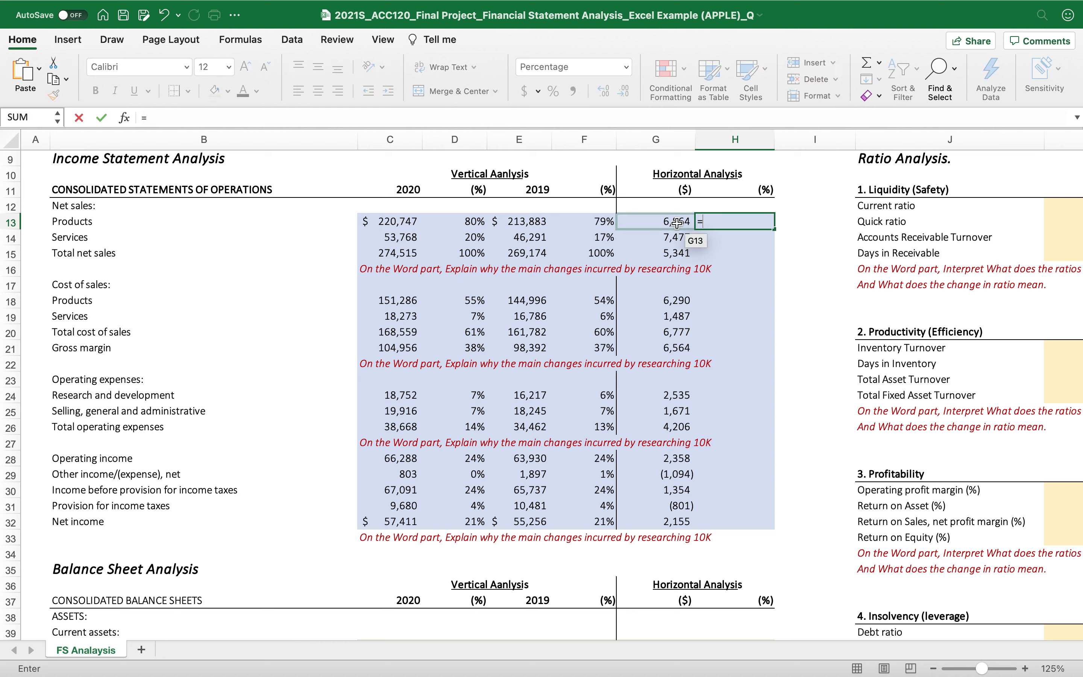
{"action": "key", "text": "Escape"}
- Inspect the horizontal dollar change formulas in G13, G15, G18 and G24 to see which years they subtract
{"action": "left_click", "coordinate": [650, 221]}
{"action": "double_click", "coordinate": [650, 221]}
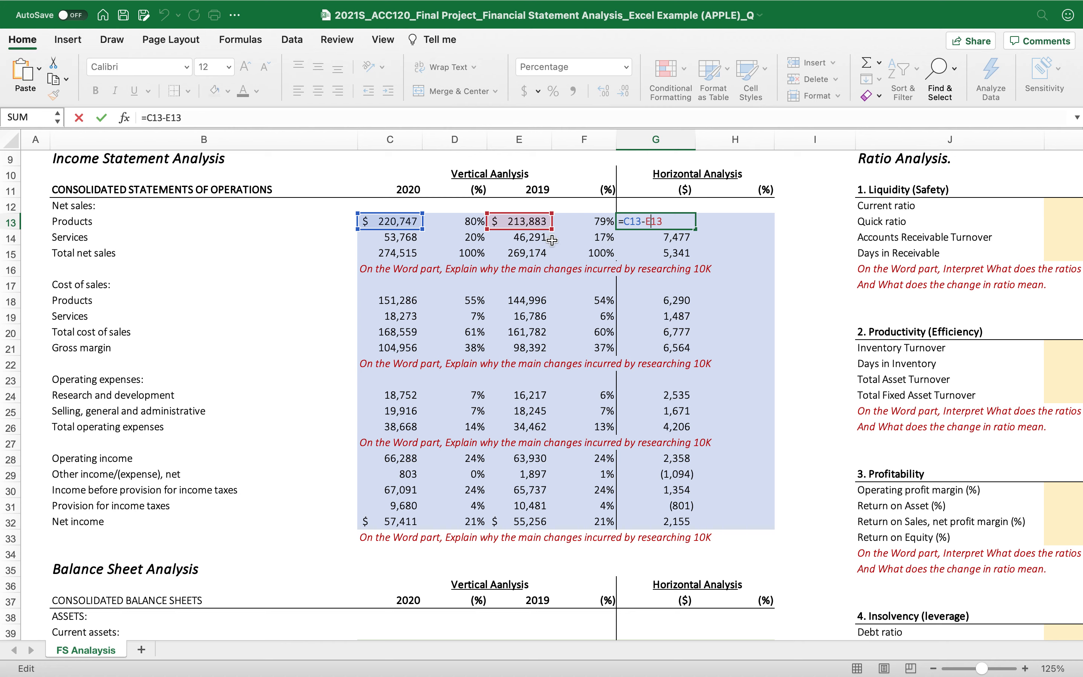
{"action": "left_click", "coordinate": [652, 252]}
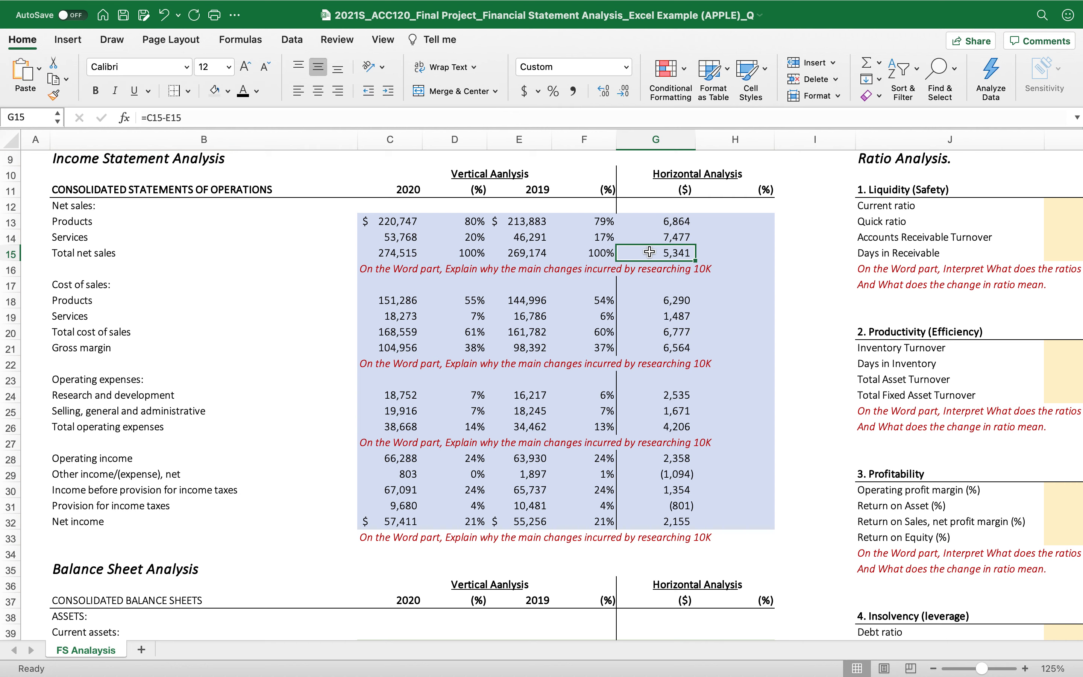
{"action": "double_click", "coordinate": [658, 299]}
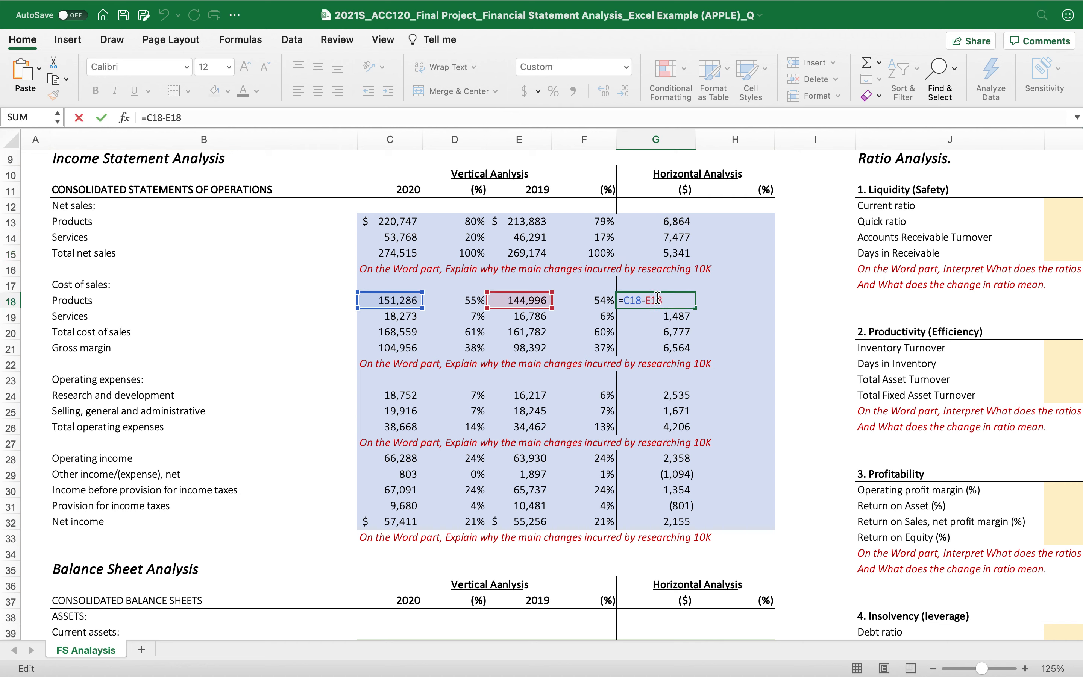
{"action": "left_click", "coordinate": [649, 327]}
{"action": "double_click", "coordinate": [645, 396]}
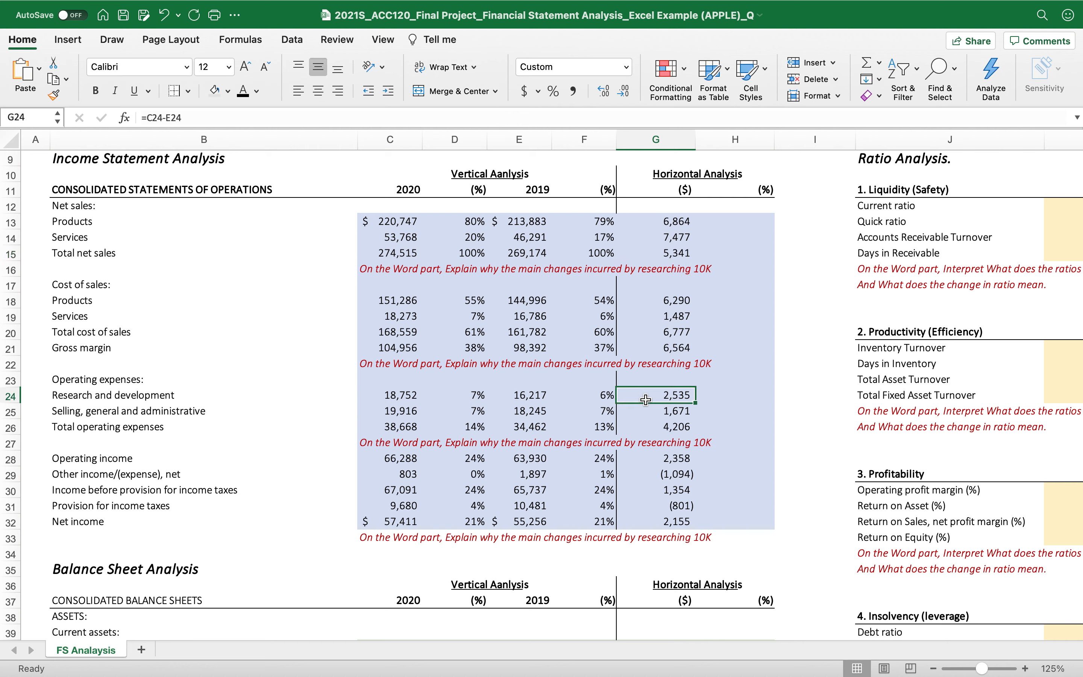
{"action": "left_click", "coordinate": [647, 426]}
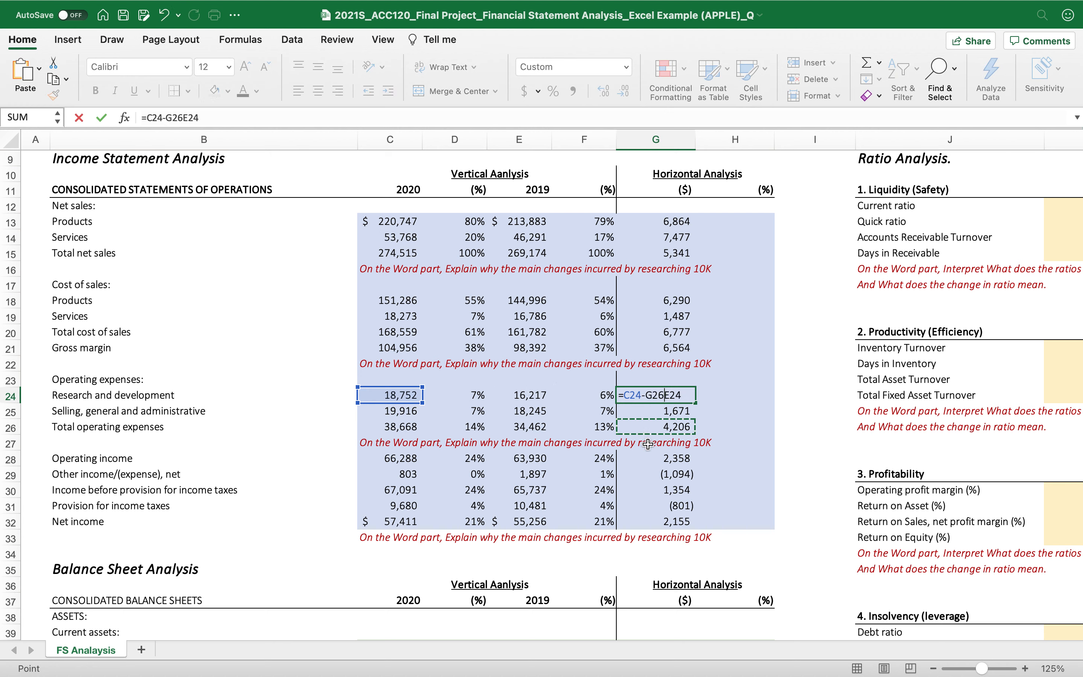
{"action": "key", "text": "Escape"}
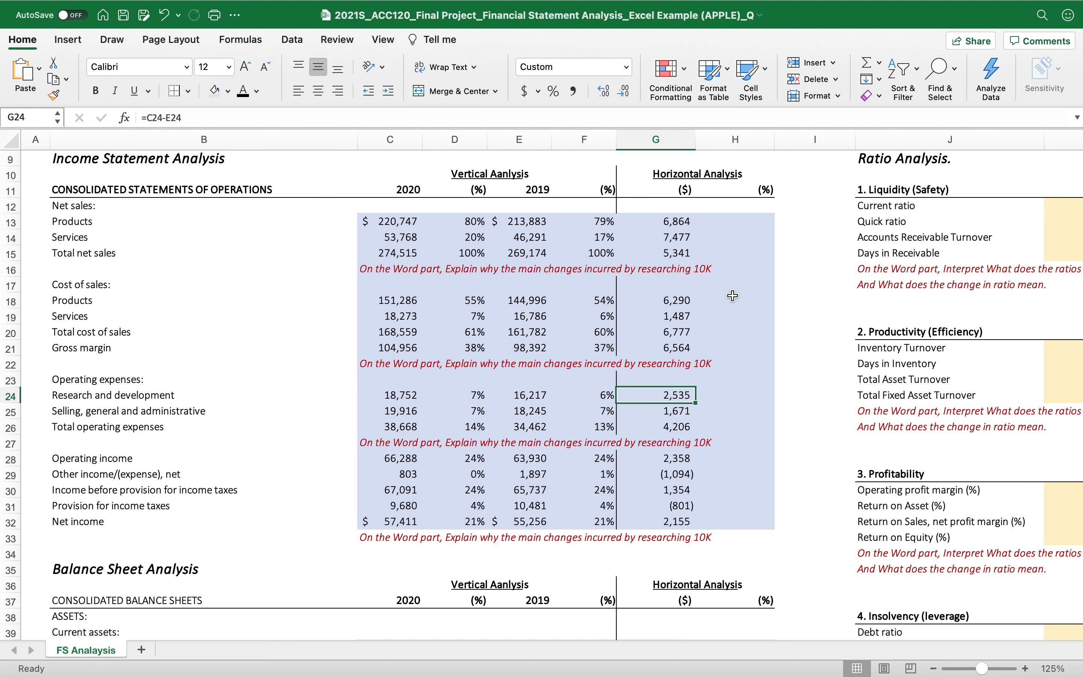
- Calculate the products net sales percentage change in H13 with =G13/E13 and fill the formula down through H32
{"action": "left_click", "coordinate": [743, 221]}
{"action": "type", "text": "="}
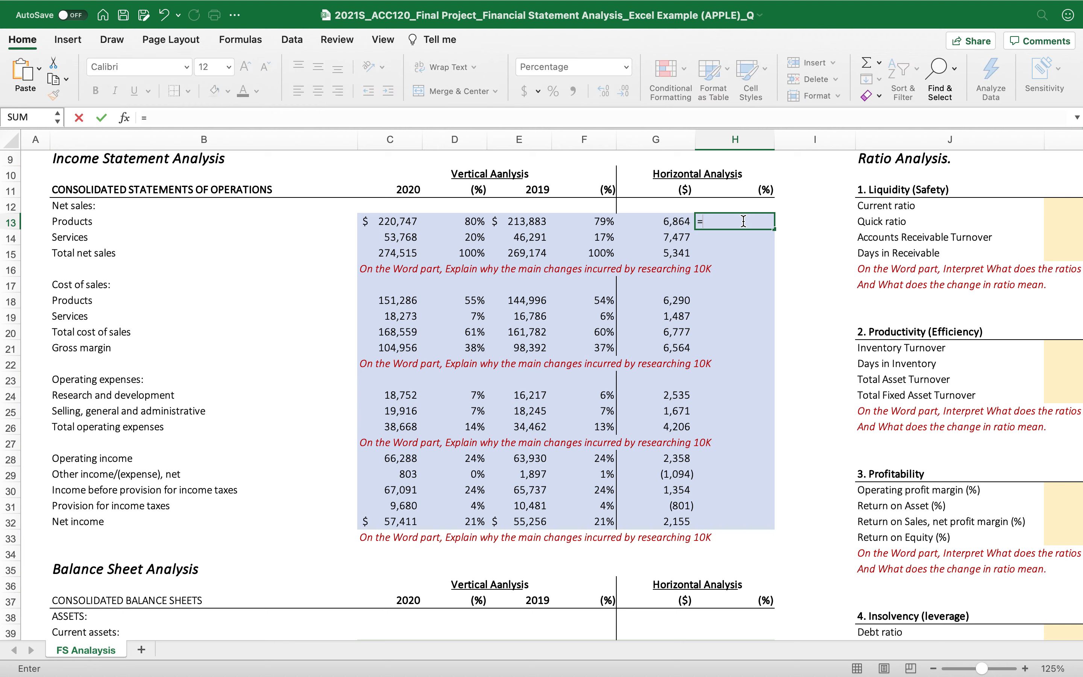
{"action": "left_click", "coordinate": [655, 222]}
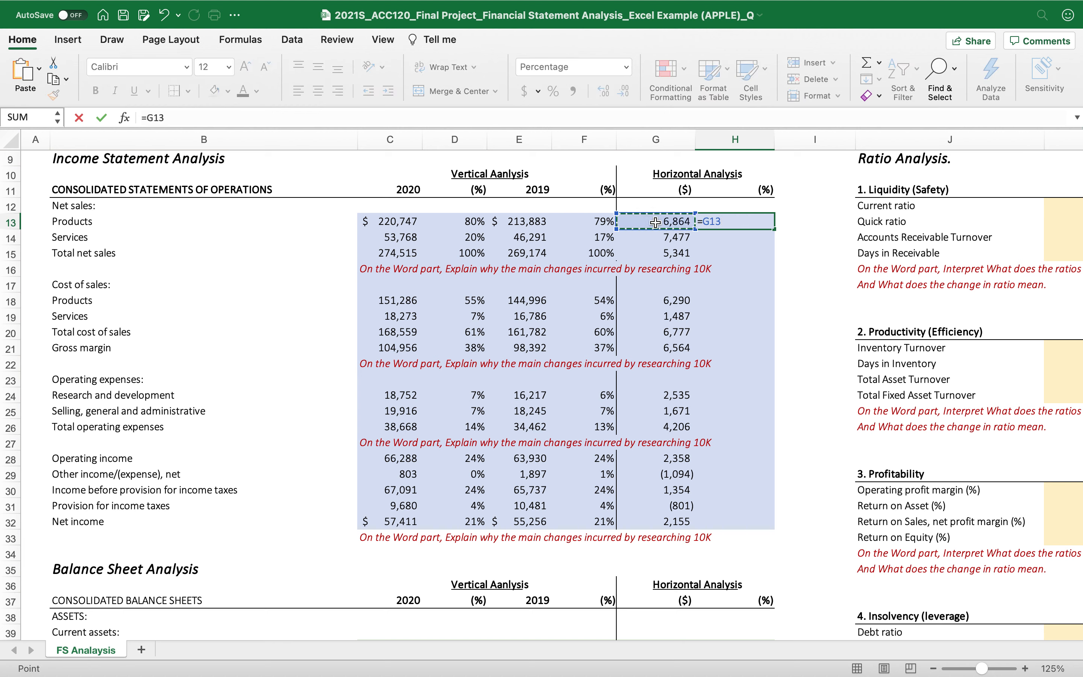
{"action": "type", "text": "/"}
{"action": "left_click", "coordinate": [519, 221]}
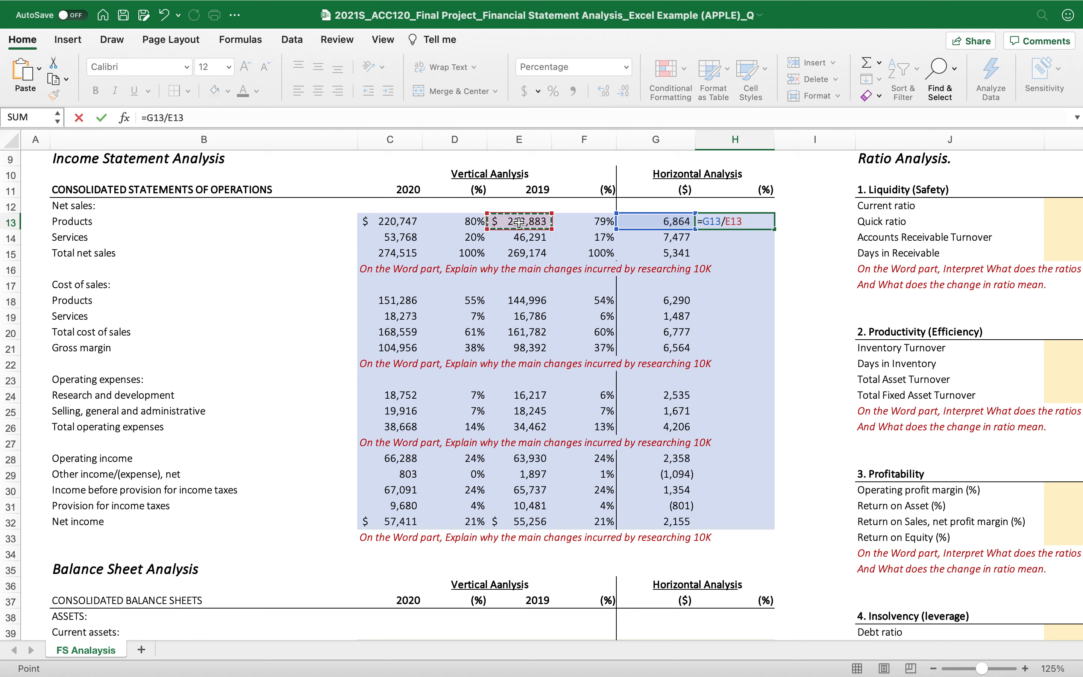
{"action": "key", "text": "Return"}
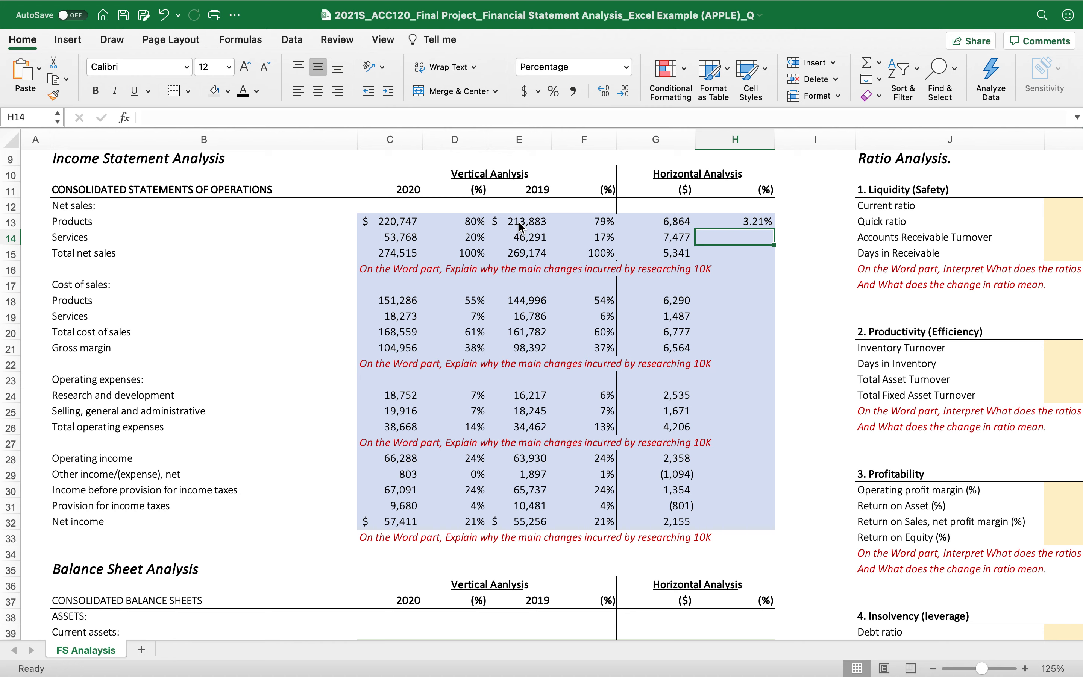
{"action": "left_click", "coordinate": [734, 221]}
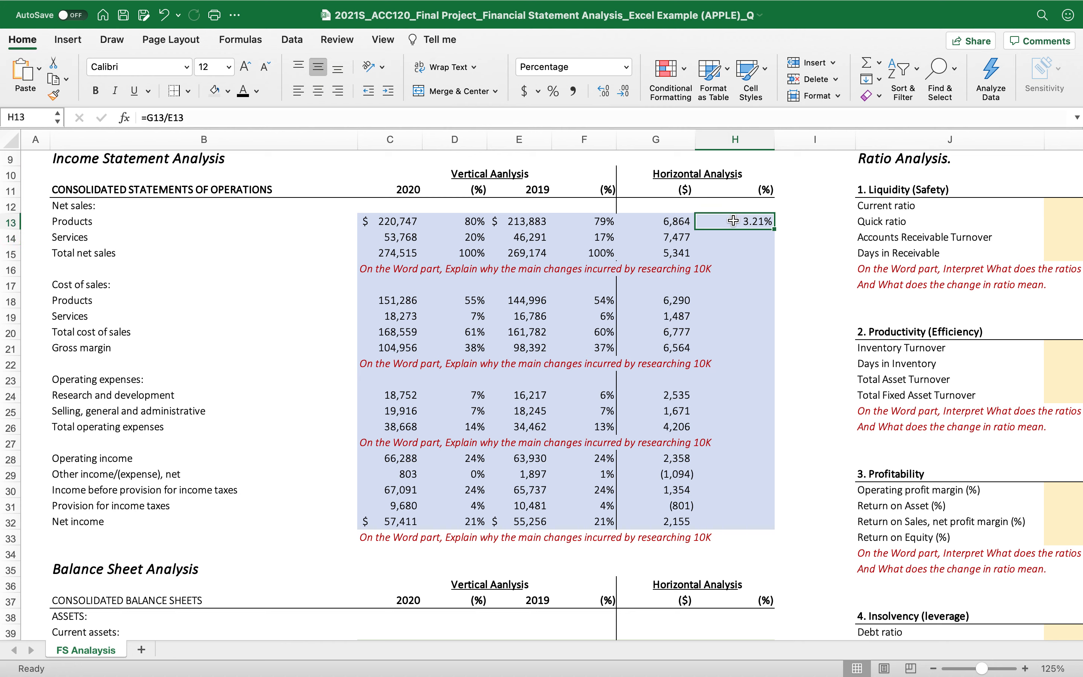
{"action": "left_click_drag", "start_coordinate": [775, 229], "coordinate": [768, 524]}
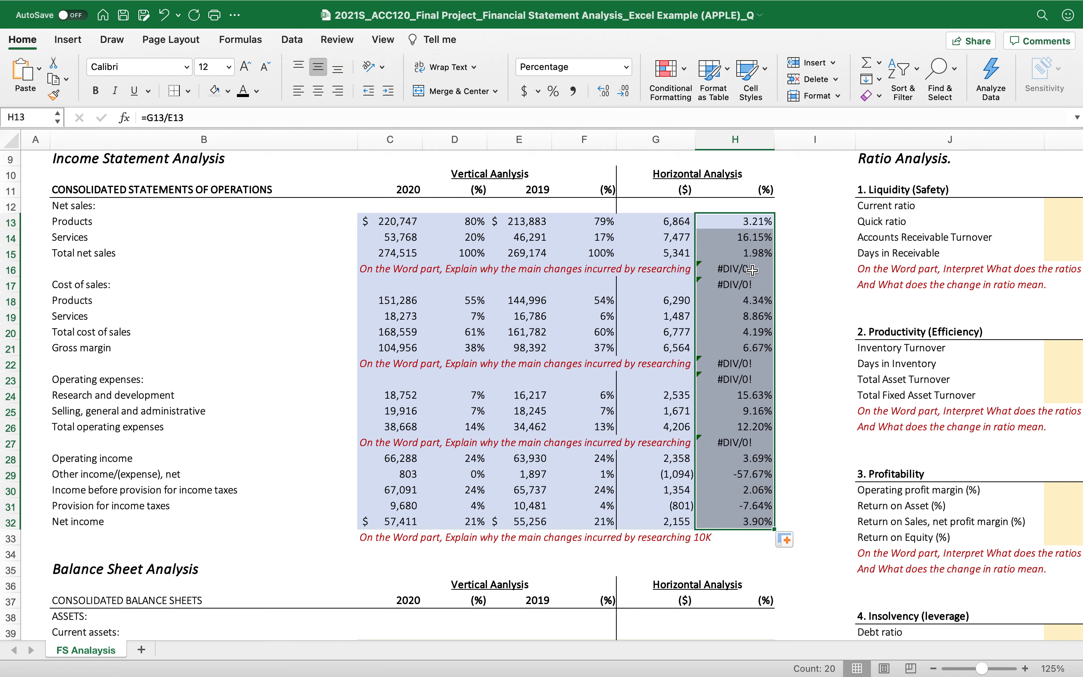
- Clear the unneeded filled formulas from H16:H17, H22:H23 and H27 in the horizontal percentage column
{"action": "left_click_drag", "start_coordinate": [753, 270], "coordinate": [754, 289]}
{"action": "key", "text": "Delete"}
{"action": "left_click", "coordinate": [751, 366]}
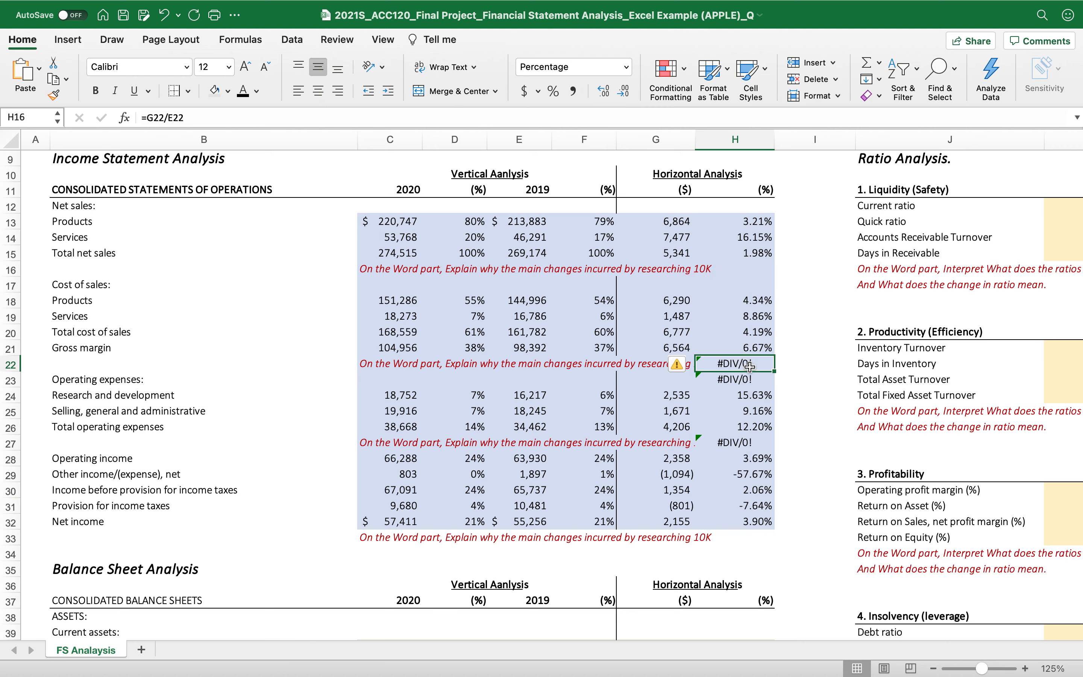
{"action": "left_click_drag", "start_coordinate": [751, 367], "coordinate": [748, 380]}
{"action": "key", "text": "Delete"}
{"action": "left_click", "coordinate": [725, 444]}
{"action": "key", "text": "Delete"}
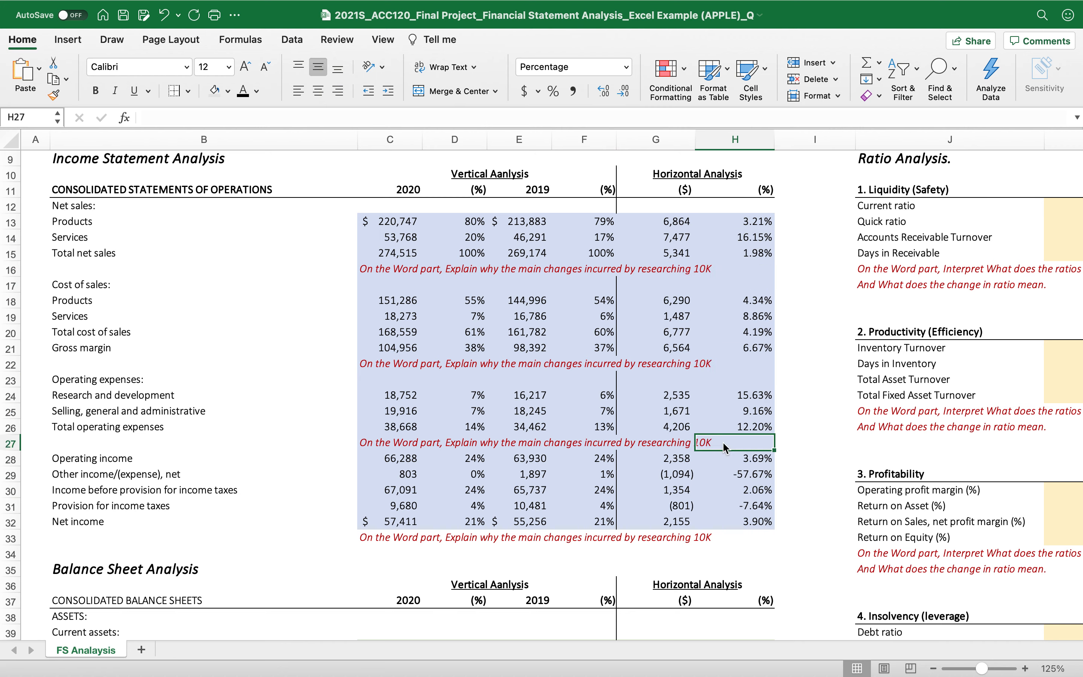
- Inspect the services change formulas in H14 and G14 and the net sales figures in C13:E15
{"action": "double_click", "coordinate": [756, 236]}
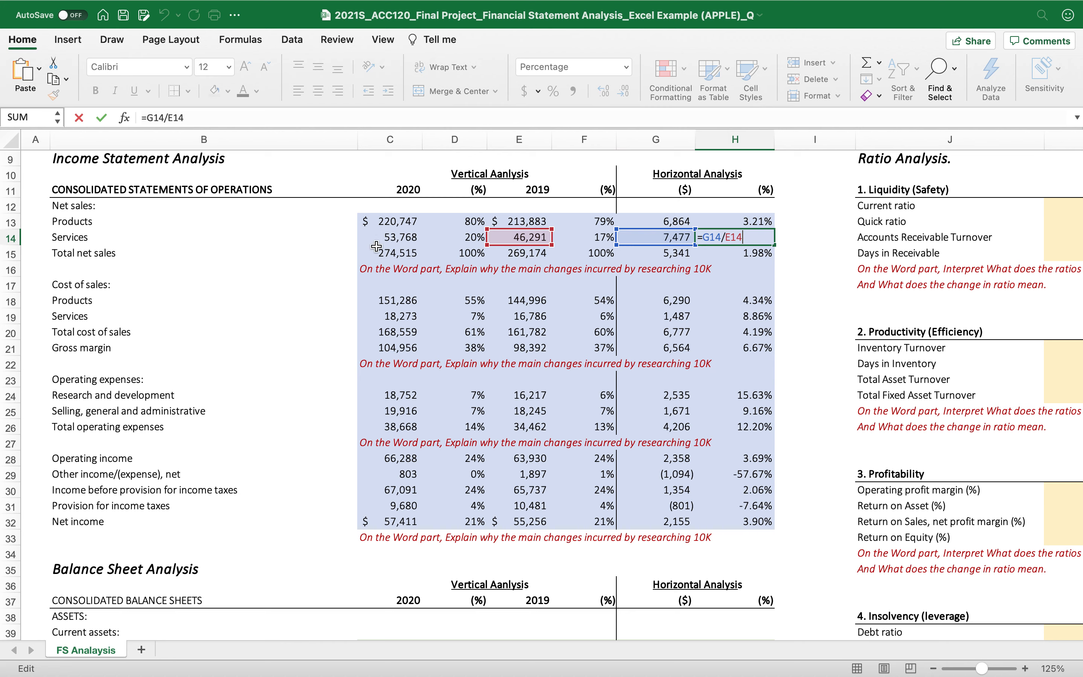
{"action": "left_click", "coordinate": [812, 283]}
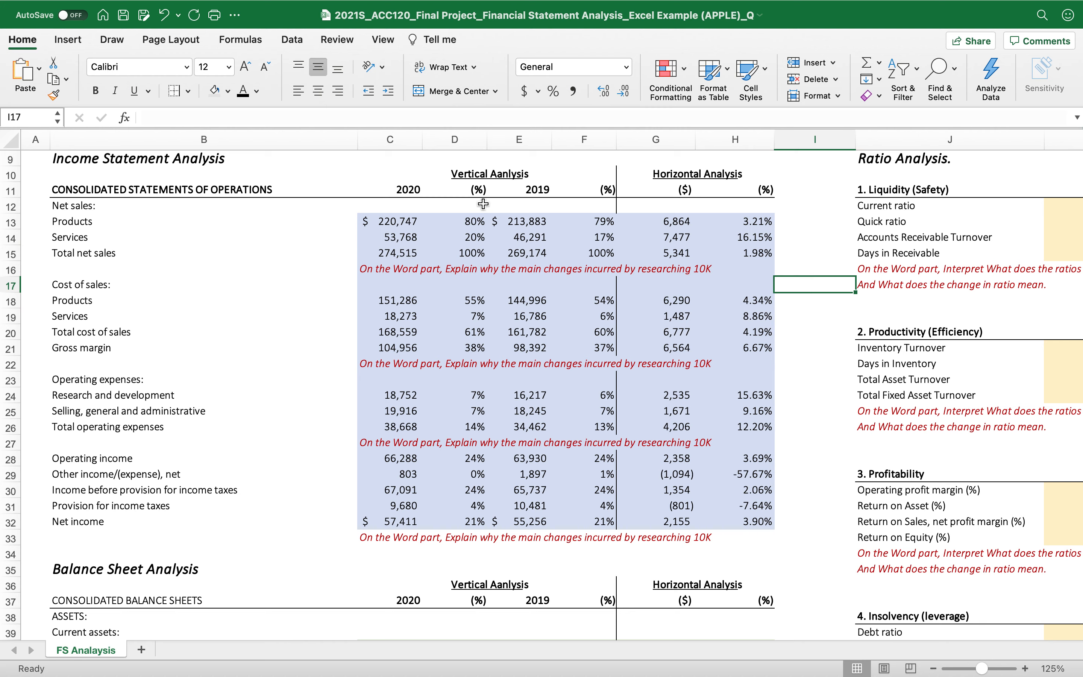
{"action": "left_click_drag", "start_coordinate": [398, 220], "coordinate": [539, 249]}
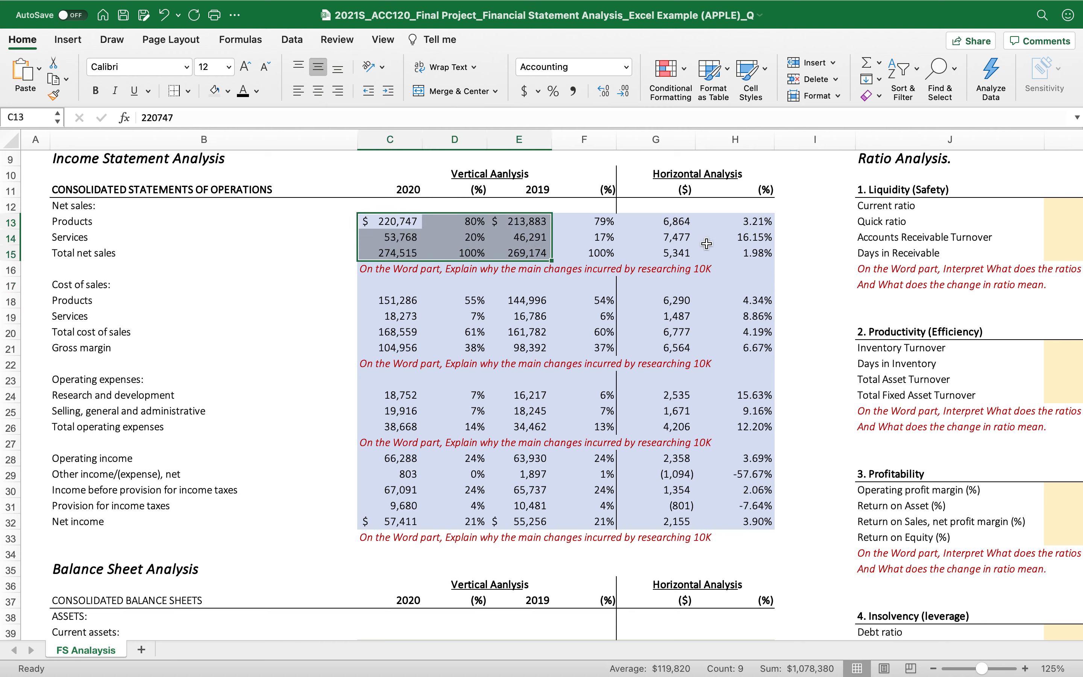
{"action": "left_click", "coordinate": [678, 236]}
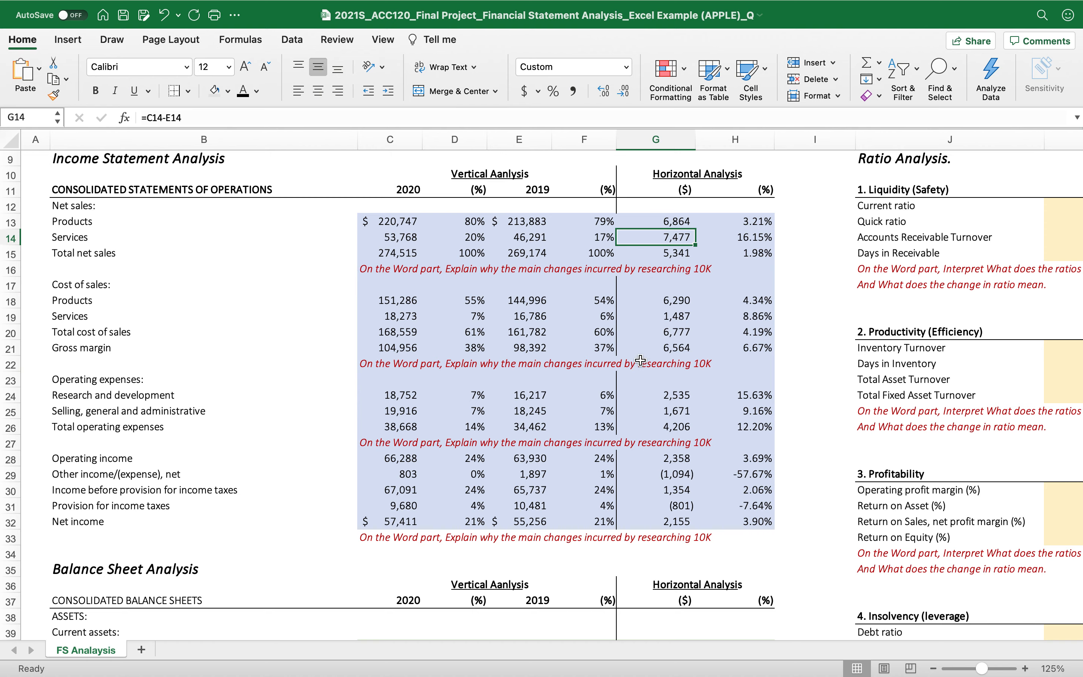
- Switch to Apple's 2020 10-K in the PDF reader and open Item 7, Management's Discussion and Analysis, from the table of contents
{"action": "key", "text": "super+Tab"}
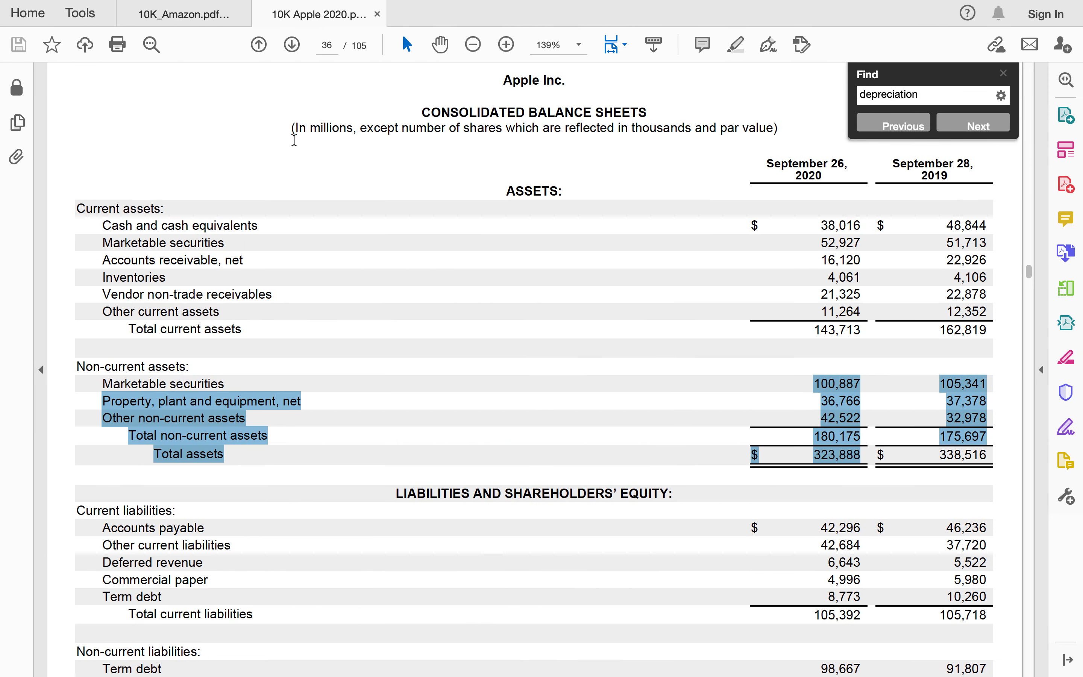
{"action": "scroll", "coordinate": [356, 321], "scroll_direction": "up", "scroll_amount": 3}
{"action": "scroll", "coordinate": [344, 322], "scroll_direction": "up", "scroll_amount": 15}
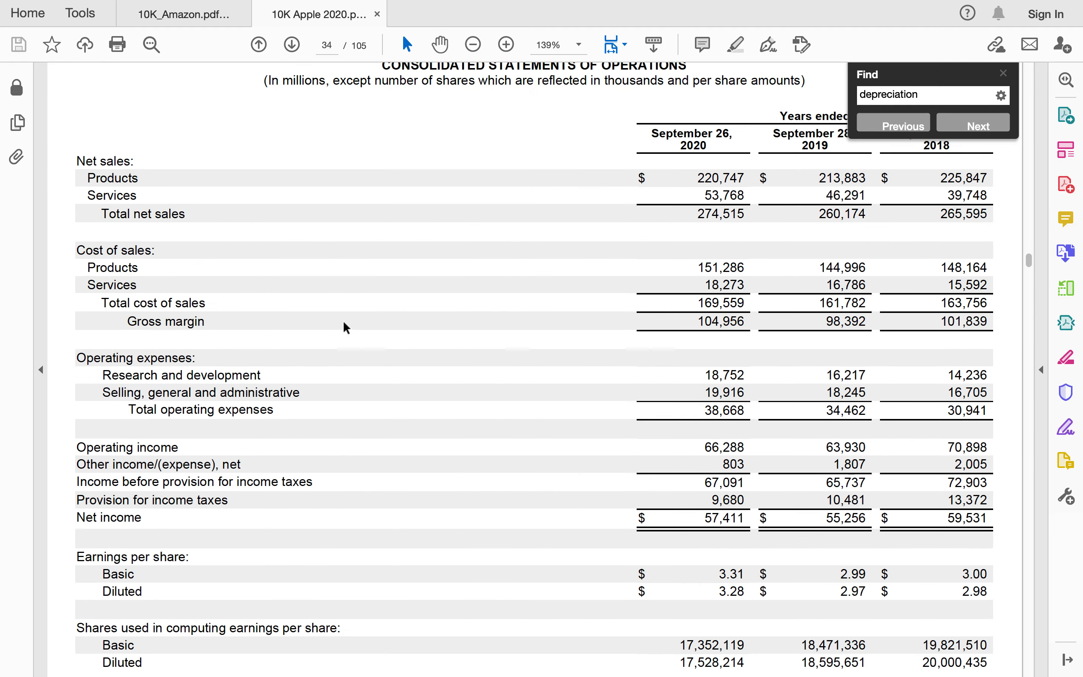
{"action": "scroll", "coordinate": [346, 328], "scroll_direction": "up", "scroll_amount": 3}
{"action": "scroll", "coordinate": [347, 328], "scroll_direction": "down", "scroll_amount": 15}
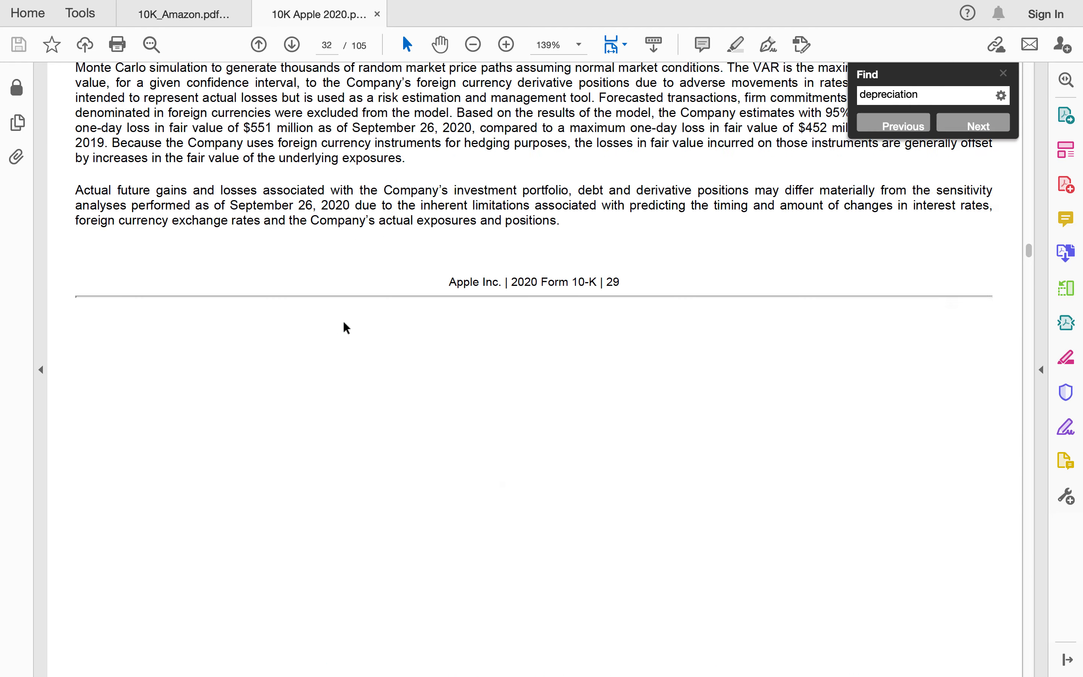
{"action": "scroll", "coordinate": [346, 328], "scroll_direction": "up", "scroll_amount": 4}
{"action": "scroll", "coordinate": [347, 329], "scroll_direction": "up", "scroll_amount": 15}
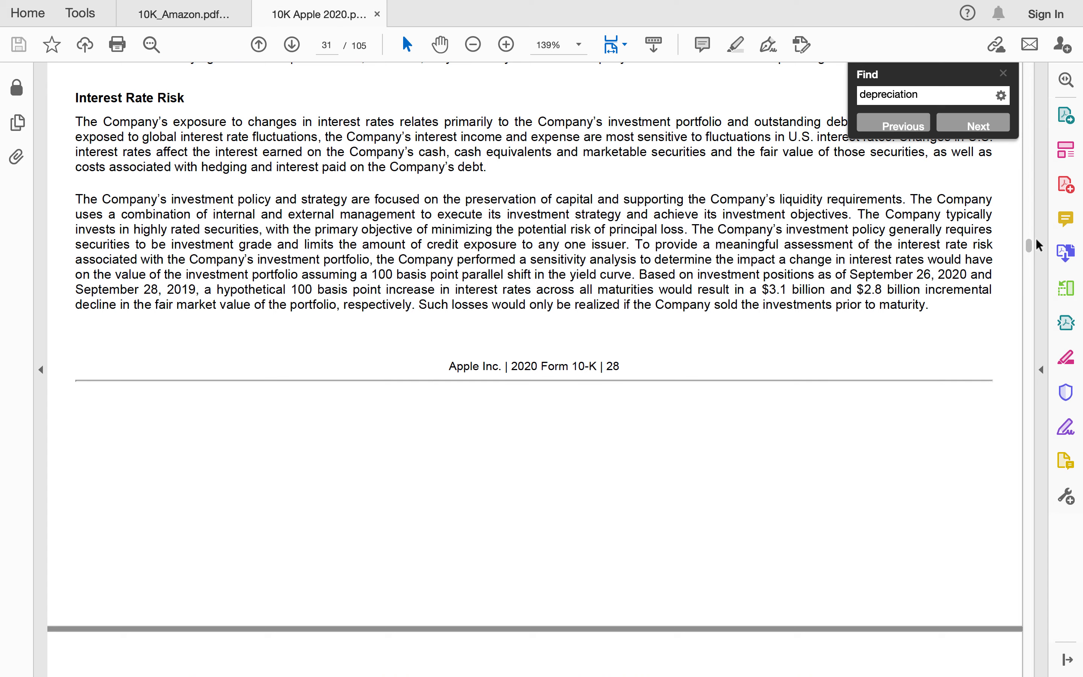
{"action": "left_click_drag", "start_coordinate": [1029, 247], "coordinate": [1029, 65]}
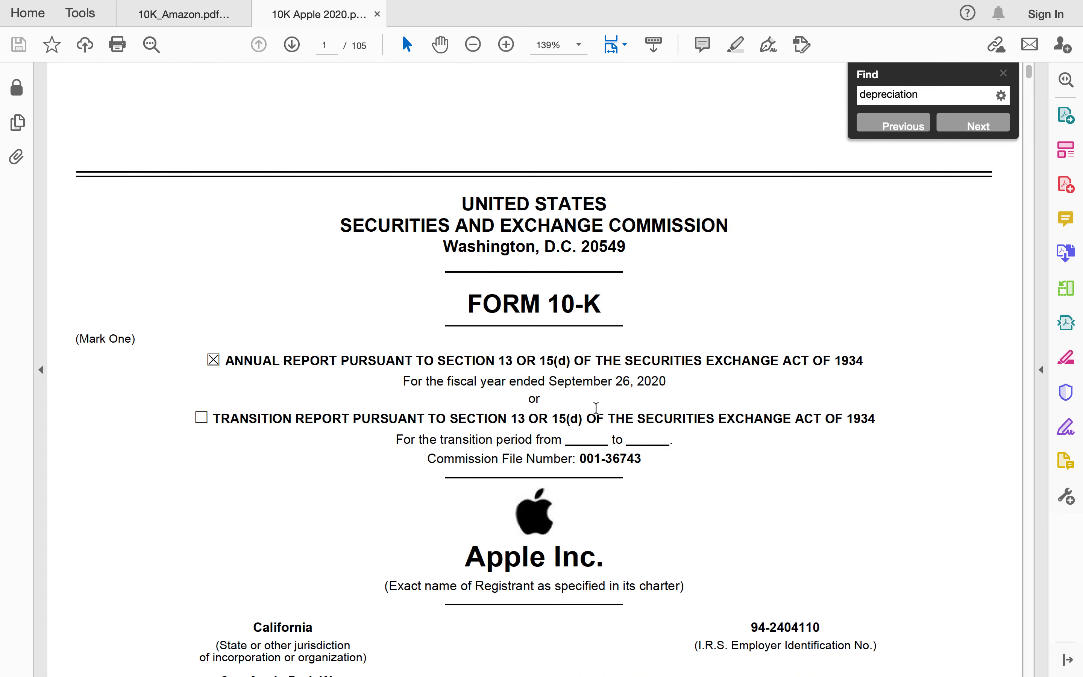
{"action": "scroll", "coordinate": [596, 408], "scroll_direction": "down", "scroll_amount": 6}
{"action": "scroll", "coordinate": [596, 409], "scroll_direction": "down", "scroll_amount": 10}
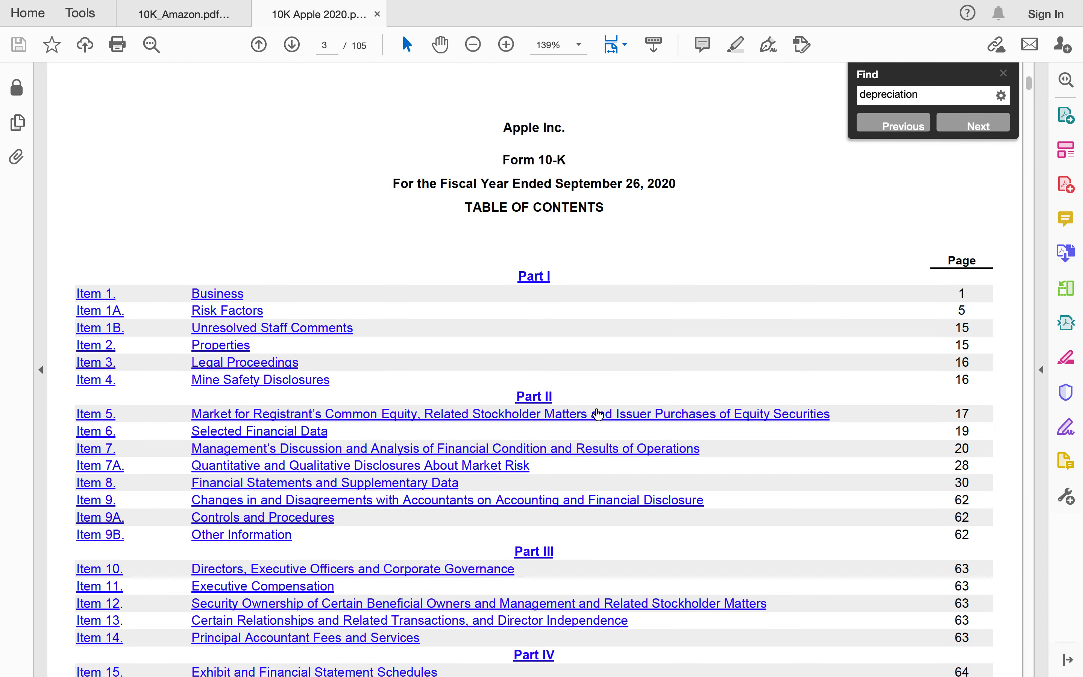
{"action": "scroll", "coordinate": [598, 414], "scroll_direction": "down", "scroll_amount": 5}
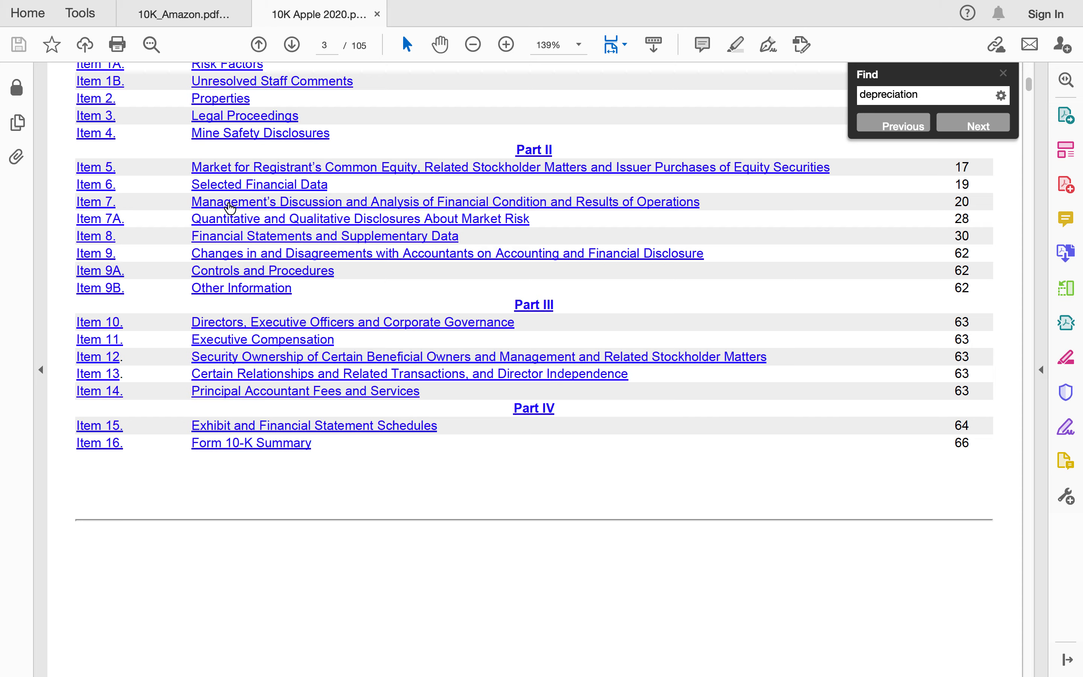
{"action": "left_click", "coordinate": [230, 209]}
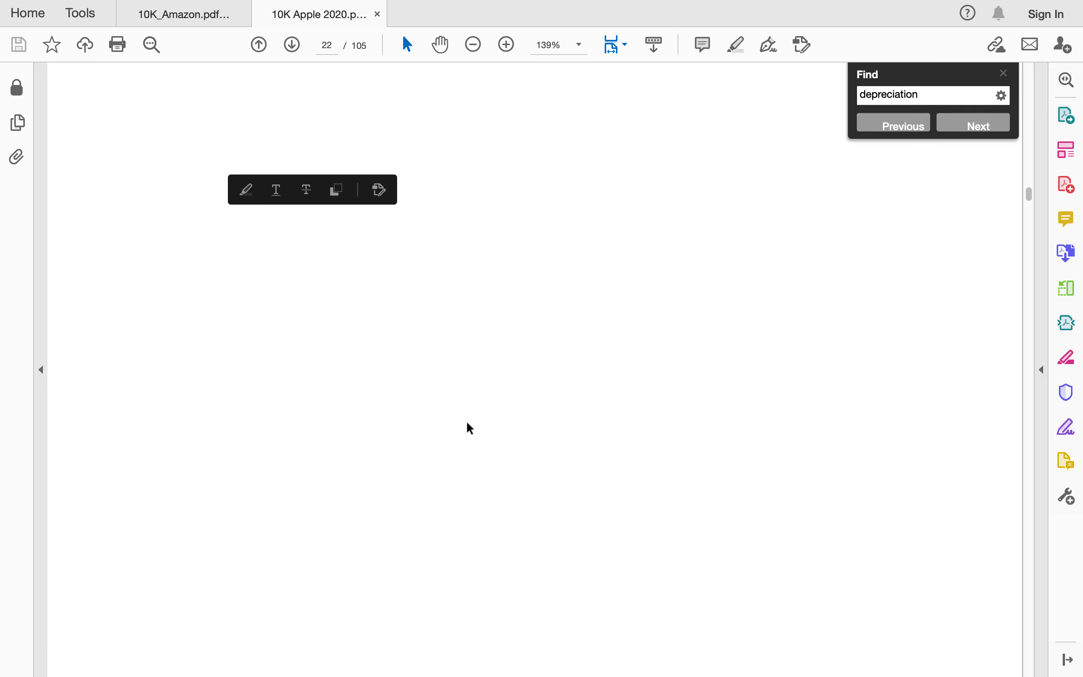
- Examine the Products and Services Performance table and the explanations of net sales changes for each product category
{"action": "scroll", "coordinate": [468, 426], "scroll_direction": "down", "scroll_amount": 10}
{"action": "scroll", "coordinate": [468, 425], "scroll_direction": "down", "scroll_amount": 15}
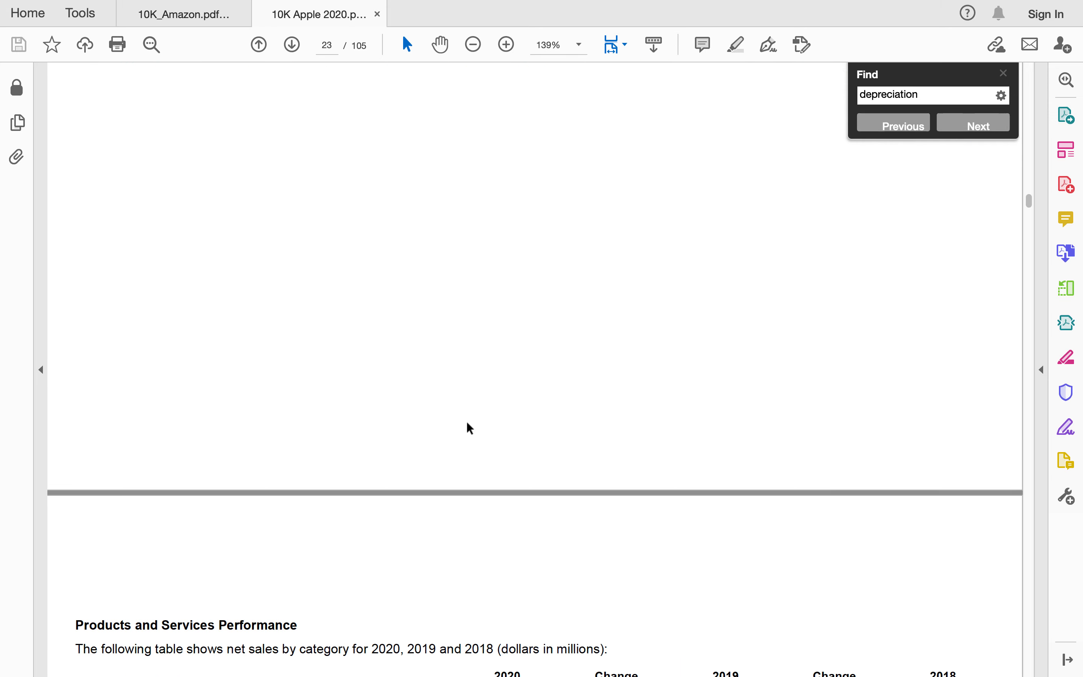
{"action": "scroll", "coordinate": [467, 421], "scroll_direction": "down", "scroll_amount": 15}
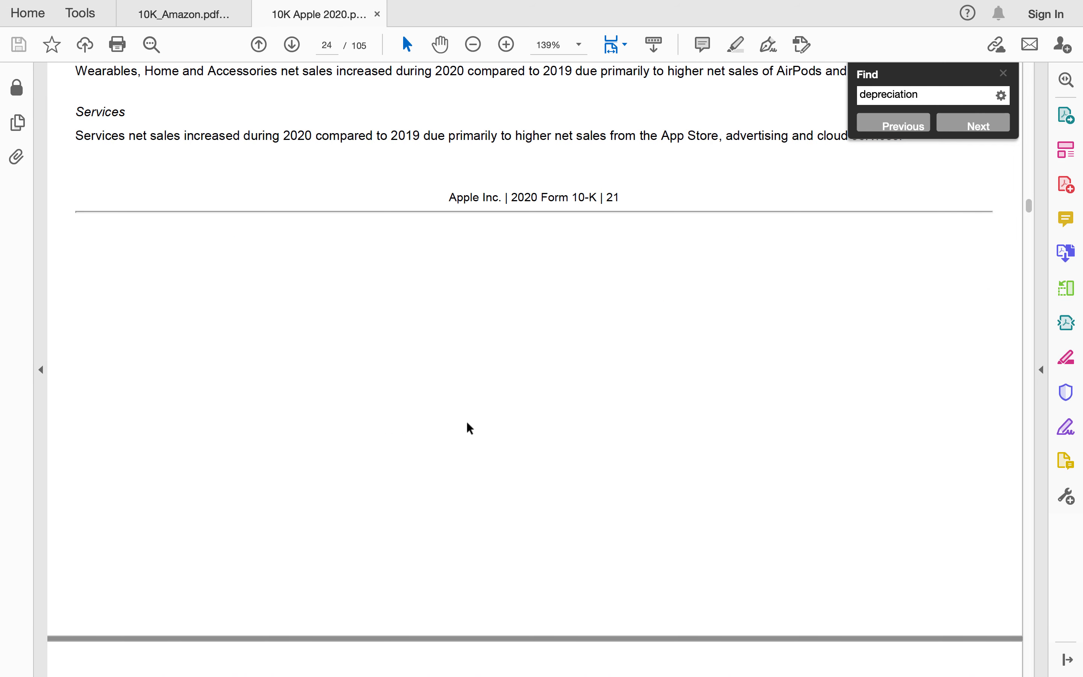
{"action": "scroll", "coordinate": [466, 421], "scroll_direction": "down", "scroll_amount": 2}
{"action": "scroll", "coordinate": [466, 403], "scroll_direction": "up", "scroll_amount": 12}
{"action": "scroll", "coordinate": [468, 426], "scroll_direction": "up", "scroll_amount": 8}
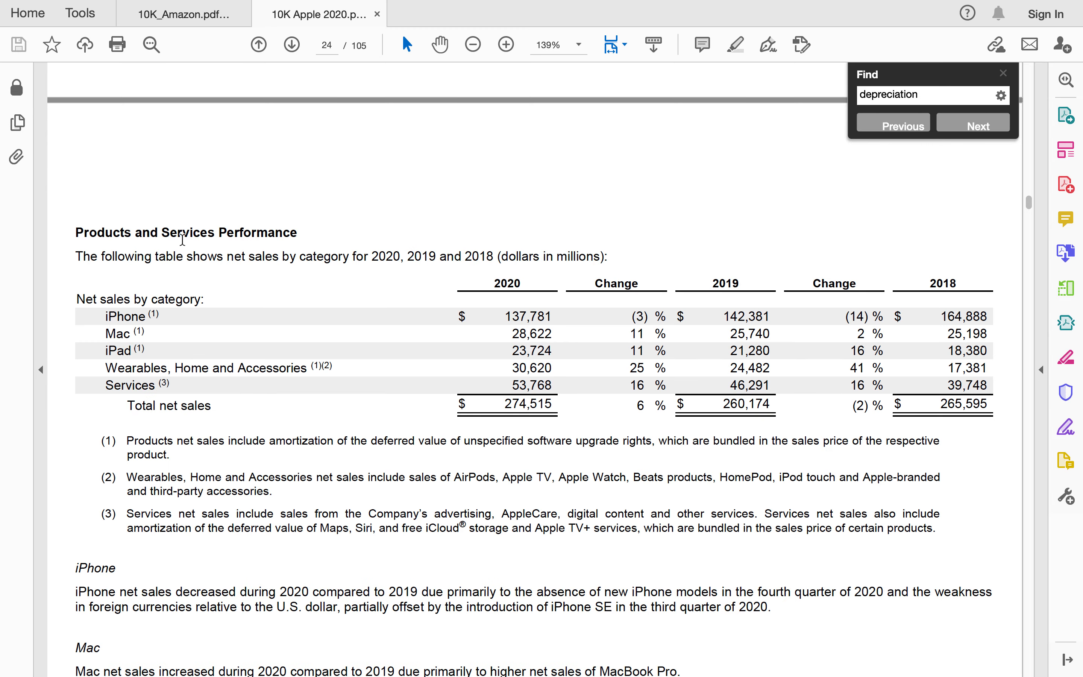
{"action": "scroll", "coordinate": [649, 461], "scroll_direction": "down", "scroll_amount": 12}
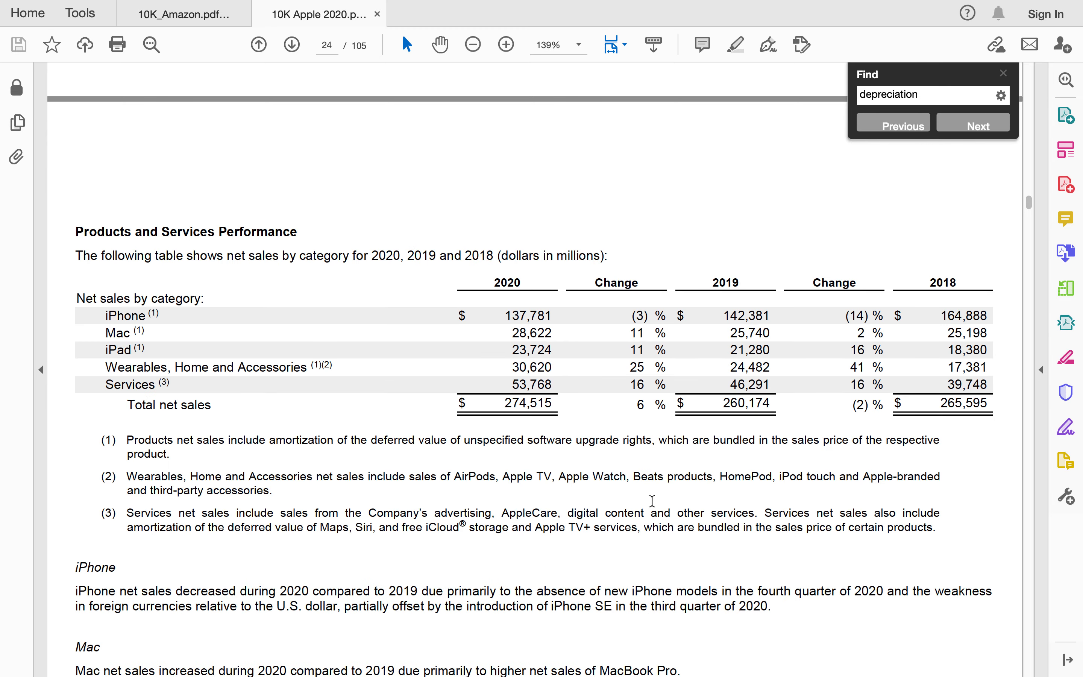
{"action": "scroll", "coordinate": [652, 501], "scroll_direction": "up", "scroll_amount": 6}
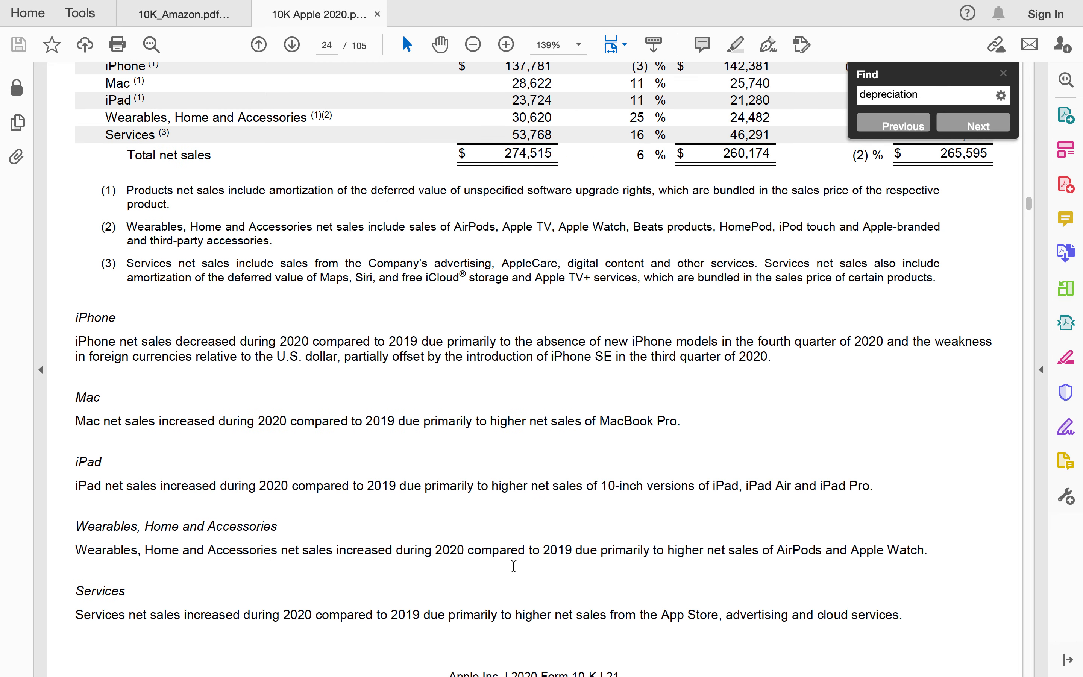
{"action": "scroll", "coordinate": [479, 519], "scroll_direction": "down", "scroll_amount": 1}
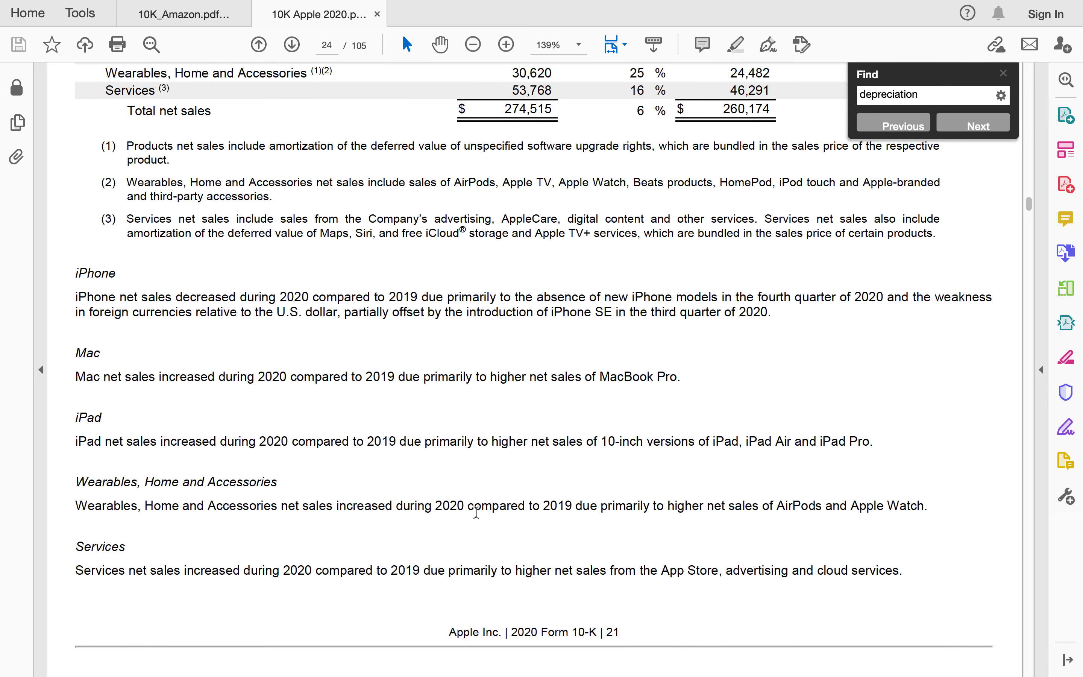
- Review the 10-K explanations for segment sales, gross margin, operating expenses and the effective tax rate
{"action": "scroll", "coordinate": [476, 512], "scroll_direction": "down", "scroll_amount": 10}
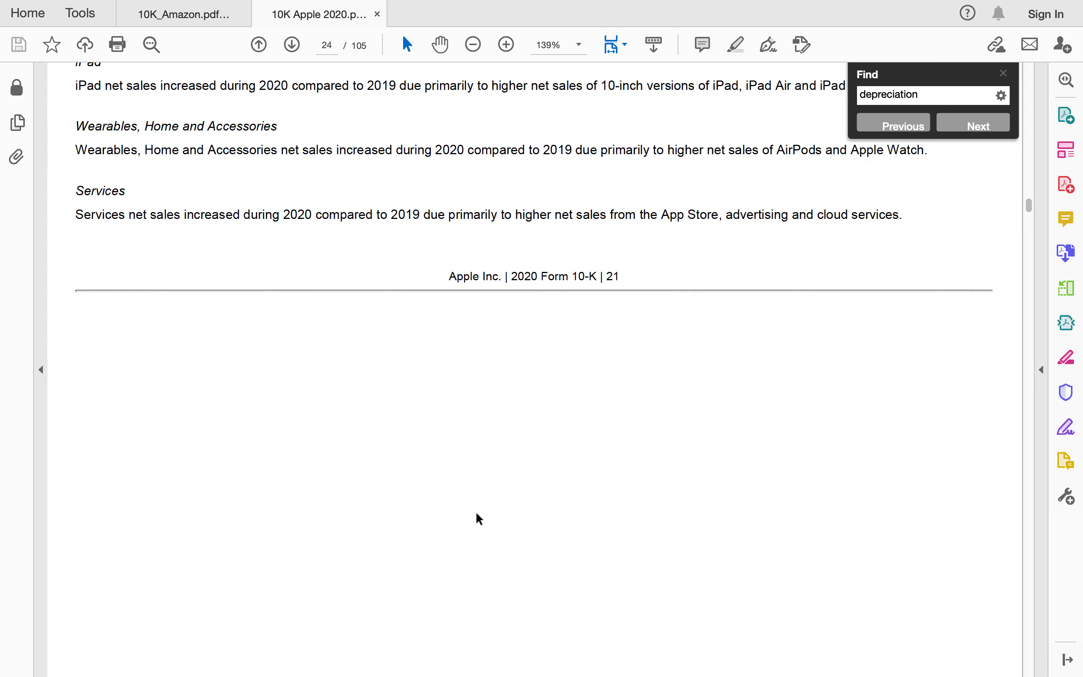
{"action": "scroll", "coordinate": [476, 512], "scroll_direction": "down", "scroll_amount": 6}
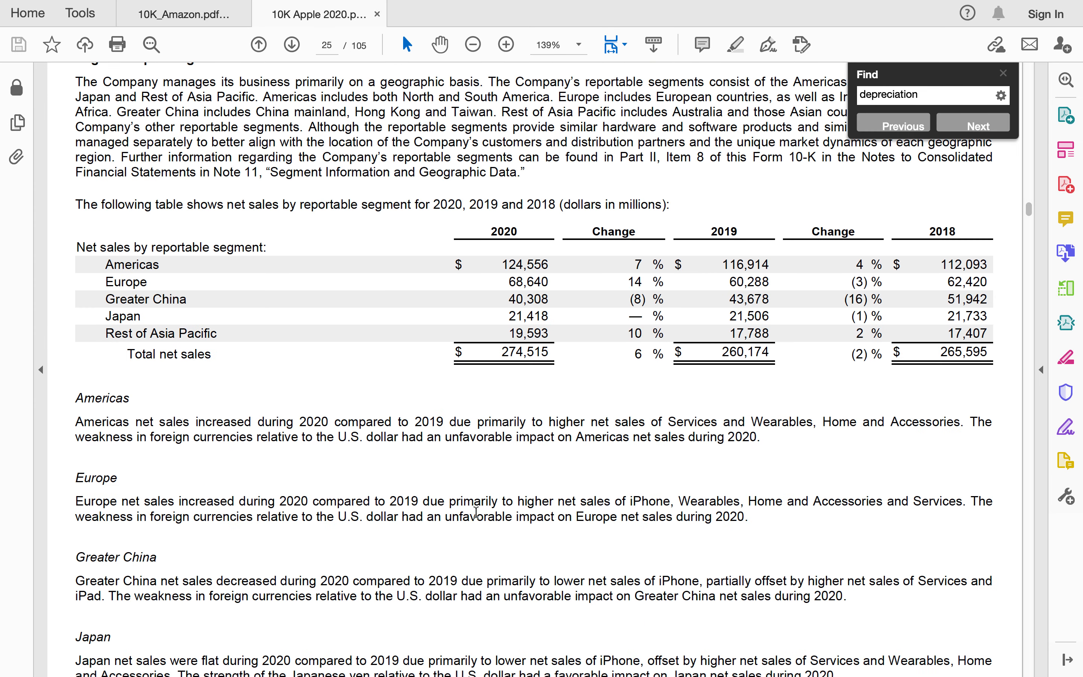
{"action": "scroll", "coordinate": [476, 512], "scroll_direction": "down", "scroll_amount": 15}
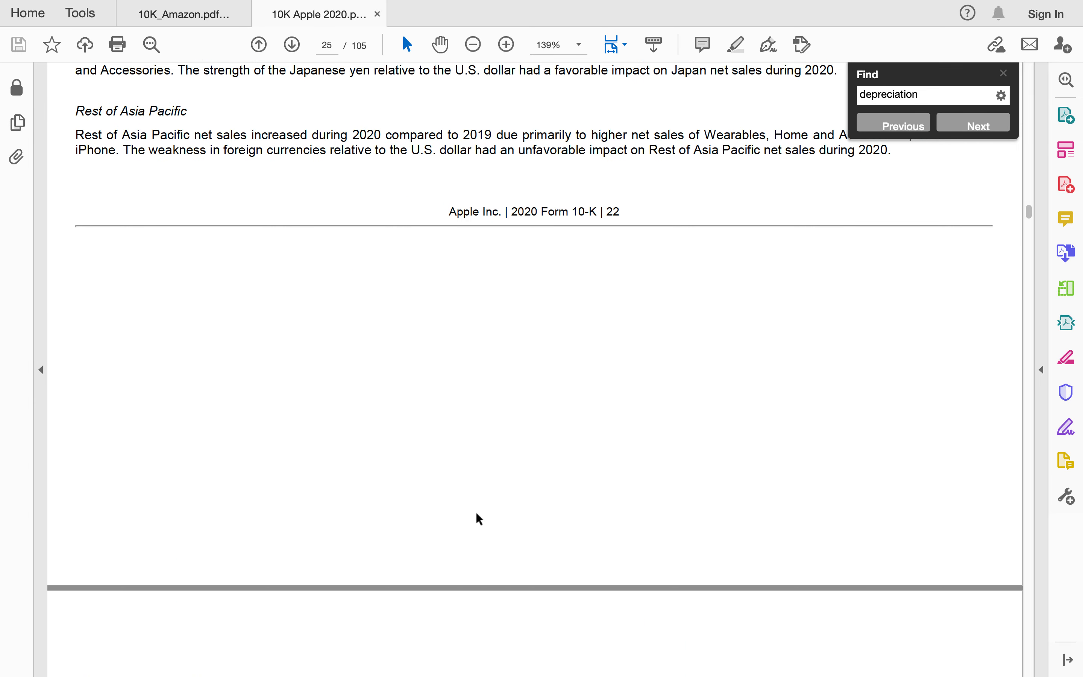
{"action": "scroll", "coordinate": [477, 513], "scroll_direction": "down", "scroll_amount": 5}
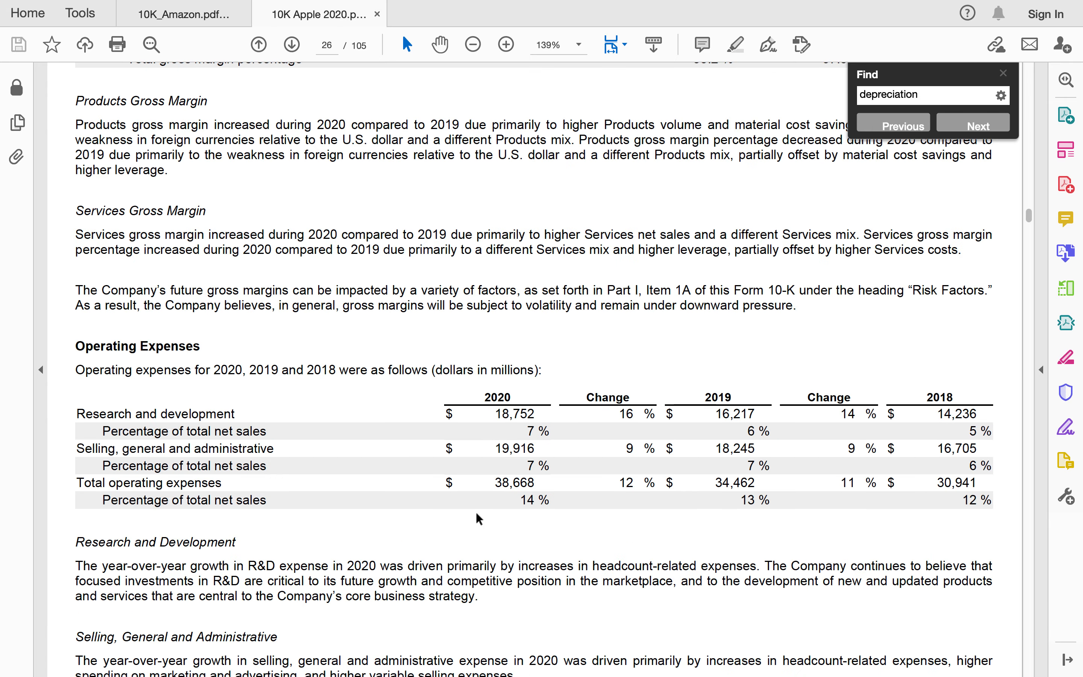
{"action": "scroll", "coordinate": [477, 514], "scroll_direction": "down", "scroll_amount": 20}
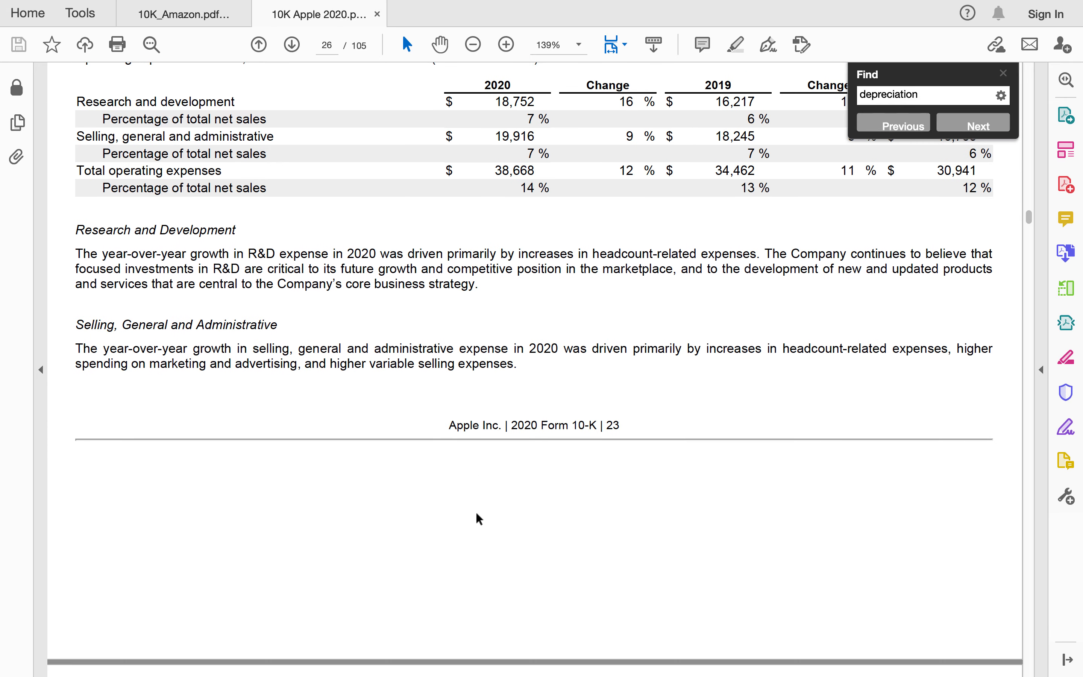
{"action": "scroll", "coordinate": [476, 511], "scroll_direction": "down", "scroll_amount": 5}
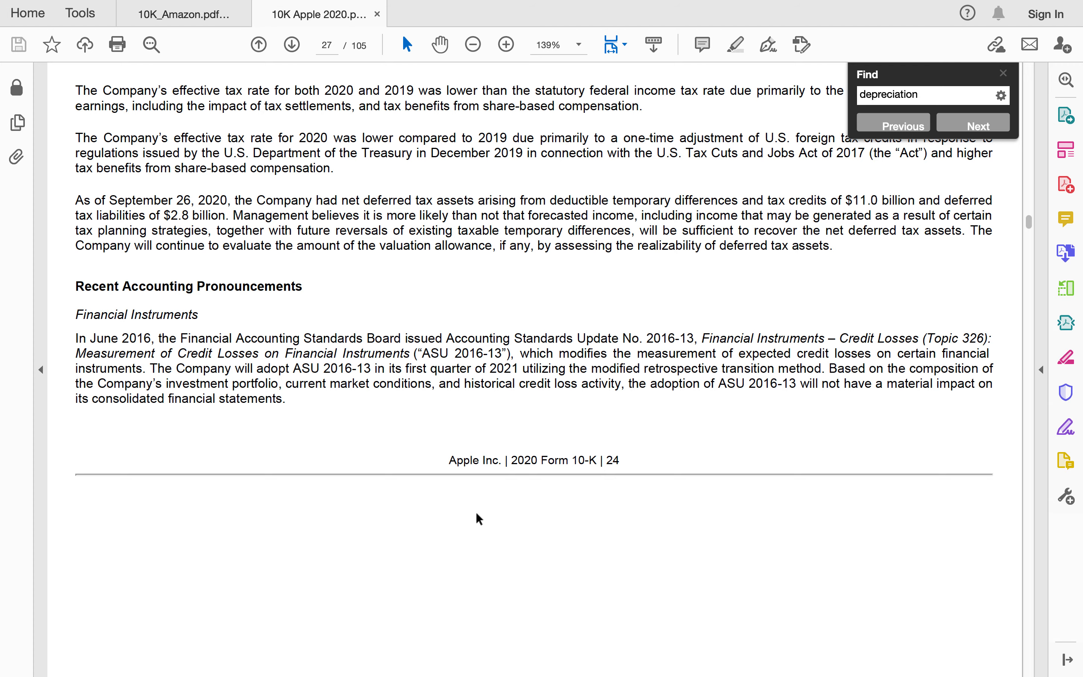
- Switch back to the Excel workbook and clear the balance sheet's horizontal dollar change formulas in G40:G79
{"action": "key", "text": "super+Tab"}
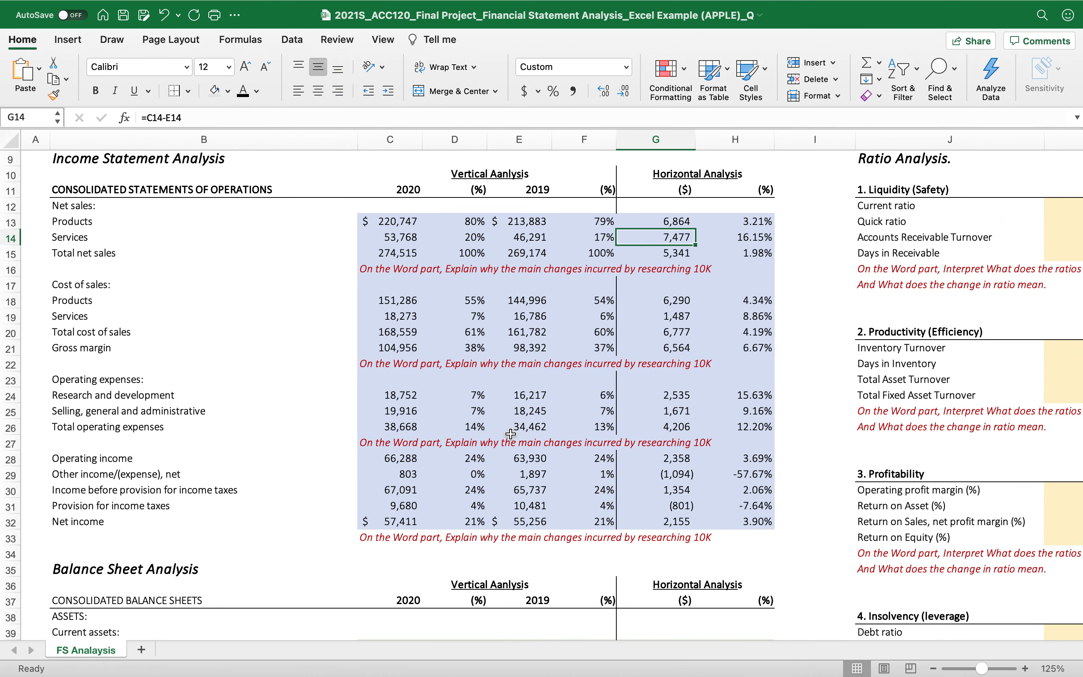
{"action": "scroll", "coordinate": [511, 433], "scroll_direction": "down", "scroll_amount": 10}
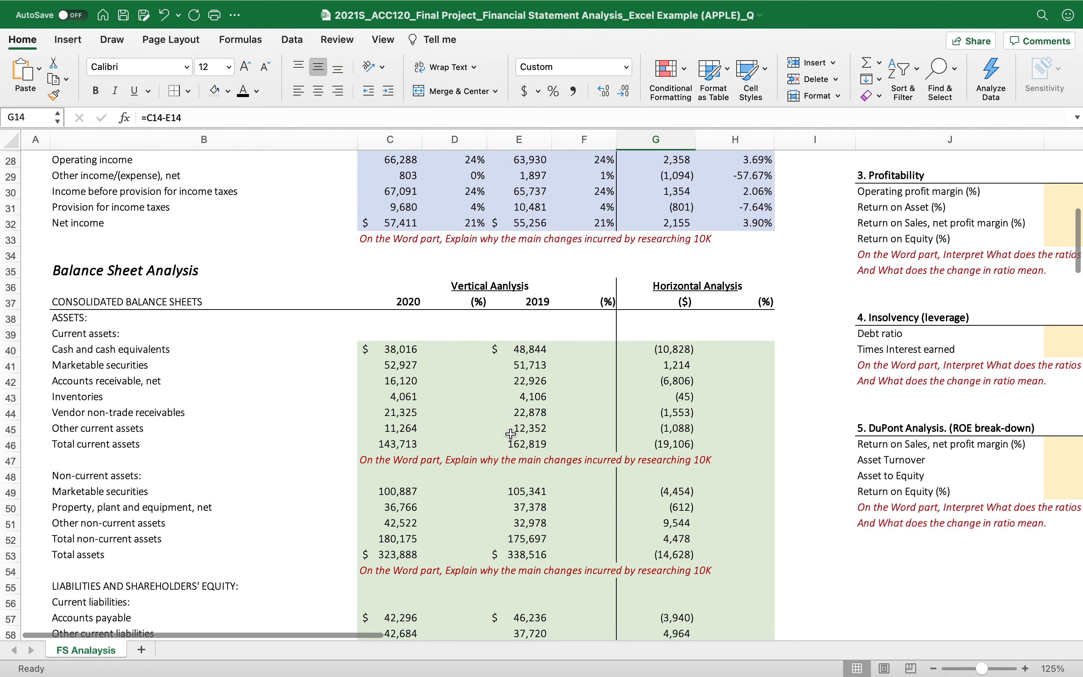
{"action": "scroll", "coordinate": [510, 433], "scroll_direction": "down", "scroll_amount": 4}
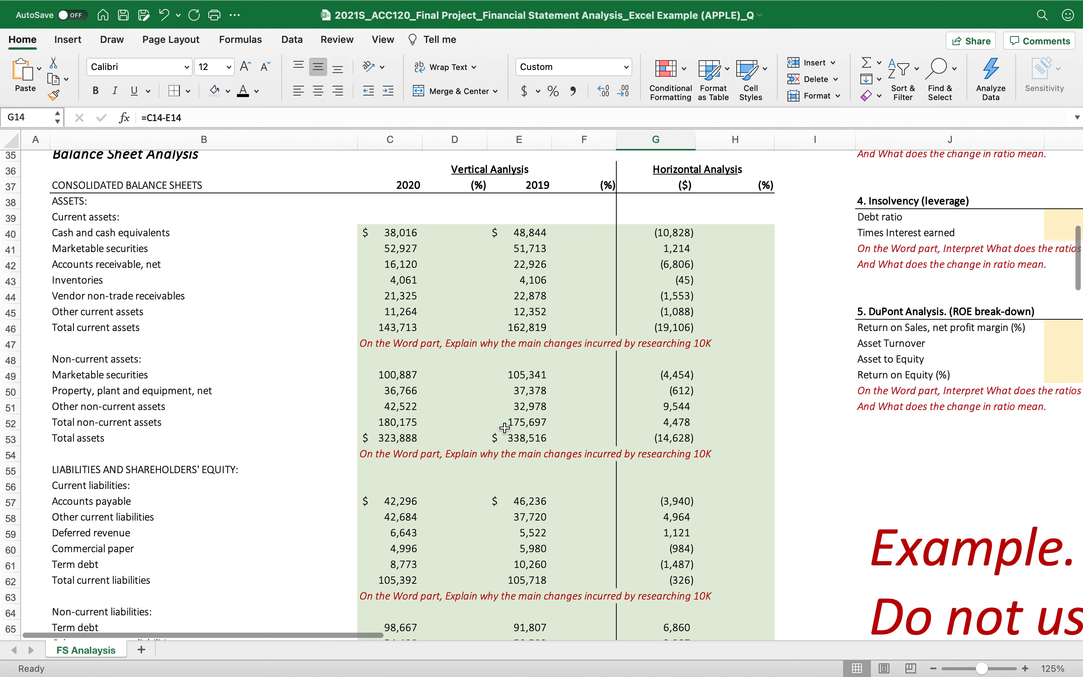
{"action": "left_click", "coordinate": [463, 231]}
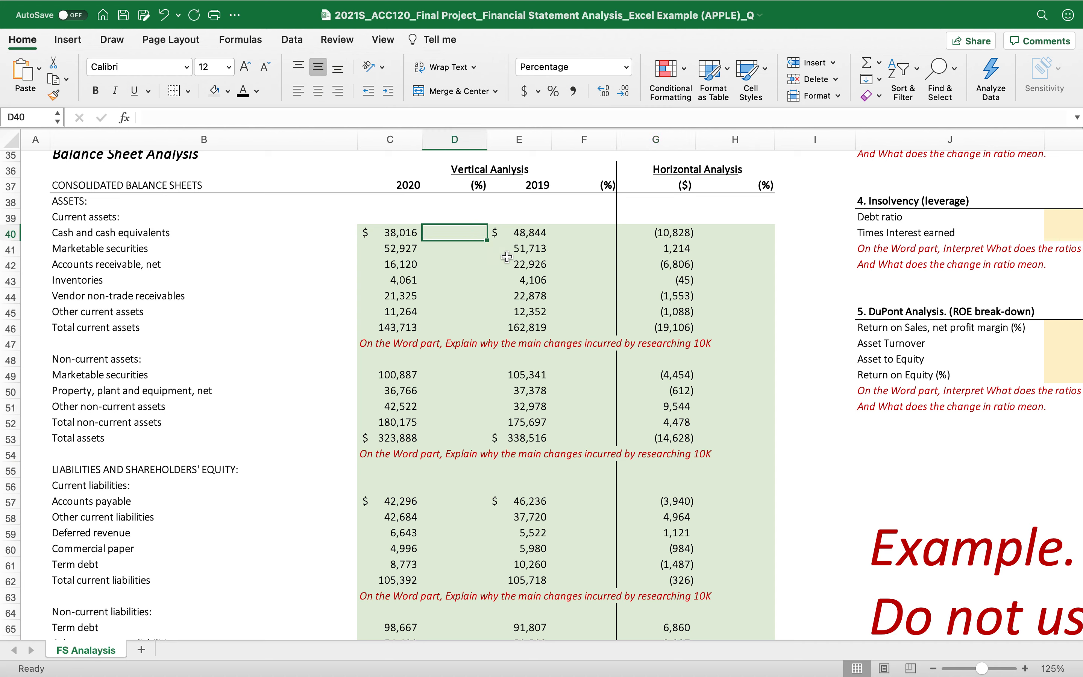
{"action": "left_click_drag", "start_coordinate": [654, 233], "coordinate": [675, 542]}
{"action": "key", "text": "XF86AudioMute"}
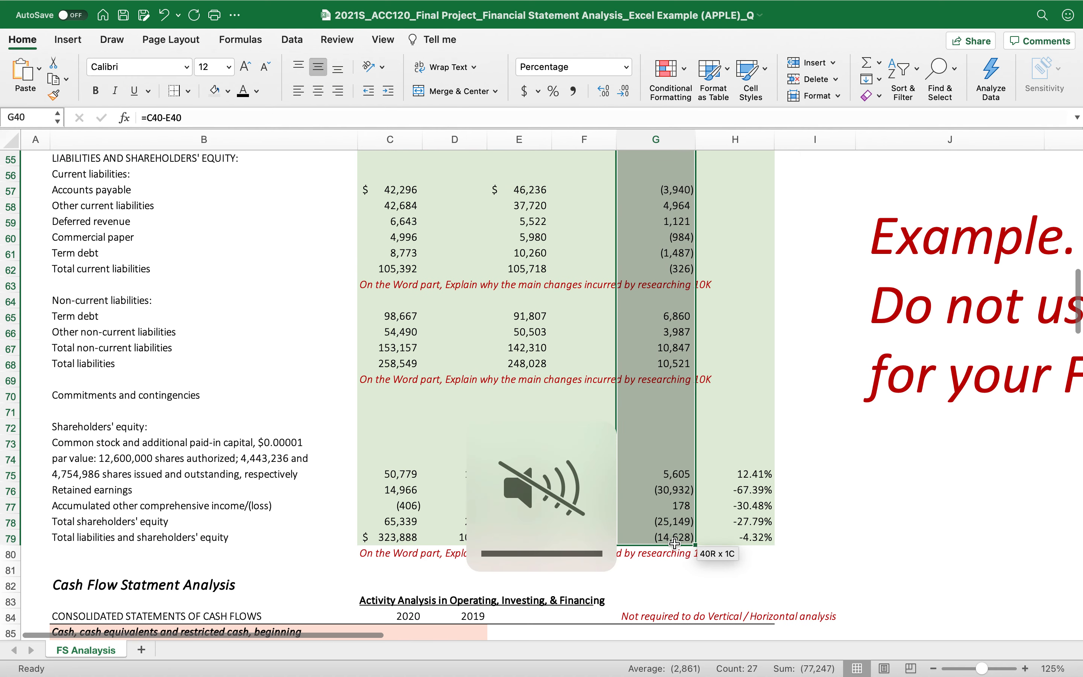
{"action": "key", "text": "Delete"}
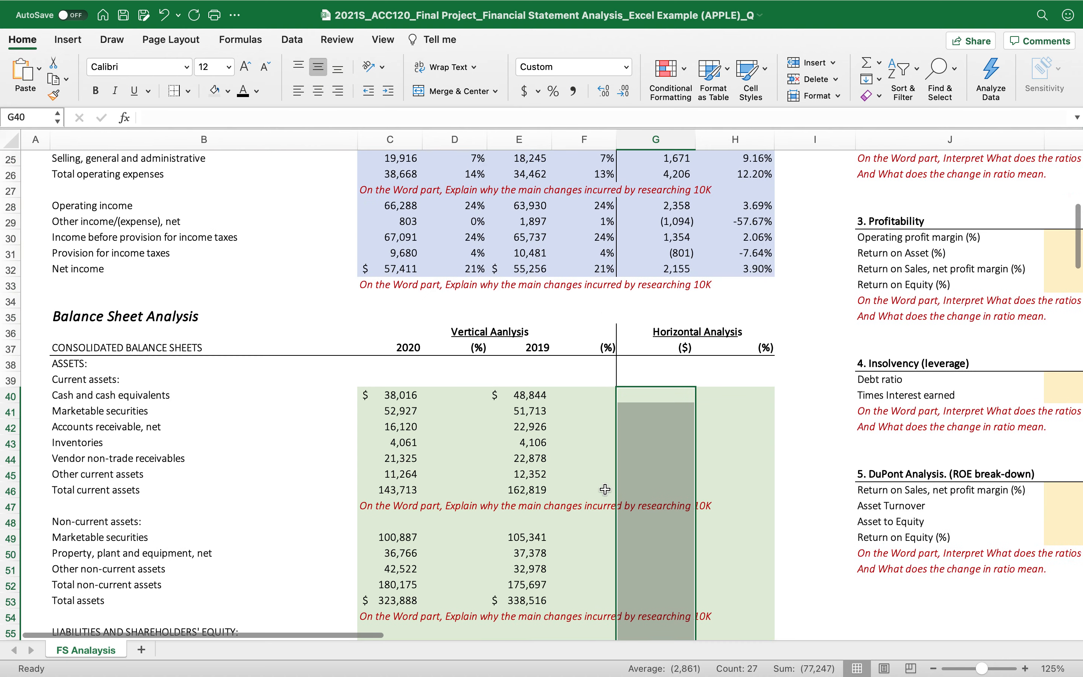
- Clear the leftover percentage formulas from the shareholders' equity rows in D75:D79 and F75:H80
{"action": "scroll", "coordinate": [619, 481], "scroll_direction": "down", "scroll_amount": 12}
{"action": "left_click_drag", "start_coordinate": [463, 318], "coordinate": [463, 376]}
{"action": "key", "text": "Delete"}
{"action": "left_click_drag", "start_coordinate": [580, 314], "coordinate": [763, 385]}
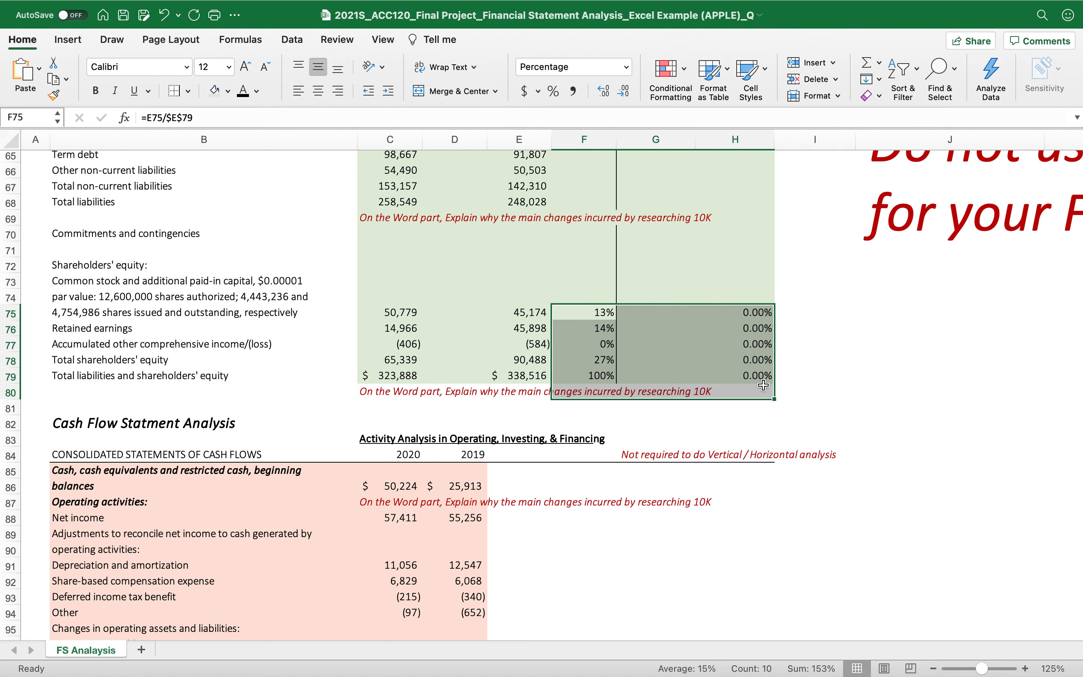
{"action": "key", "text": "Delete"}
- Examine the balance sheet's total assets row and its 2020 total liabilities and shareholders' equity in C79 as bases for vertical analysis
{"action": "scroll", "coordinate": [635, 306], "scroll_direction": "up", "scroll_amount": 14}
{"action": "scroll", "coordinate": [635, 306], "scroll_direction": "down", "scroll_amount": 1}
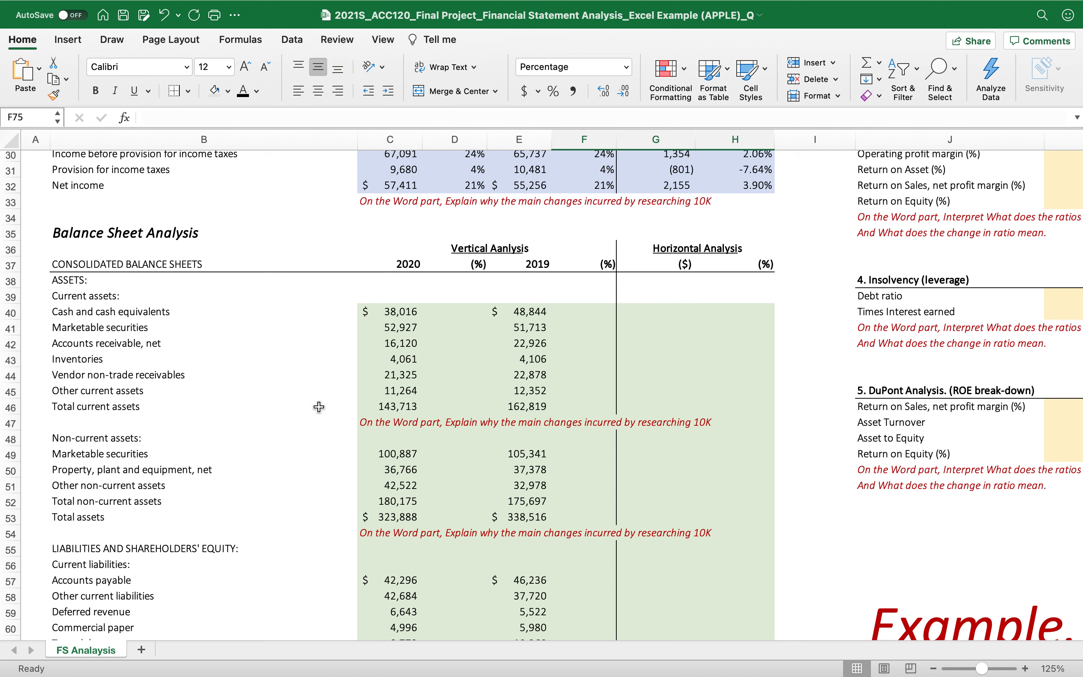
{"action": "left_click", "coordinate": [68, 409]}
{"action": "left_click", "coordinate": [75, 515]}
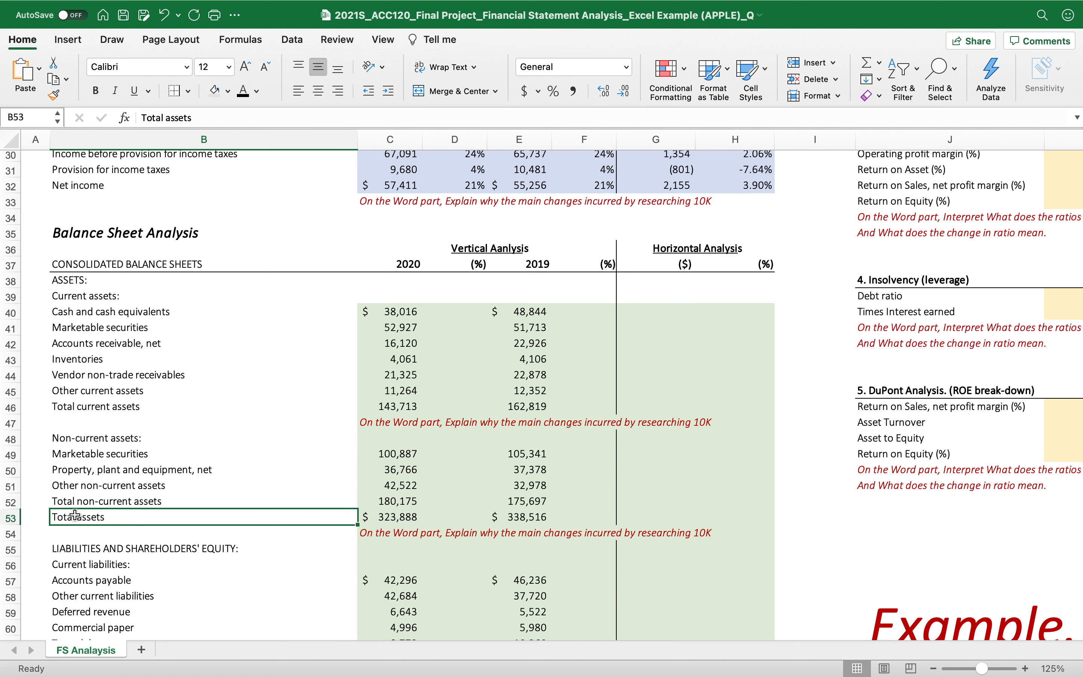
{"action": "scroll", "coordinate": [295, 521], "scroll_direction": "down", "scroll_amount": 10}
{"action": "left_click", "coordinate": [299, 522]}
{"action": "scroll", "coordinate": [299, 523], "scroll_direction": "down", "scroll_amount": 2}
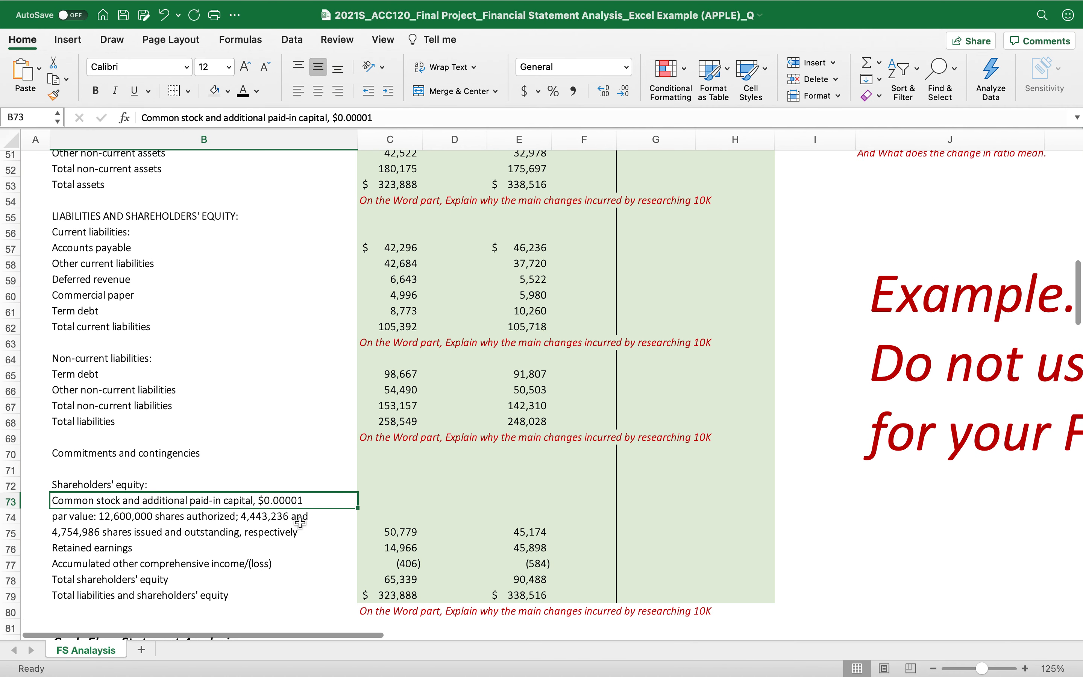
{"action": "left_click", "coordinate": [376, 597]}
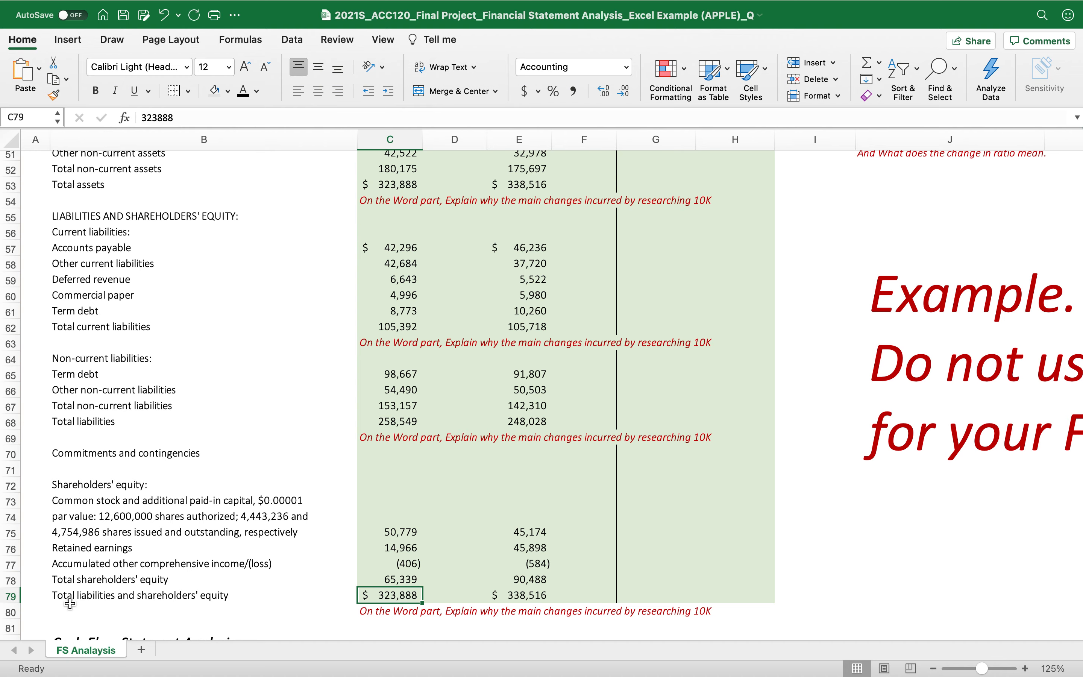
{"action": "scroll", "coordinate": [403, 559], "scroll_direction": "up", "scroll_amount": 10}
{"action": "left_click_drag", "start_coordinate": [417, 602], "coordinate": [383, 528]}
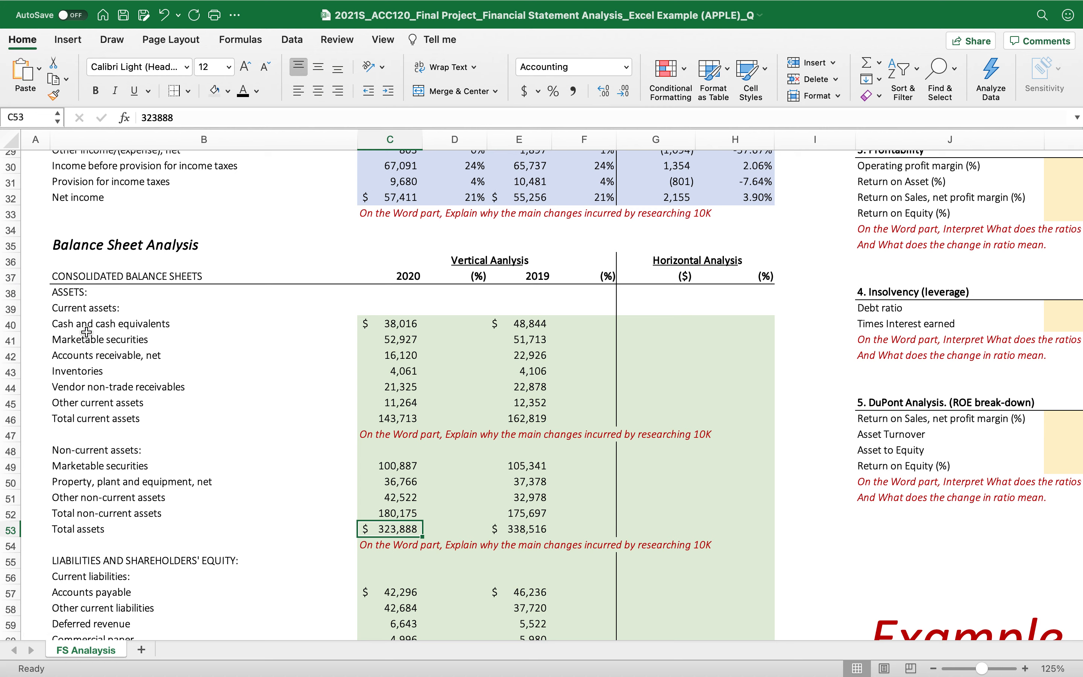
{"action": "left_click", "coordinate": [443, 325]}
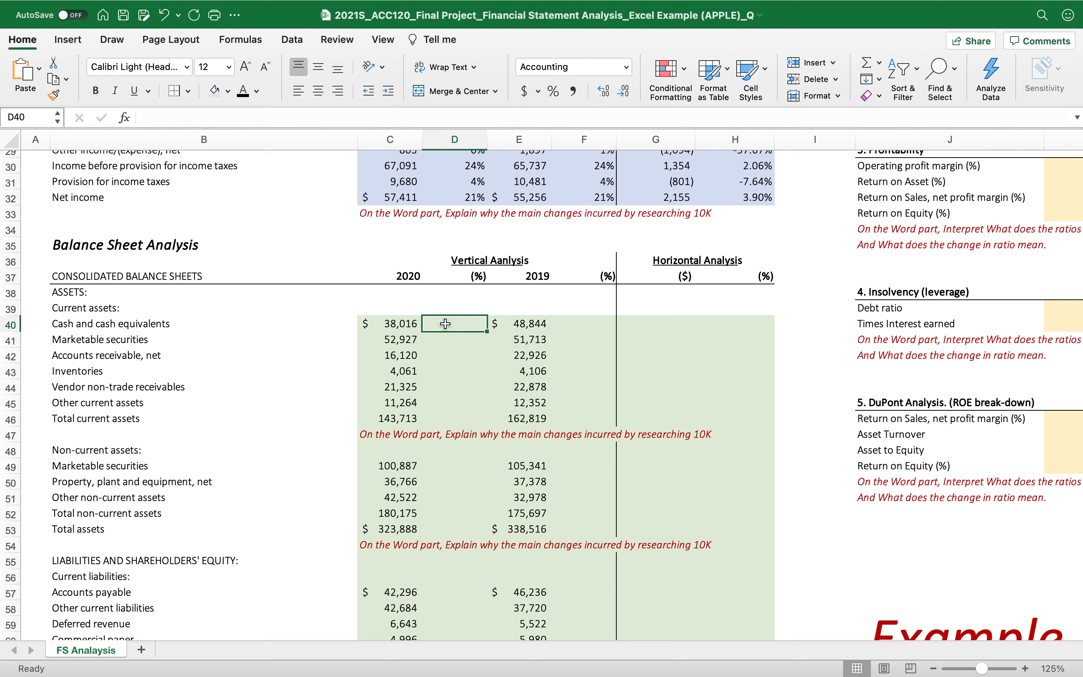
{"action": "type", "text": "="}
{"action": "left_click", "coordinate": [391, 324]}
{"action": "type", "text": "/"}
{"action": "left_click", "coordinate": [371, 529]}
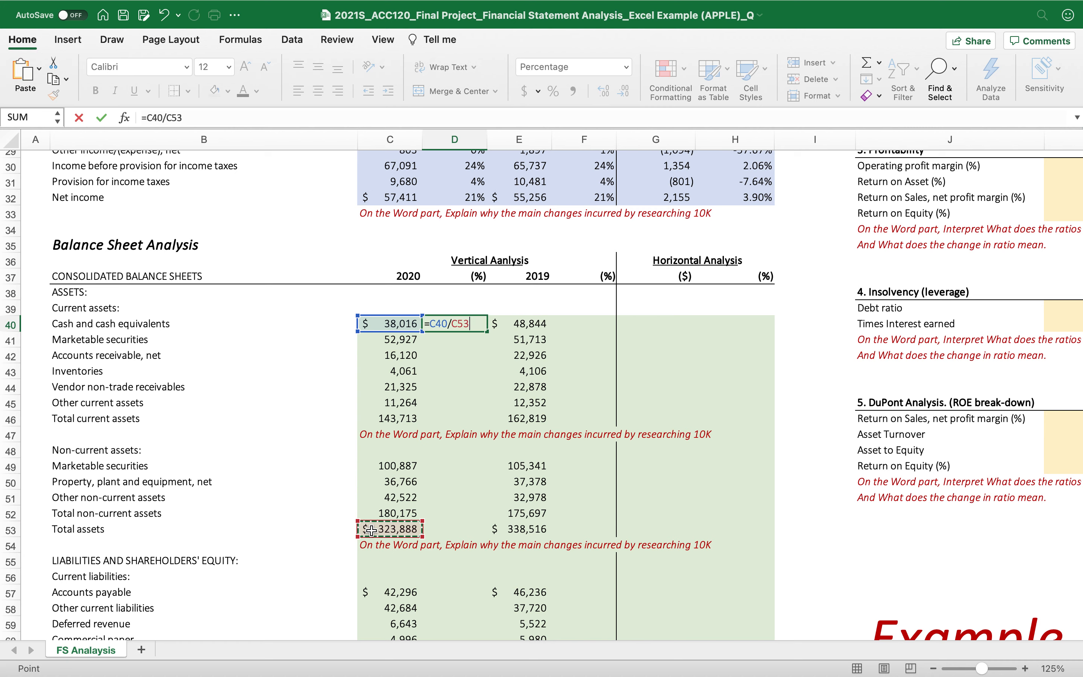
{"action": "key", "text": "F4"}
{"action": "key", "text": "BackSpace"}
{"action": "key", "text": "BackSpace"}
{"action": "key", "text": "BackSpace"}
{"action": "key", "text": "BackSpace"}
{"action": "key", "text": "BackSpace"}
{"action": "key", "text": "BackSpace"}
{"action": "key", "text": "BackSpace"}
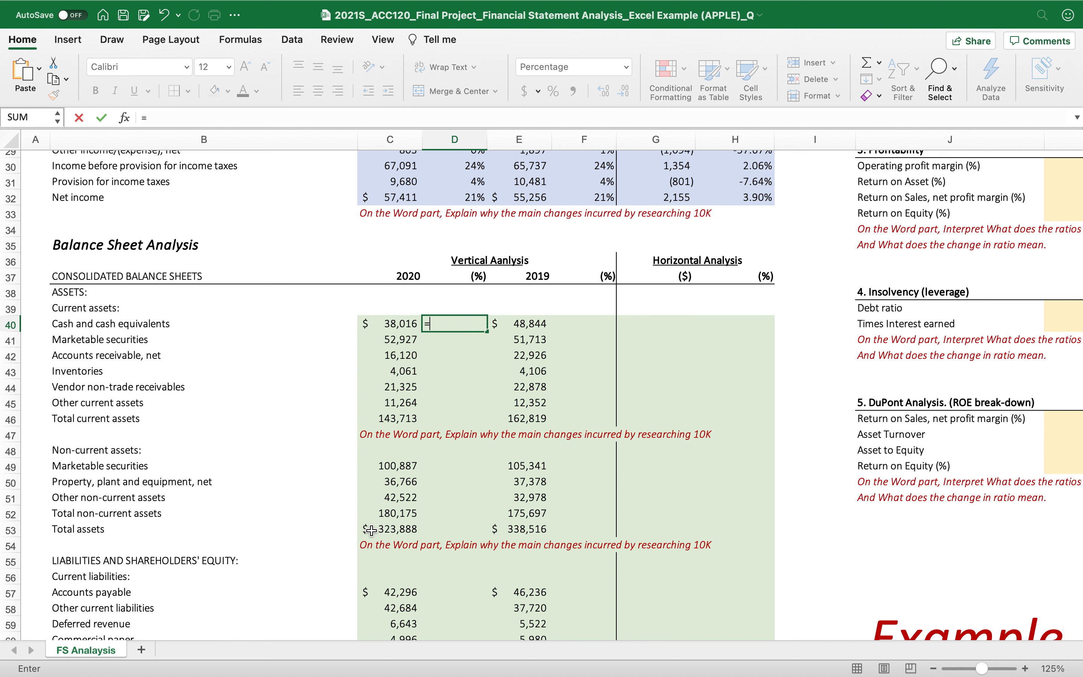
- Enter the 2020 vertical analysis formula =C40/C79 for cash and cash equivalents in D40
{"action": "left_click", "coordinate": [393, 323]}
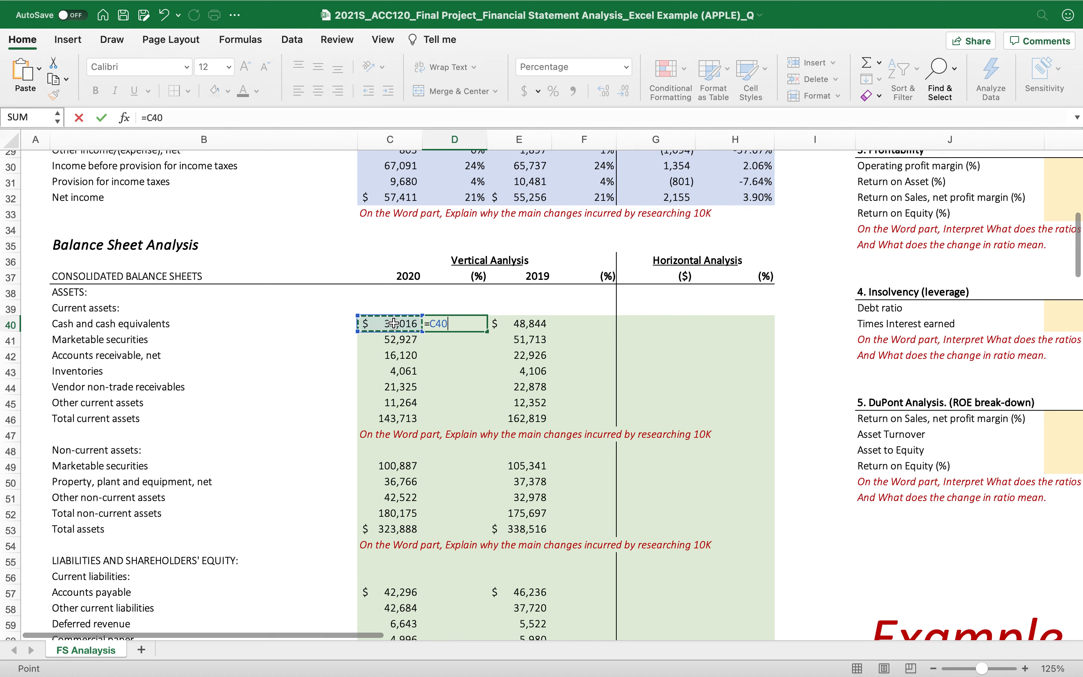
{"action": "type", "text": "/"}
{"action": "scroll", "coordinate": [447, 470], "scroll_direction": "down", "scroll_amount": 1}
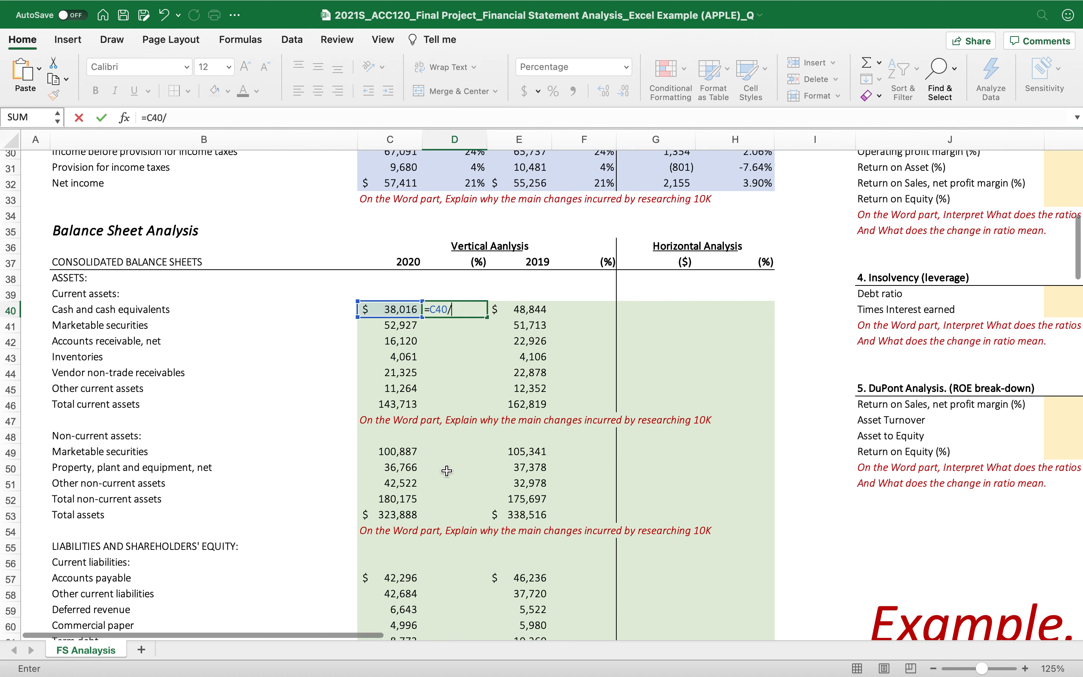
{"action": "scroll", "coordinate": [447, 470], "scroll_direction": "down", "scroll_amount": 10}
{"action": "left_click", "coordinate": [386, 554]}
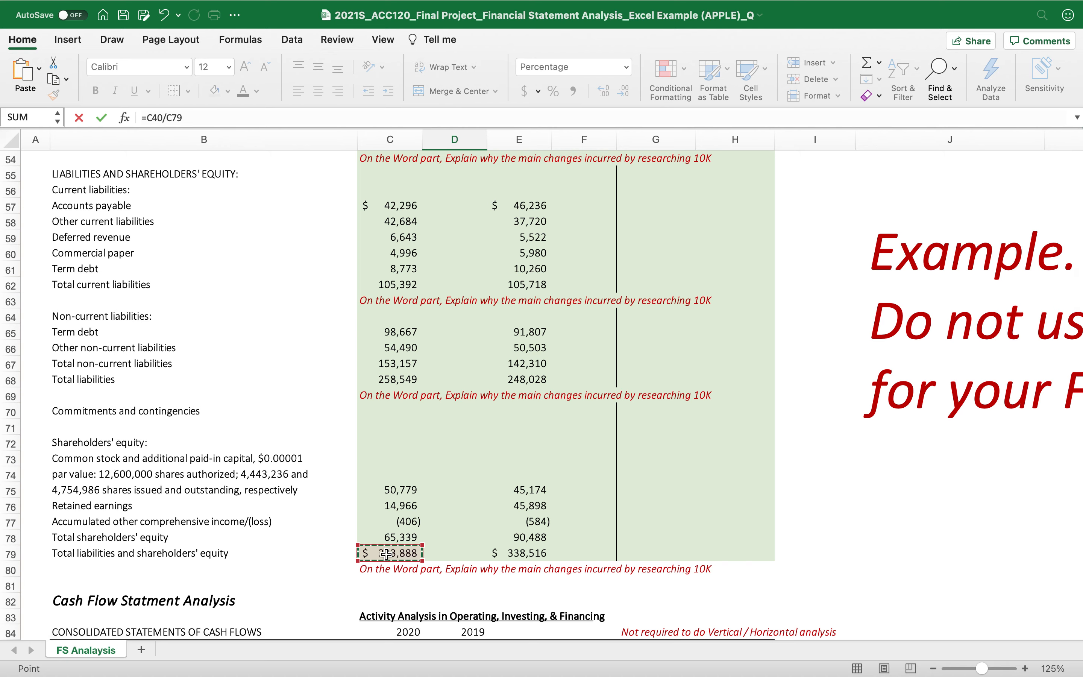
{"action": "key", "text": "Return"}
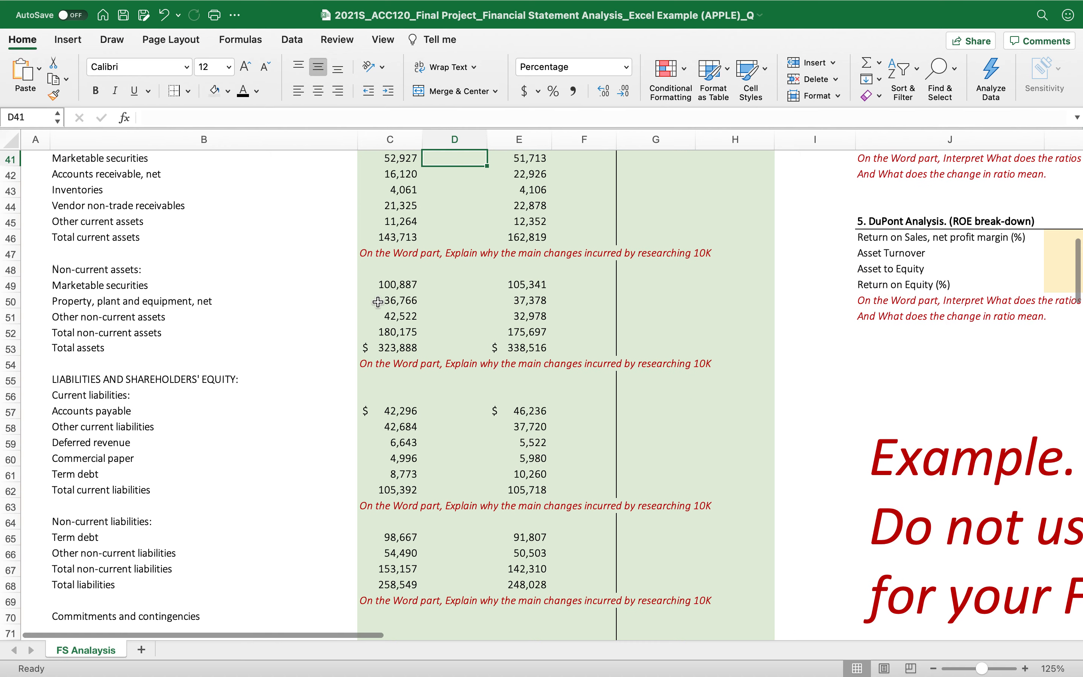
- Try filling the D40 formula with its relative C79 reference down to total assets in D53
{"action": "scroll", "coordinate": [456, 343], "scroll_direction": "up", "scroll_amount": 5}
{"action": "left_click", "coordinate": [456, 343]}
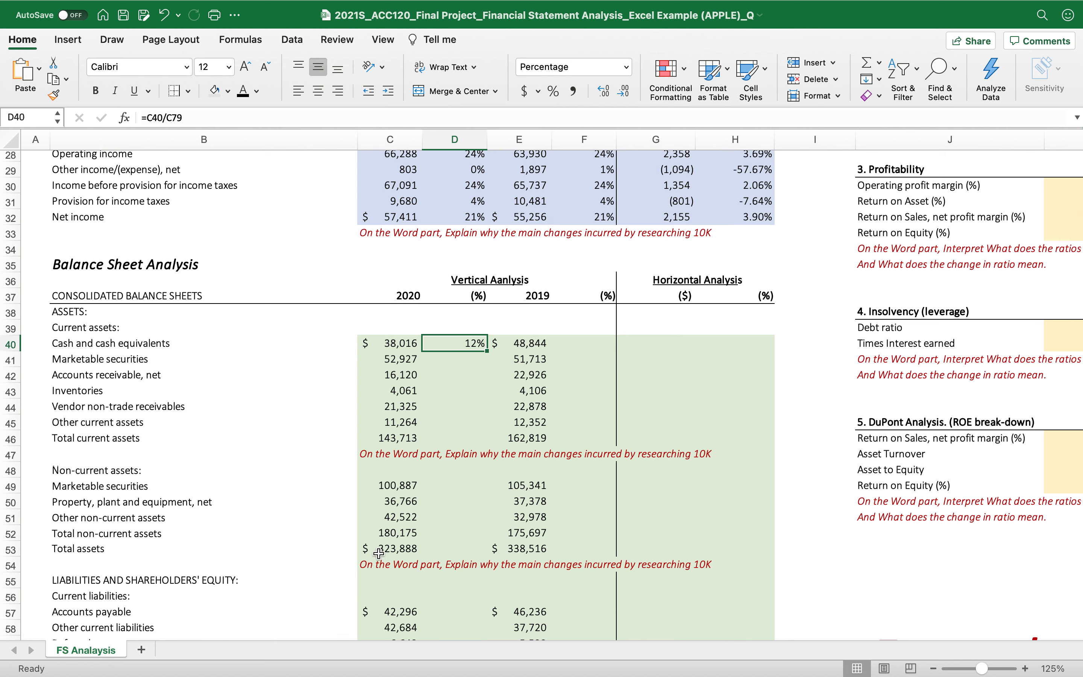
{"action": "left_click_drag", "start_coordinate": [487, 350], "coordinate": [480, 559]}
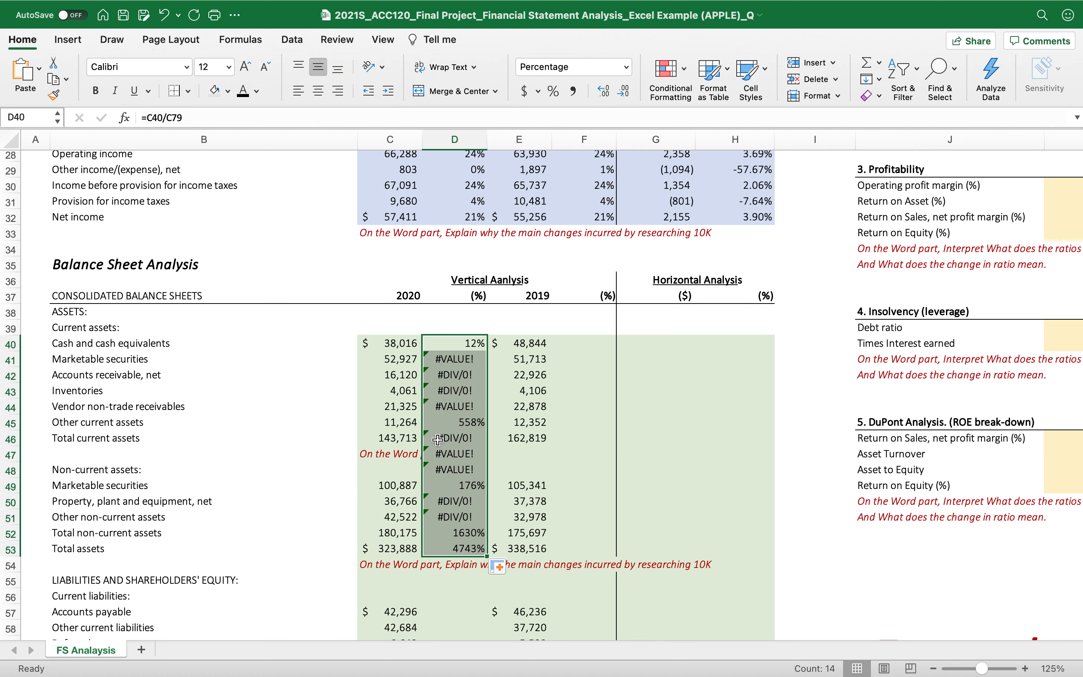
- Make the C79 reference absolute in D40 as =C40/$C$79 and fill the formula down to D53
{"action": "double_click", "coordinate": [444, 344]}
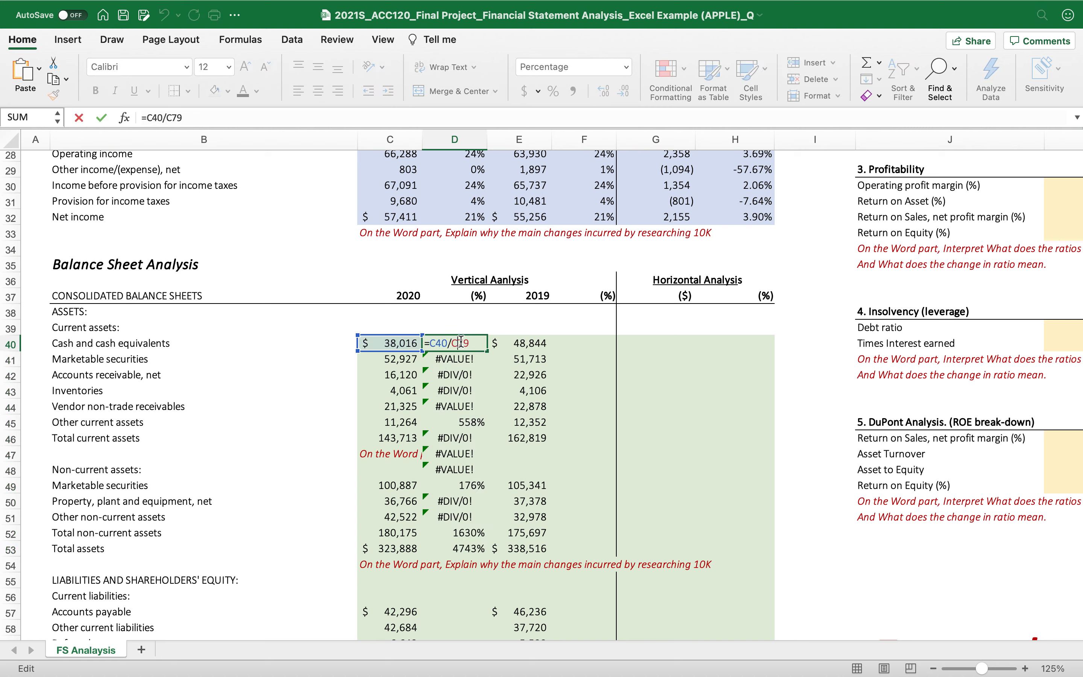
{"action": "key", "text": "F4"}
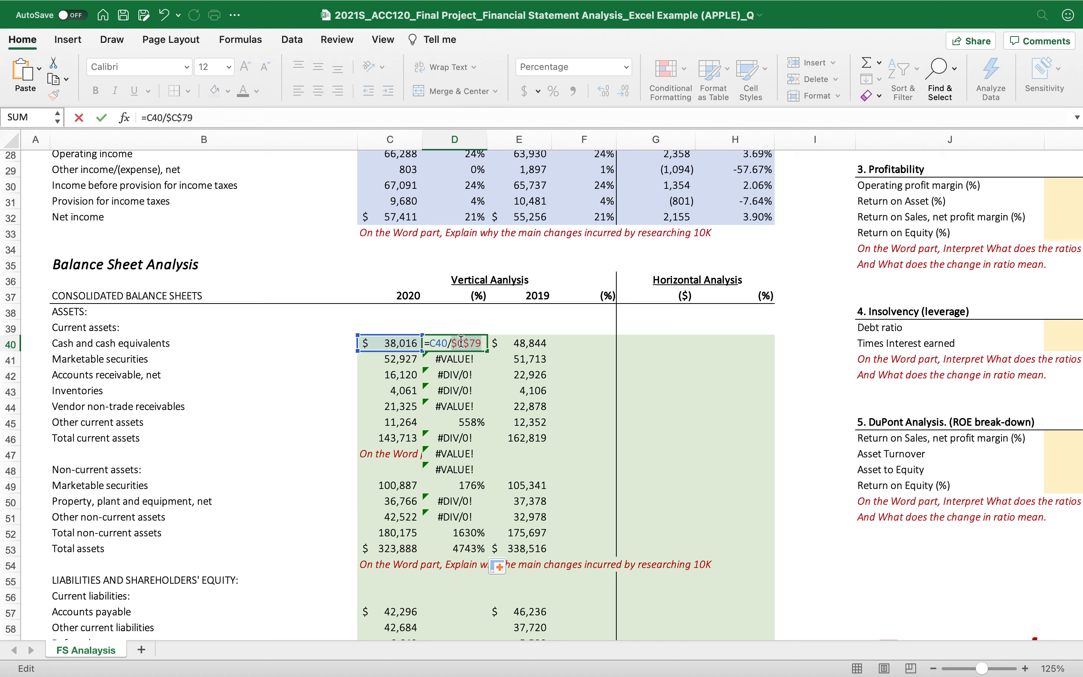
{"action": "key", "text": "ctrl+Return"}
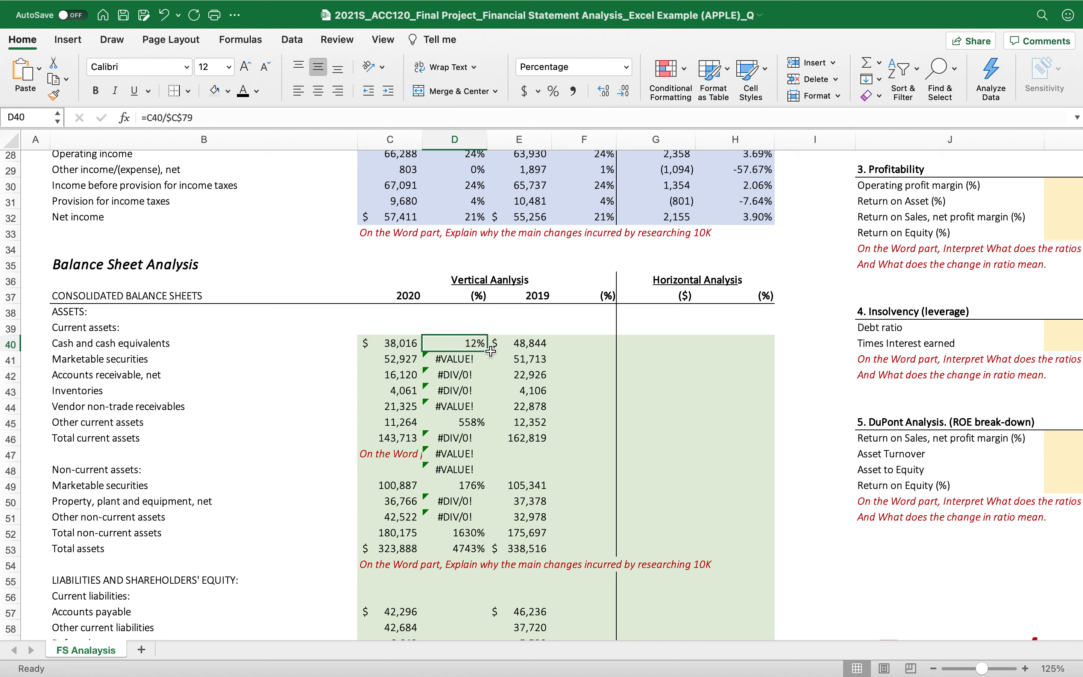
{"action": "left_click_drag", "start_coordinate": [487, 352], "coordinate": [486, 557]}
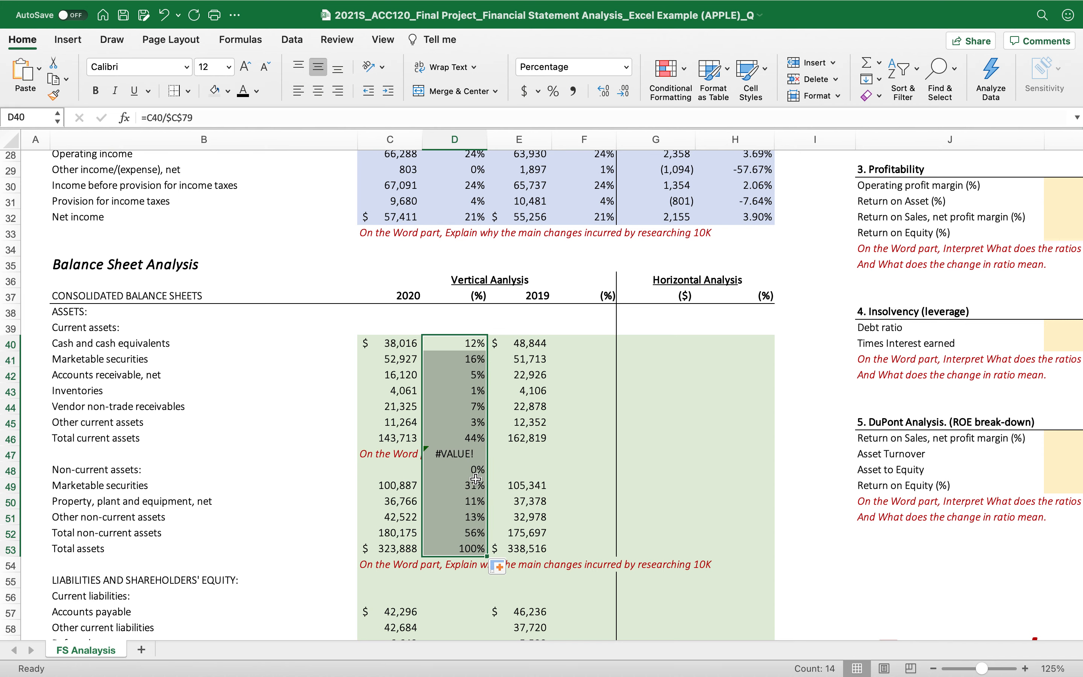
- Clear the percentage formula from the note row below total current assets in D47
{"action": "scroll", "coordinate": [476, 479], "scroll_direction": "down", "scroll_amount": 1}
{"action": "left_click", "coordinate": [450, 440]}
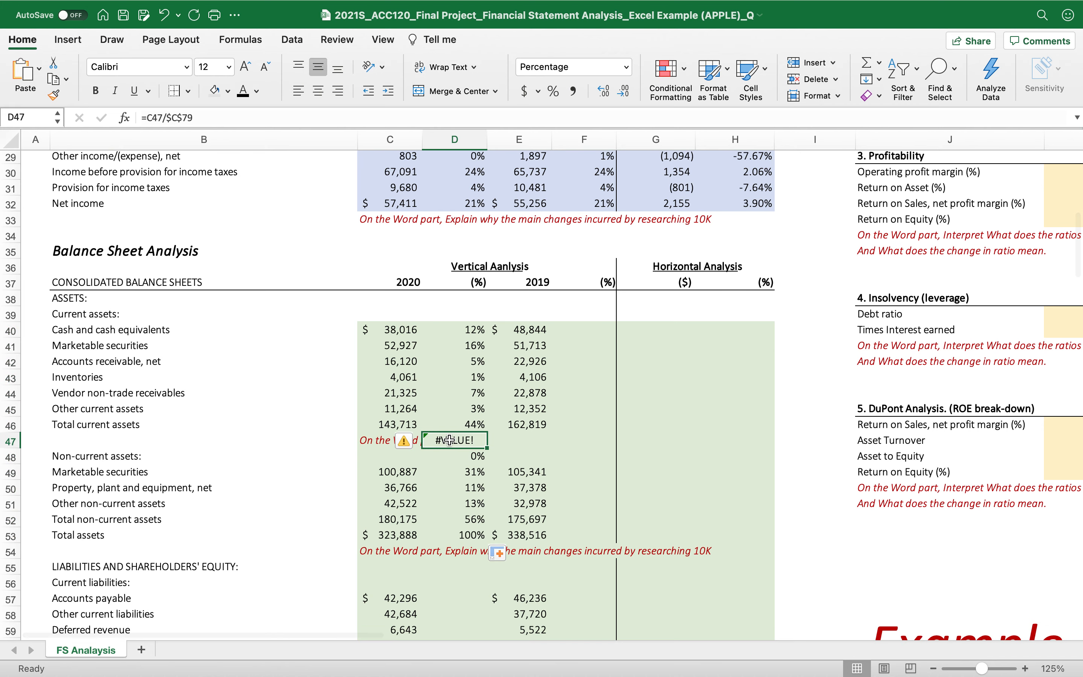
{"action": "key", "text": "Delete"}
- Fill the 2020 vertical analysis formula from D53 down to total liabilities and shareholders' equity in D79
{"action": "scroll", "coordinate": [454, 512], "scroll_direction": "down", "scroll_amount": 12}
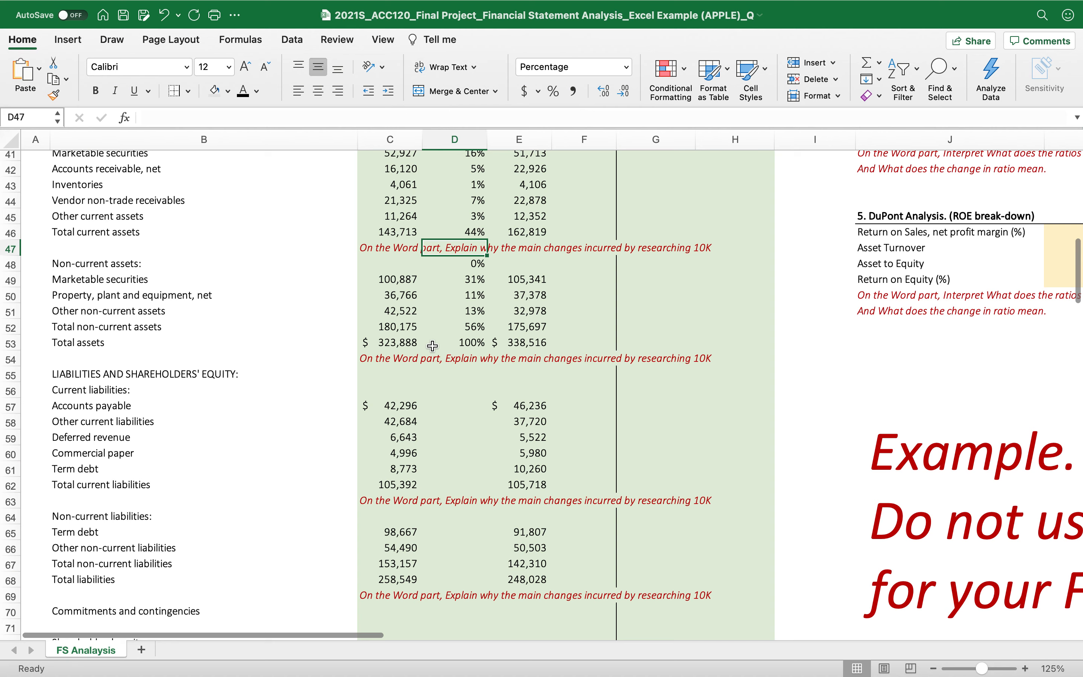
{"action": "left_click", "coordinate": [461, 344]}
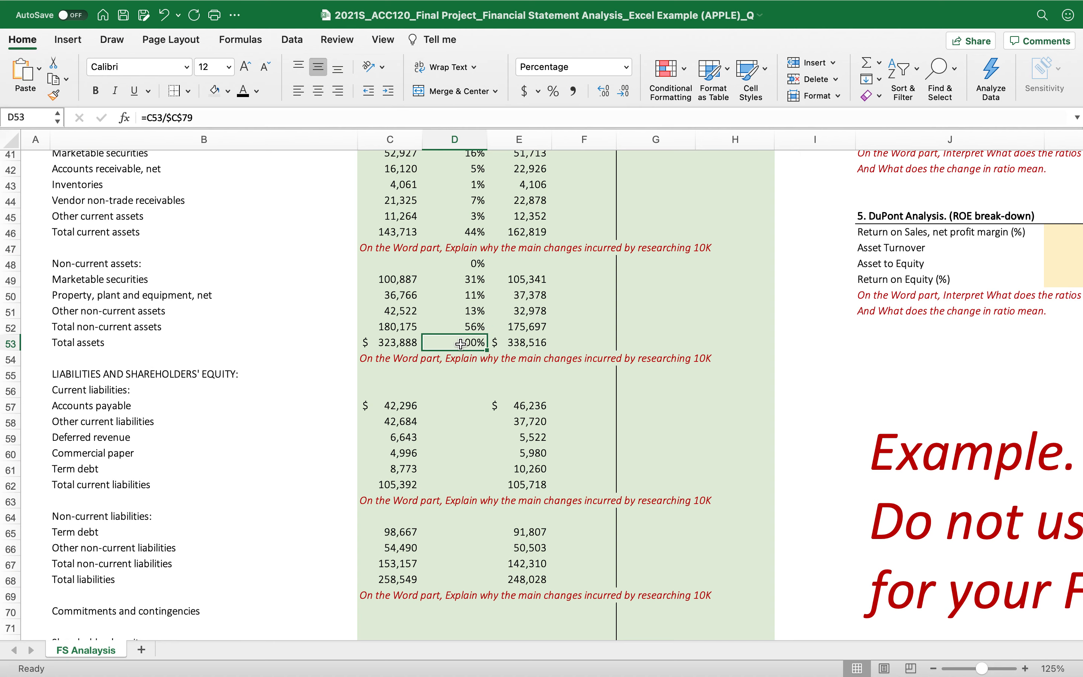
{"action": "left_click_drag", "start_coordinate": [487, 351], "coordinate": [466, 394]}
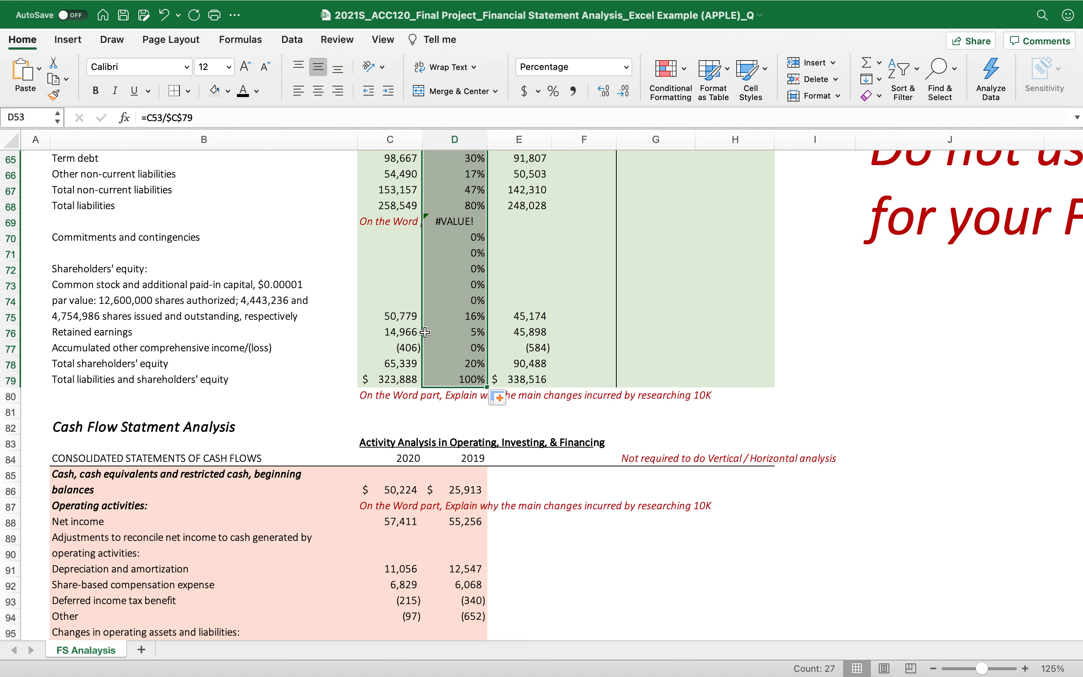
- Clear the unneeded 2020 percentage formulas from the note and heading rows in D54:D56, D63 and D69:D74
{"action": "scroll", "coordinate": [426, 332], "scroll_direction": "up", "scroll_amount": 10}
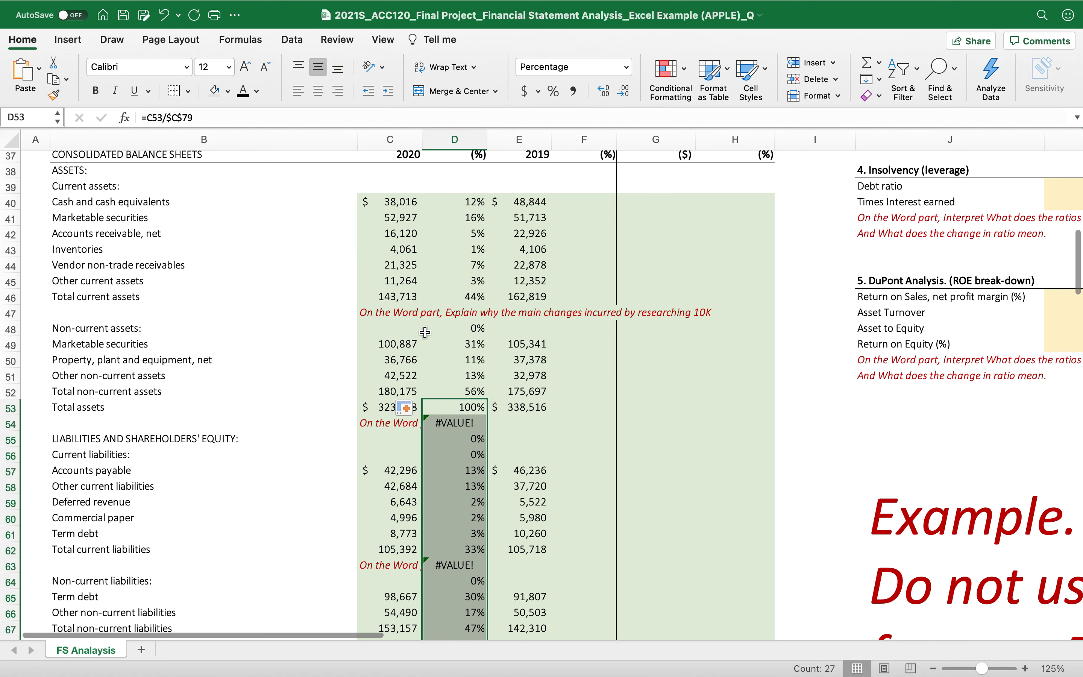
{"action": "left_click", "coordinate": [456, 420]}
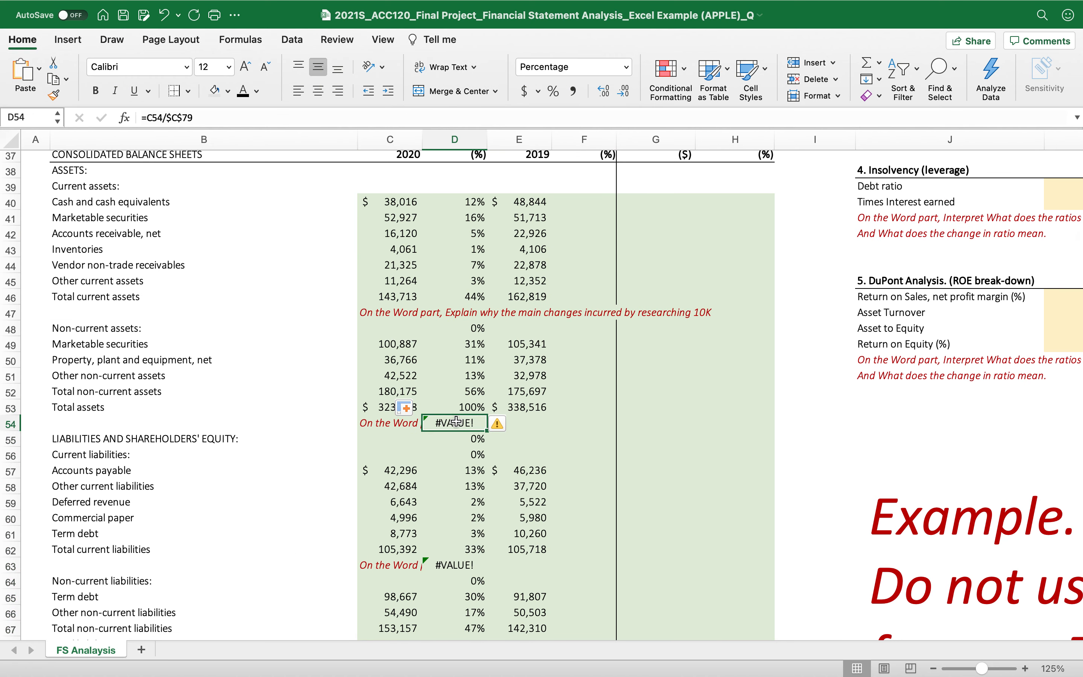
{"action": "left_click_drag", "start_coordinate": [456, 420], "coordinate": [455, 456]}
{"action": "key", "text": "Delete"}
{"action": "scroll", "coordinate": [455, 456], "scroll_direction": "down", "scroll_amount": 2}
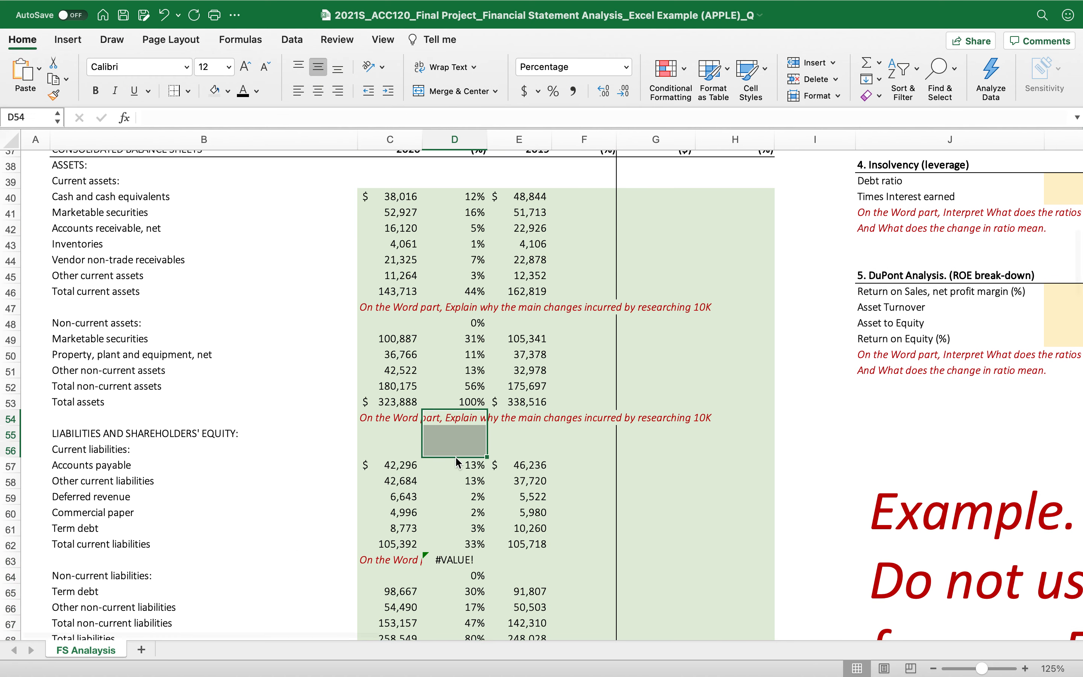
{"action": "left_click", "coordinate": [449, 479]}
{"action": "left_click", "coordinate": [438, 506]}
{"action": "key", "text": "Delete"}
{"action": "scroll", "coordinate": [438, 515], "scroll_direction": "down", "scroll_amount": 3}
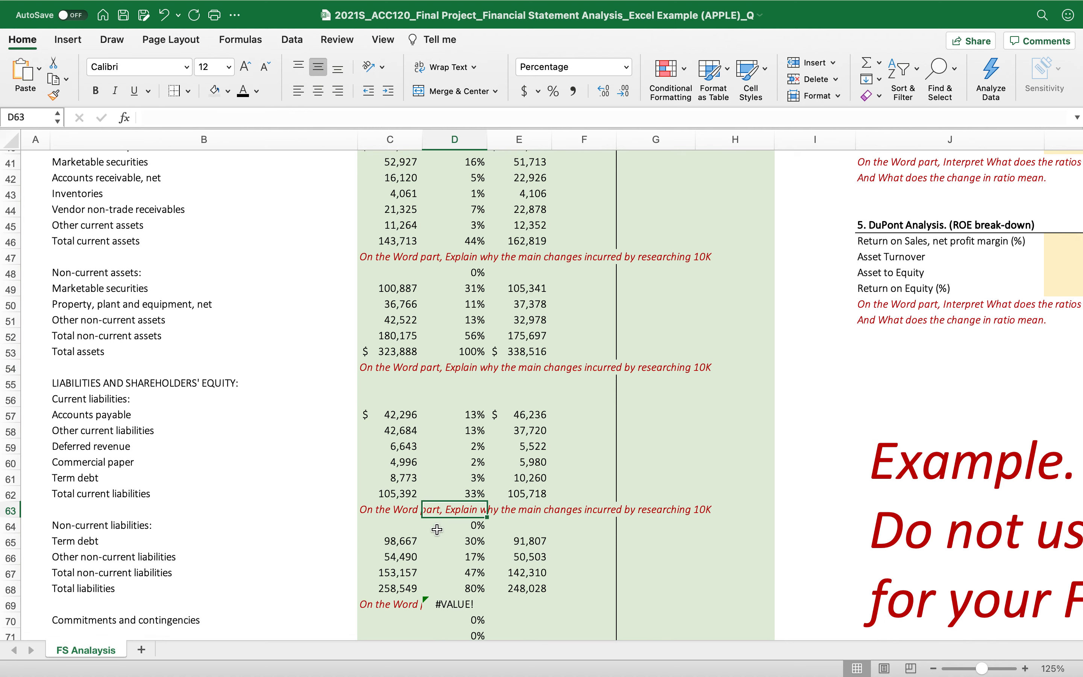
{"action": "scroll", "coordinate": [438, 552], "scroll_direction": "down", "scroll_amount": 2}
{"action": "left_click_drag", "start_coordinate": [445, 464], "coordinate": [474, 542]}
{"action": "key", "text": "Delete"}
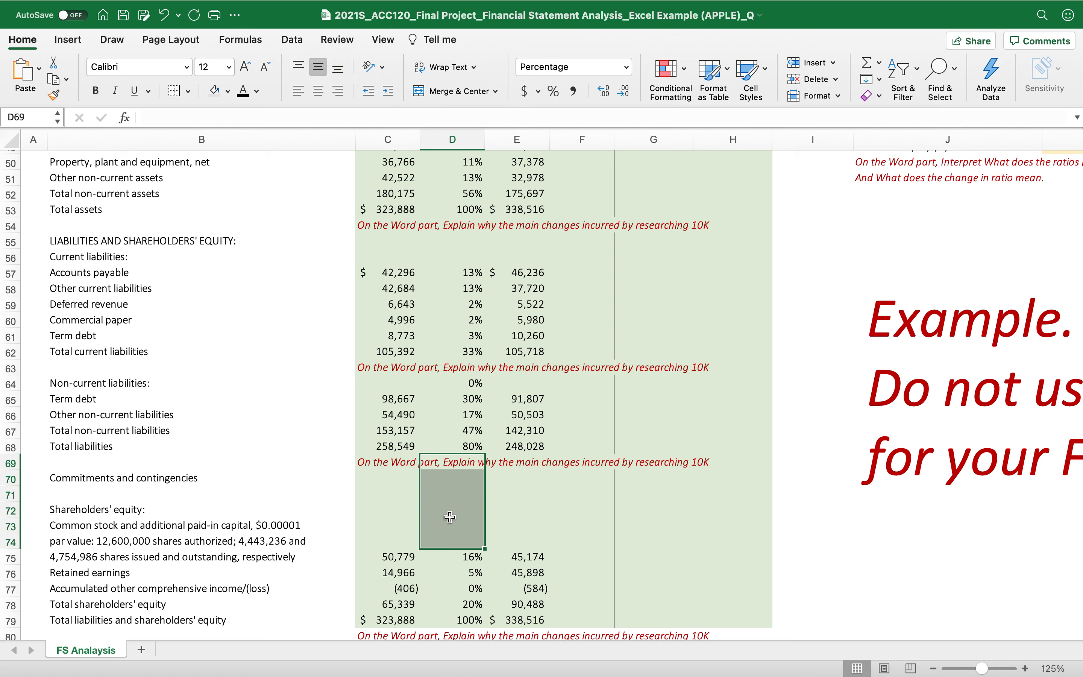
- Enter the 2019 vertical analysis formula =E40/E79 for cash and cash equivalents in F40
{"action": "scroll", "coordinate": [450, 517], "scroll_direction": "up", "scroll_amount": 10}
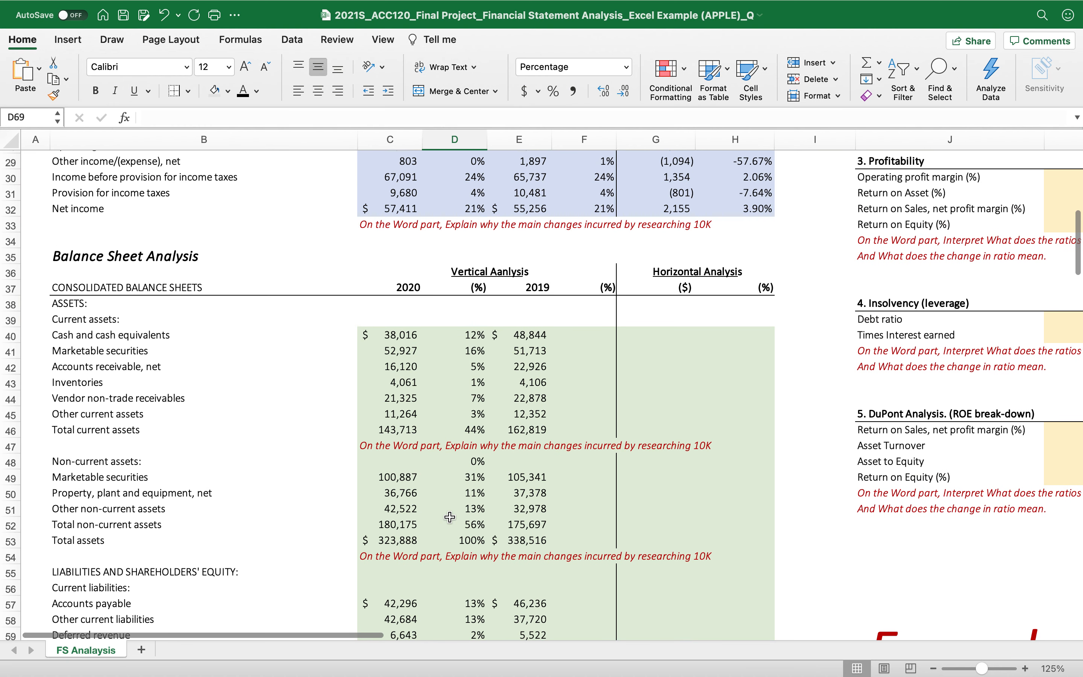
{"action": "scroll", "coordinate": [450, 517], "scroll_direction": "down", "scroll_amount": 1}
{"action": "left_click", "coordinate": [584, 323]}
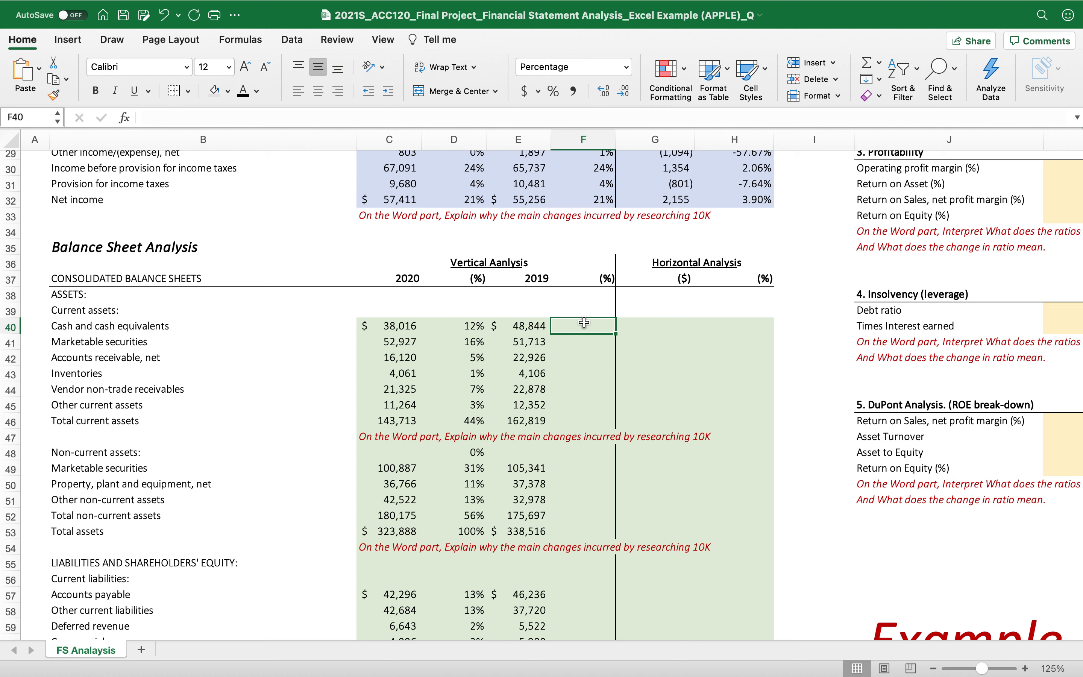
{"action": "type", "text": "="}
{"action": "left_click", "coordinate": [521, 328]}
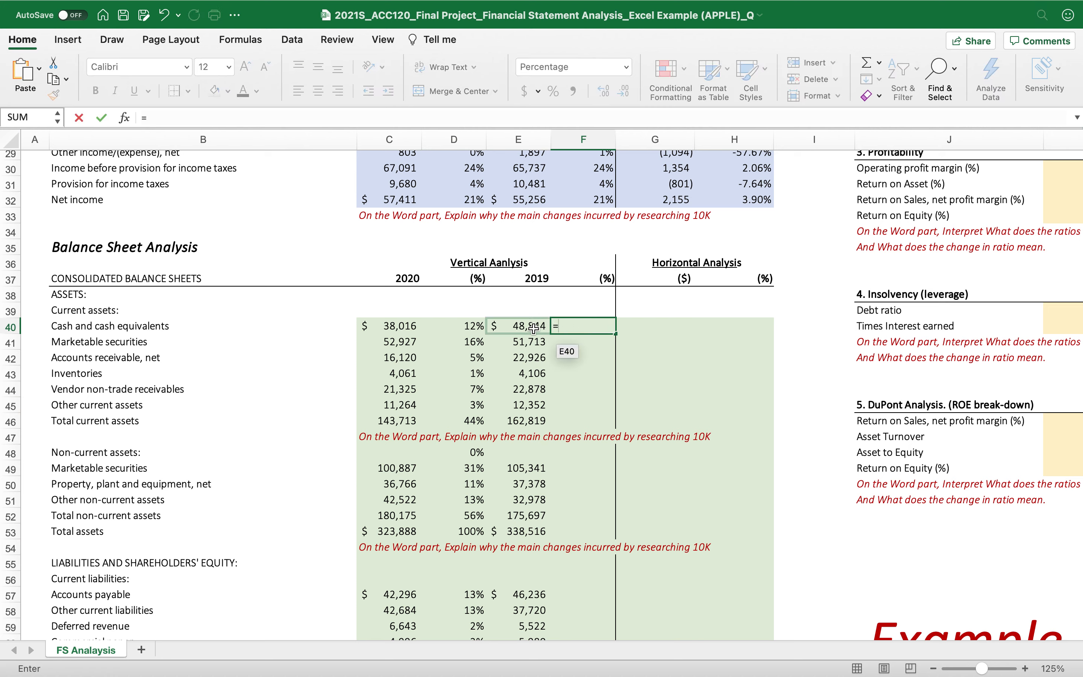
{"action": "type", "text": "/"}
{"action": "scroll", "coordinate": [556, 445], "scroll_direction": "down", "scroll_amount": 10}
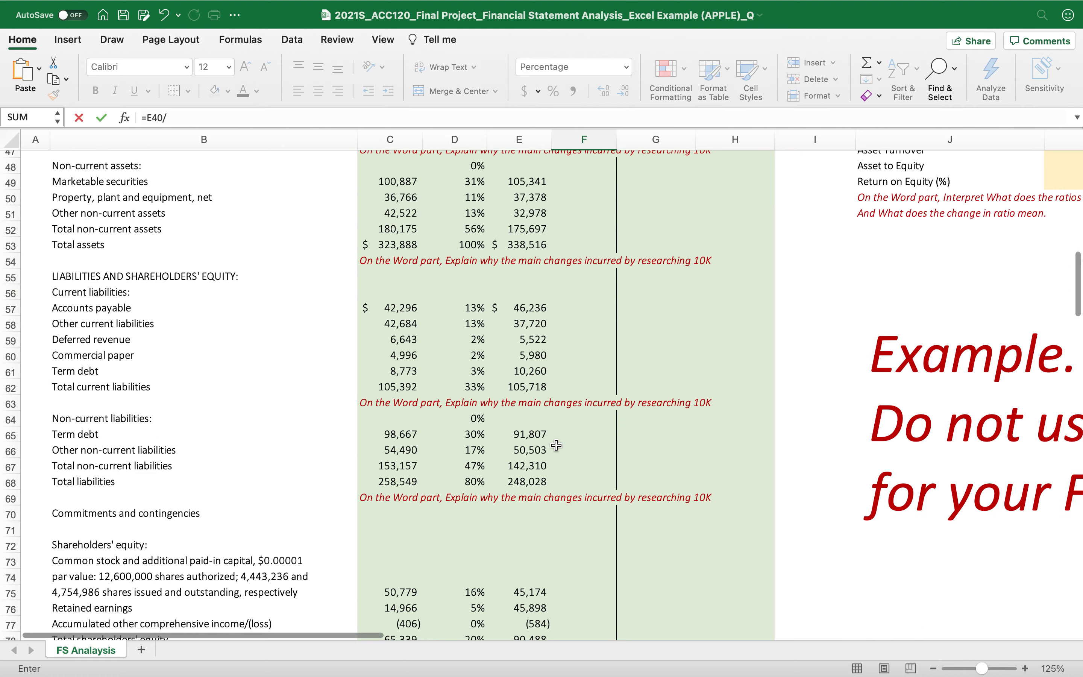
{"action": "scroll", "coordinate": [556, 444], "scroll_direction": "up", "scroll_amount": 2}
{"action": "left_click", "coordinate": [517, 401]}
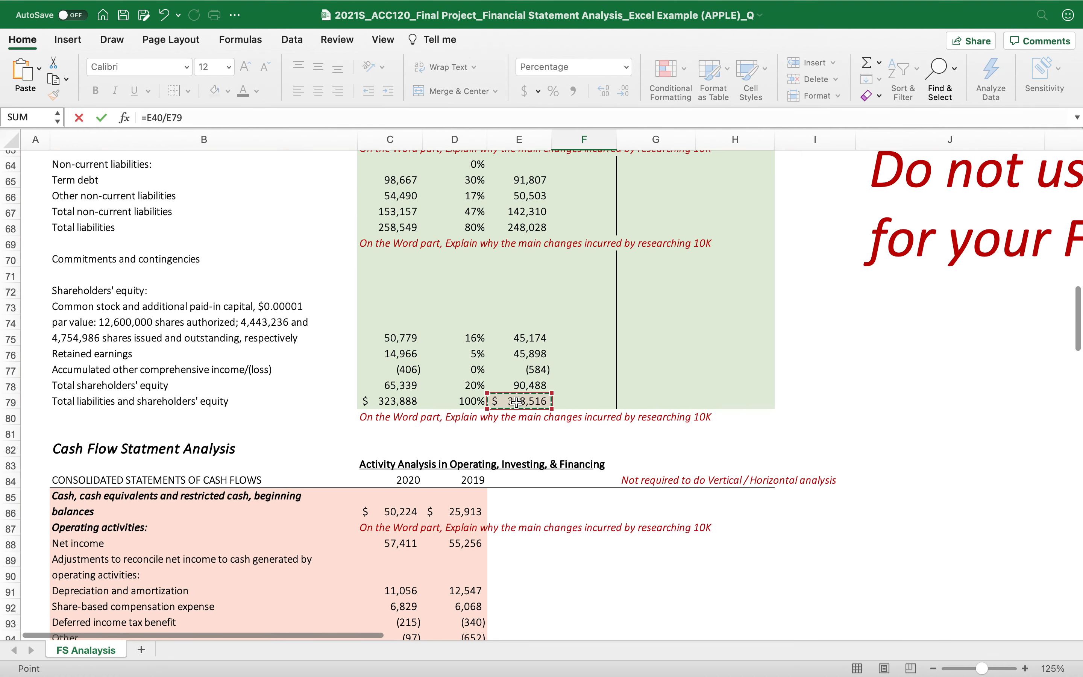
{"action": "key", "text": "Return"}
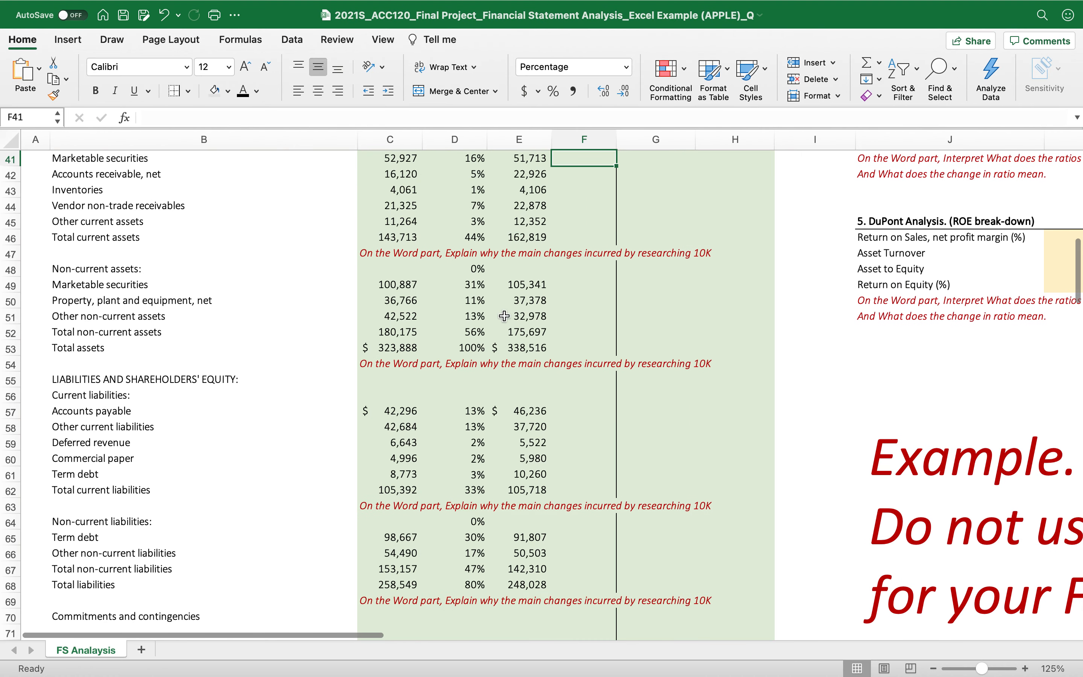
- Make the E79 reference absolute in F40 as =E40/$E$79 and fill the formula down to F79
{"action": "scroll", "coordinate": [504, 317], "scroll_direction": "up", "scroll_amount": 3}
{"action": "left_click", "coordinate": [600, 303]}
{"action": "double_click", "coordinate": [602, 303]}
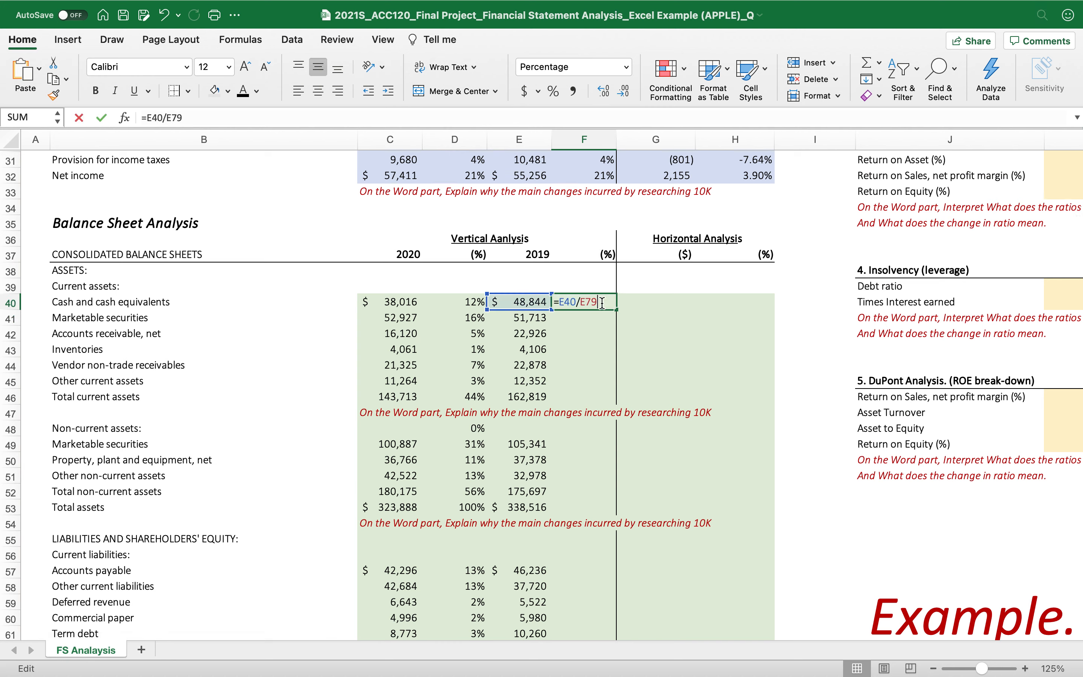
{"action": "key", "text": "F4"}
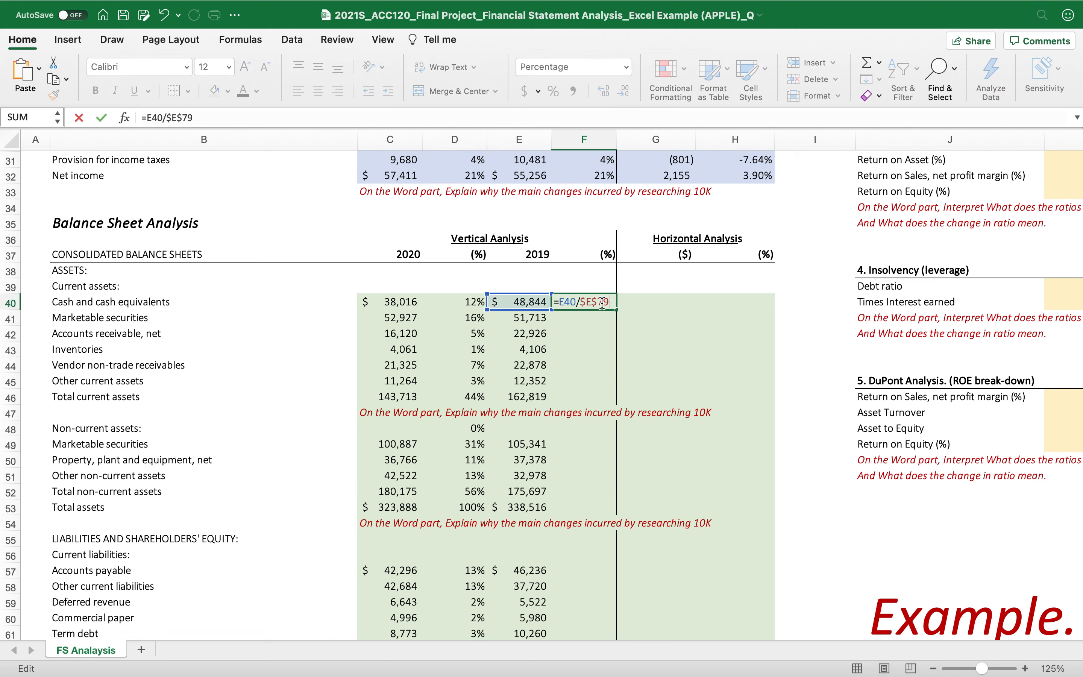
{"action": "key", "text": "Return"}
{"action": "left_click", "coordinate": [604, 304]}
{"action": "left_click_drag", "start_coordinate": [618, 310], "coordinate": [579, 488]}
{"action": "scroll", "coordinate": [588, 454], "scroll_direction": "up", "scroll_amount": 5}
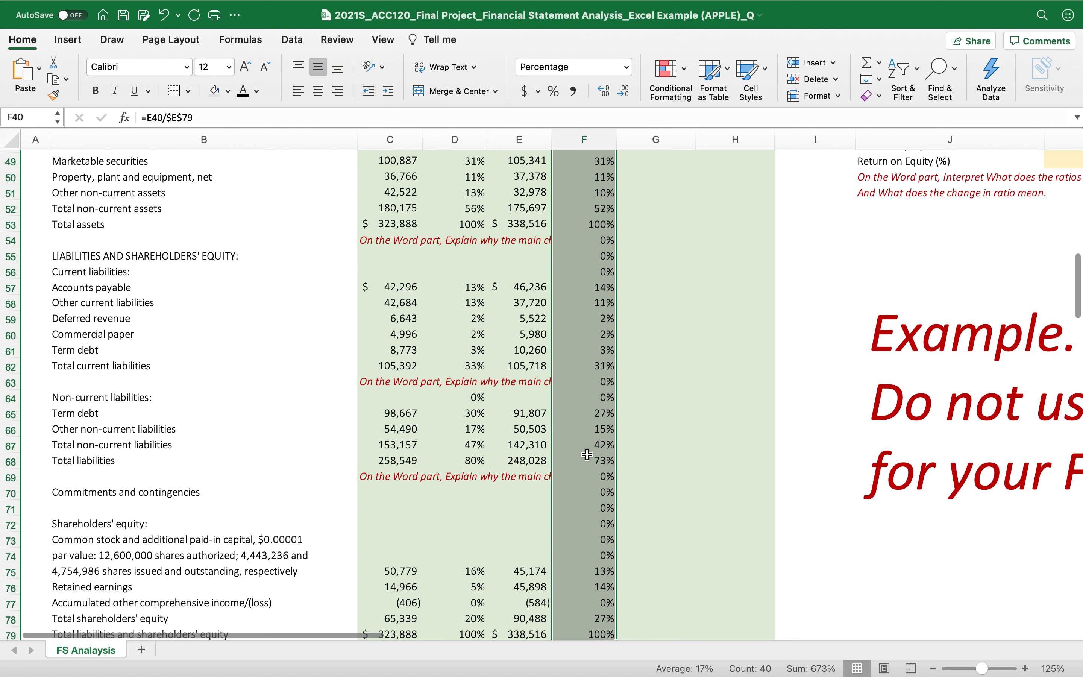
- Clear the unneeded percentage formulas in F47:F48 and in the non-current assets heading cell D48
{"action": "scroll", "coordinate": [587, 455], "scroll_direction": "up", "scroll_amount": 10}
{"action": "left_click_drag", "start_coordinate": [578, 475], "coordinate": [564, 482]}
{"action": "key", "text": "Delete"}
{"action": "left_click", "coordinate": [473, 485]}
{"action": "key", "text": "Delete"}
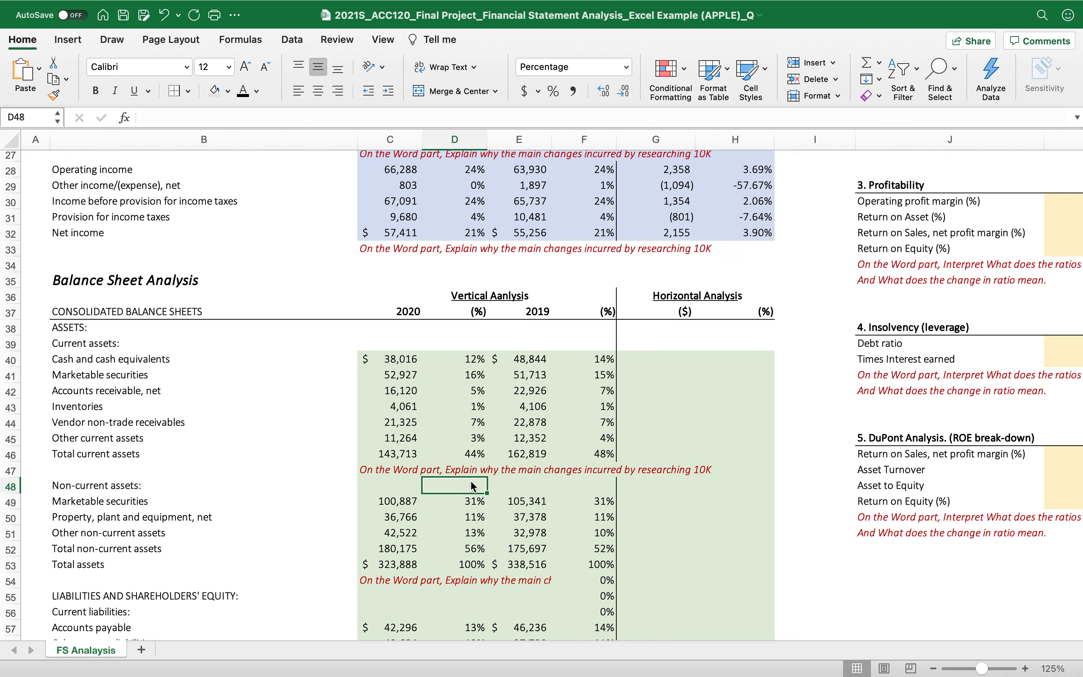
- Clear the unneeded 2019 percentage formulas from F54:F56 and from the note and heading rows starting at F63 and F69
{"action": "scroll", "coordinate": [605, 496], "scroll_direction": "down", "scroll_amount": 3}
{"action": "left_click_drag", "start_coordinate": [586, 466], "coordinate": [586, 496]}
{"action": "key", "text": "Delete"}
{"action": "scroll", "coordinate": [535, 532], "scroll_direction": "down", "scroll_amount": 3}
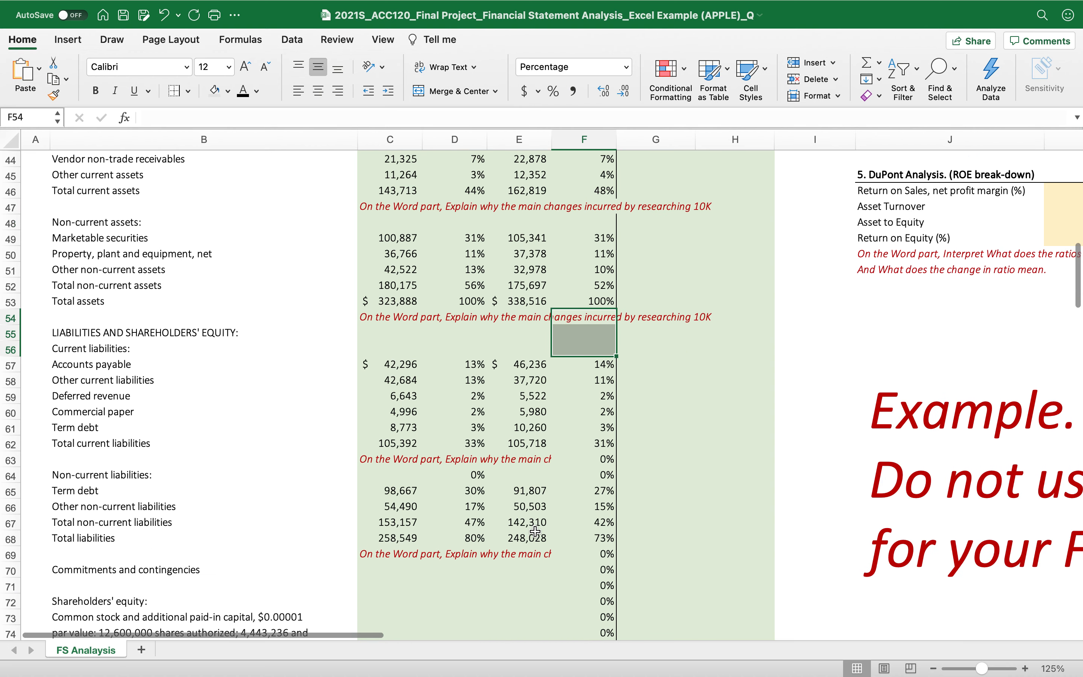
{"action": "left_click_drag", "start_coordinate": [591, 460], "coordinate": [590, 544]}
{"action": "key", "text": "Delete"}
{"action": "scroll", "coordinate": [532, 522], "scroll_direction": "down", "scroll_amount": 2}
{"action": "scroll", "coordinate": [533, 523], "scroll_direction": "down", "scroll_amount": 1}
{"action": "key", "text": "Delete"}
{"action": "scroll", "coordinate": [591, 544], "scroll_direction": "up", "scroll_amount": 8}
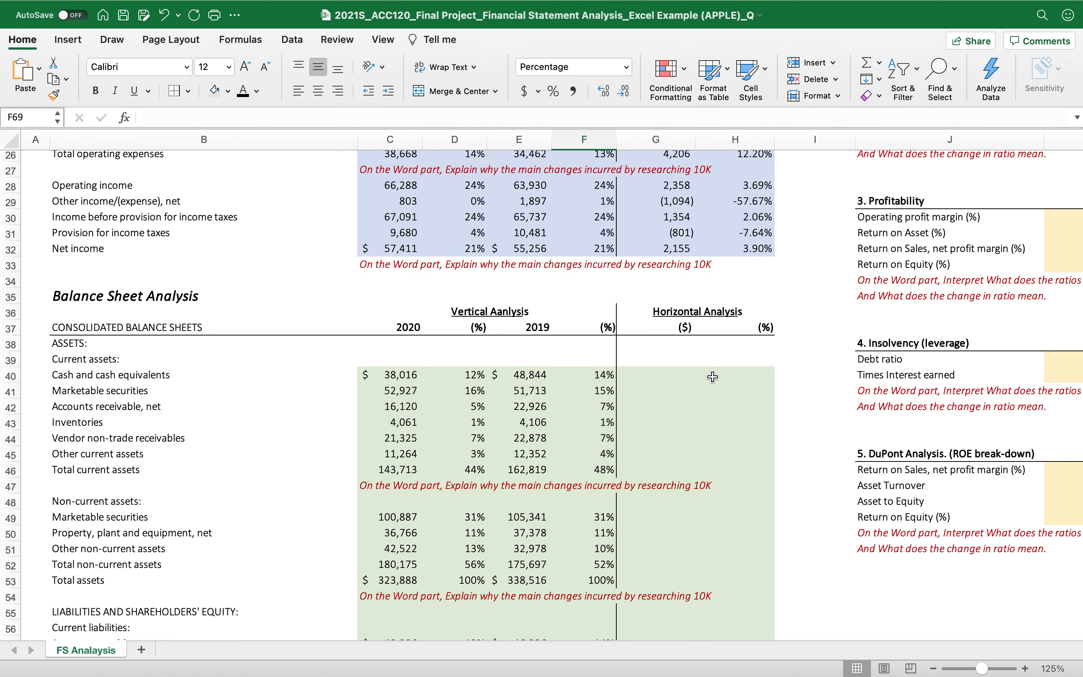
- Enter the dollar-change formula =C40-E40 for cash and cash equivalents in G40 and fill it down to G79
{"action": "left_click", "coordinate": [662, 379]}
{"action": "type", "text": "="}
{"action": "left_click", "coordinate": [388, 375]}
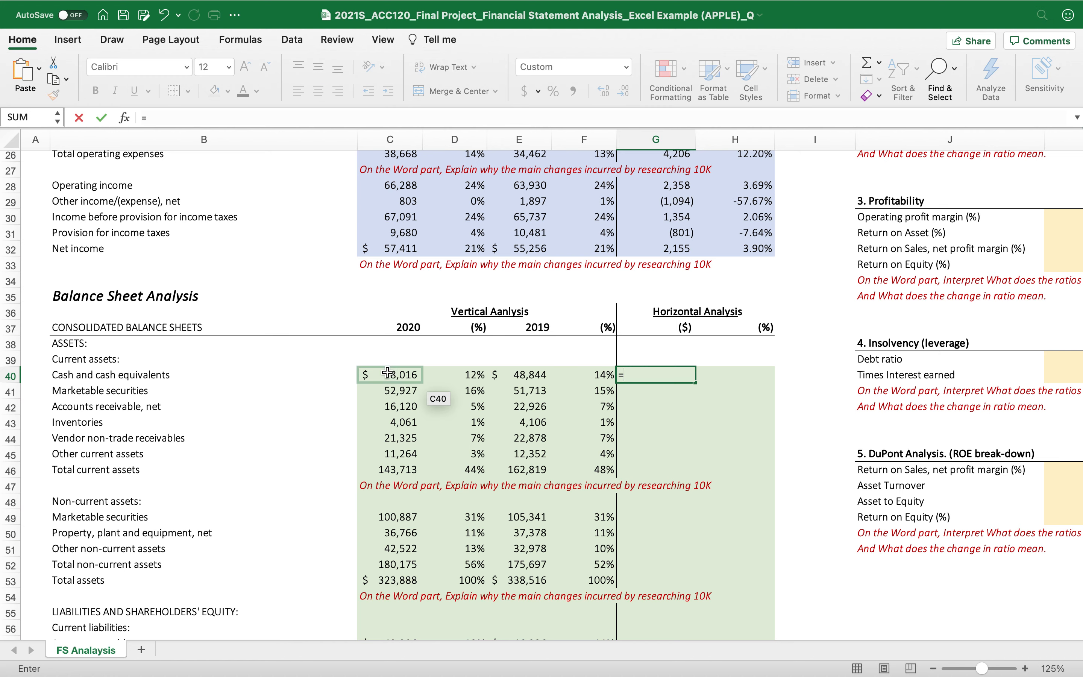
{"action": "type", "text": "-"}
{"action": "left_click", "coordinate": [519, 375]}
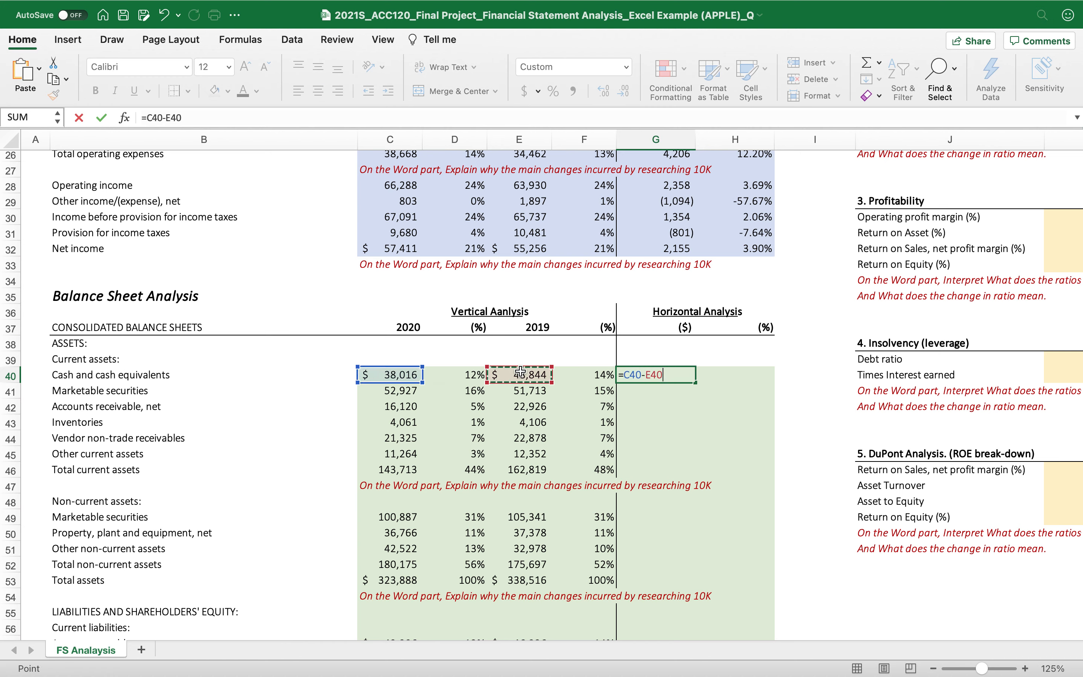
{"action": "key", "text": "Return"}
{"action": "left_click", "coordinate": [692, 376]}
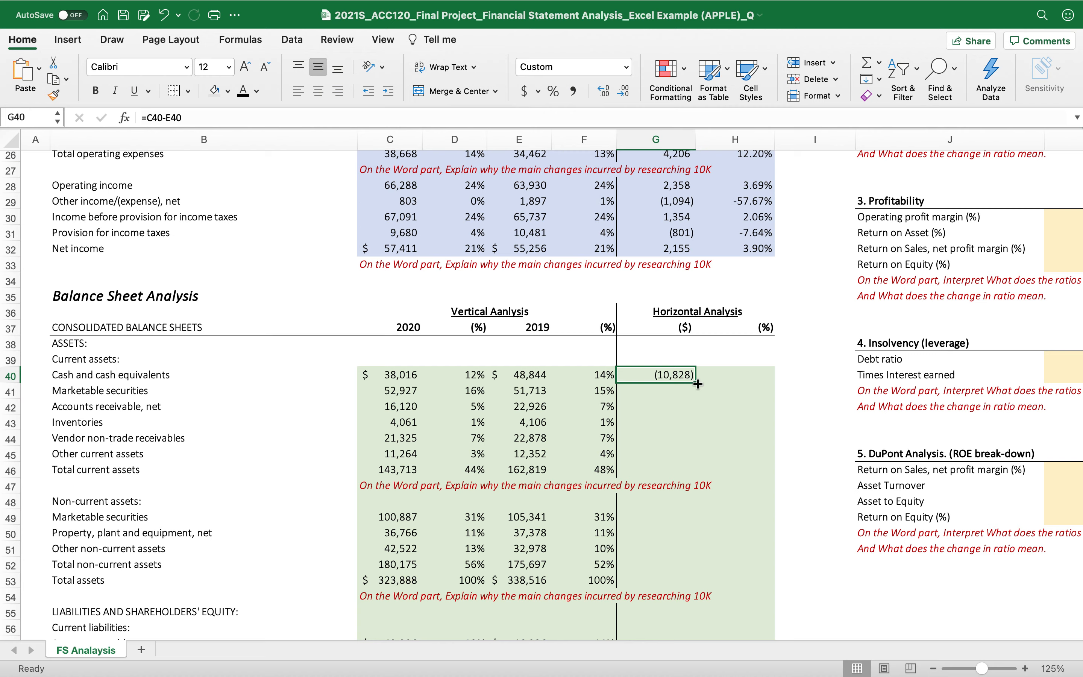
{"action": "left_click_drag", "start_coordinate": [697, 383], "coordinate": [656, 370]}
- Clear the unneeded dollar-change formulas from the note and heading rows in G47:G48, G54:G56, G63:G64 and G69:G74
{"action": "scroll", "coordinate": [716, 334], "scroll_direction": "up", "scroll_amount": 12}
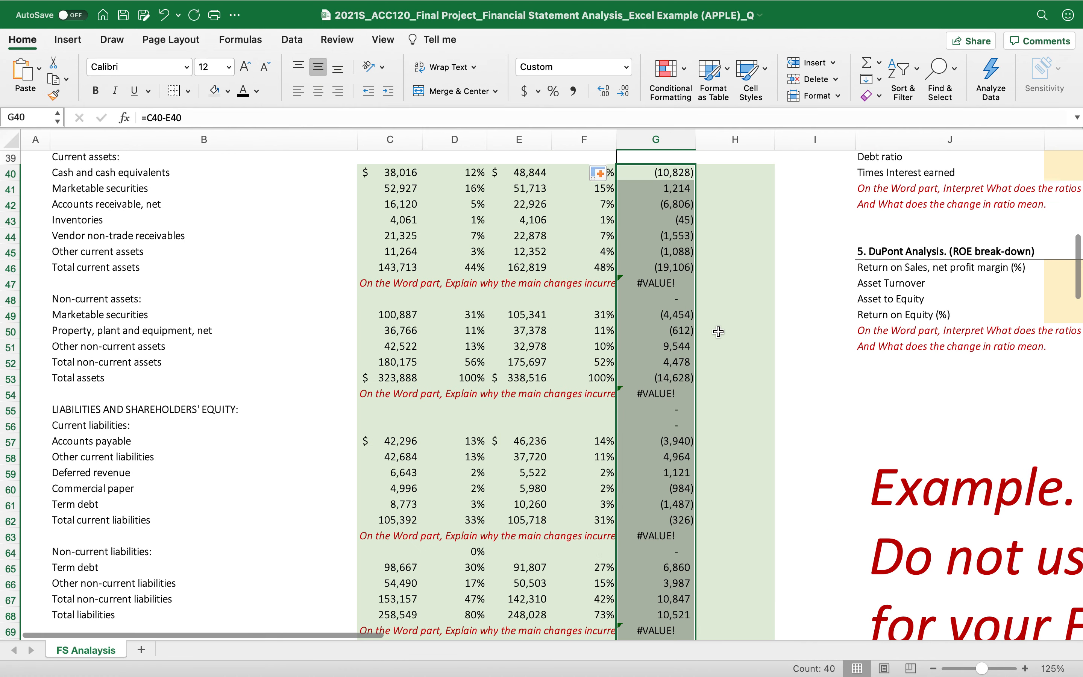
{"action": "left_click_drag", "start_coordinate": [658, 400], "coordinate": [658, 419]}
{"action": "key", "text": "Delete"}
{"action": "left_click", "coordinate": [656, 515]}
{"action": "left_click_drag", "start_coordinate": [656, 515], "coordinate": [656, 543]}
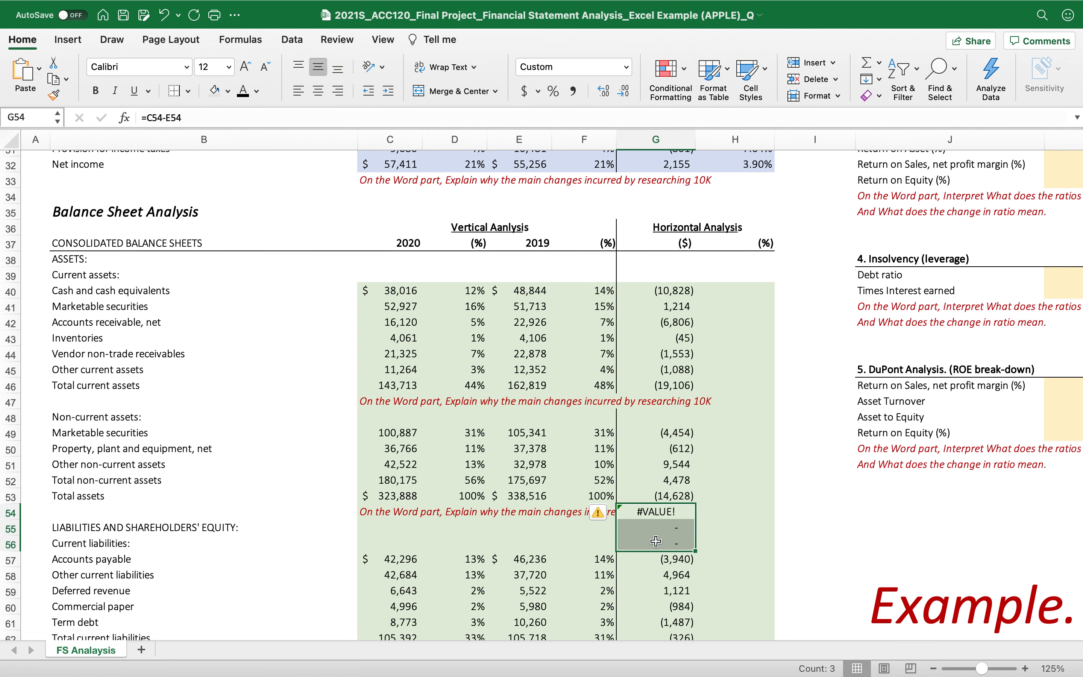
{"action": "key", "text": "Delete"}
{"action": "scroll", "coordinate": [656, 542], "scroll_direction": "down", "scroll_amount": 7}
{"action": "left_click_drag", "start_coordinate": [654, 357], "coordinate": [654, 369]}
{"action": "key", "text": "Delete"}
{"action": "left_click_drag", "start_coordinate": [640, 446], "coordinate": [641, 527]}
{"action": "key", "text": "Delete"}
- Enter the percentage-change formula =G40/E40 for cash and cash equivalents in H40 and fill it down to H79
{"action": "scroll", "coordinate": [632, 407], "scroll_direction": "up", "scroll_amount": 8}
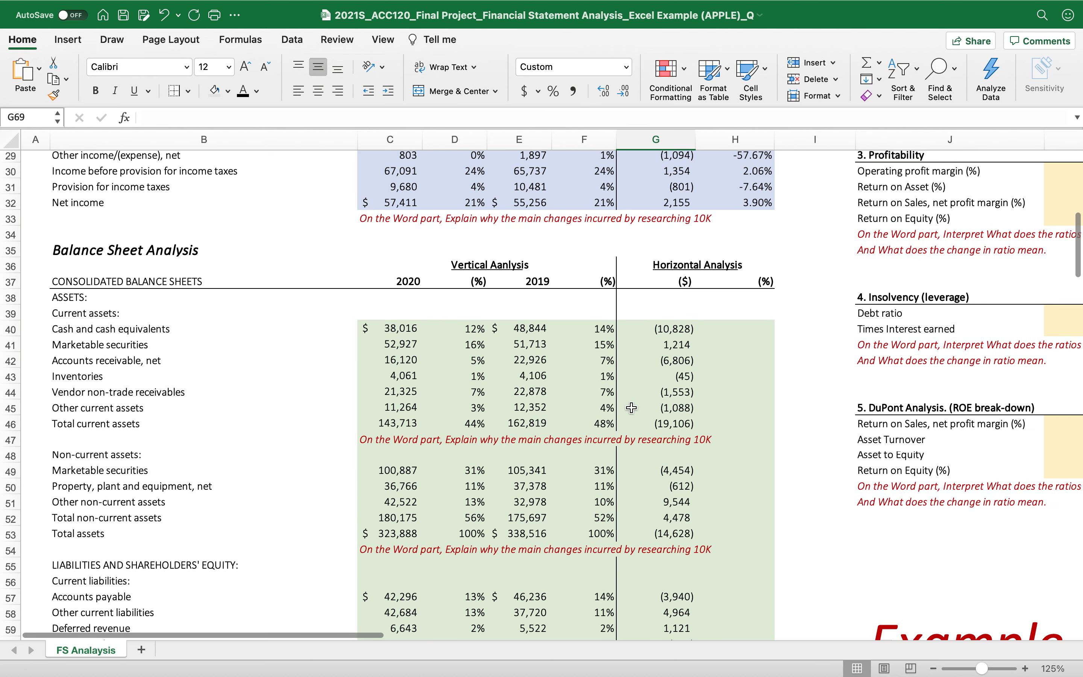
{"action": "left_click", "coordinate": [743, 328]}
{"action": "type", "text": "="}
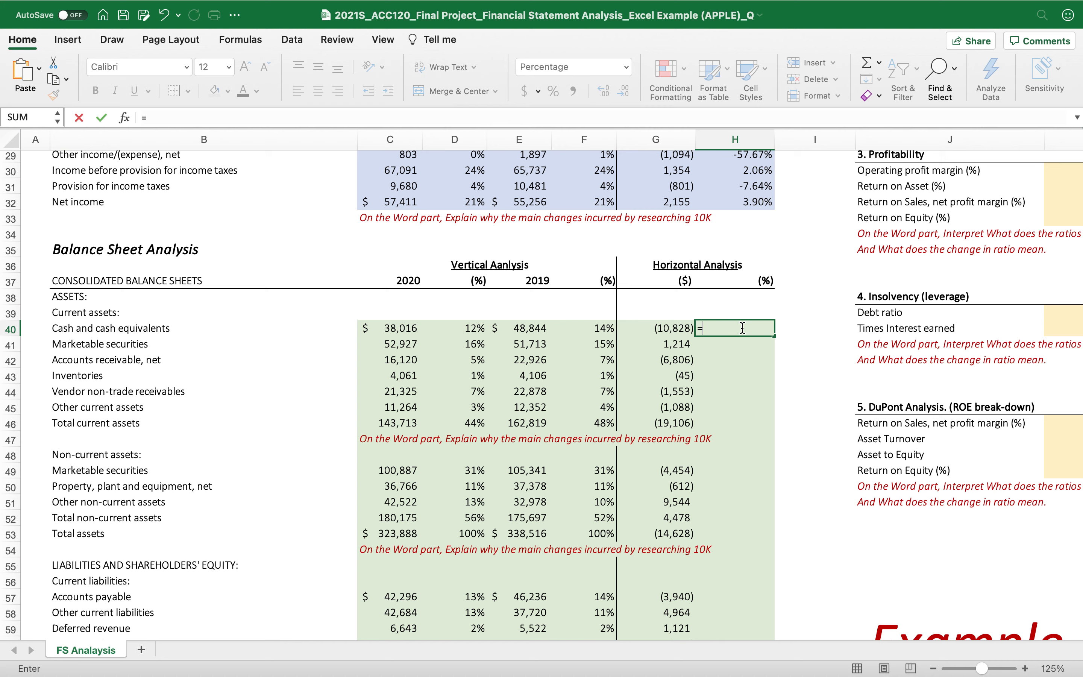
{"action": "left_click", "coordinate": [653, 330]}
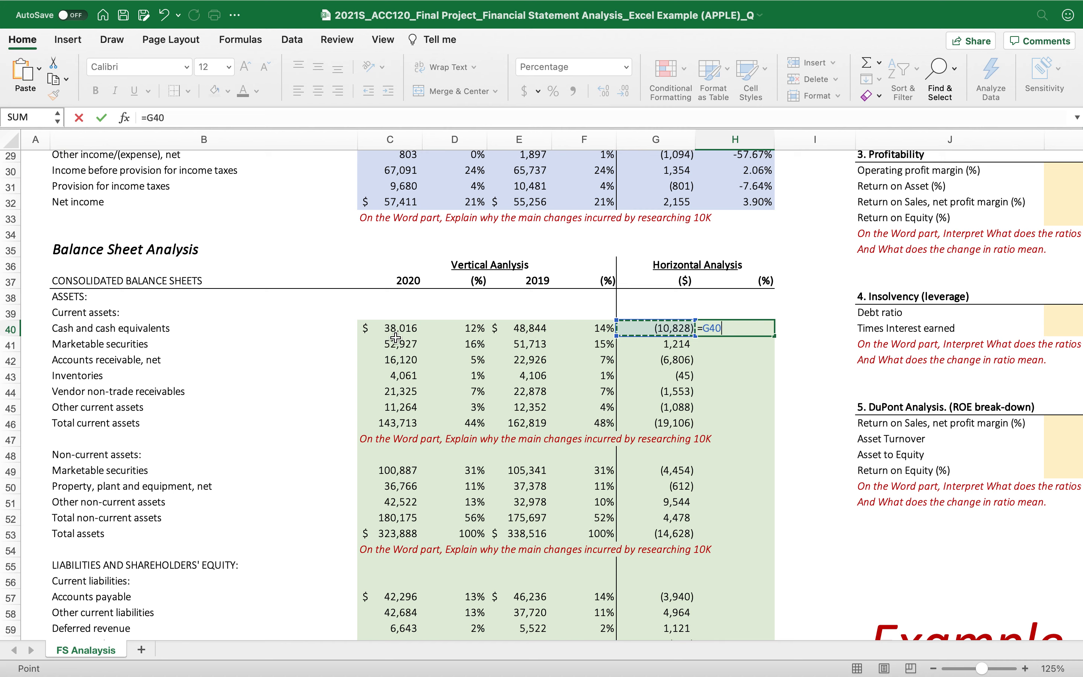
{"action": "type", "text": "/"}
{"action": "left_click", "coordinate": [509, 330]}
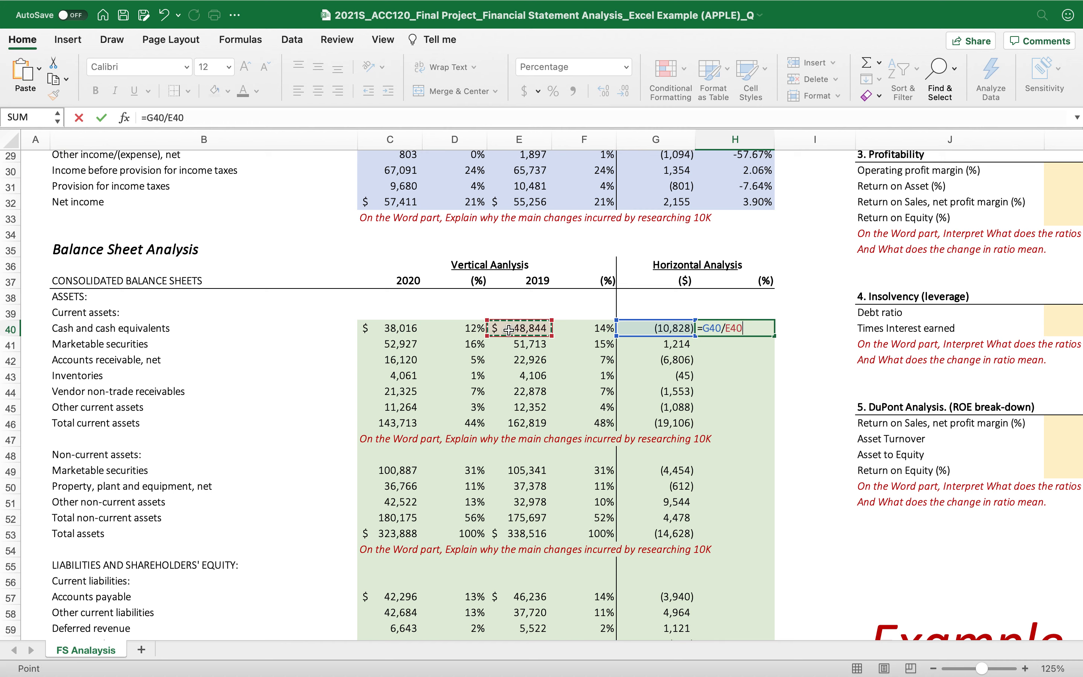
{"action": "key", "text": "Return"}
{"action": "left_click", "coordinate": [739, 329]}
{"action": "left_click_drag", "start_coordinate": [775, 336], "coordinate": [732, 229]}
- Clear the unneeded percentage-change formulas from the note and heading rows in H47:H48, H54:H56, H63:H64 and H69:H74
{"action": "scroll", "coordinate": [734, 313], "scroll_direction": "up", "scroll_amount": 18}
{"action": "scroll", "coordinate": [737, 368], "scroll_direction": "down", "scroll_amount": 5}
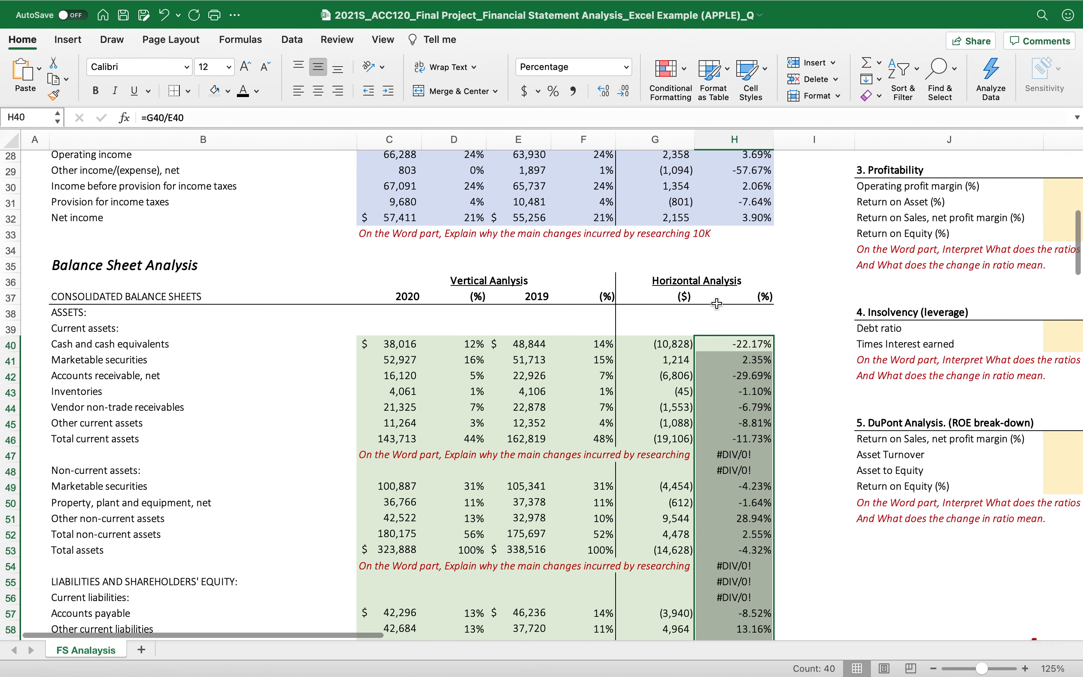
{"action": "left_click_drag", "start_coordinate": [737, 369], "coordinate": [737, 384]}
{"action": "key", "text": "Delete"}
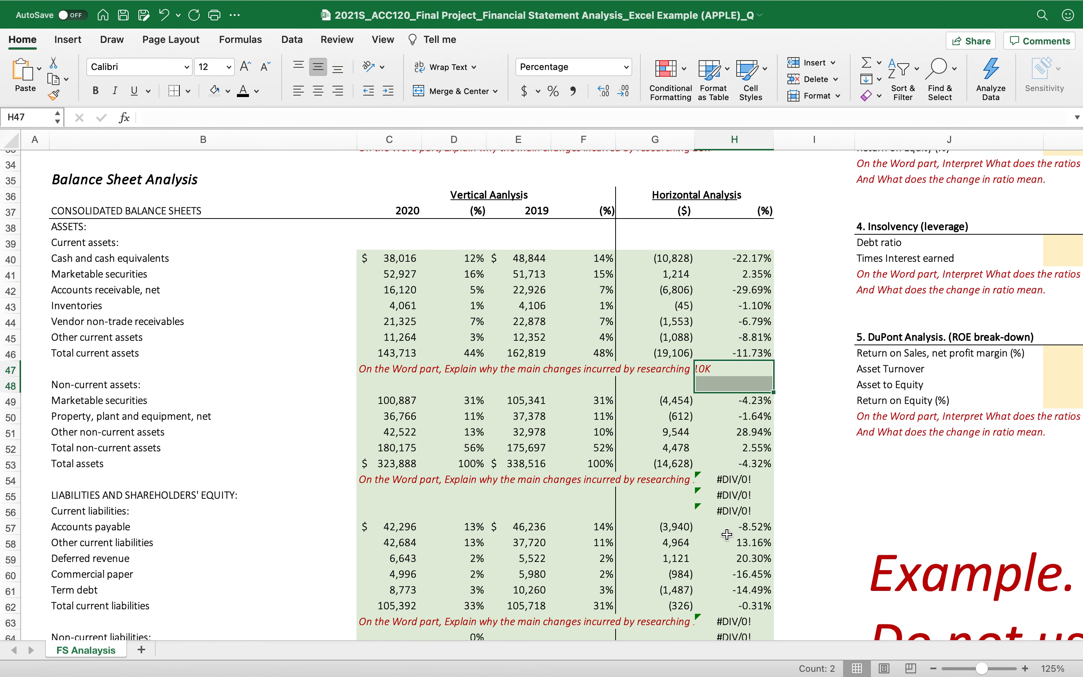
{"action": "left_click_drag", "start_coordinate": [721, 480], "coordinate": [725, 515]}
{"action": "key", "text": "Delete"}
{"action": "scroll", "coordinate": [723, 497], "scroll_direction": "down", "scroll_amount": 4}
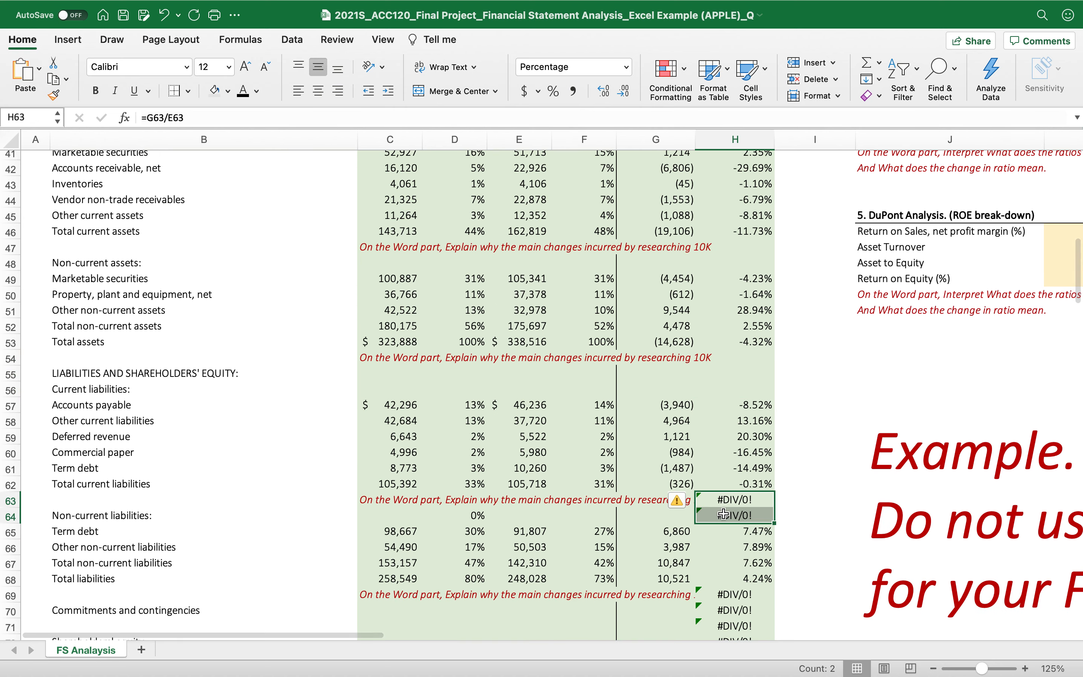
{"action": "key", "text": "Delete"}
{"action": "scroll", "coordinate": [755, 399], "scroll_direction": "down", "scroll_amount": 6}
{"action": "left_click_drag", "start_coordinate": [732, 411], "coordinate": [735, 491]}
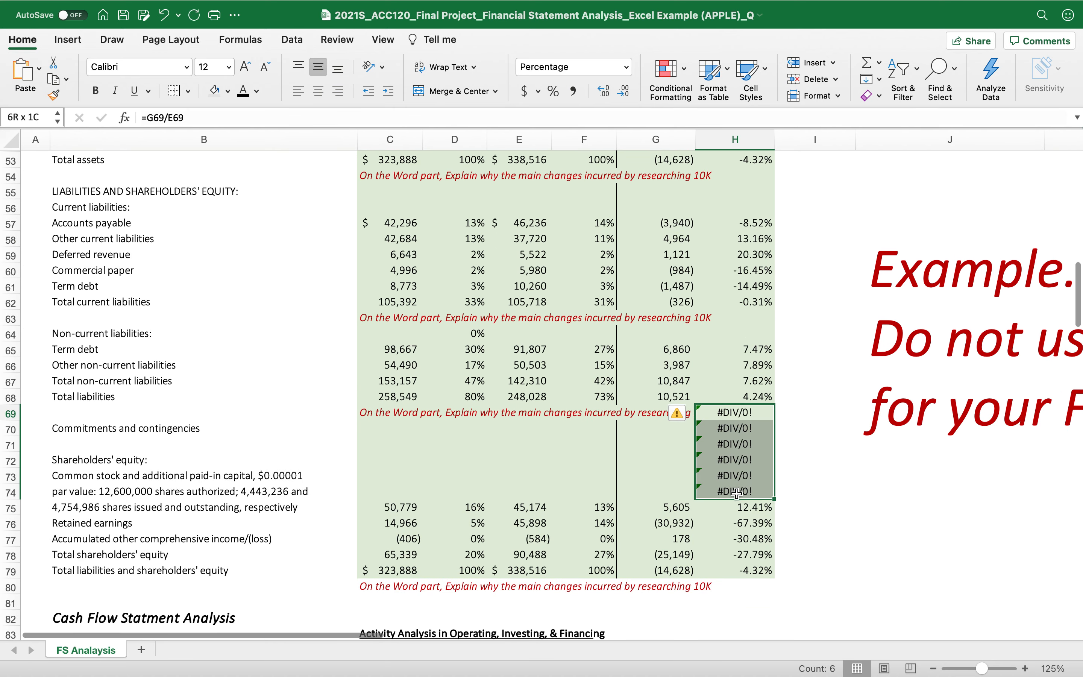
{"action": "key", "text": "Delete"}
- Examine the 2020 vertical analysis percentages of the current and non-current assets against total assets
{"action": "scroll", "coordinate": [677, 433], "scroll_direction": "up", "scroll_amount": 10}
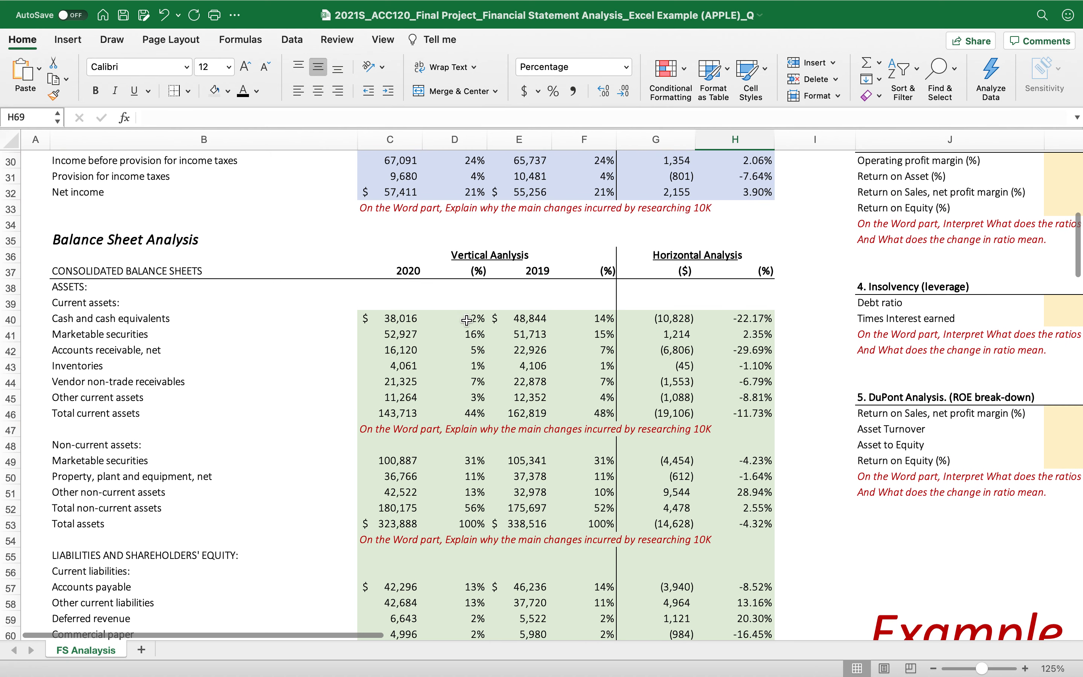
{"action": "left_click_drag", "start_coordinate": [446, 320], "coordinate": [447, 398]}
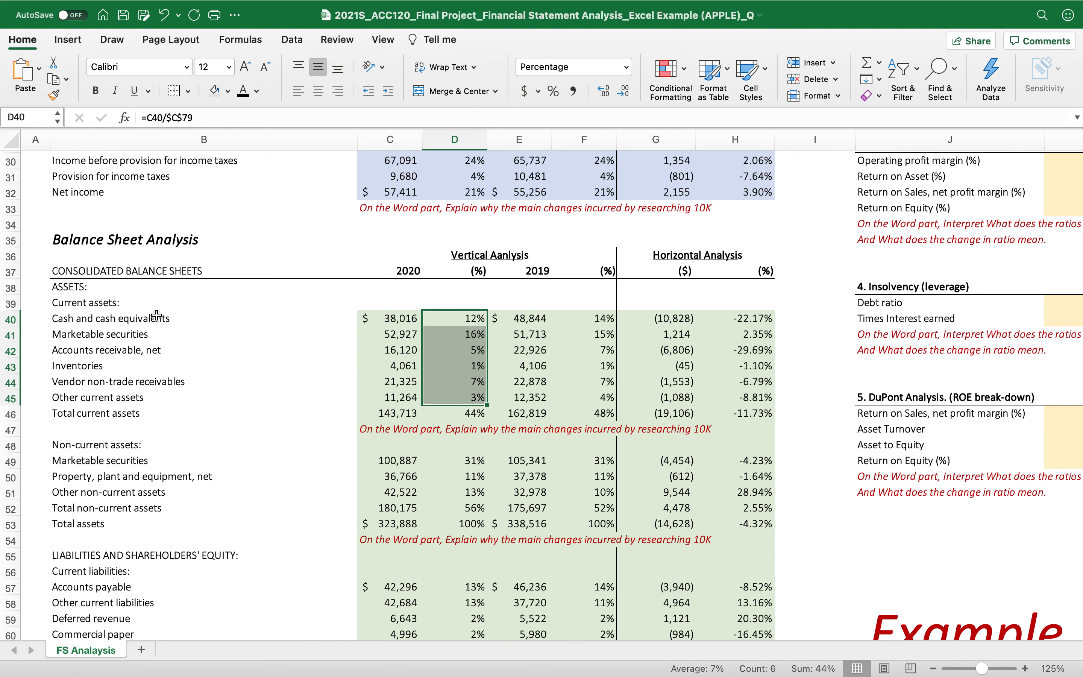
{"action": "left_click", "coordinate": [433, 320]}
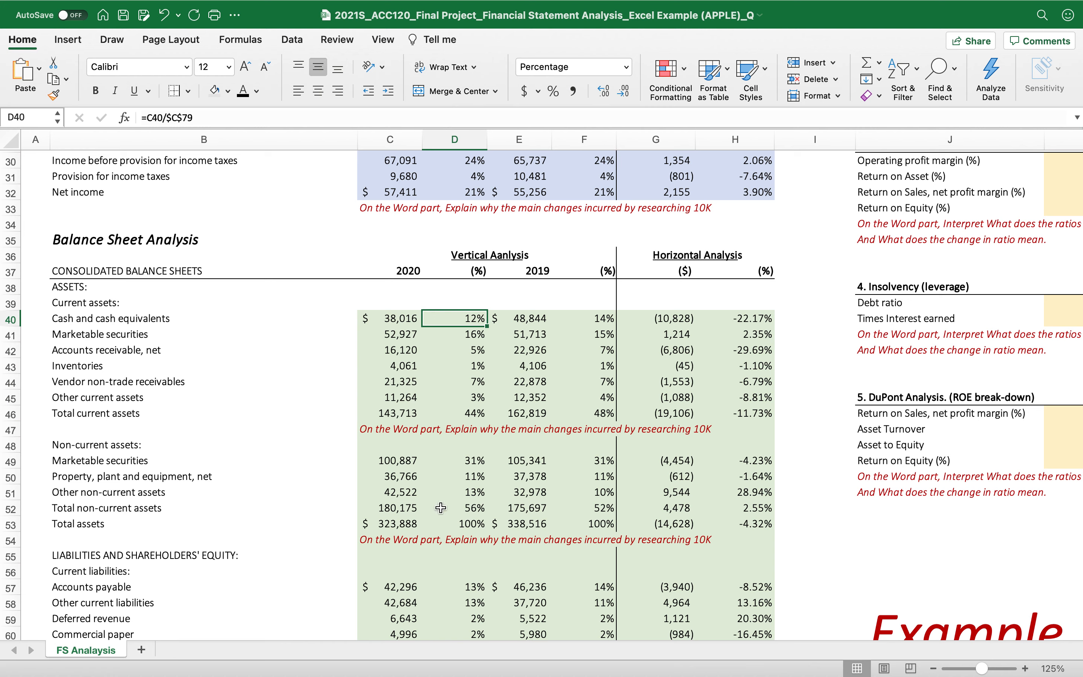
{"action": "left_click", "coordinate": [391, 526]}
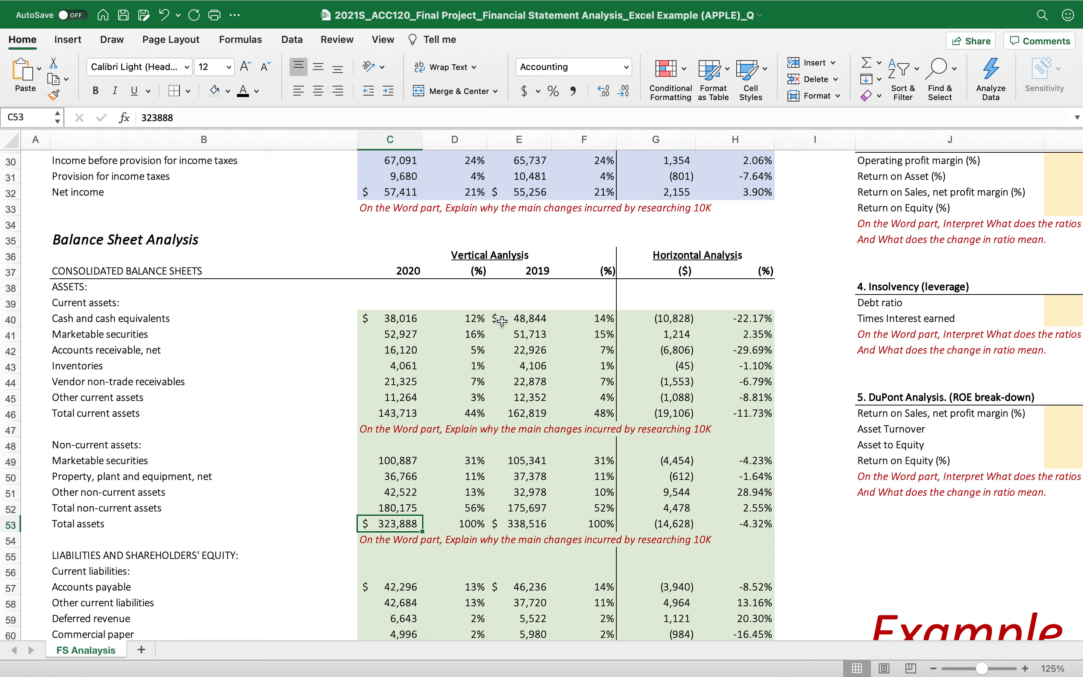
{"action": "left_click", "coordinate": [447, 319]}
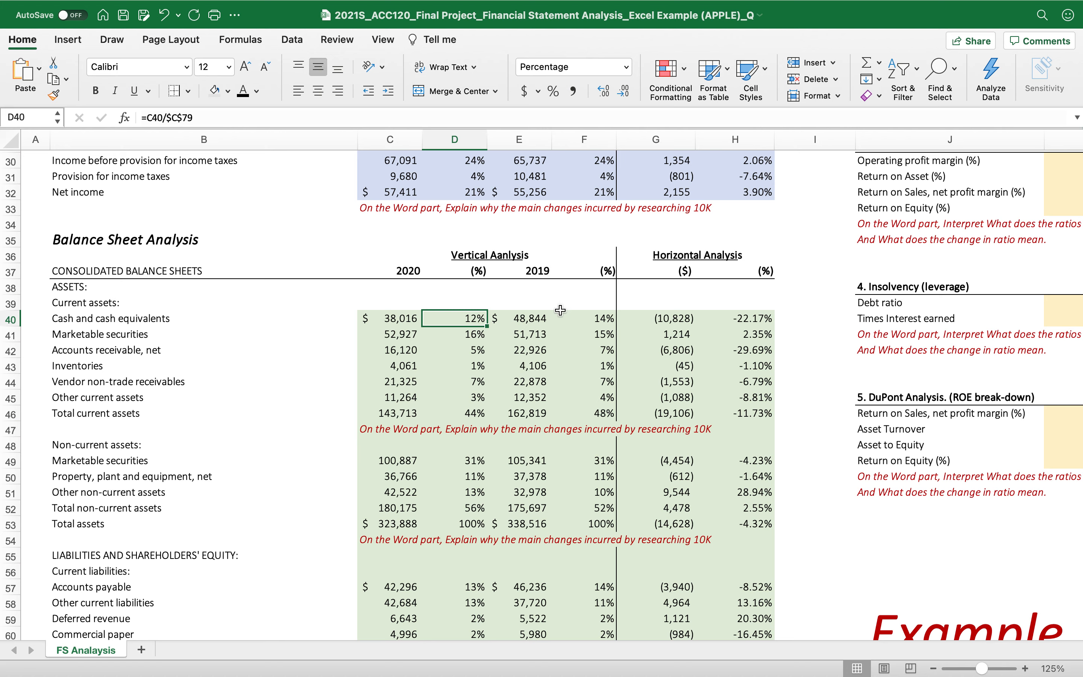
{"action": "scroll", "coordinate": [507, 386], "scroll_direction": "down", "scroll_amount": 2}
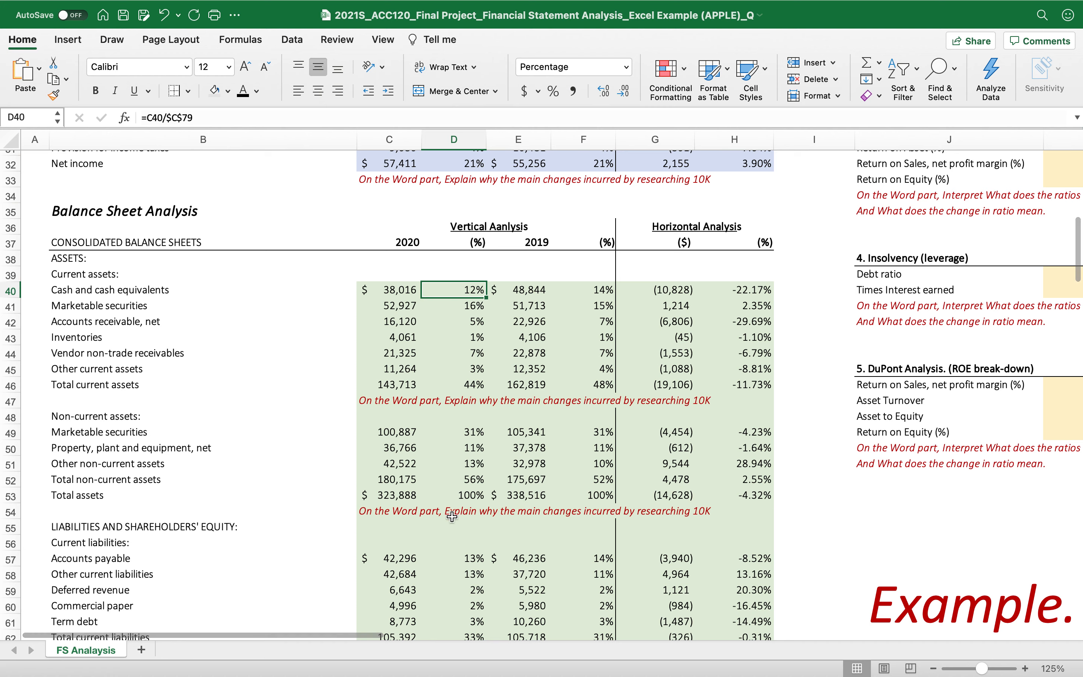
{"action": "left_click", "coordinate": [460, 478]}
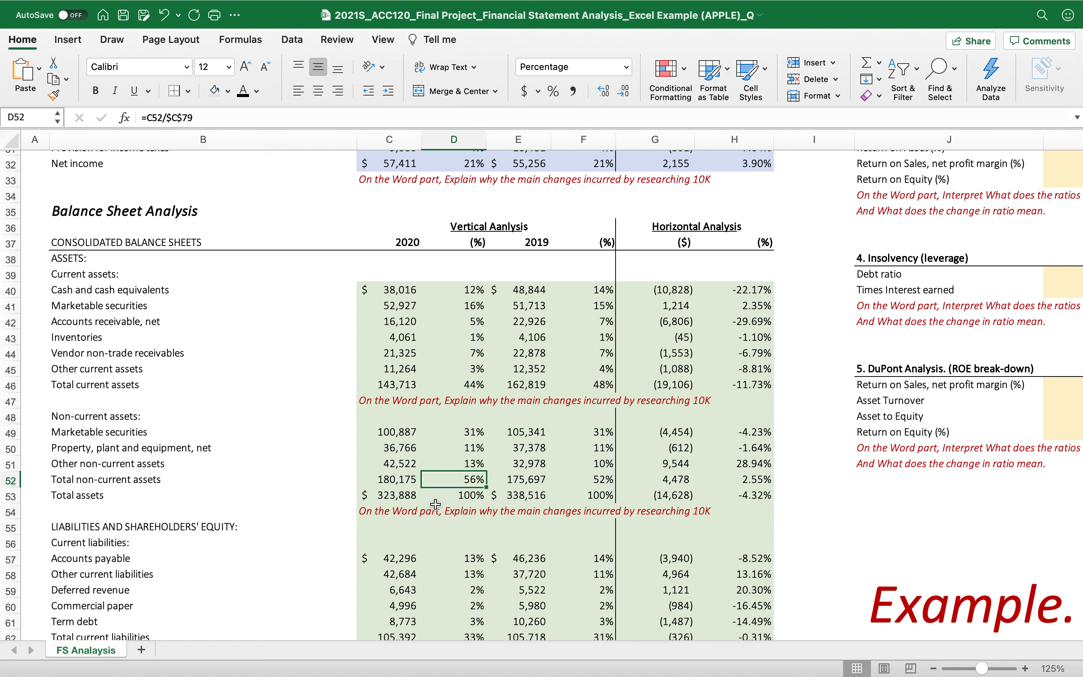
- Examine the vertical analysis of non-current term debt and compare the total liabilities percentages for 2020 and 2019
{"action": "scroll", "coordinate": [436, 504], "scroll_direction": "down", "scroll_amount": 5}
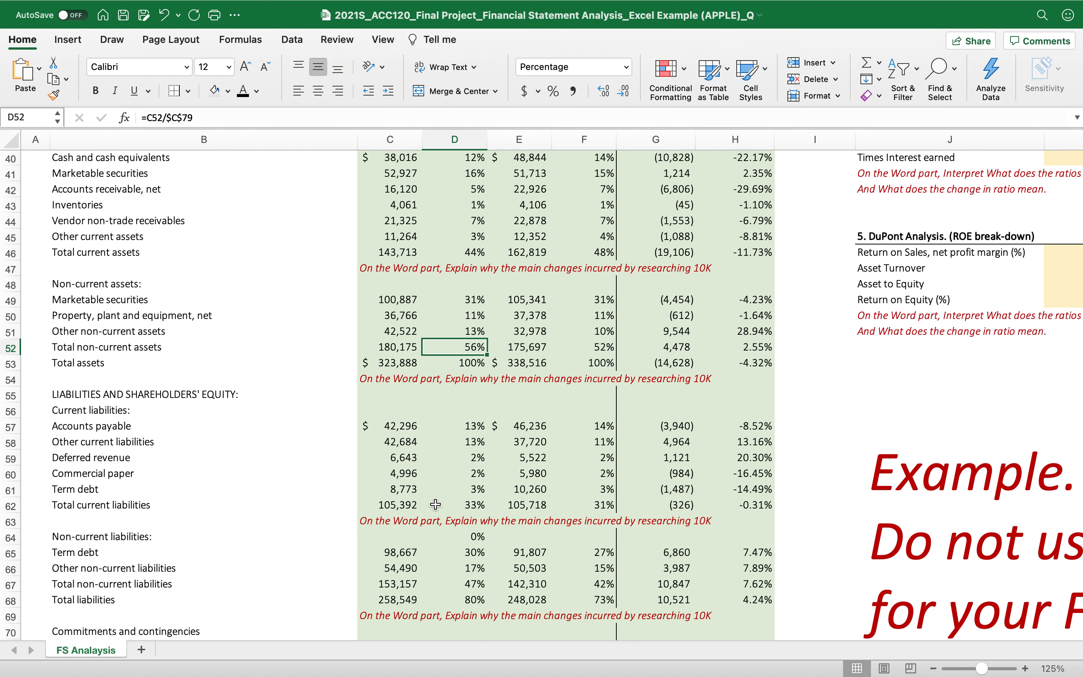
{"action": "scroll", "coordinate": [436, 504], "scroll_direction": "down", "scroll_amount": 1}
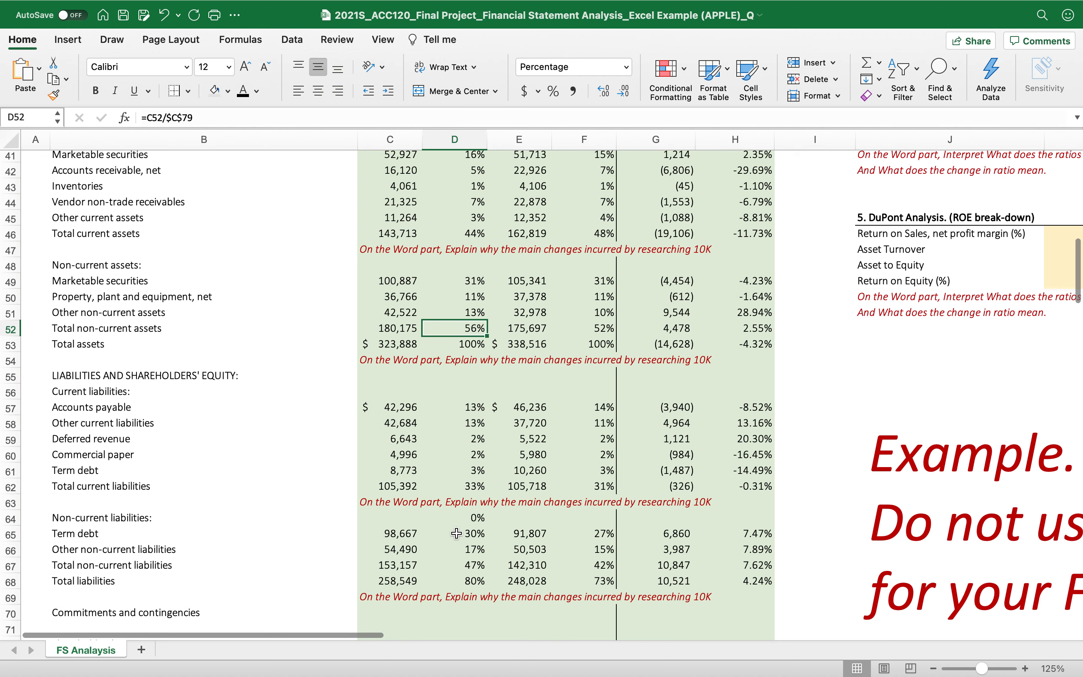
{"action": "left_click", "coordinate": [450, 534]}
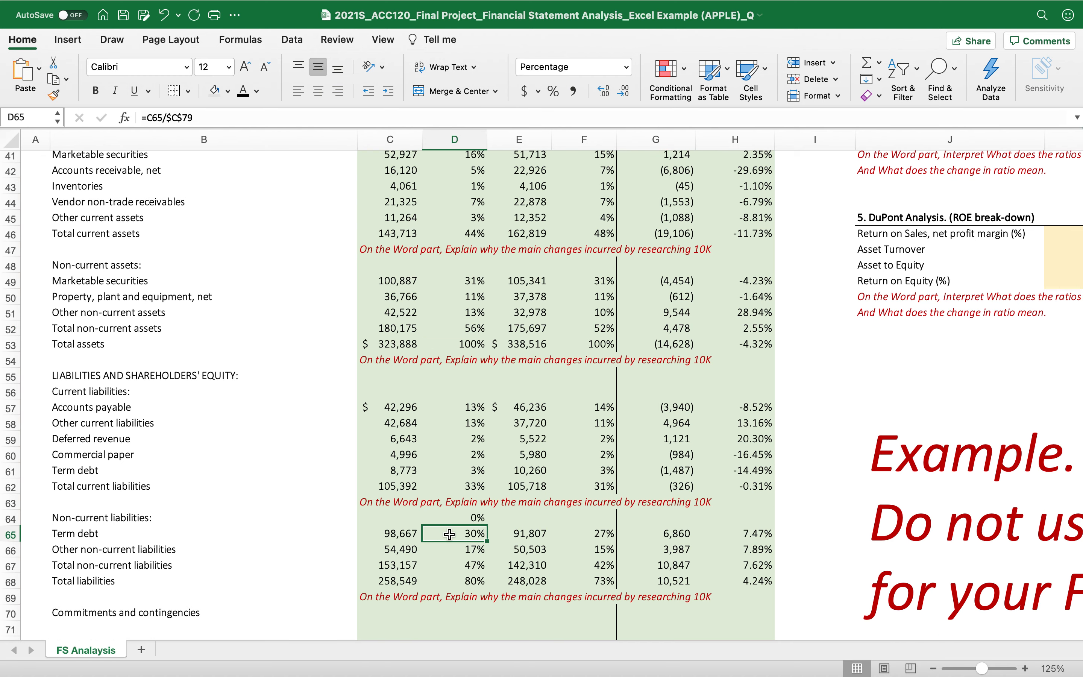
{"action": "left_click", "coordinate": [555, 528]}
{"action": "left_click", "coordinate": [393, 537]}
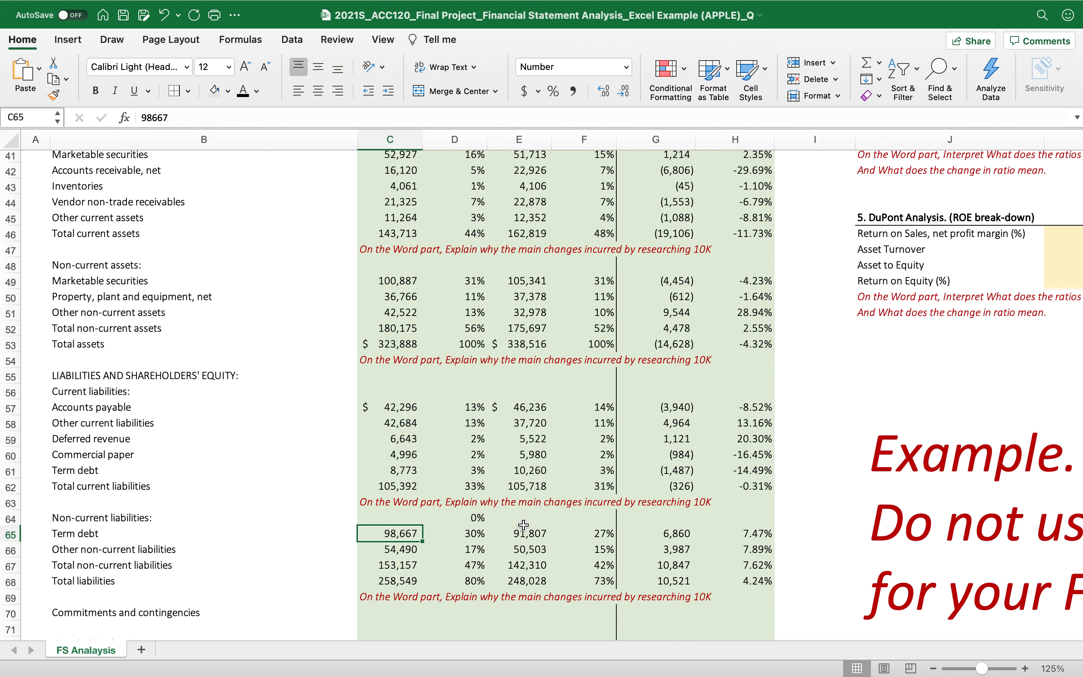
{"action": "left_click", "coordinate": [463, 534]}
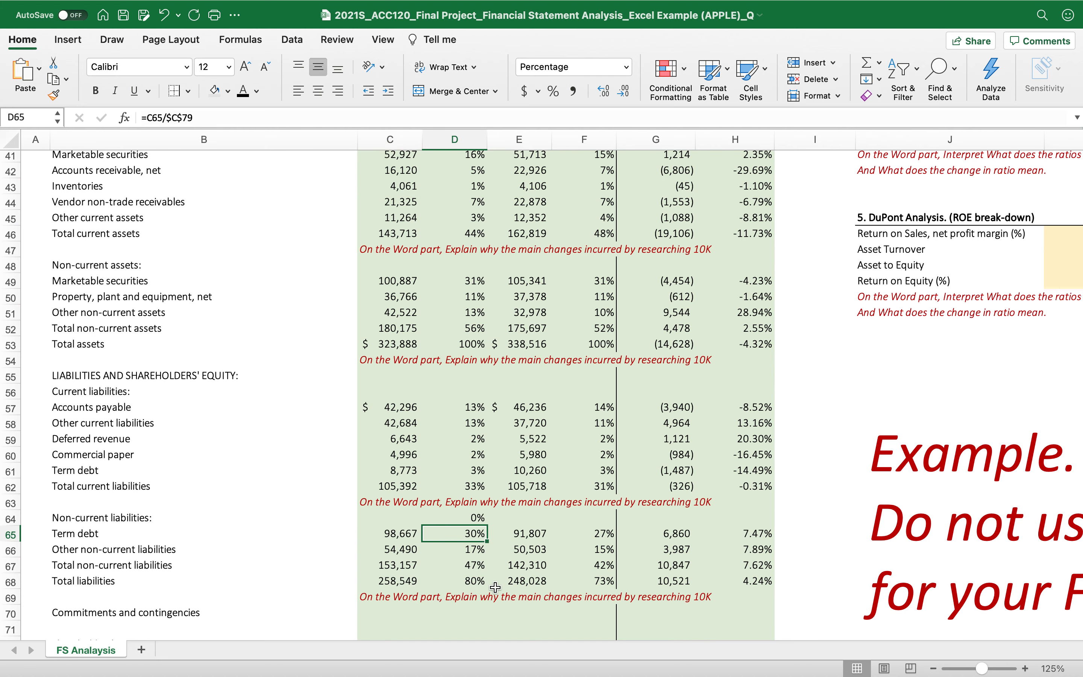
{"action": "scroll", "coordinate": [495, 587], "scroll_direction": "down", "scroll_amount": 8}
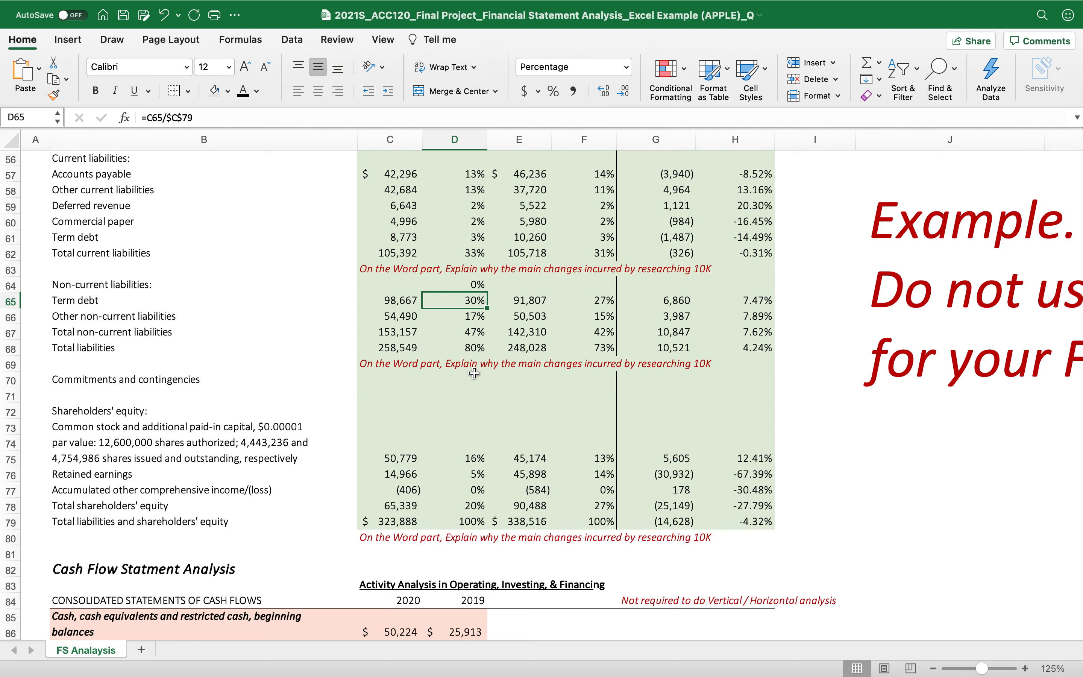
{"action": "left_click", "coordinate": [450, 346]}
{"action": "left_click", "coordinate": [601, 348]}
{"action": "left_click", "coordinate": [451, 348]}
{"action": "left_click", "coordinate": [433, 303]}
- Review the horizontal analysis changes for cash, marketable securities, receivables and the remaining balance sheet items
{"action": "scroll", "coordinate": [572, 332], "scroll_direction": "up", "scroll_amount": 7}
{"action": "left_click", "coordinate": [678, 249]}
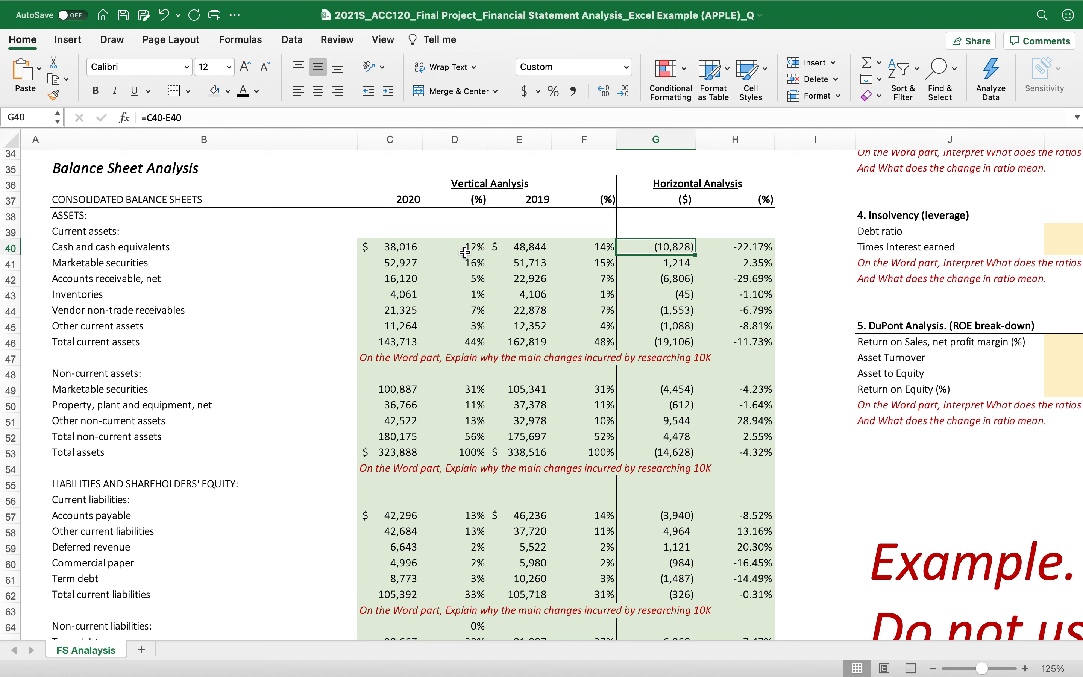
{"action": "left_click", "coordinate": [441, 280]}
{"action": "left_click", "coordinate": [718, 277]}
{"action": "left_click", "coordinate": [665, 246]}
{"action": "left_click", "coordinate": [655, 263]}
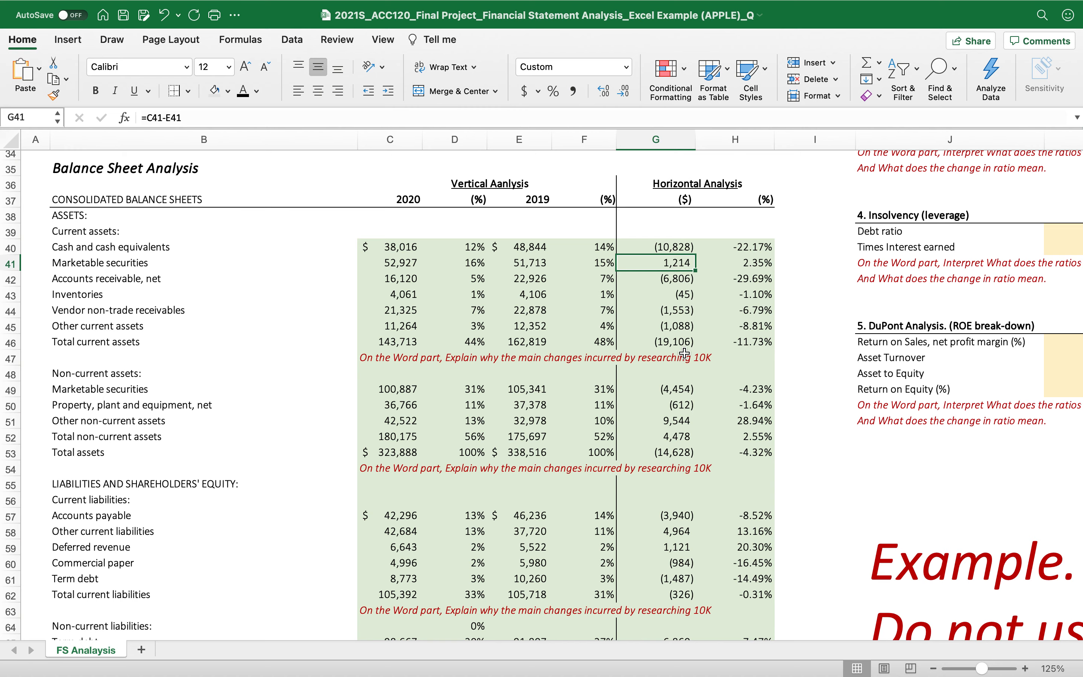
{"action": "scroll", "coordinate": [685, 352], "scroll_direction": "down", "scroll_amount": 5}
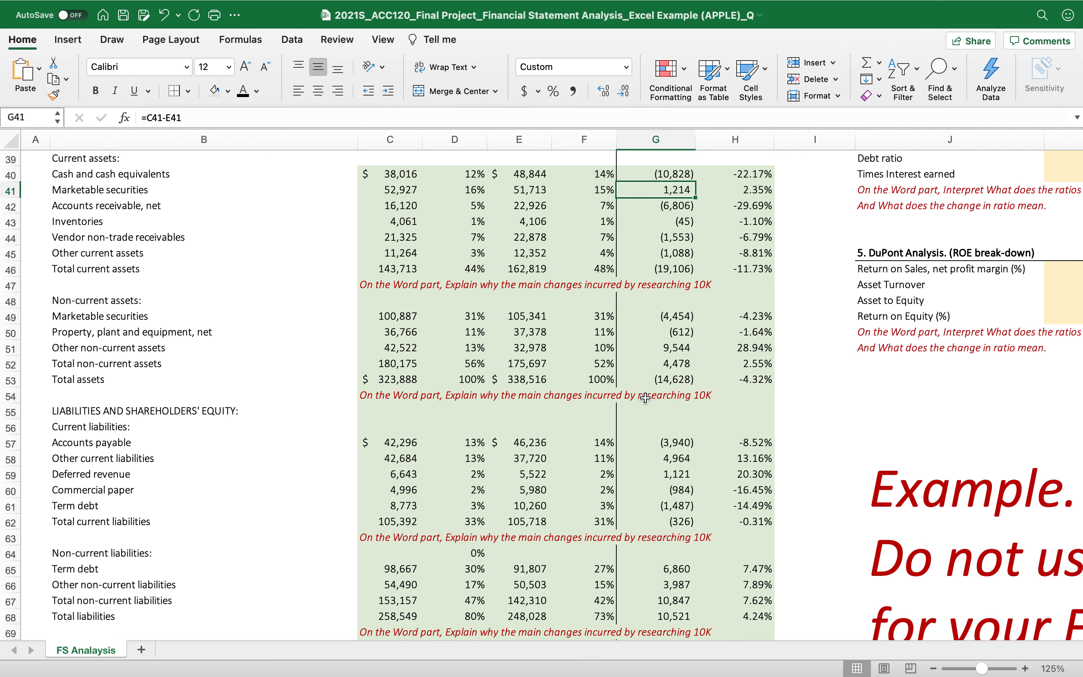
{"action": "scroll", "coordinate": [645, 397], "scroll_direction": "down", "scroll_amount": 6}
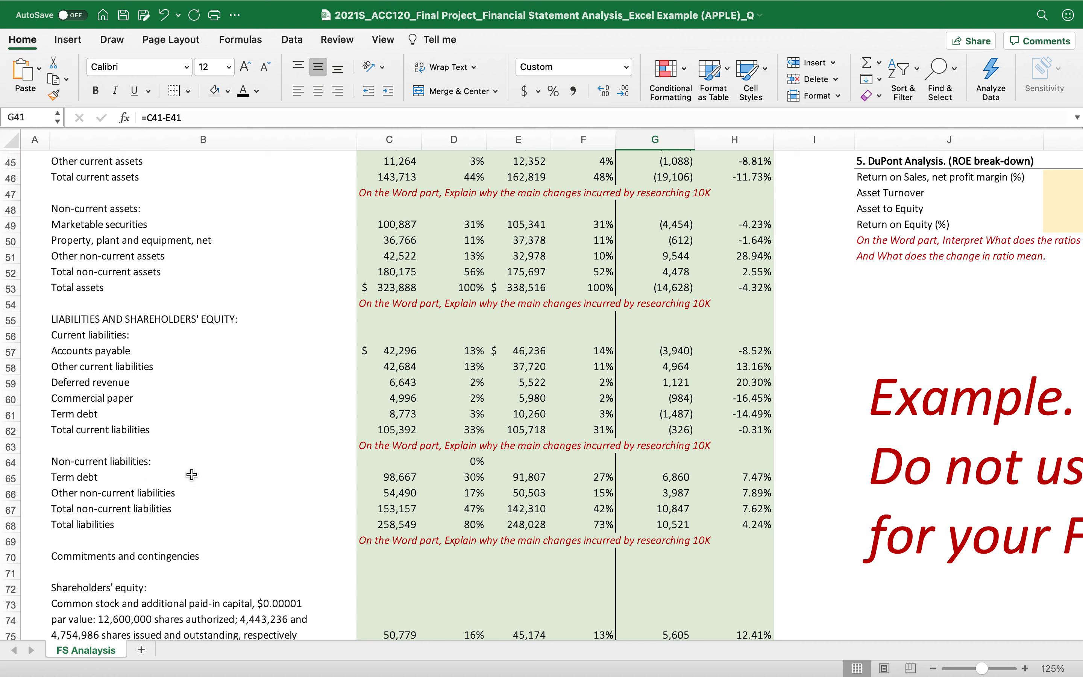
{"action": "scroll", "coordinate": [677, 526], "scroll_direction": "down", "scroll_amount": 5}
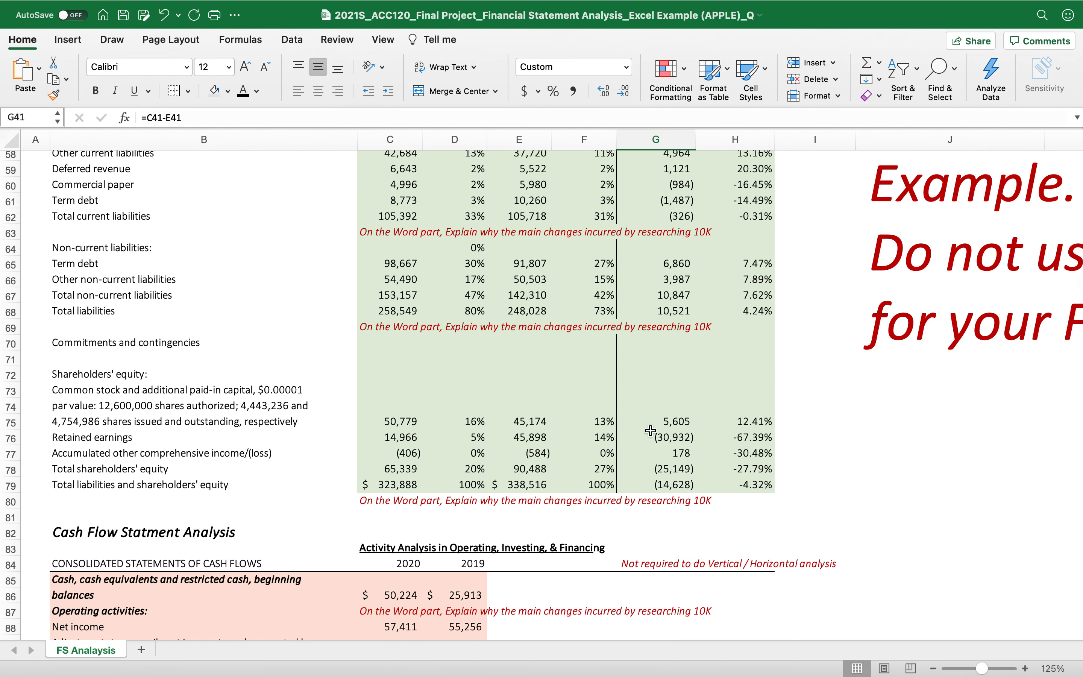
{"action": "scroll", "coordinate": [641, 394], "scroll_direction": "up", "scroll_amount": 10}
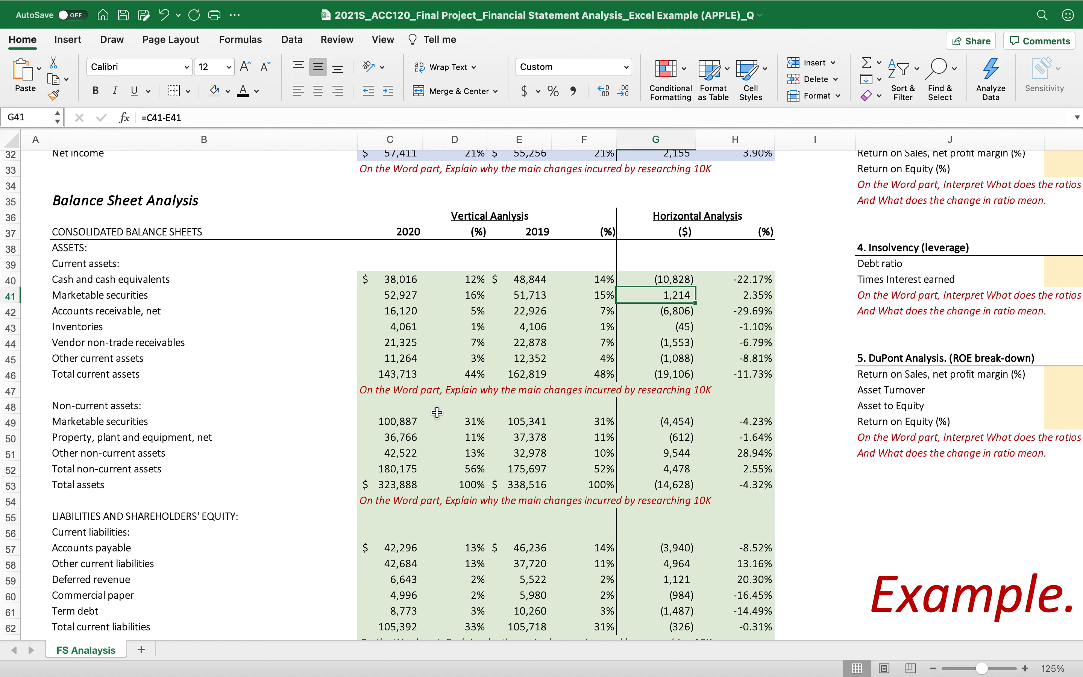
- Switch to the Apple 2020 10-K in Adobe Acrobat and go back to its table of contents
{"action": "key", "text": "ctrl+Right"}
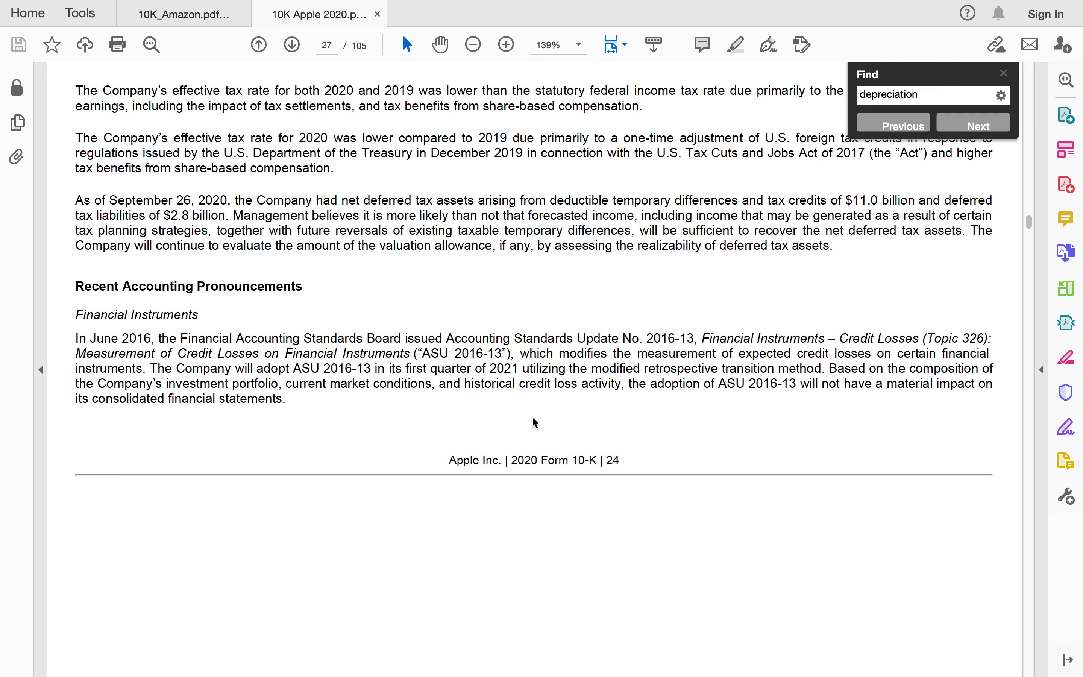
{"action": "scroll", "coordinate": [400, 264], "scroll_direction": "up", "scroll_amount": 15}
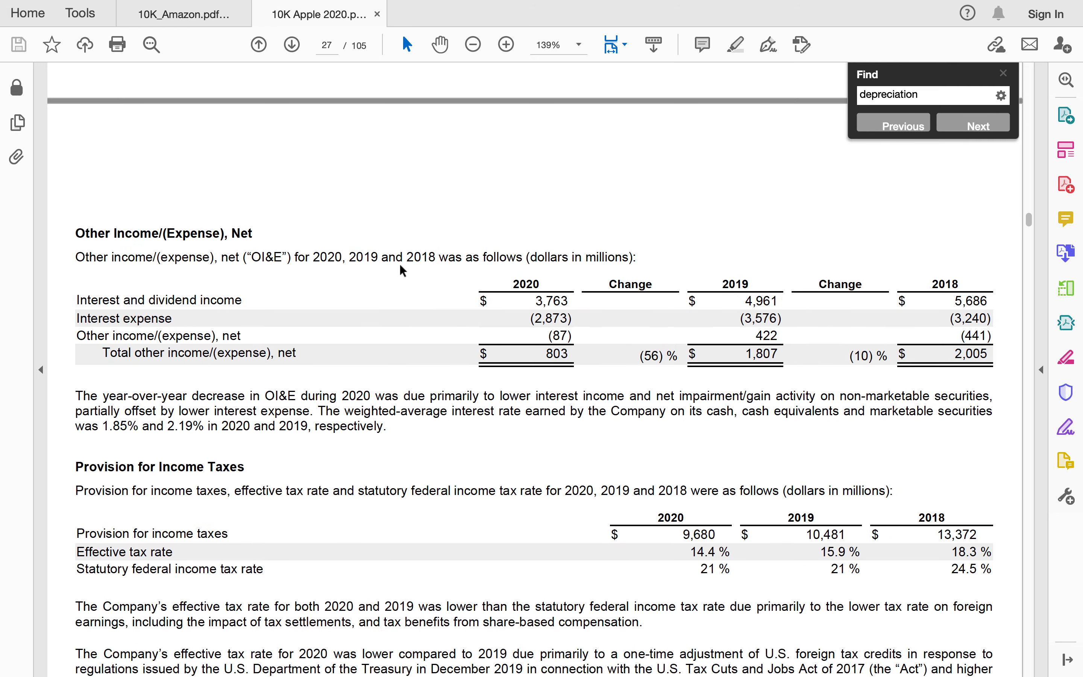
{"action": "scroll", "coordinate": [400, 266], "scroll_direction": "up", "scroll_amount": 15}
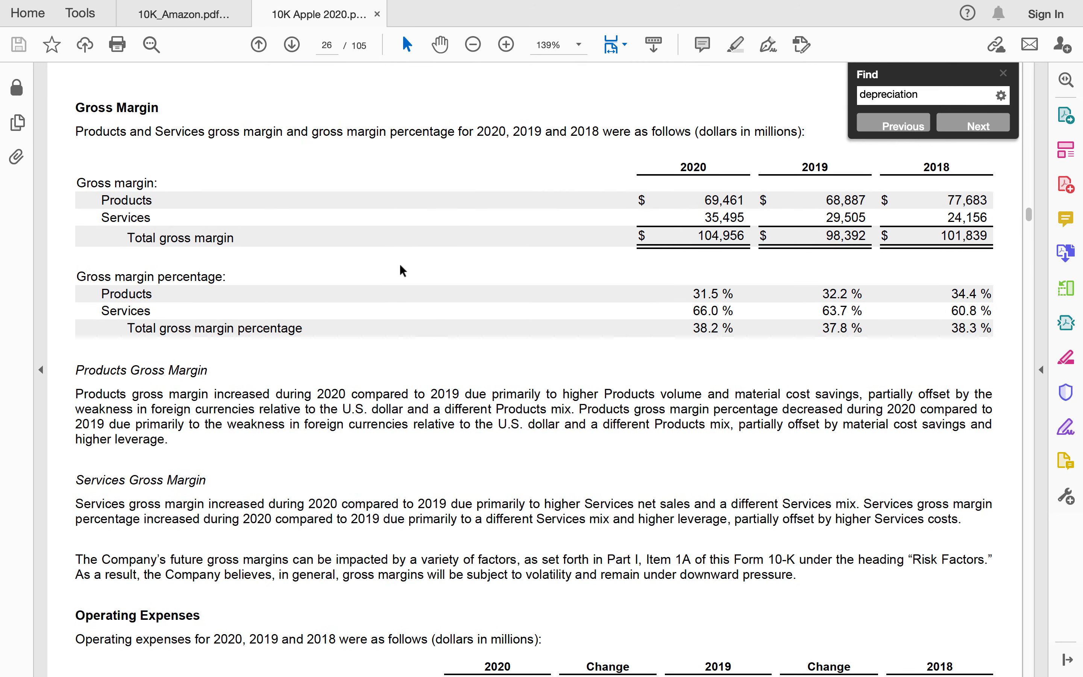
{"action": "scroll", "coordinate": [402, 270], "scroll_direction": "up", "scroll_amount": 3}
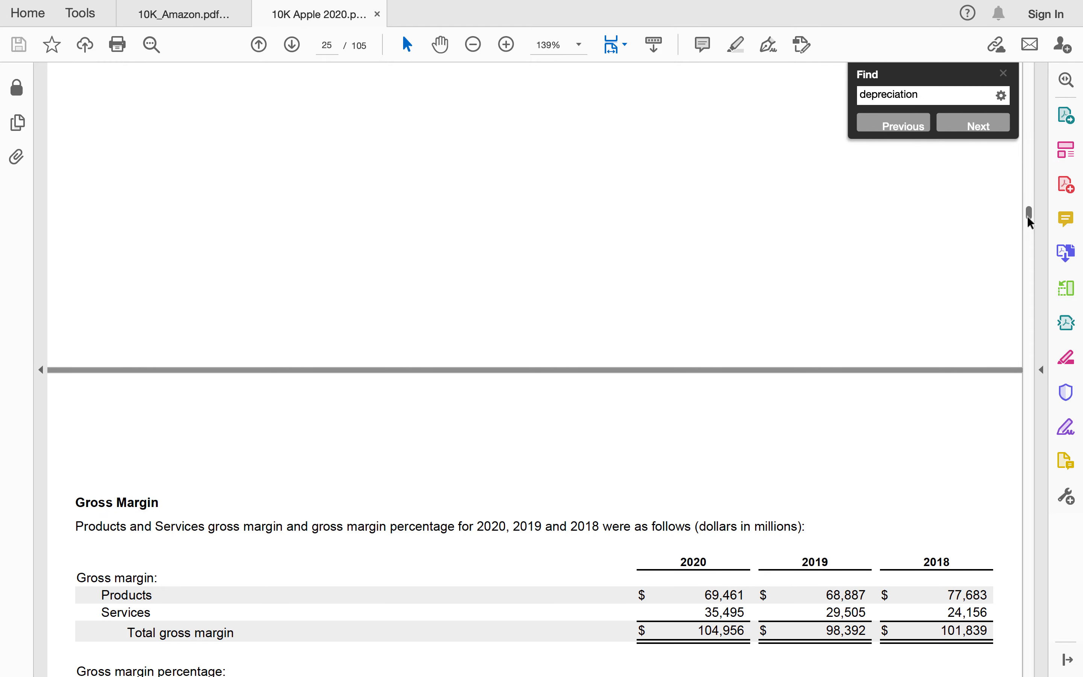
{"action": "left_click_drag", "start_coordinate": [1031, 221], "coordinate": [1021, 31]}
{"action": "scroll", "coordinate": [570, 454], "scroll_direction": "down", "scroll_amount": 20}
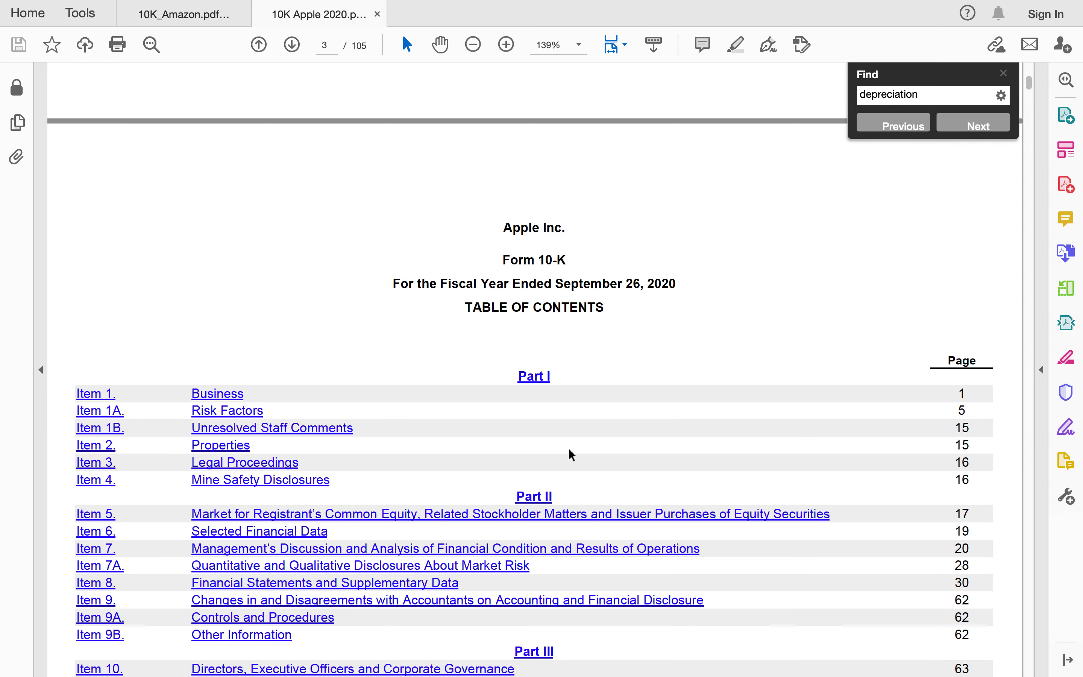
- Follow Item 8, Financial Statements and Supplementary Data, to the Notes to Consolidated Financial Statements
{"action": "scroll", "coordinate": [570, 454], "scroll_direction": "down", "scroll_amount": 3}
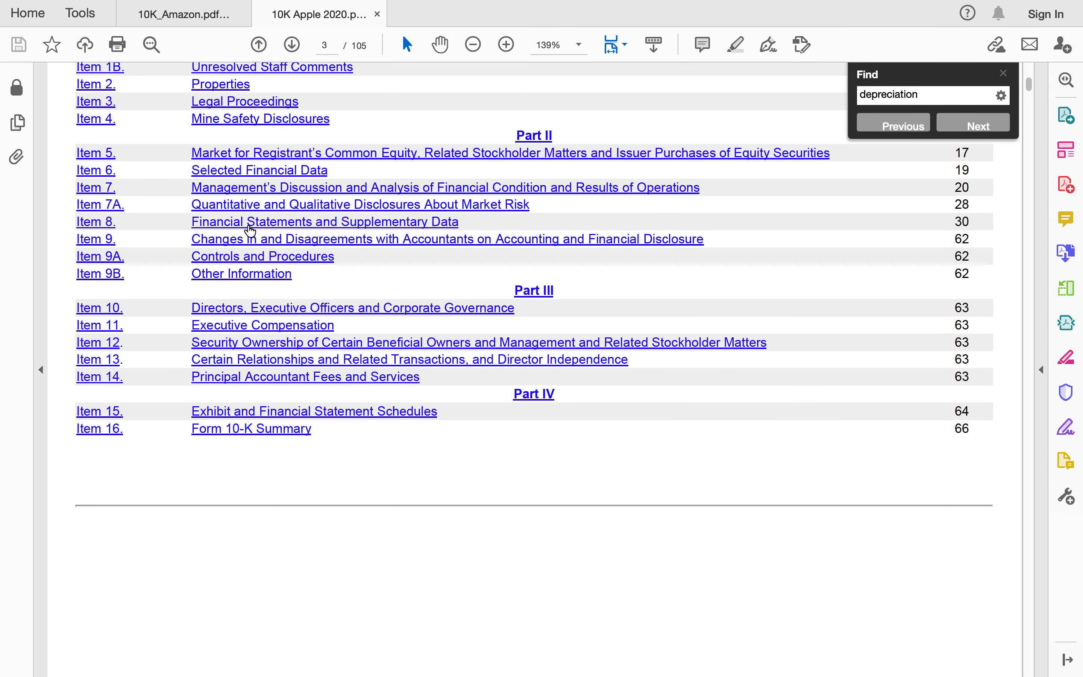
{"action": "left_click", "coordinate": [250, 229]}
{"action": "scroll", "coordinate": [327, 457], "scroll_direction": "down", "scroll_amount": 5}
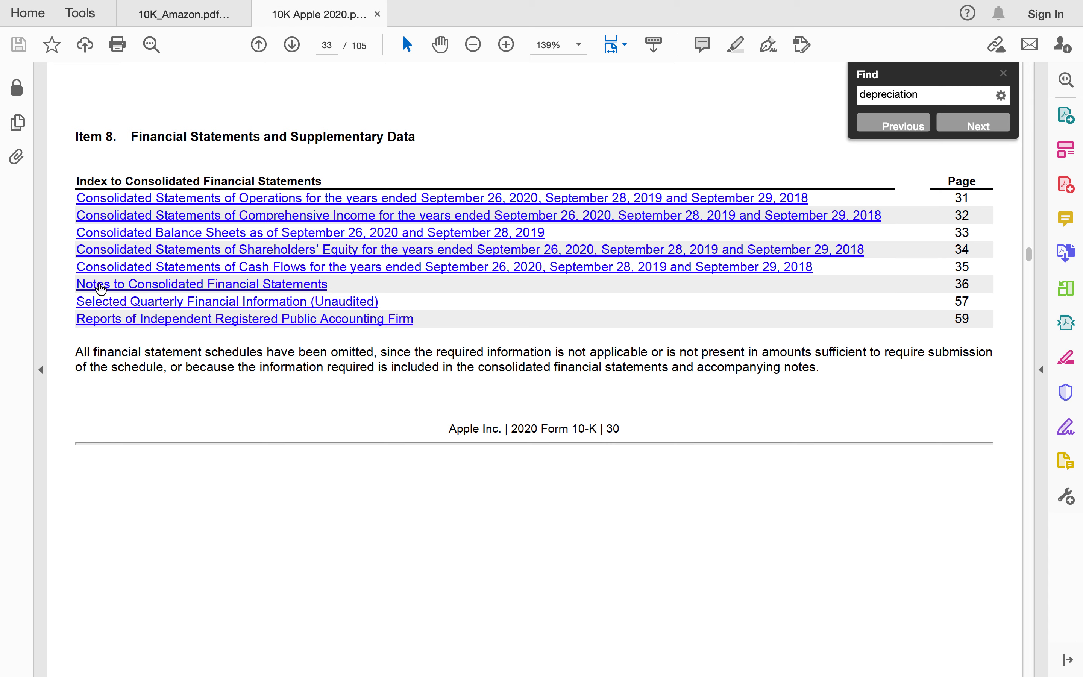
{"action": "left_click", "coordinate": [101, 287]}
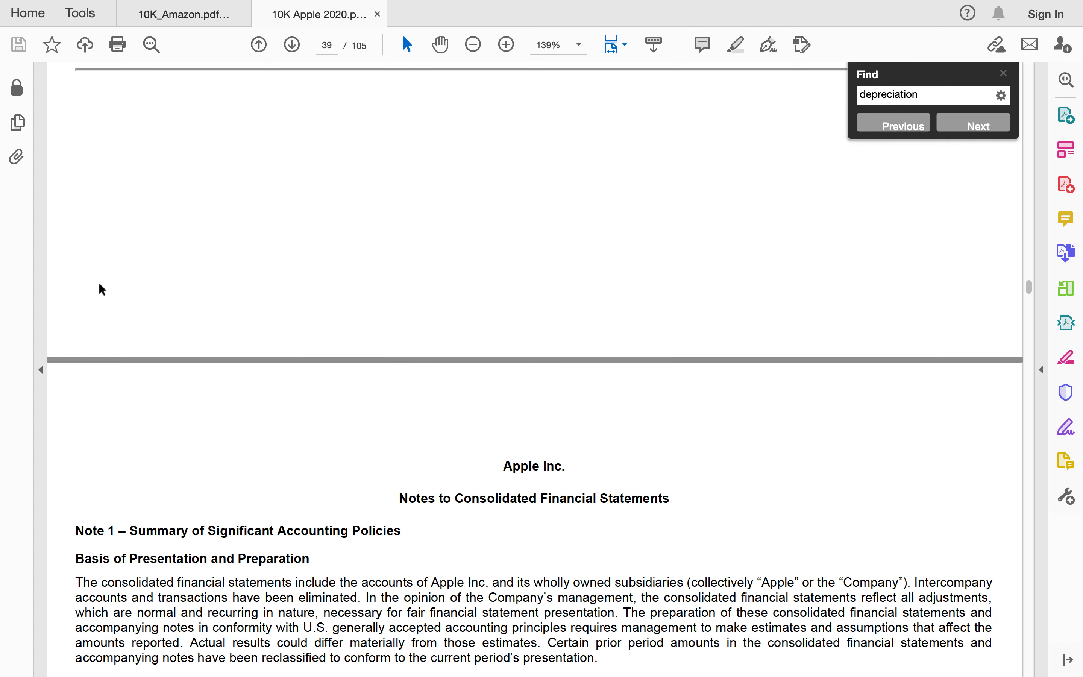
- Read Note 1's accounting policies from the basis of presentation through earnings per share, inventories and property, plant and equipment
{"action": "scroll", "coordinate": [315, 431], "scroll_direction": "down", "scroll_amount": 7}
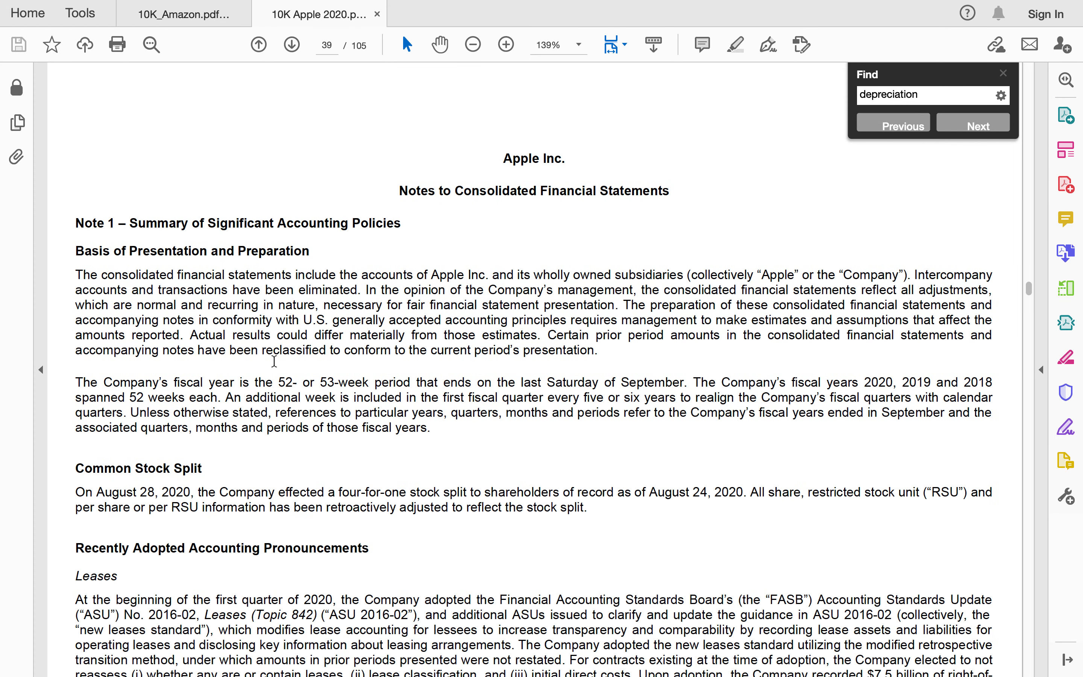
{"action": "scroll", "coordinate": [261, 297], "scroll_direction": "down", "scroll_amount": 17}
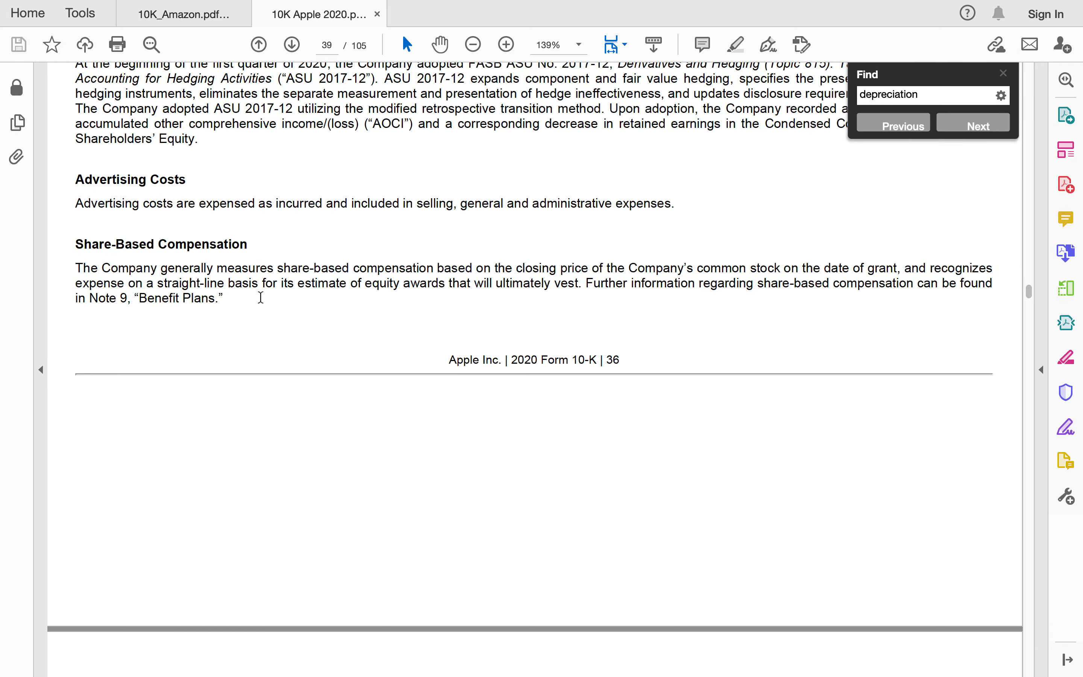
{"action": "scroll", "coordinate": [261, 297], "scroll_direction": "down", "scroll_amount": 9}
{"action": "scroll", "coordinate": [205, 355], "scroll_direction": "down", "scroll_amount": 14}
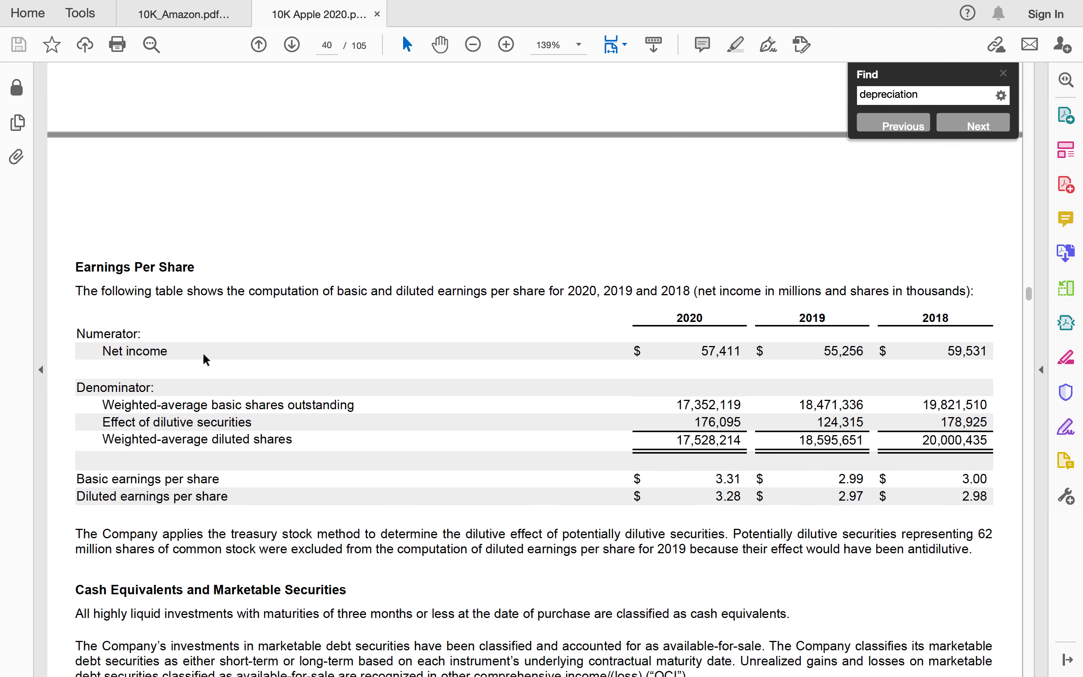
{"action": "scroll", "coordinate": [203, 354], "scroll_direction": "down", "scroll_amount": 1}
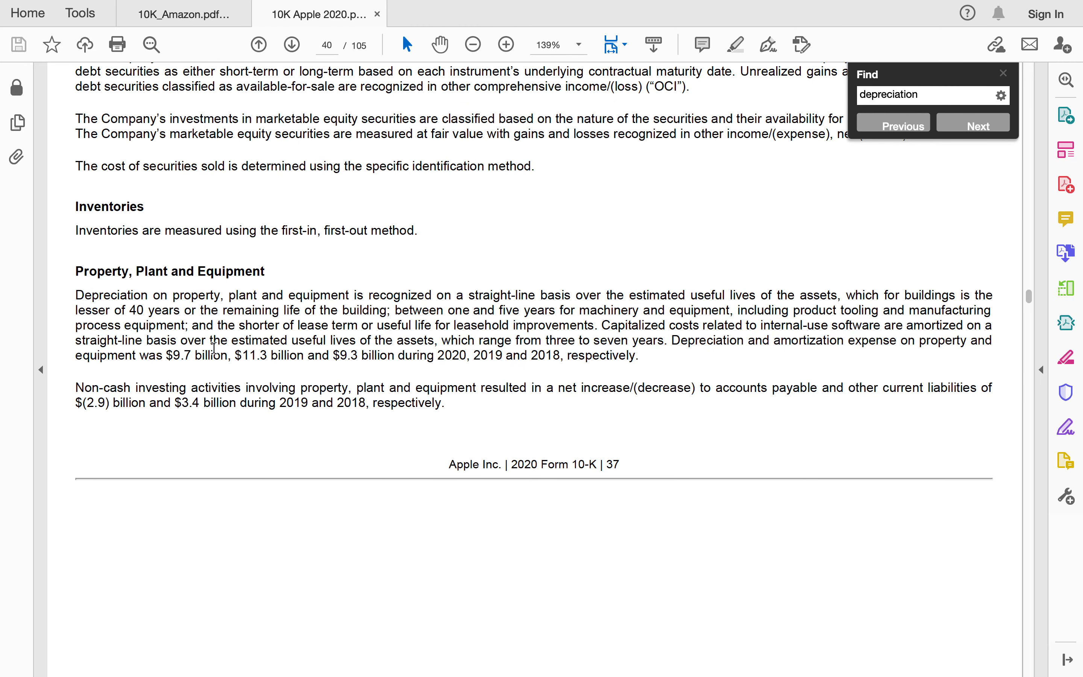
- Switch to the Excel workbook and check the balance sheet's horizontal analysis for the asset and liability changes that need explaining
{"action": "key", "text": "super+Tab"}
{"action": "scroll", "coordinate": [214, 347], "scroll_direction": "up", "scroll_amount": 5}
{"action": "scroll", "coordinate": [214, 347], "scroll_direction": "down", "scroll_amount": 5}
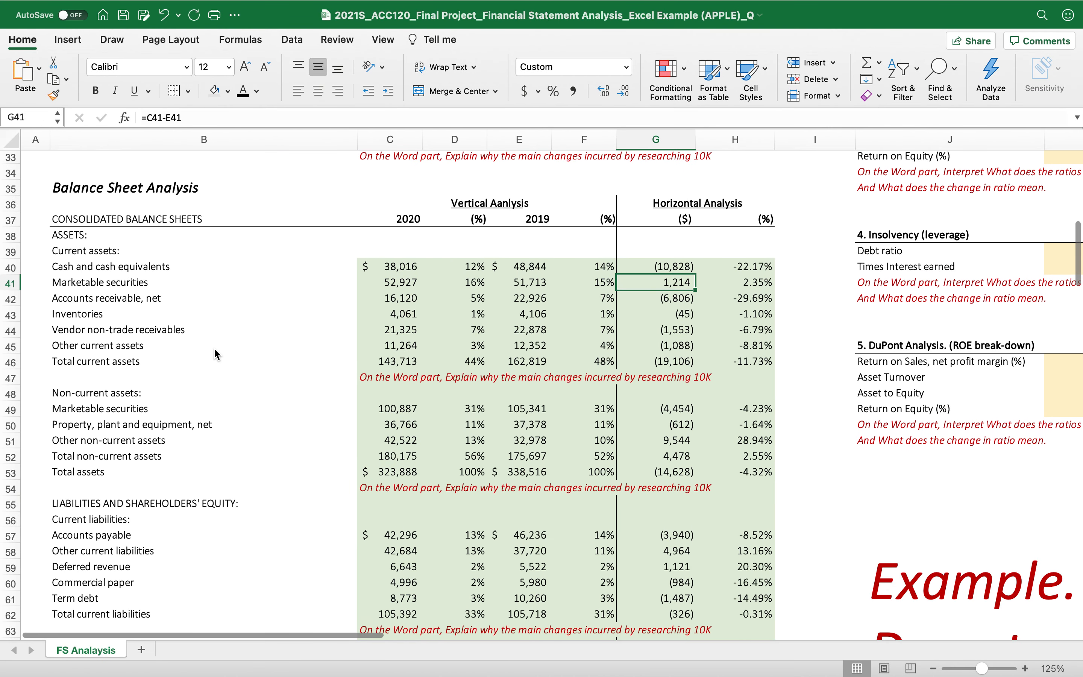
{"action": "scroll", "coordinate": [94, 464], "scroll_direction": "down", "scroll_amount": 1}
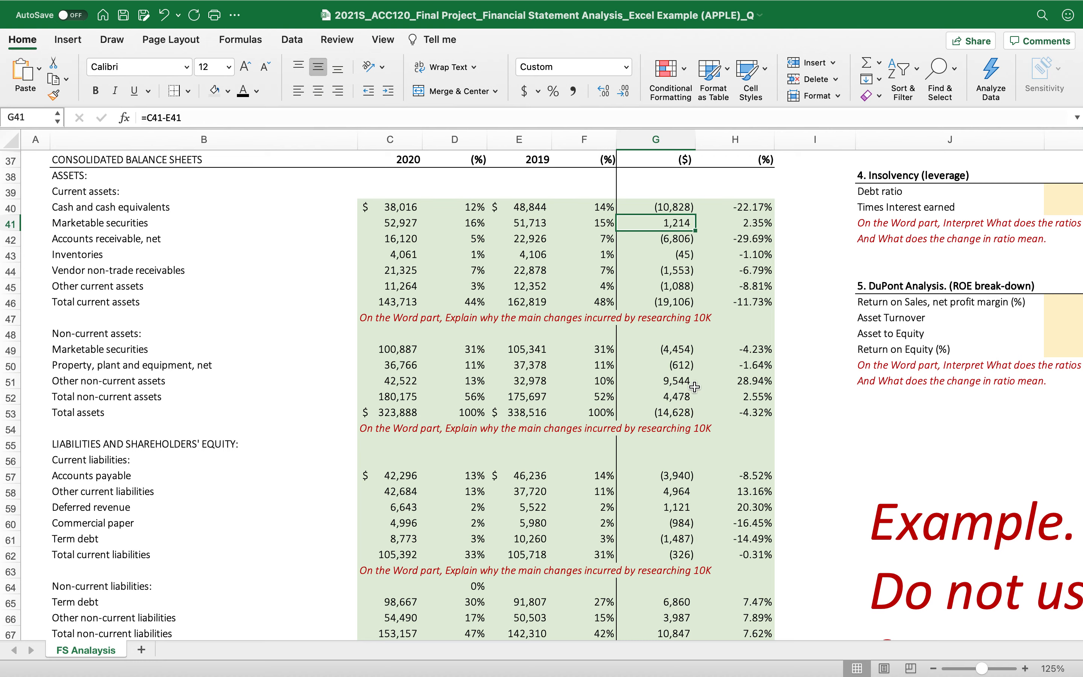
- Return to the 10-K in Acrobat and read the remaining Note 1 policies and Note 2's deferred and disaggregated revenue disclosures
{"action": "key", "text": "super+Tab"}
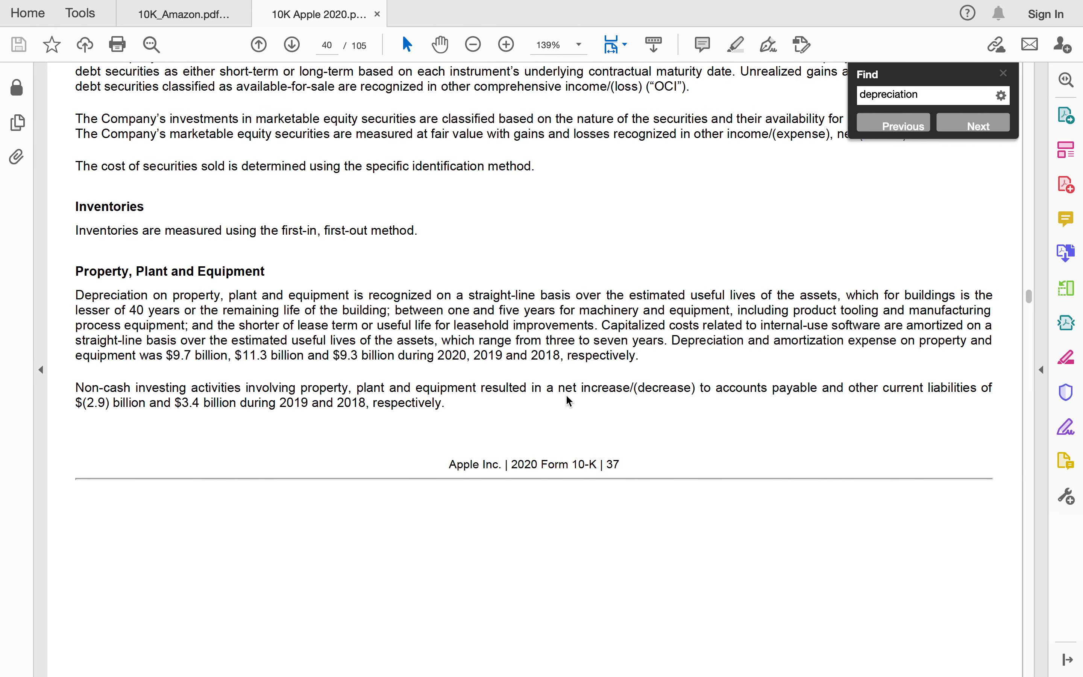
{"action": "scroll", "coordinate": [568, 401], "scroll_direction": "down", "scroll_amount": 10}
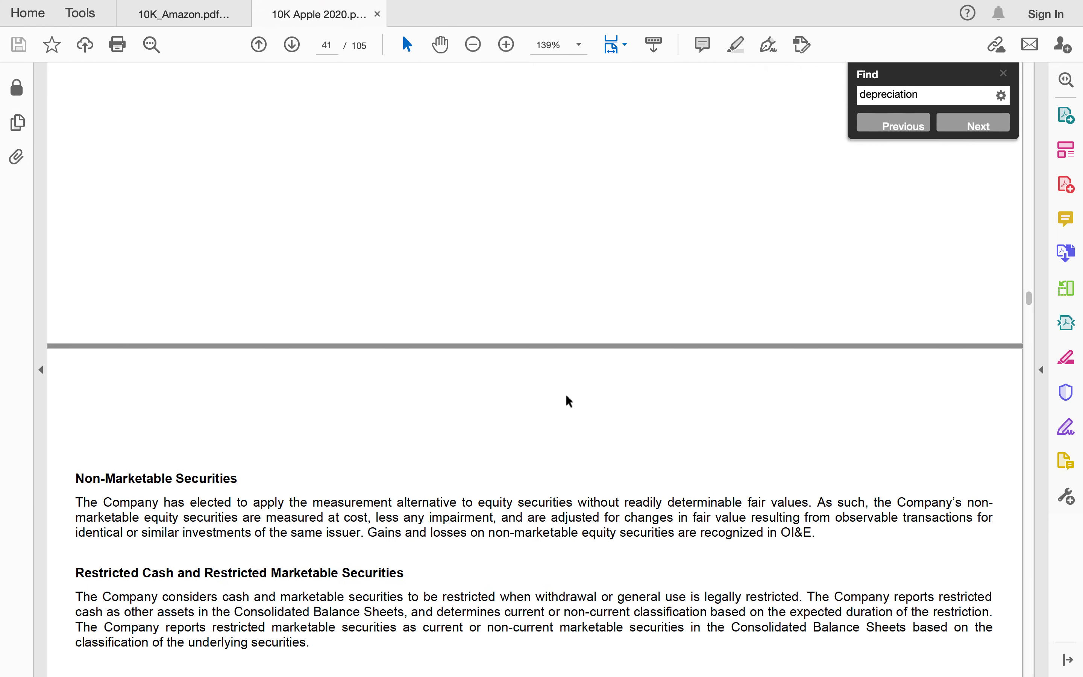
{"action": "scroll", "coordinate": [568, 400], "scroll_direction": "down", "scroll_amount": 5}
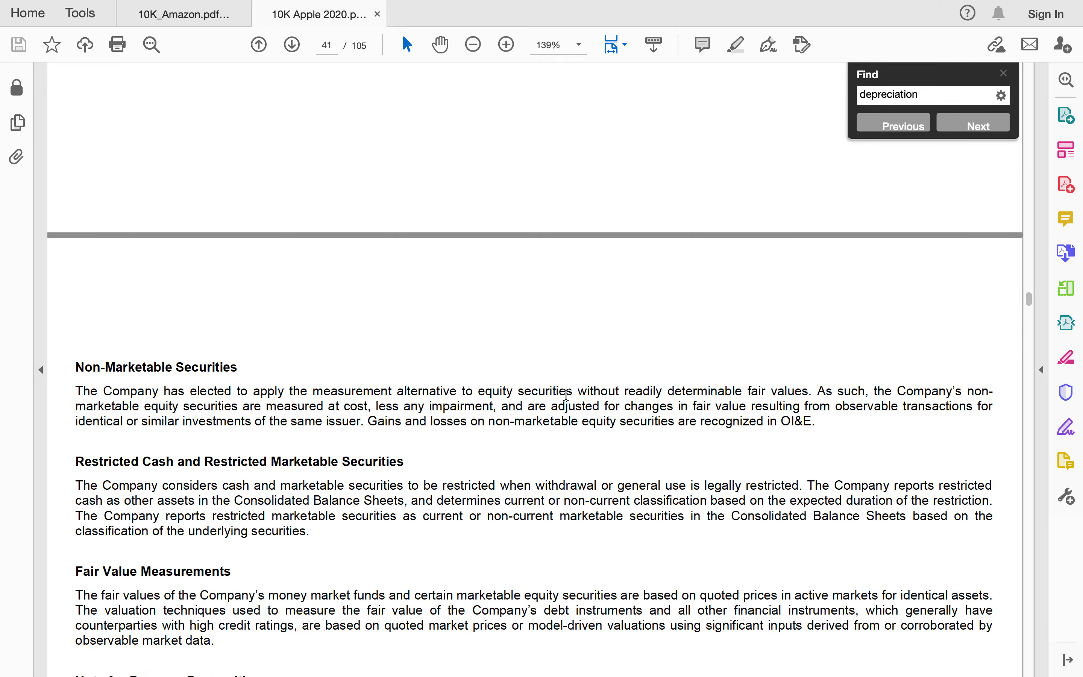
{"action": "scroll", "coordinate": [566, 394], "scroll_direction": "down", "scroll_amount": 15}
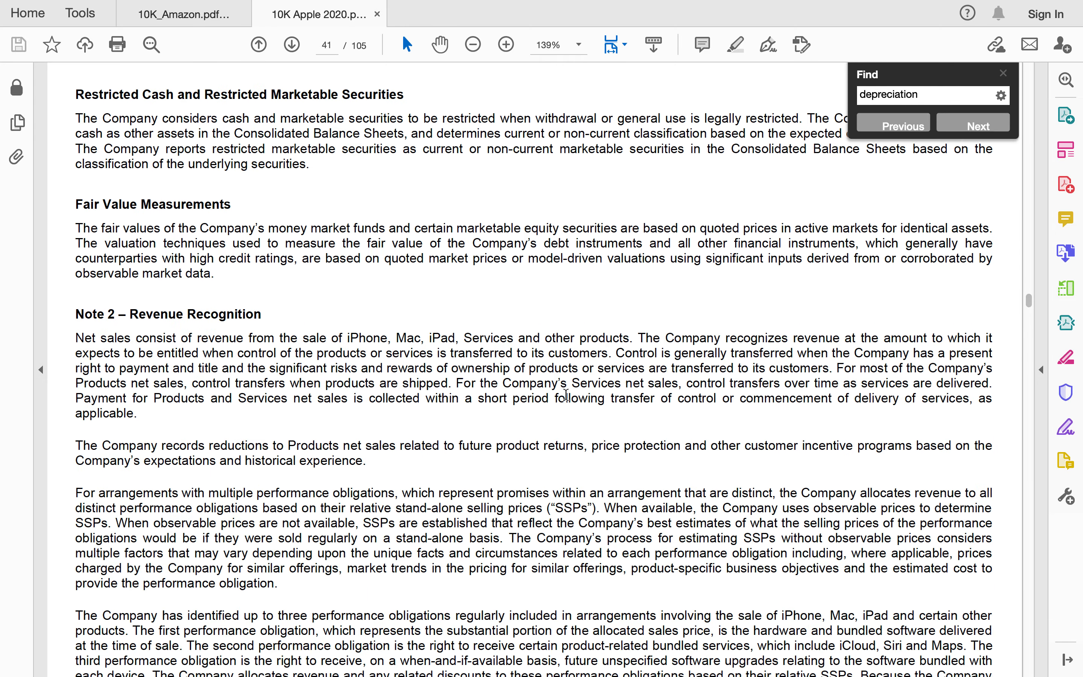
{"action": "scroll", "coordinate": [566, 394], "scroll_direction": "down", "scroll_amount": 15}
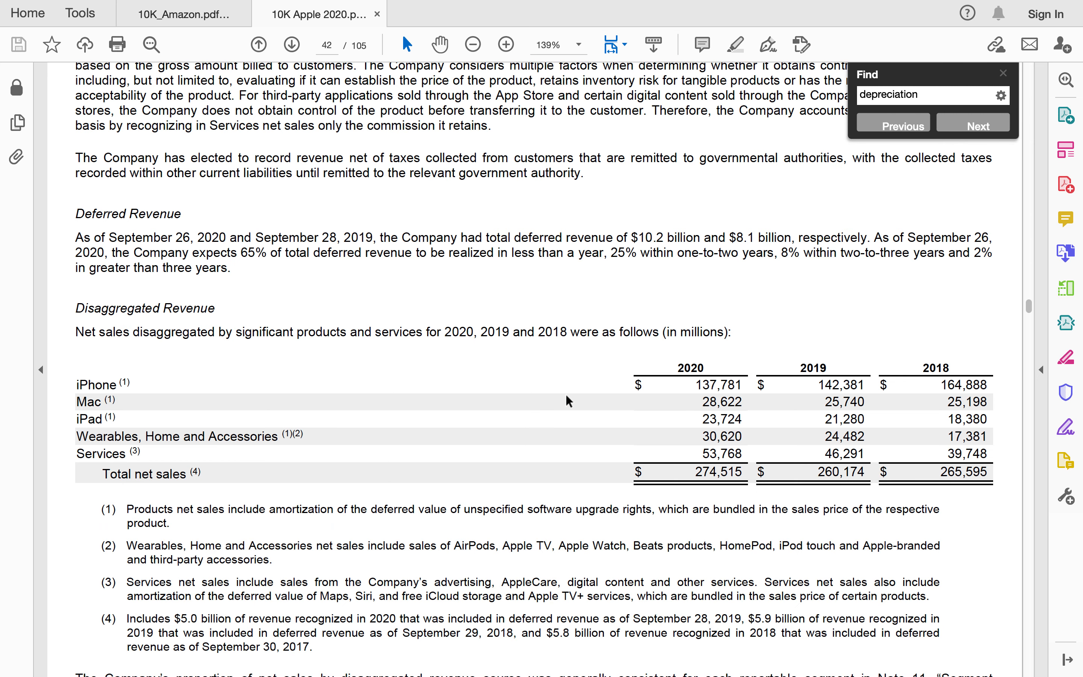
{"action": "scroll", "coordinate": [568, 400], "scroll_direction": "down", "scroll_amount": 6}
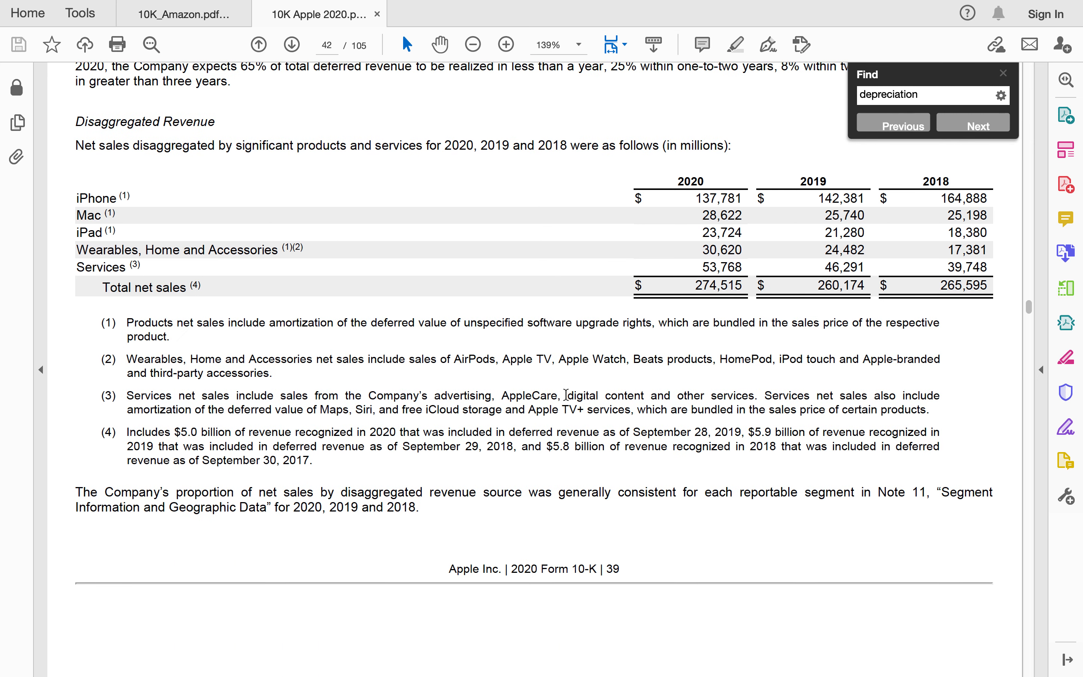
{"action": "scroll", "coordinate": [566, 394], "scroll_direction": "down", "scroll_amount": 1}
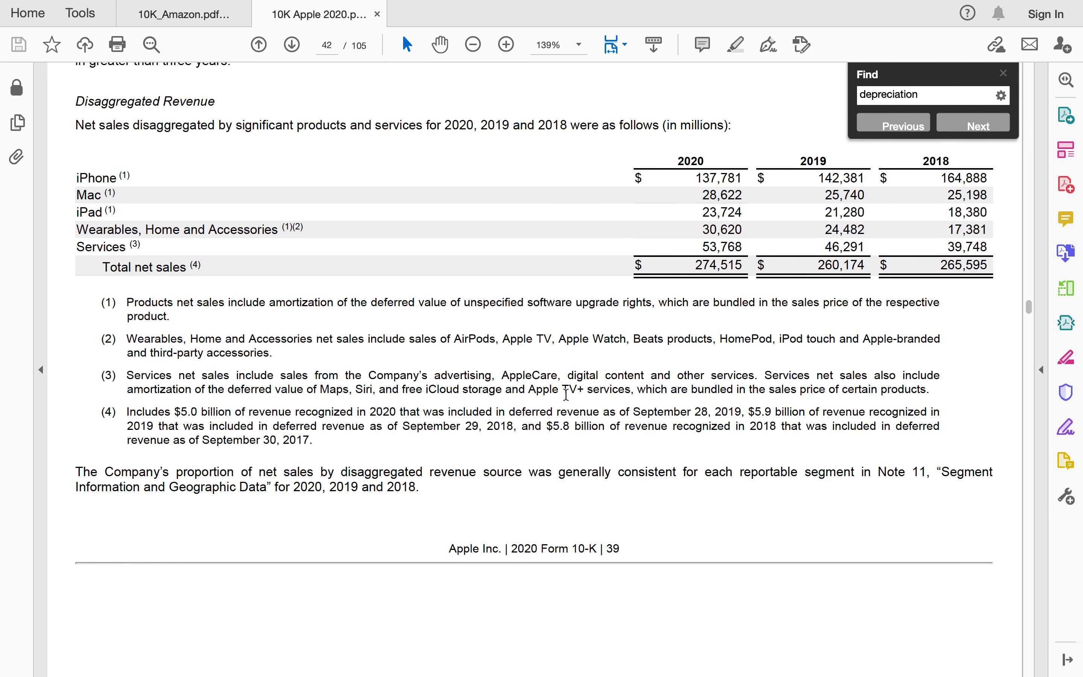
{"action": "scroll", "coordinate": [566, 394], "scroll_direction": "down", "scroll_amount": 15}
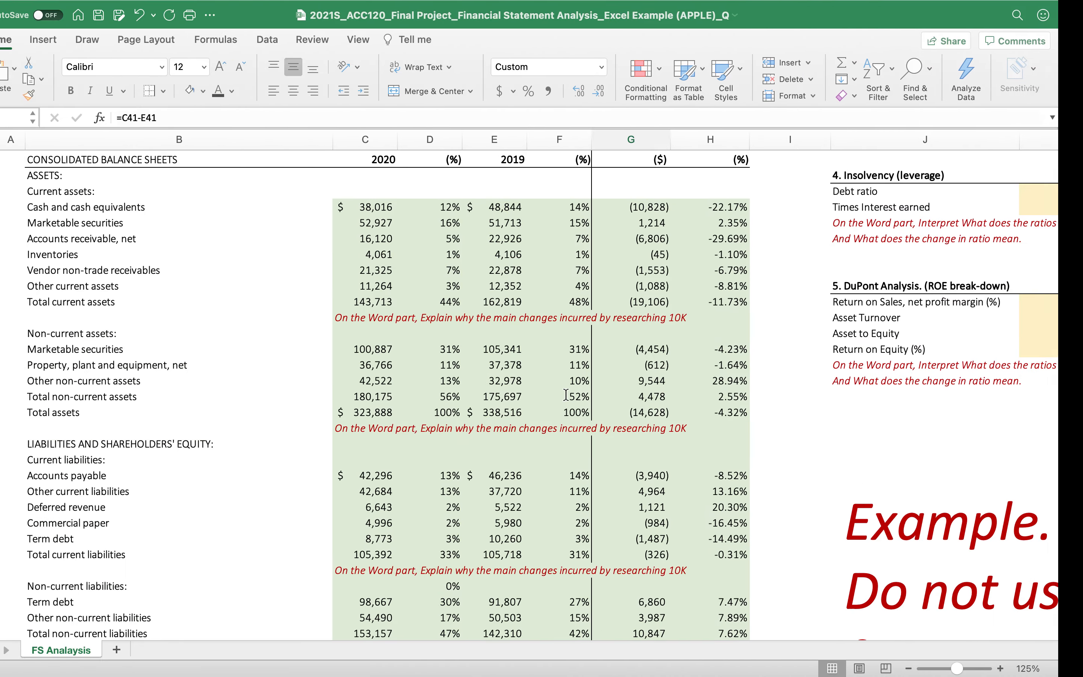
- Look through the balance sheet and cash flow statement sections of the Excel workbook
{"action": "scroll", "coordinate": [459, 448], "scroll_direction": "up", "scroll_amount": 5}
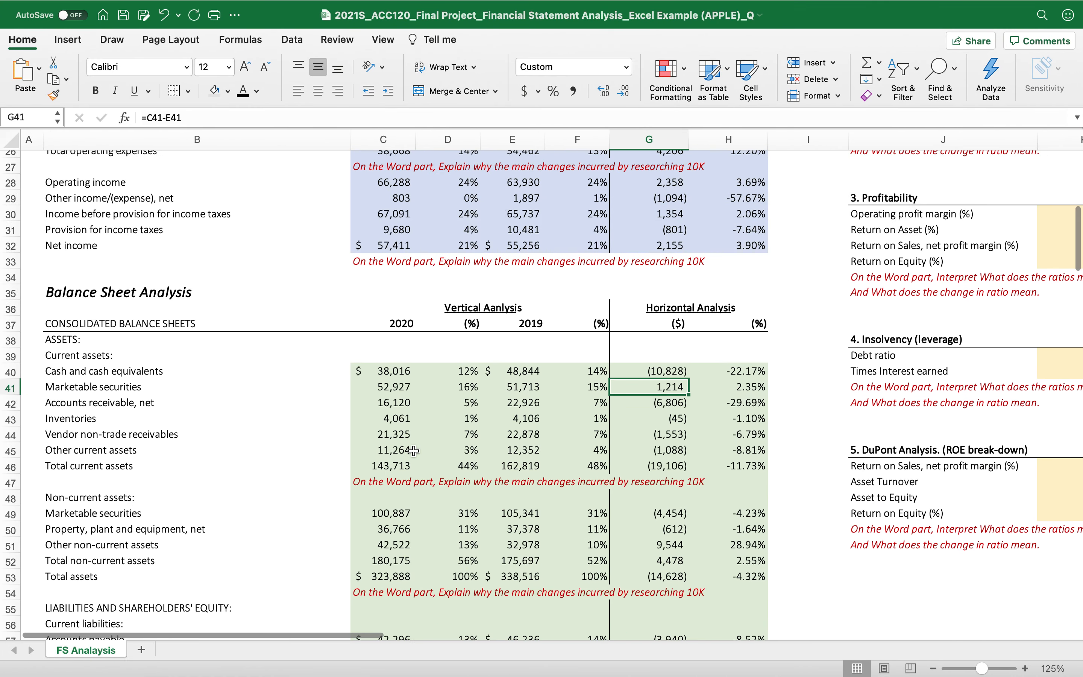
{"action": "scroll", "coordinate": [414, 450], "scroll_direction": "down", "scroll_amount": 20}
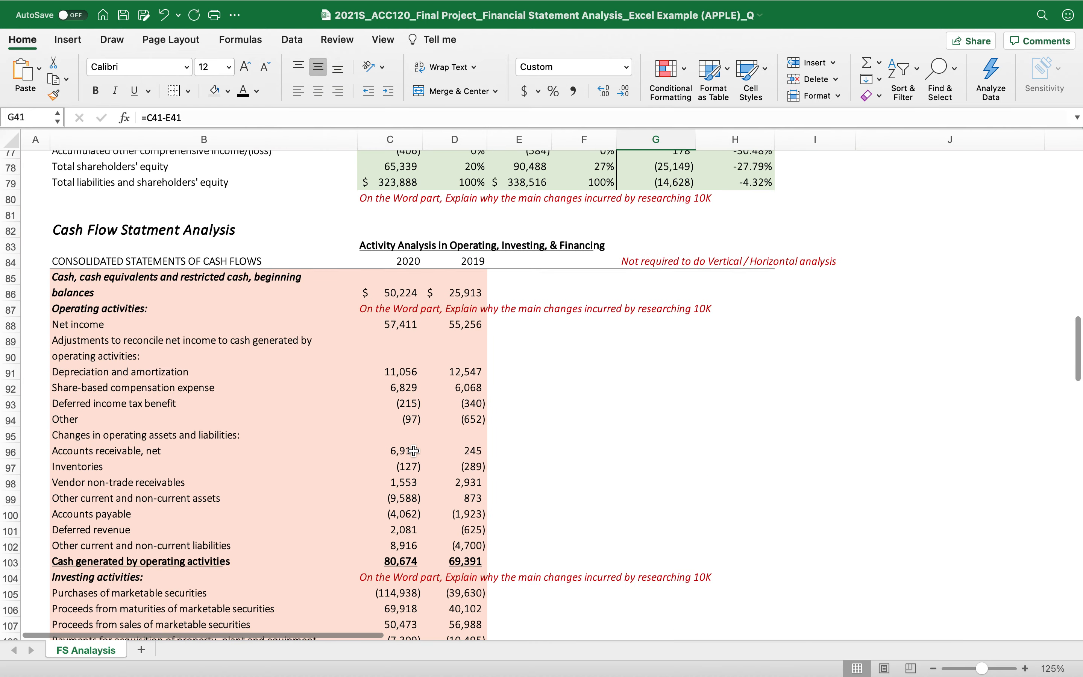
{"action": "scroll", "coordinate": [414, 451], "scroll_direction": "down", "scroll_amount": 3}
{"action": "scroll", "coordinate": [414, 450], "scroll_direction": "up", "scroll_amount": 5}
- Switch back to the 10-K in Acrobat and examine Note 3's marketable securities and restricted cash disclosures
{"action": "key", "text": "super+Tab"}
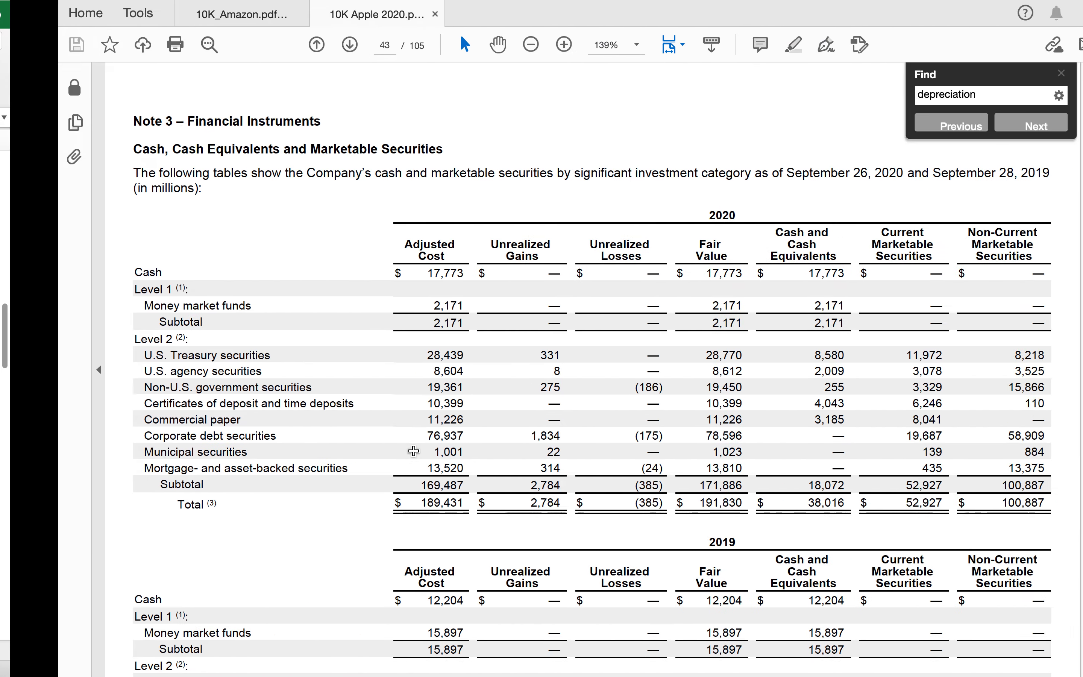
{"action": "scroll", "coordinate": [468, 445], "scroll_direction": "down", "scroll_amount": 20}
{"action": "scroll", "coordinate": [470, 445], "scroll_direction": "down", "scroll_amount": 5}
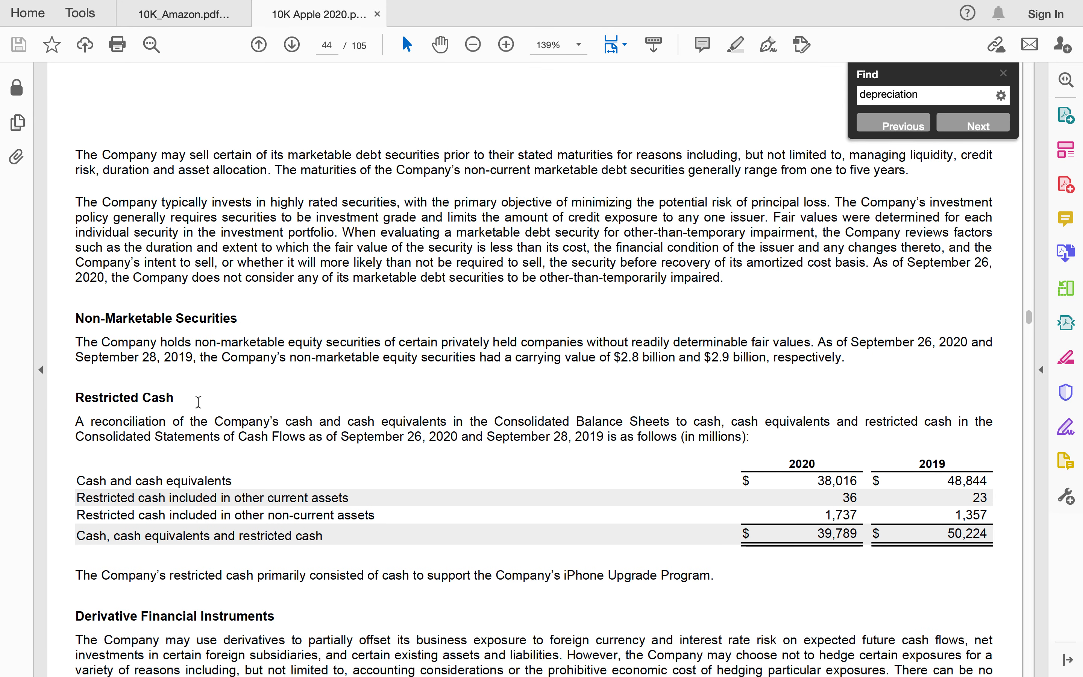
{"action": "scroll", "coordinate": [169, 390], "scroll_direction": "down", "scroll_amount": 5}
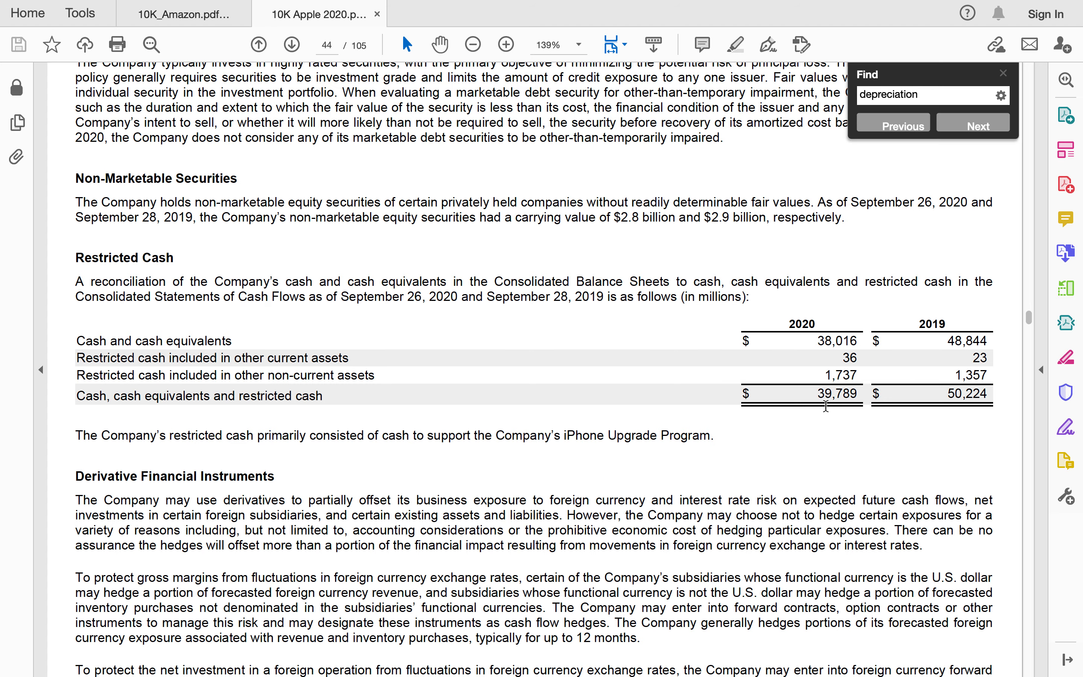
- Read through Note 3's derivative financial instruments section, including the hedge types and the derivative fair value and notional amount tables
{"action": "scroll", "coordinate": [747, 396], "scroll_direction": "down", "scroll_amount": 20}
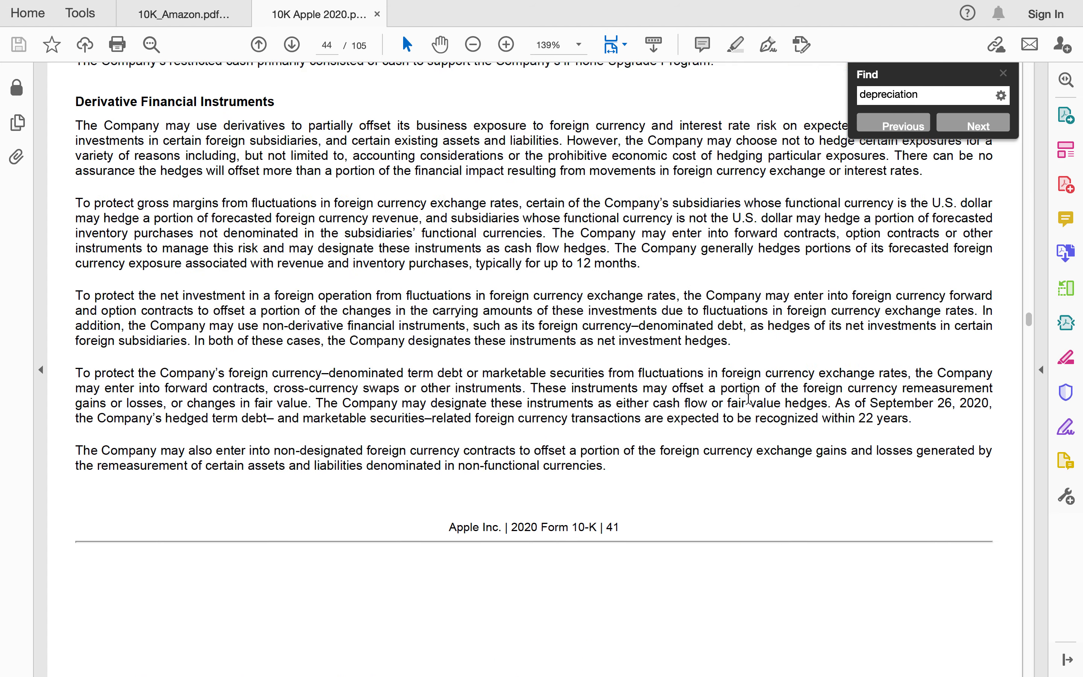
{"action": "scroll", "coordinate": [751, 405], "scroll_direction": "down", "scroll_amount": 15}
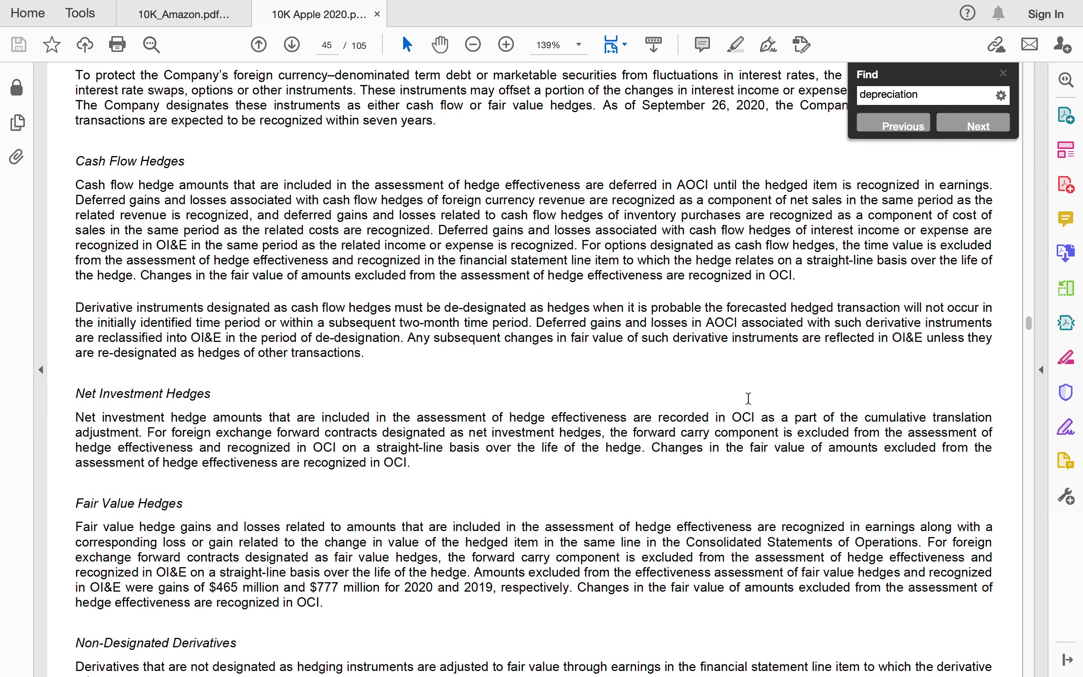
{"action": "scroll", "coordinate": [750, 401], "scroll_direction": "down", "scroll_amount": 16}
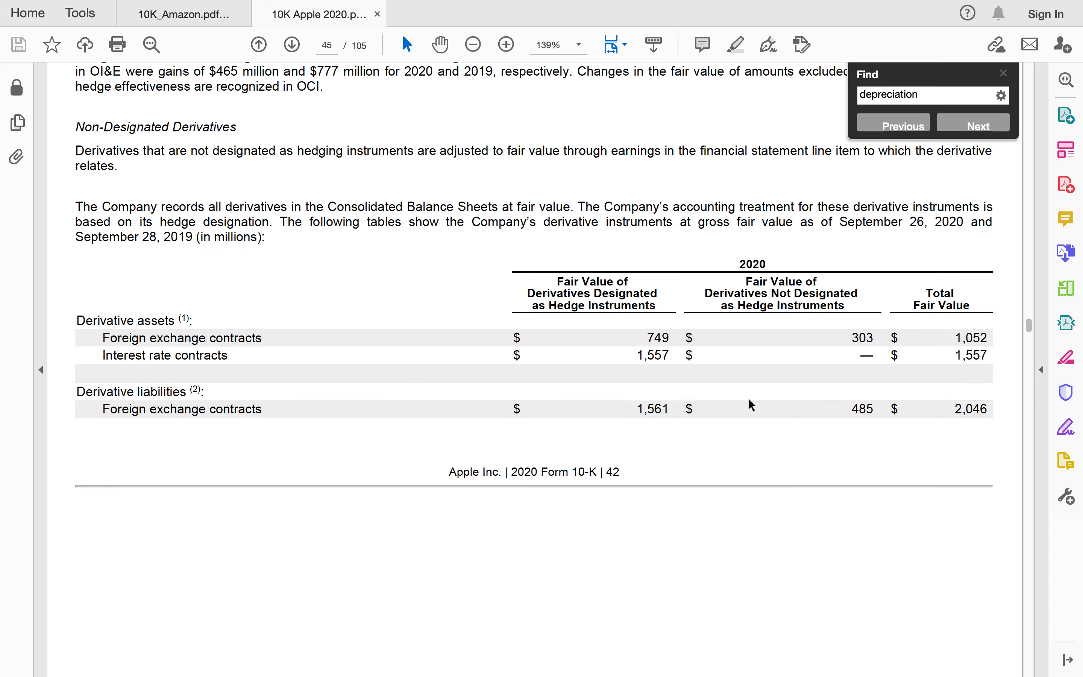
{"action": "scroll", "coordinate": [751, 405], "scroll_direction": "down", "scroll_amount": 20}
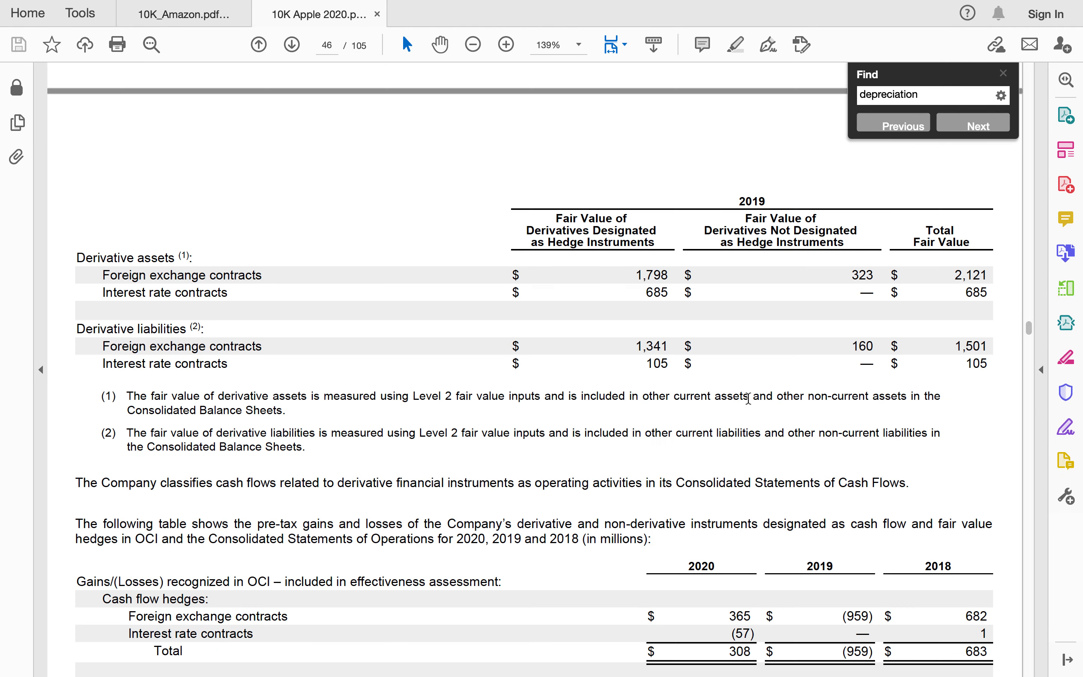
{"action": "scroll", "coordinate": [751, 405], "scroll_direction": "down", "scroll_amount": 20}
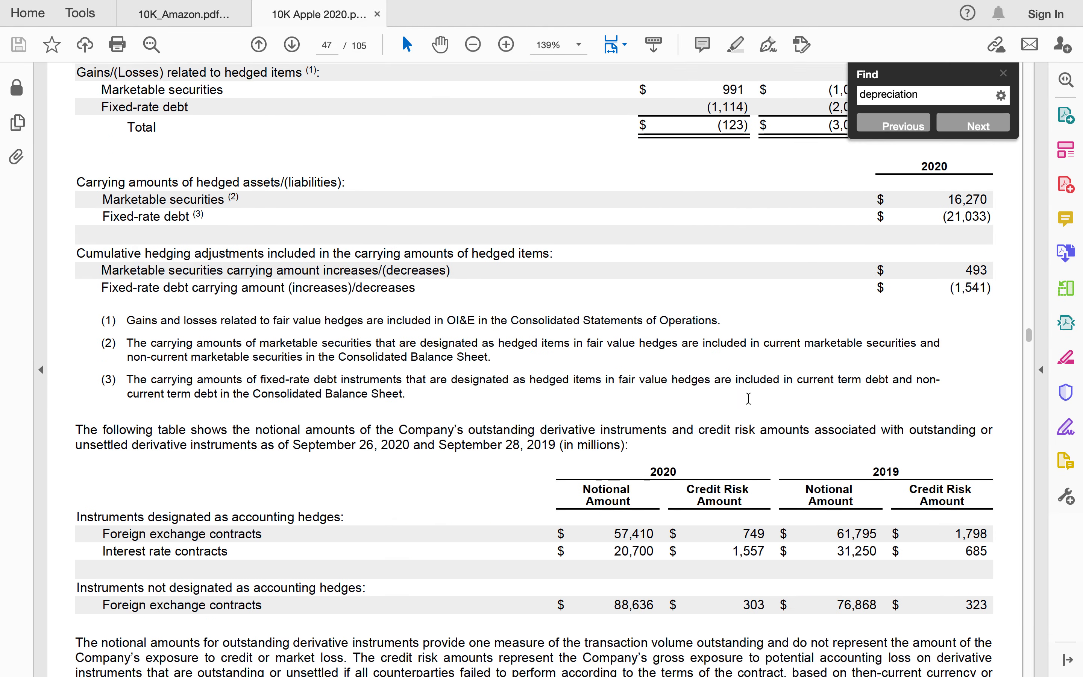
- Examine the trade and vendor non-trade receivables text and Note 4's property, plant and equipment and other non-current liabilities tables
{"action": "scroll", "coordinate": [748, 399], "scroll_direction": "down", "scroll_amount": 20}
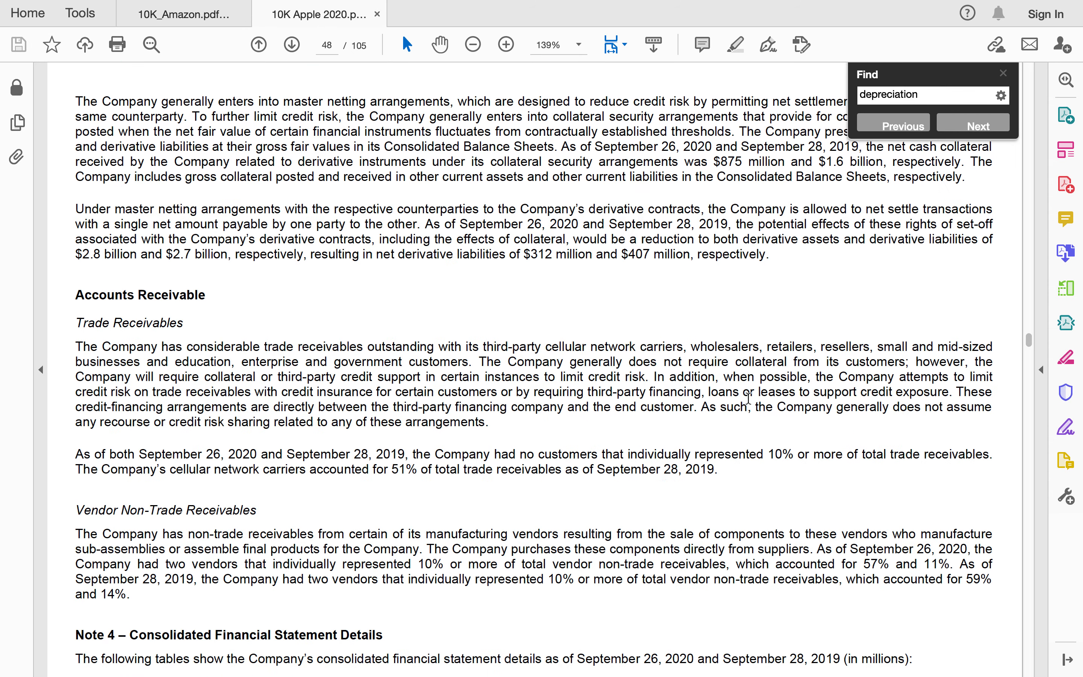
{"action": "scroll", "coordinate": [748, 398], "scroll_direction": "down", "scroll_amount": 5}
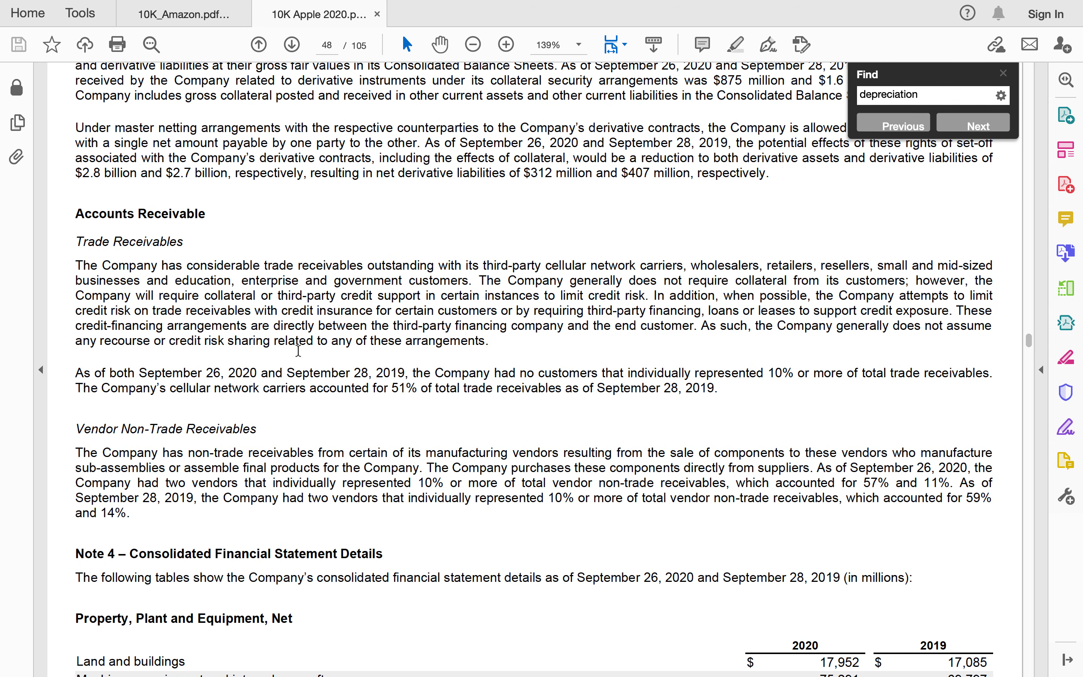
{"action": "scroll", "coordinate": [616, 357], "scroll_direction": "down", "scroll_amount": 20}
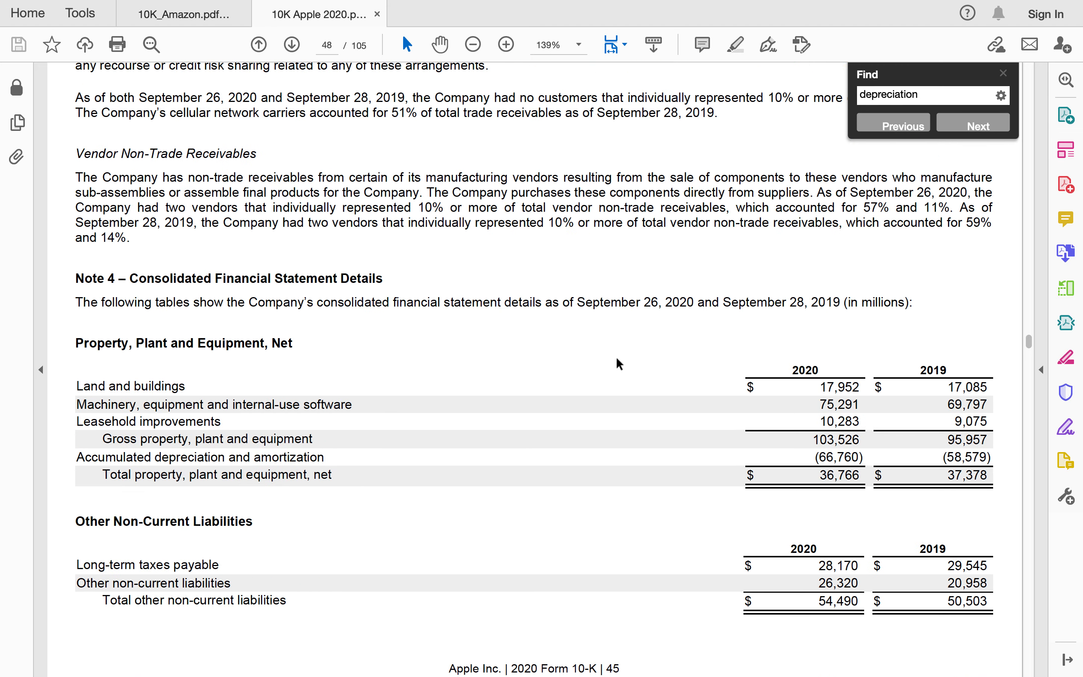
- Read through the 10-K's deferred tax tables and Note 6's commercial paper, term debt and future principal payment disclosures
{"action": "scroll", "coordinate": [617, 359], "scroll_direction": "down", "scroll_amount": 20}
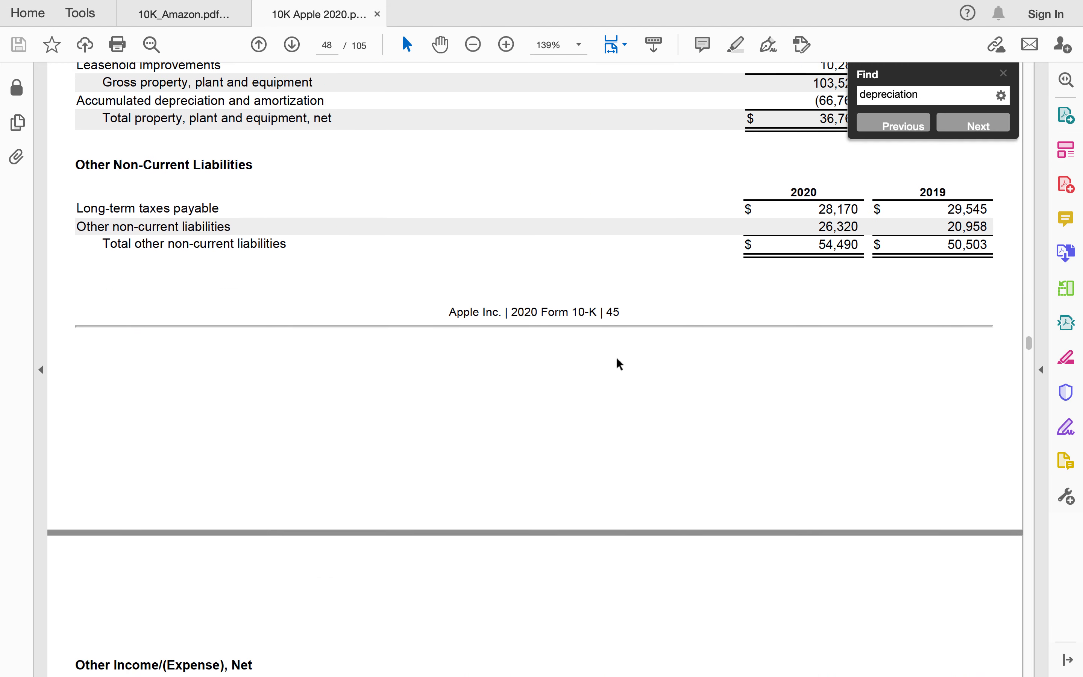
{"action": "scroll", "coordinate": [616, 356], "scroll_direction": "down", "scroll_amount": 20}
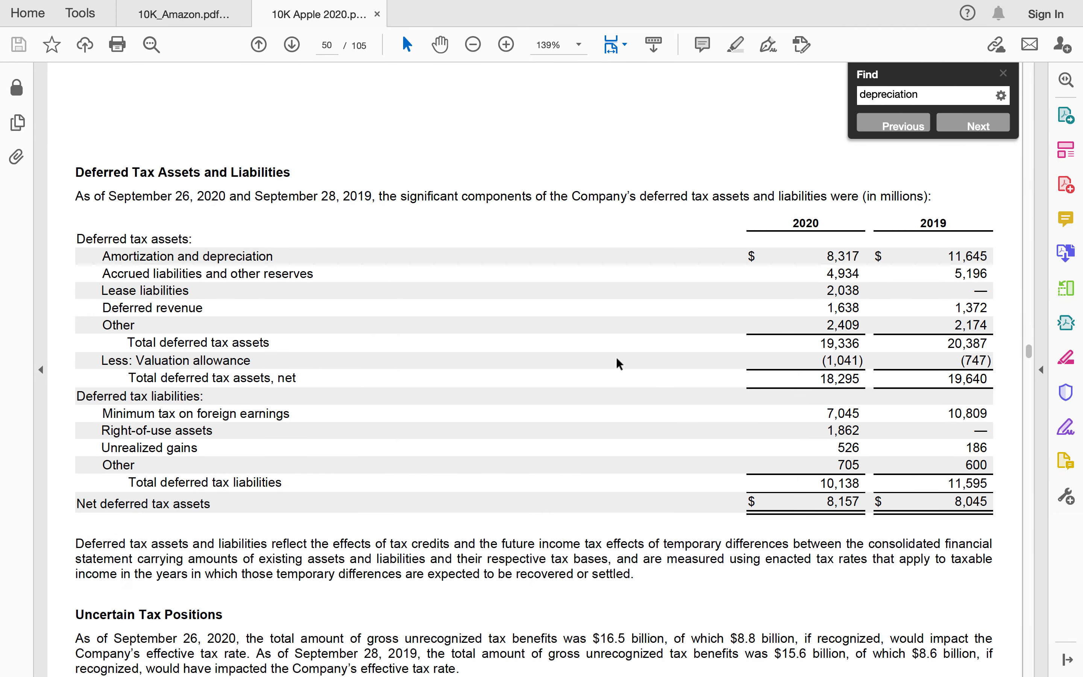
{"action": "scroll", "coordinate": [615, 356], "scroll_direction": "down", "scroll_amount": 20}
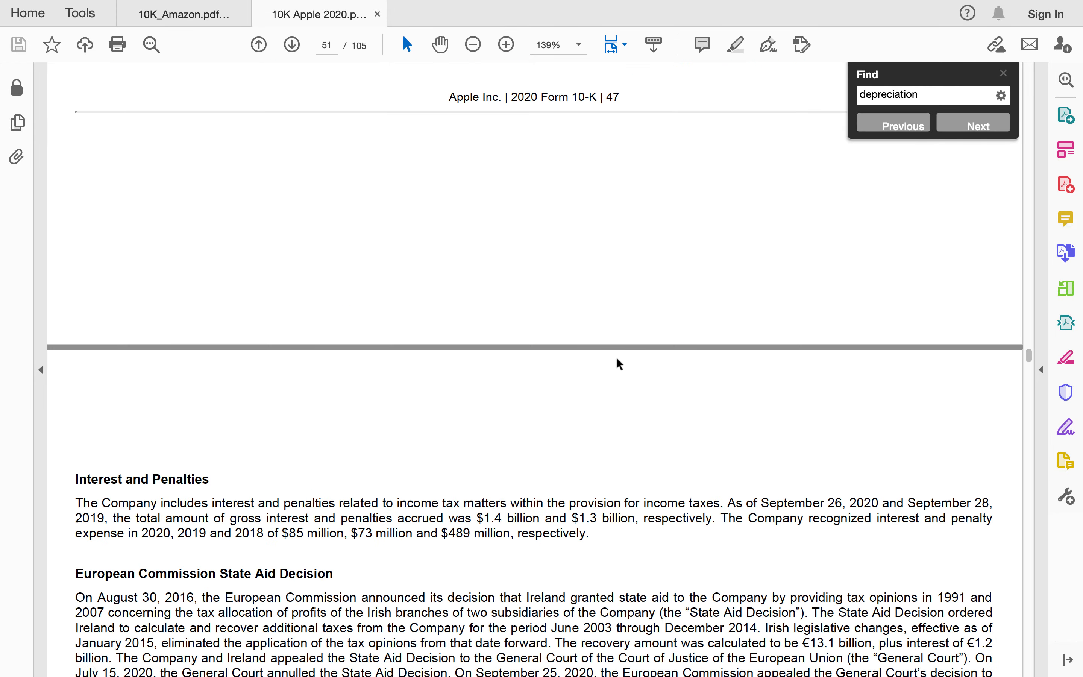
{"action": "scroll", "coordinate": [616, 358], "scroll_direction": "down", "scroll_amount": 20}
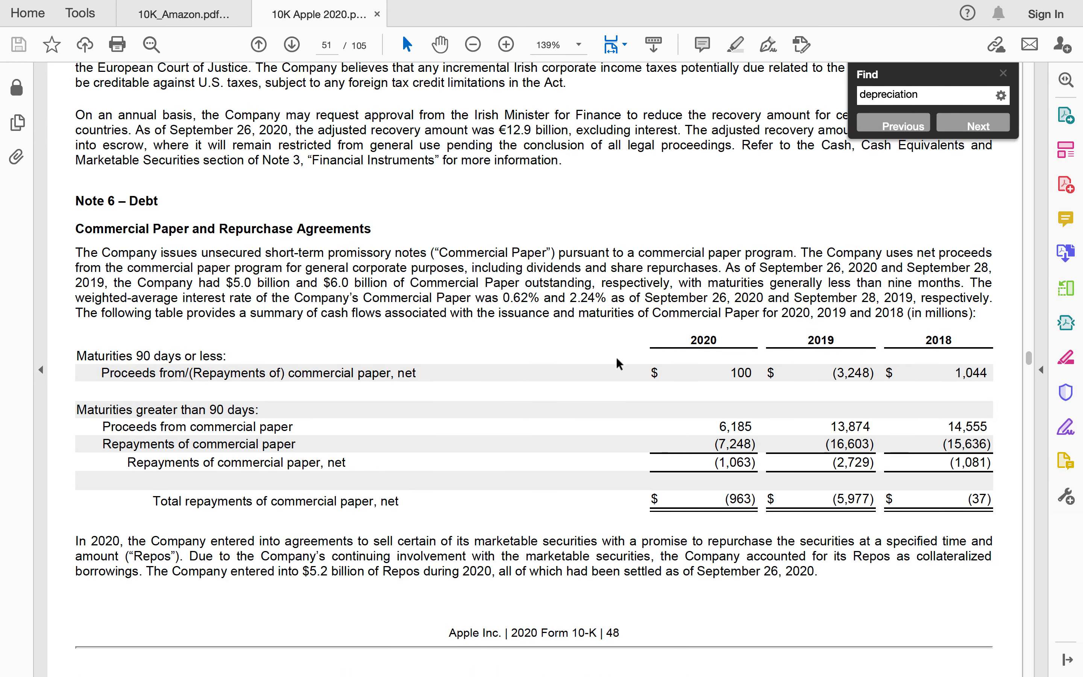
{"action": "scroll", "coordinate": [617, 363], "scroll_direction": "up", "scroll_amount": 20}
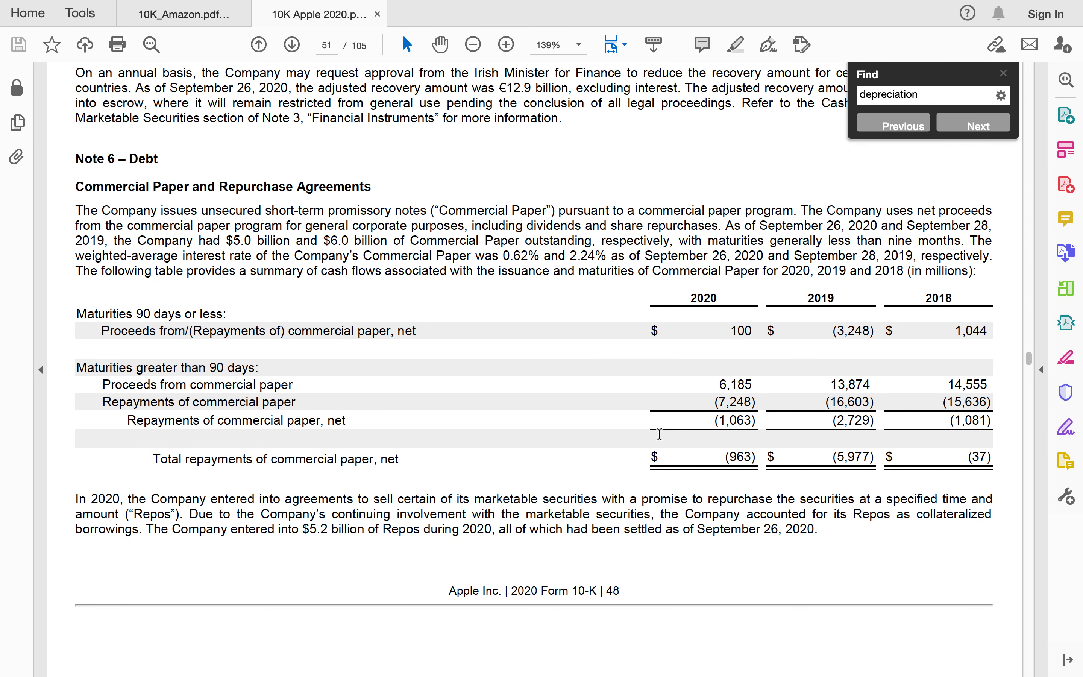
{"action": "scroll", "coordinate": [651, 435], "scroll_direction": "down", "scroll_amount": 20}
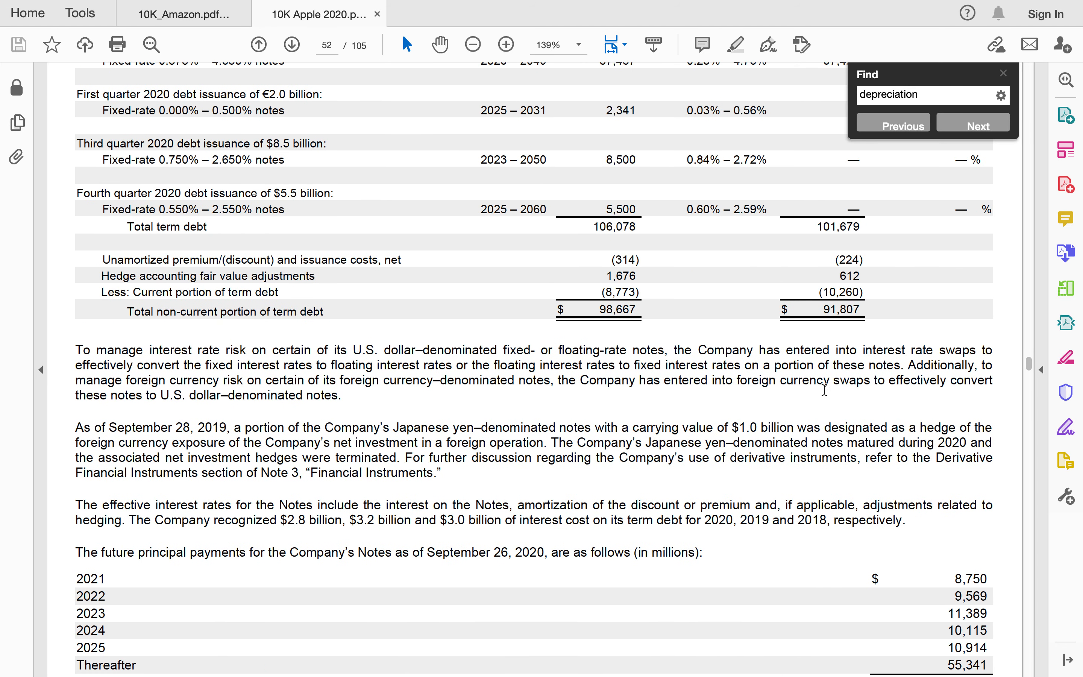
{"action": "scroll", "coordinate": [615, 326], "scroll_direction": "down", "scroll_amount": 1}
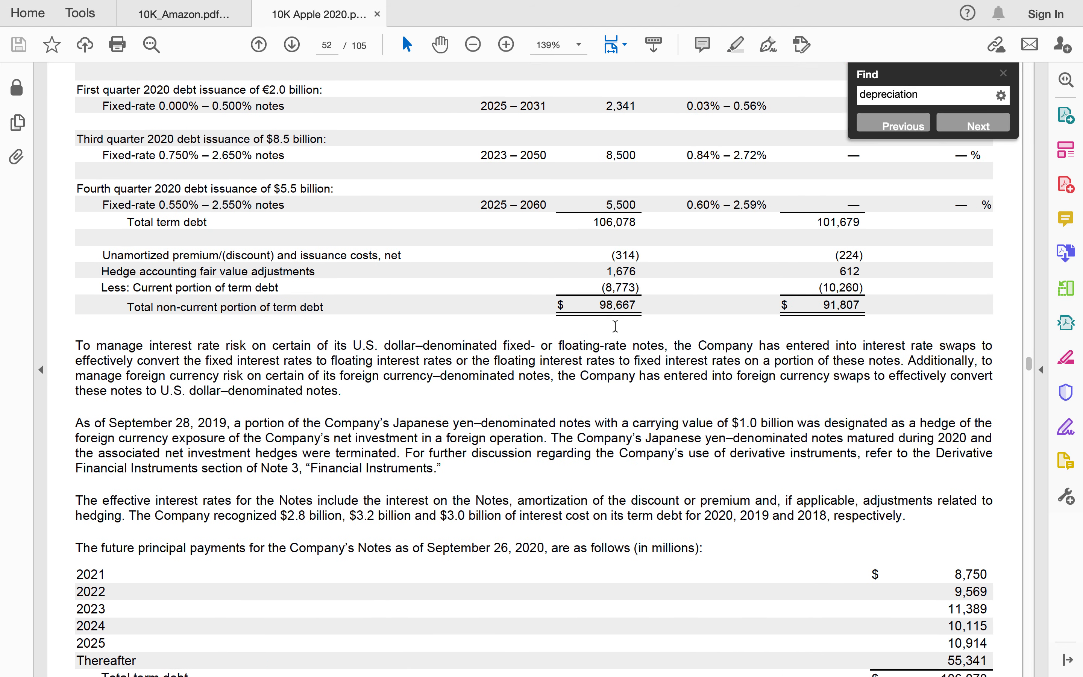
{"action": "scroll", "coordinate": [615, 326], "scroll_direction": "down", "scroll_amount": 1}
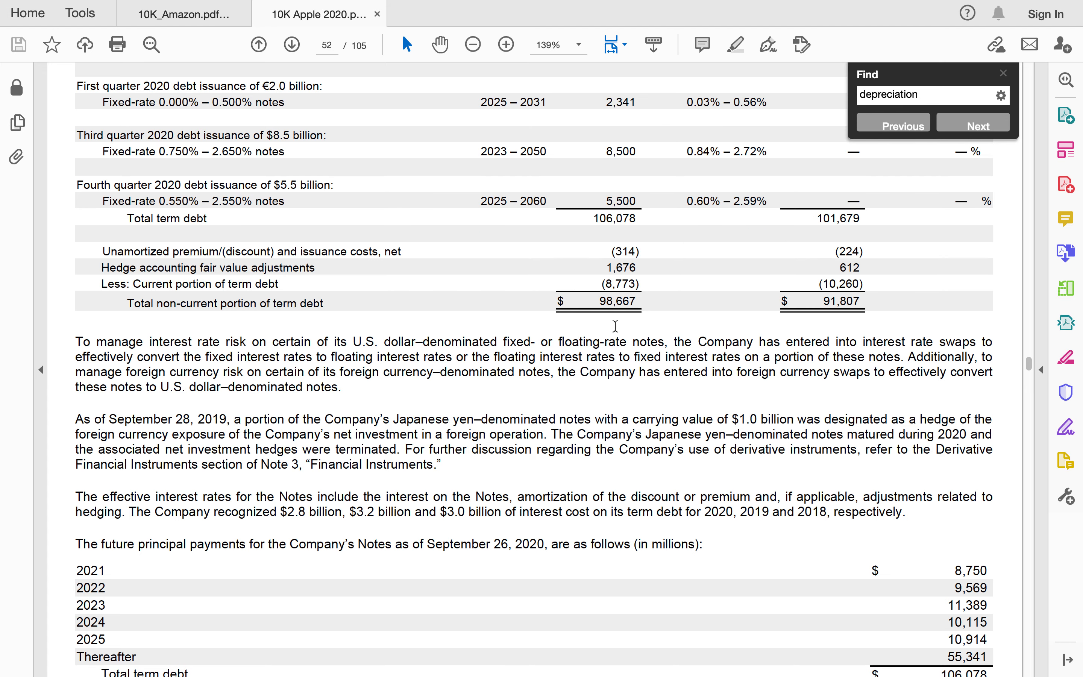
- Find Note 7 on shareholders' equity and select its text from the Share Repurchase Program paragraph into the Shares of Common Stock table
{"action": "scroll", "coordinate": [615, 326], "scroll_direction": "down", "scroll_amount": 10}
{"action": "scroll", "coordinate": [615, 331], "scroll_direction": "down", "scroll_amount": 7}
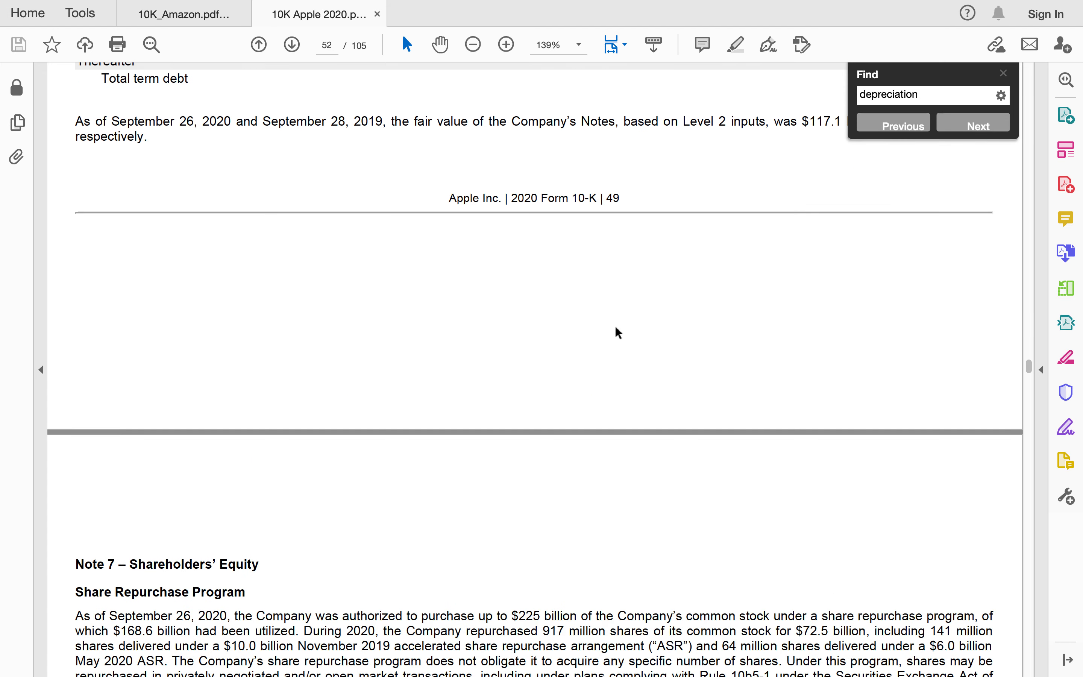
{"action": "scroll", "coordinate": [617, 332], "scroll_direction": "down", "scroll_amount": 7}
{"action": "scroll", "coordinate": [615, 327], "scroll_direction": "down", "scroll_amount": 1}
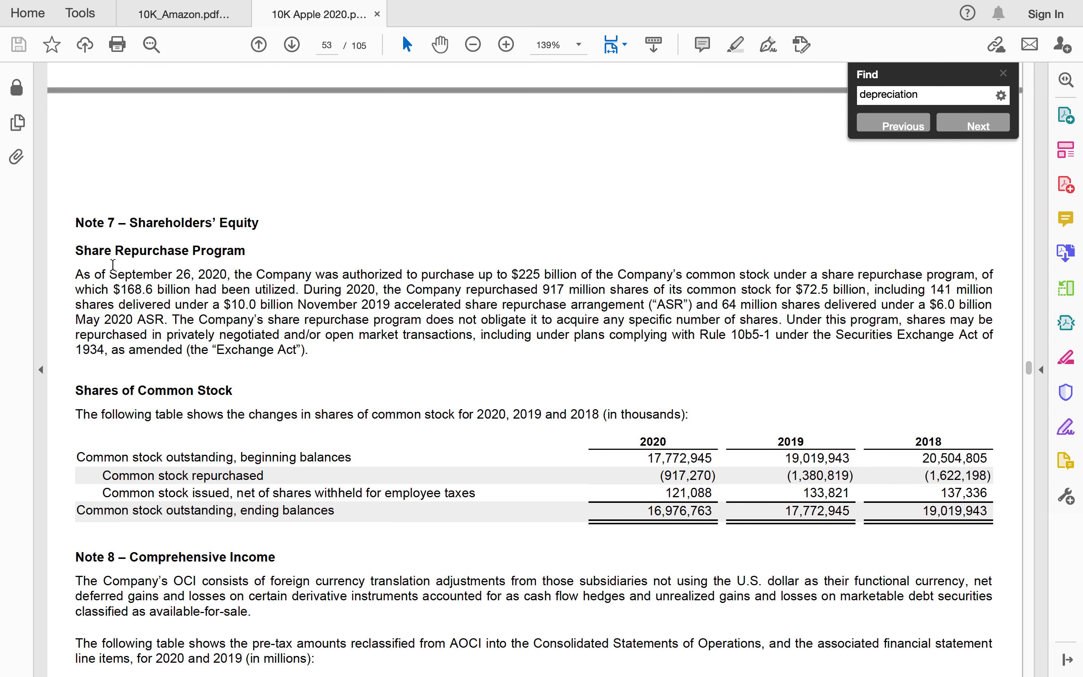
{"action": "left_click_drag", "start_coordinate": [94, 280], "coordinate": [379, 515]}
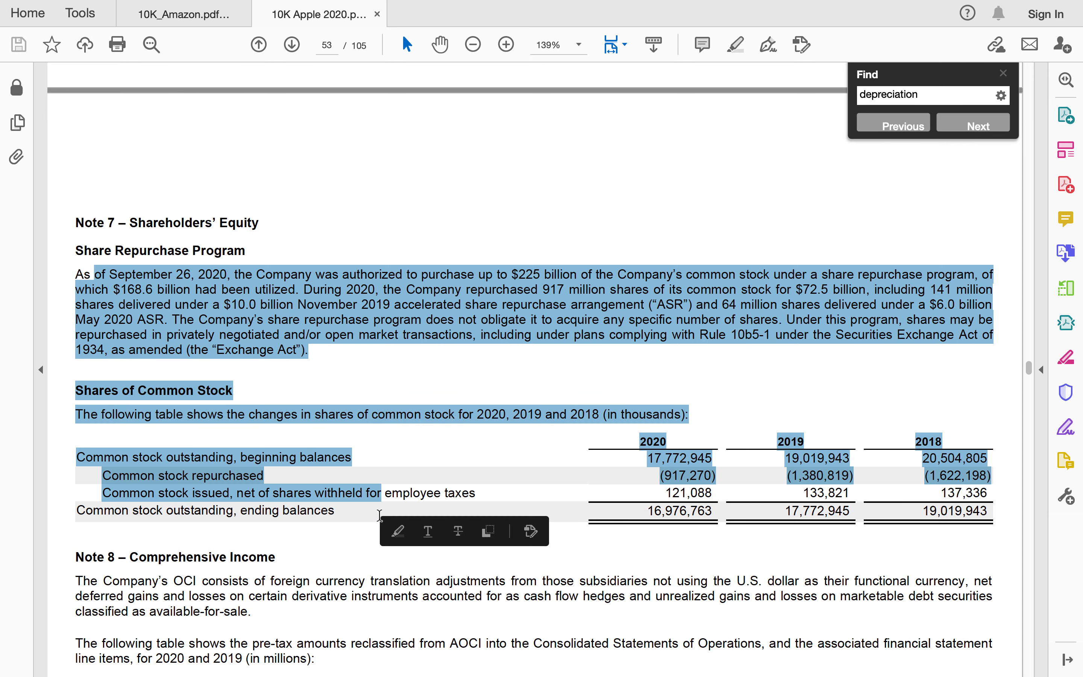
- Examine the consolidated statements of shareholders' equity in the Excel workbook, and return to Notes 7 and 8 in the Acrobat 10-K
{"action": "key", "text": "ctrl+Left"}
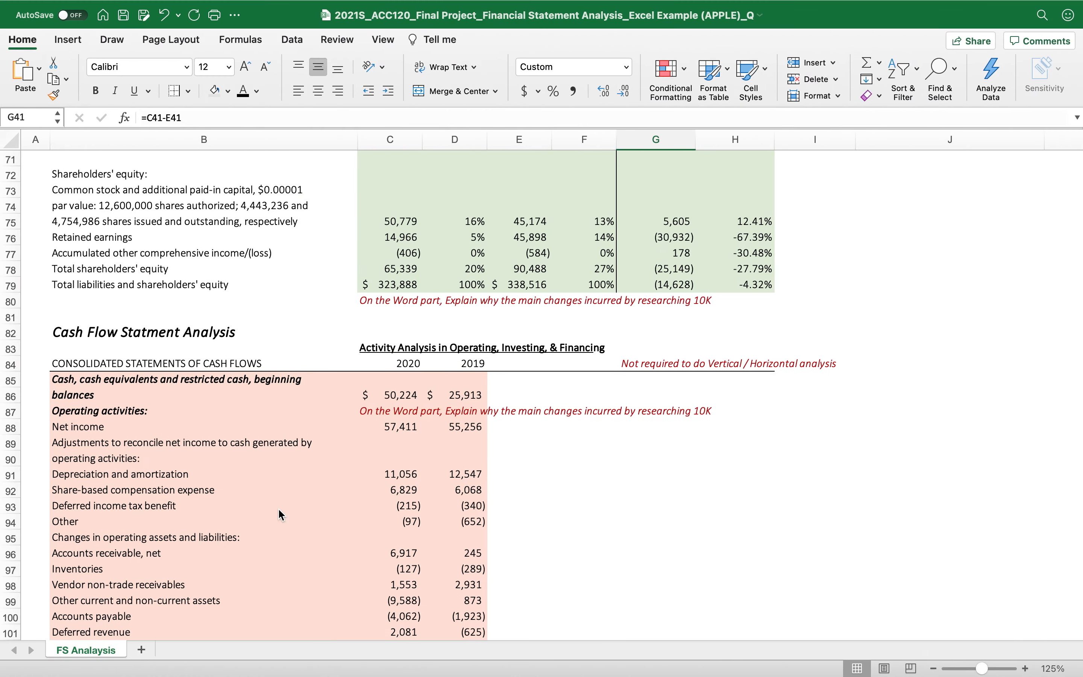
{"action": "scroll", "coordinate": [281, 515], "scroll_direction": "down", "scroll_amount": 2}
{"action": "scroll", "coordinate": [280, 515], "scroll_direction": "down", "scroll_amount": 20}
{"action": "scroll", "coordinate": [281, 514], "scroll_direction": "up", "scroll_amount": 3}
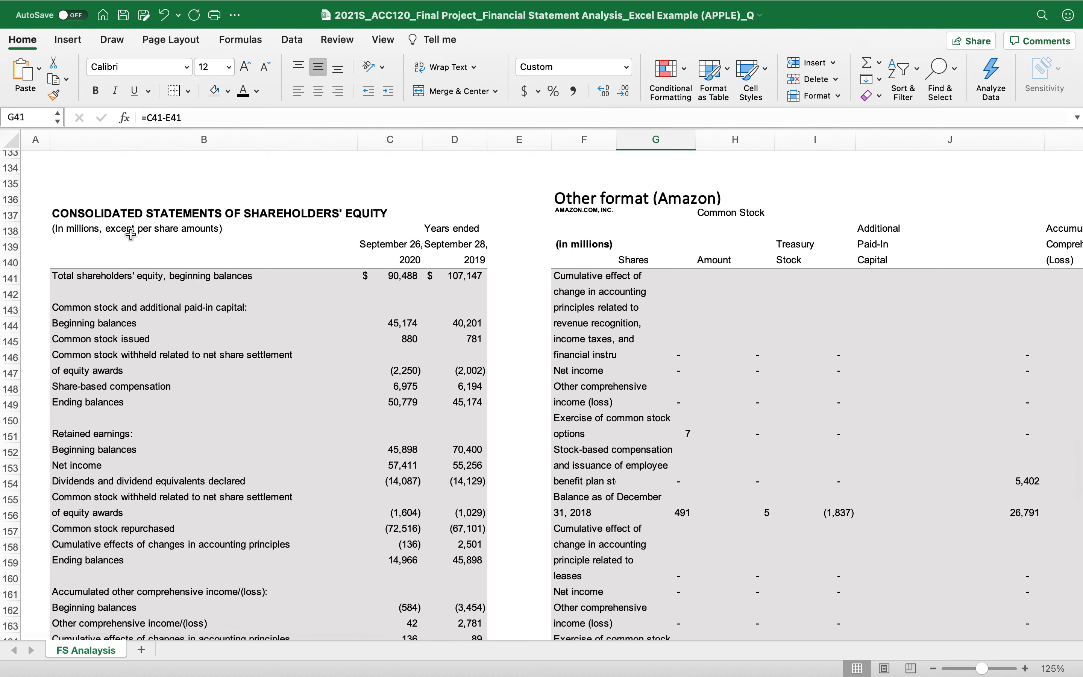
{"action": "scroll", "coordinate": [336, 342], "scroll_direction": "down", "scroll_amount": 3}
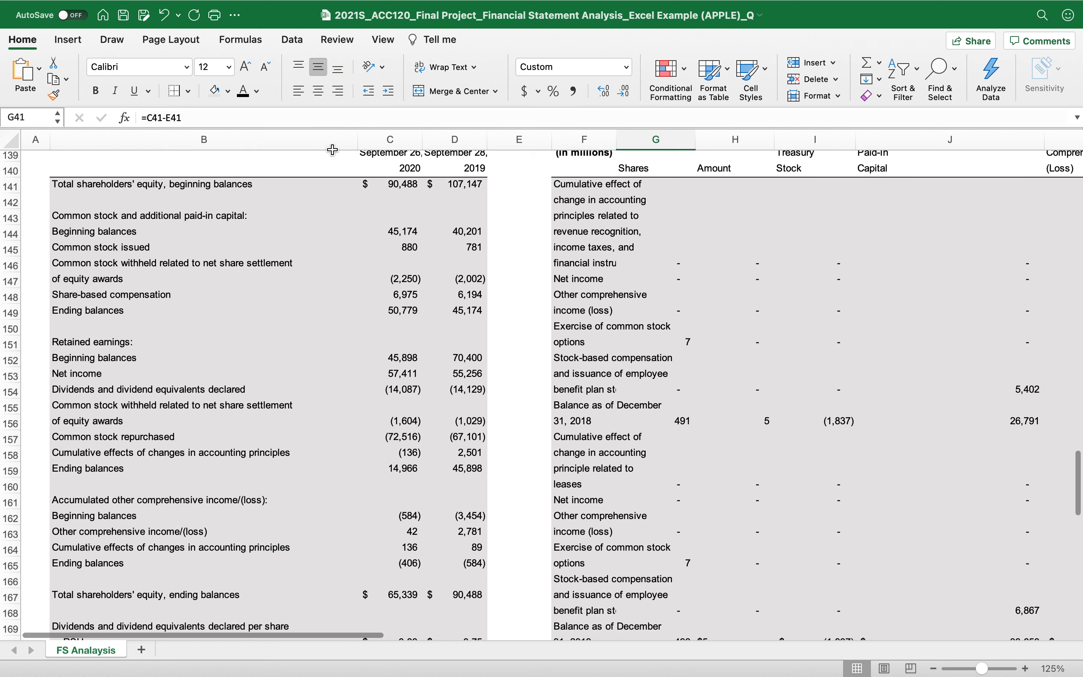
{"action": "key", "text": "super+Tab"}
{"action": "scroll", "coordinate": [423, 458], "scroll_direction": "down", "scroll_amount": 10}
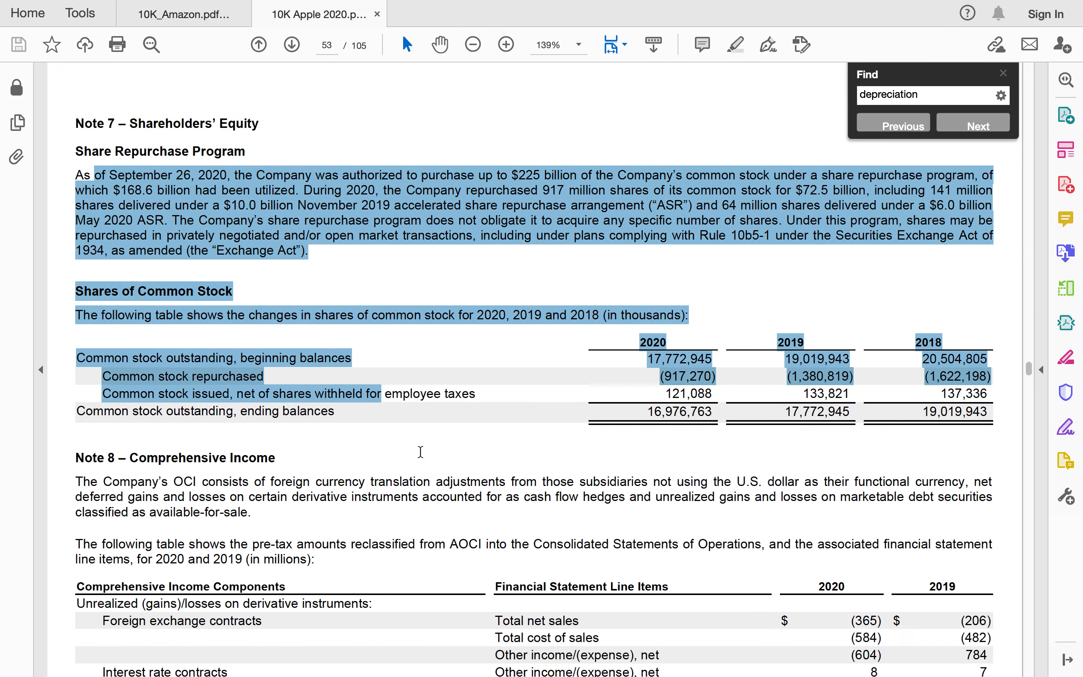
- Switch to the Excel workbook and review the operating, investing and financing sections of the cash flow statement
{"action": "key", "text": "super+Tab"}
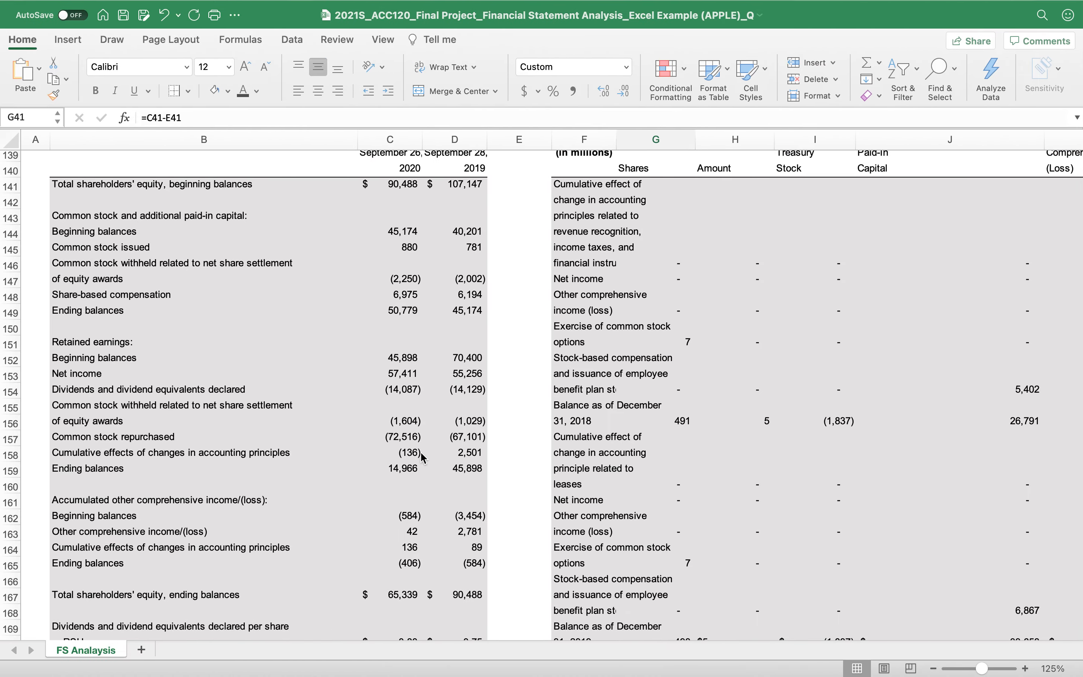
{"action": "scroll", "coordinate": [421, 453], "scroll_direction": "up", "scroll_amount": 10}
{"action": "scroll", "coordinate": [422, 454], "scroll_direction": "up", "scroll_amount": 12}
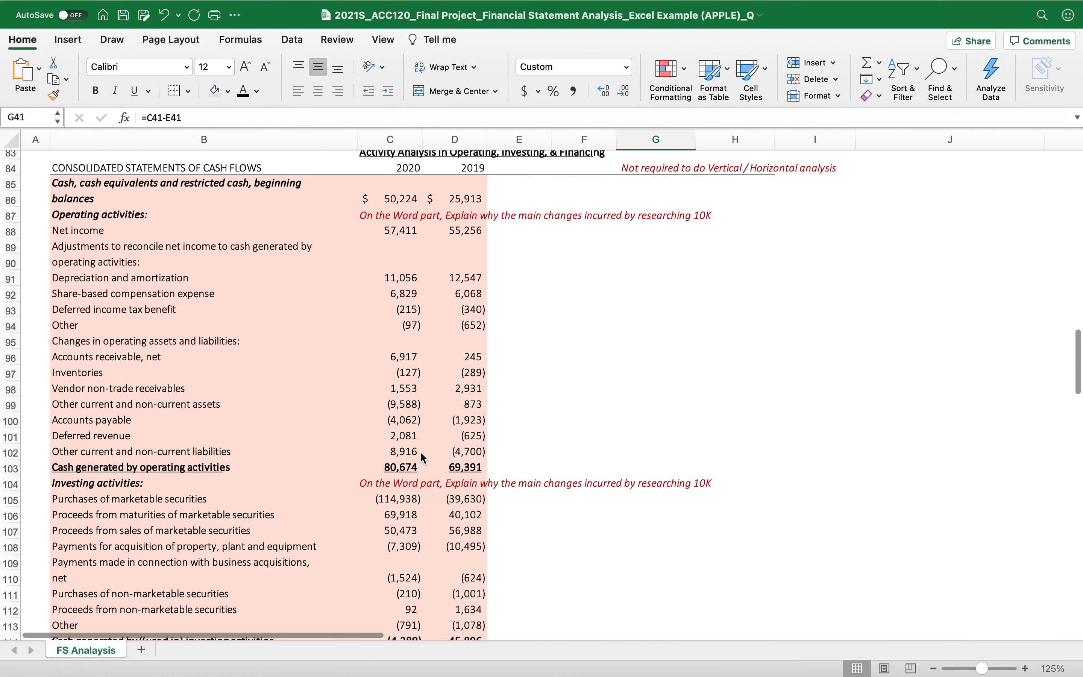
{"action": "scroll", "coordinate": [421, 453], "scroll_direction": "down", "scroll_amount": 6}
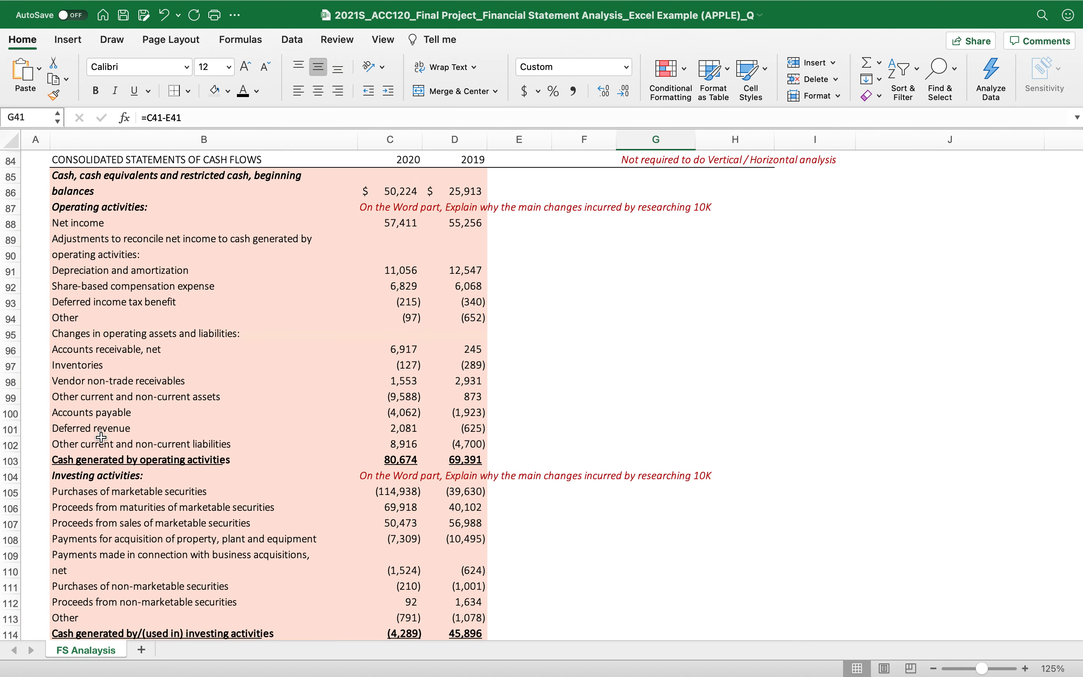
{"action": "scroll", "coordinate": [148, 493], "scroll_direction": "down", "scroll_amount": 5}
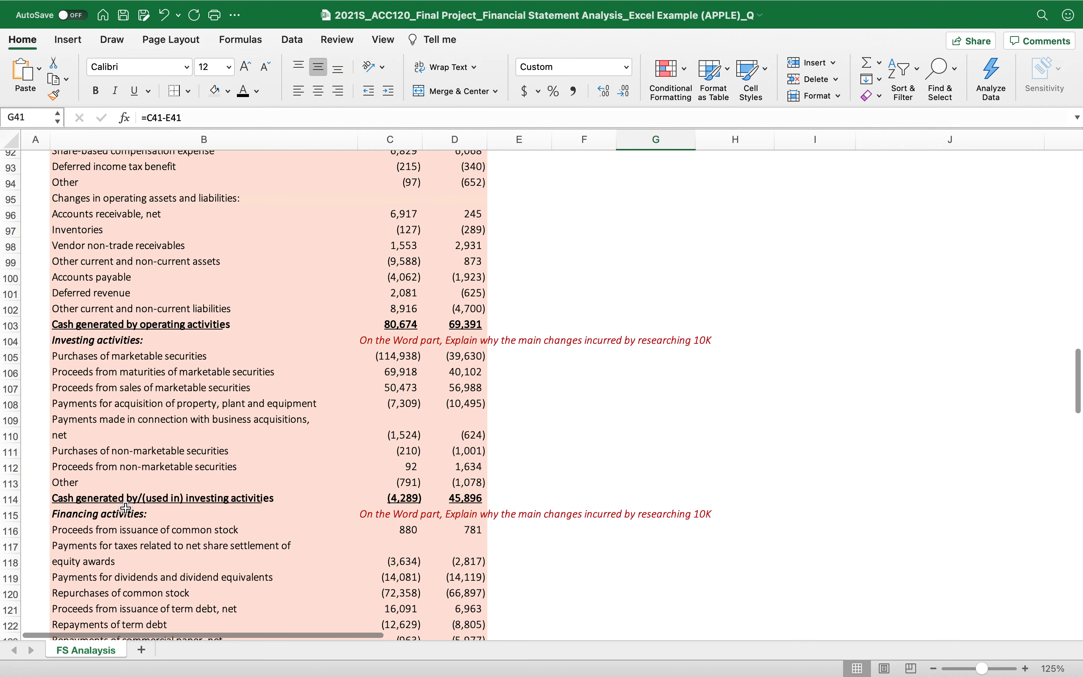
{"action": "scroll", "coordinate": [448, 402], "scroll_direction": "up", "scroll_amount": 6}
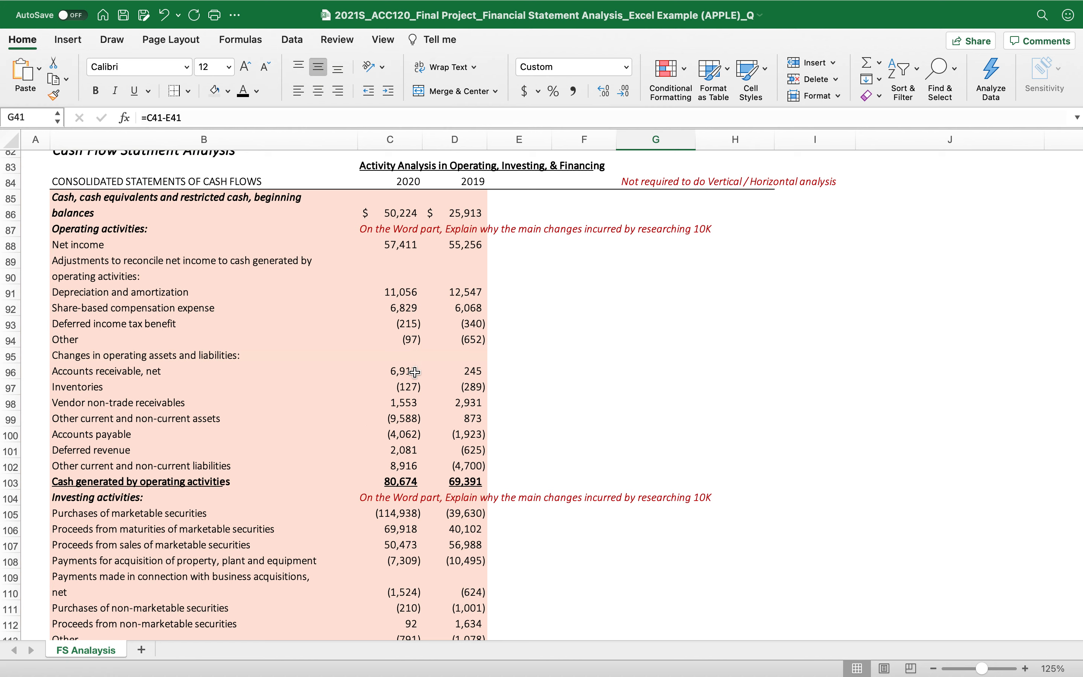
- Inspect the 2020 operating activities amounts, including accounts receivable, other current and non-current assets, deferred revenue and net income
{"action": "left_click", "coordinate": [112, 371]}
{"action": "left_click", "coordinate": [392, 373]}
{"action": "left_click", "coordinate": [396, 416]}
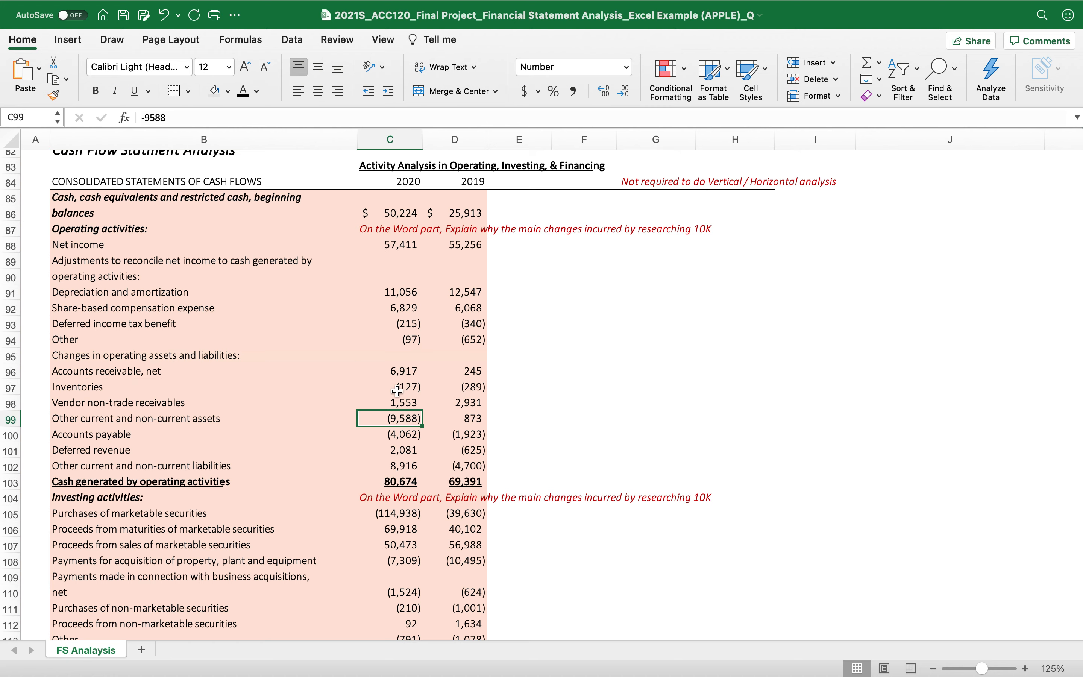
{"action": "left_click", "coordinate": [396, 451]}
{"action": "left_click", "coordinate": [409, 331]}
{"action": "left_click", "coordinate": [394, 242]}
- Examine the investing activities, comparing purchases of marketable securities with the 2020 investing cash total, and look over the financing activities
{"action": "scroll", "coordinate": [401, 455], "scroll_direction": "down", "scroll_amount": 5}
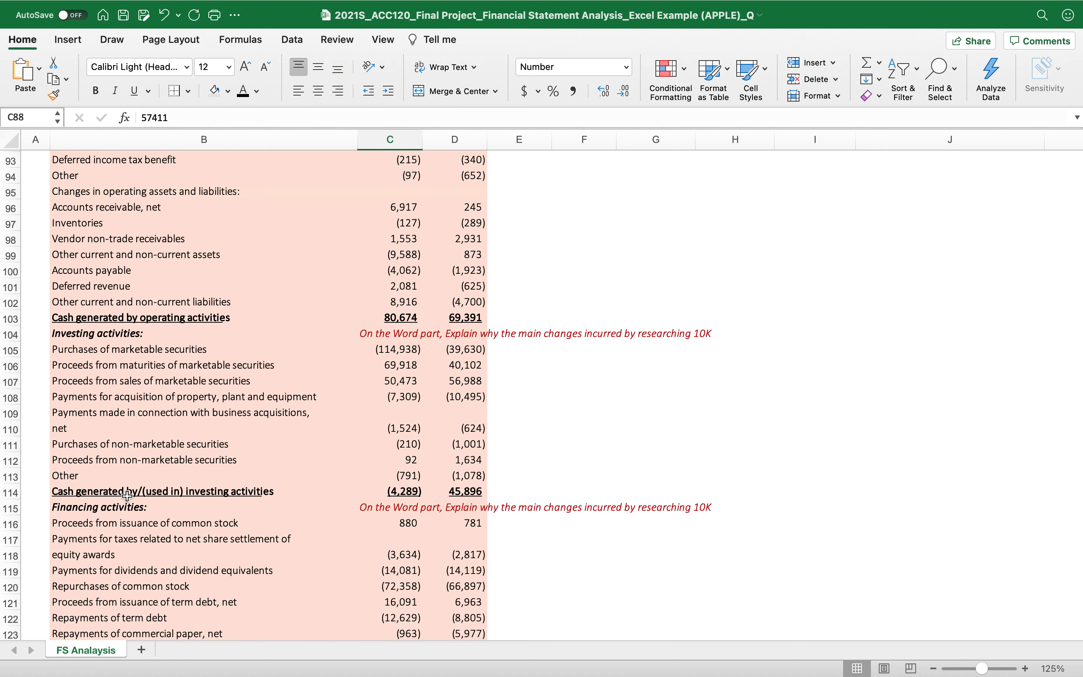
{"action": "scroll", "coordinate": [464, 497], "scroll_direction": "up", "scroll_amount": 5}
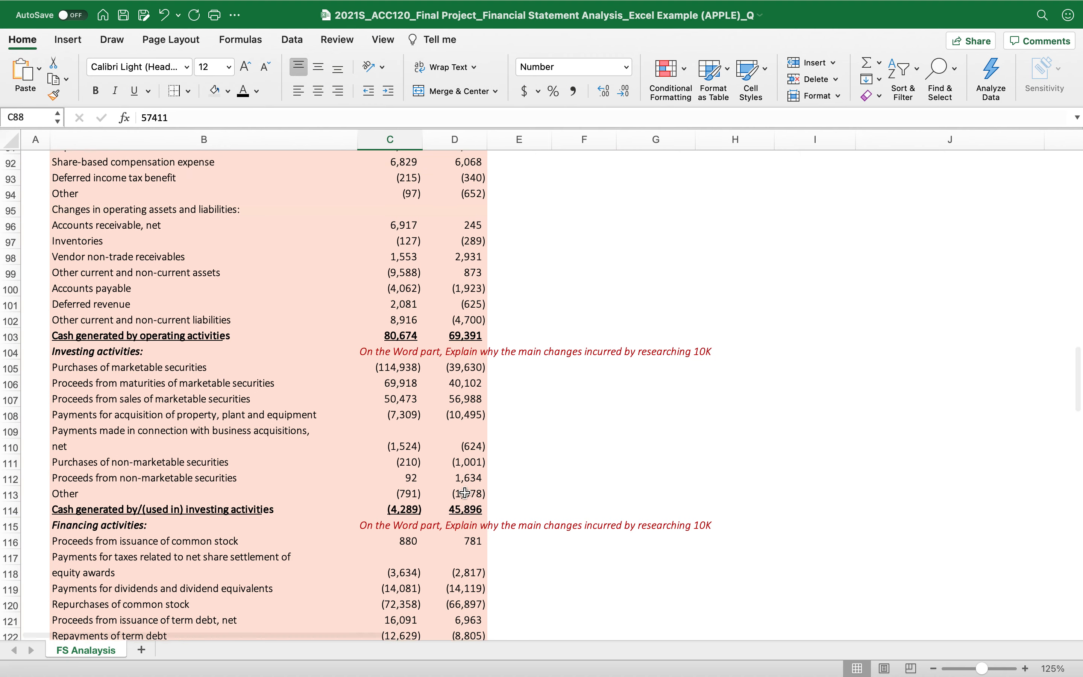
{"action": "scroll", "coordinate": [464, 297], "scroll_direction": "down", "scroll_amount": 4}
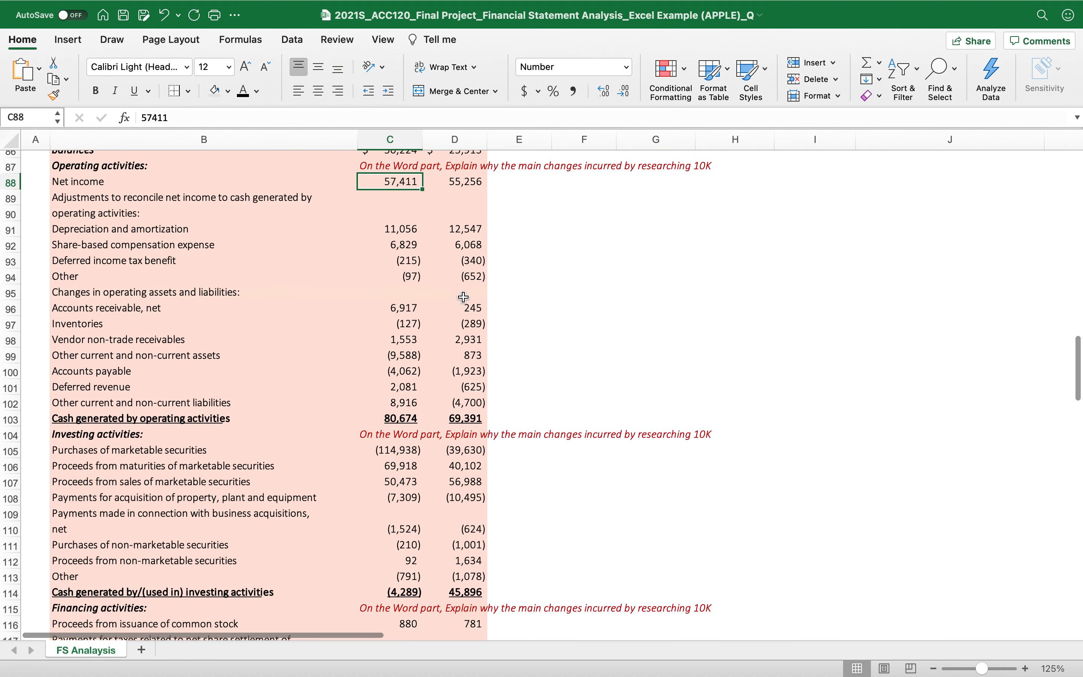
{"action": "left_click", "coordinate": [387, 532]}
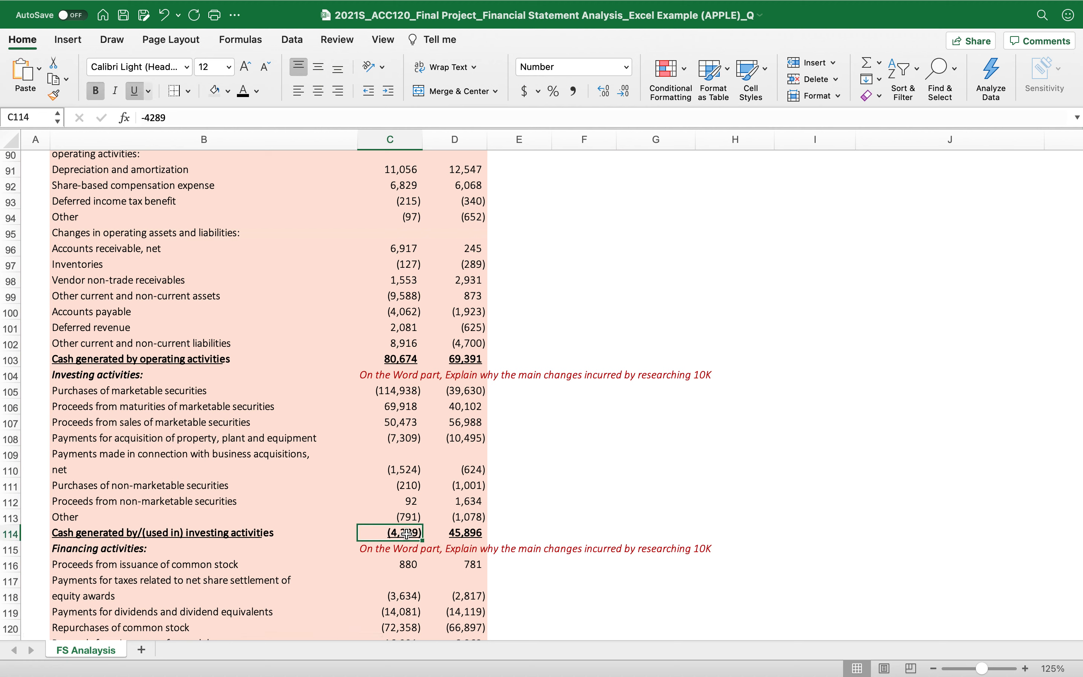
{"action": "left_click", "coordinate": [390, 395]}
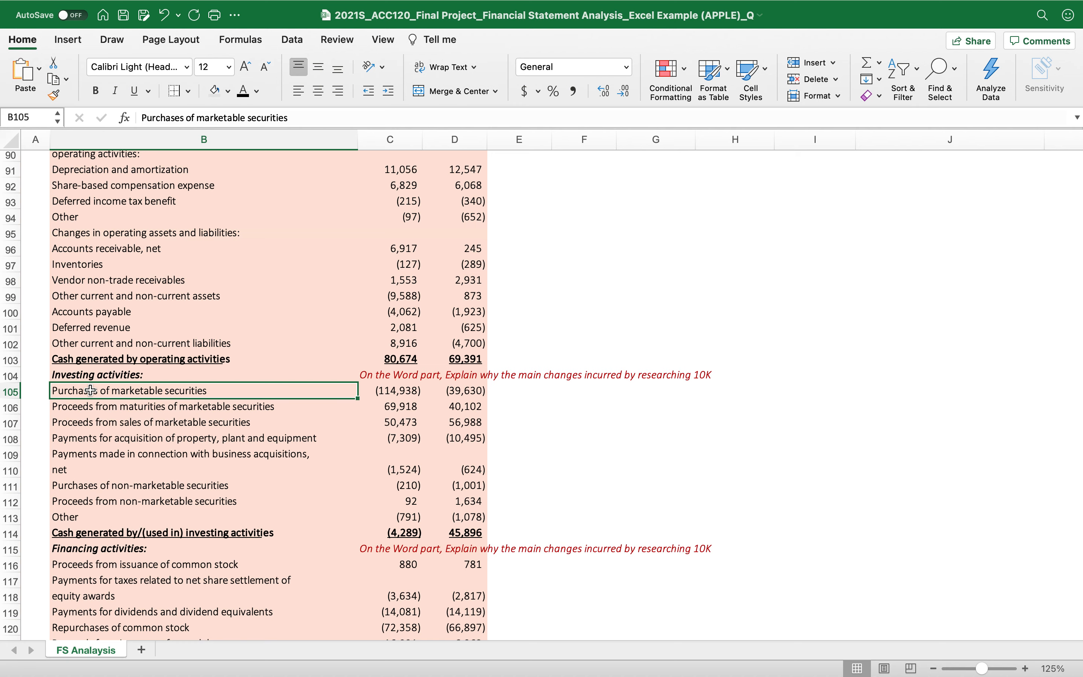
{"action": "left_click", "coordinate": [405, 535]}
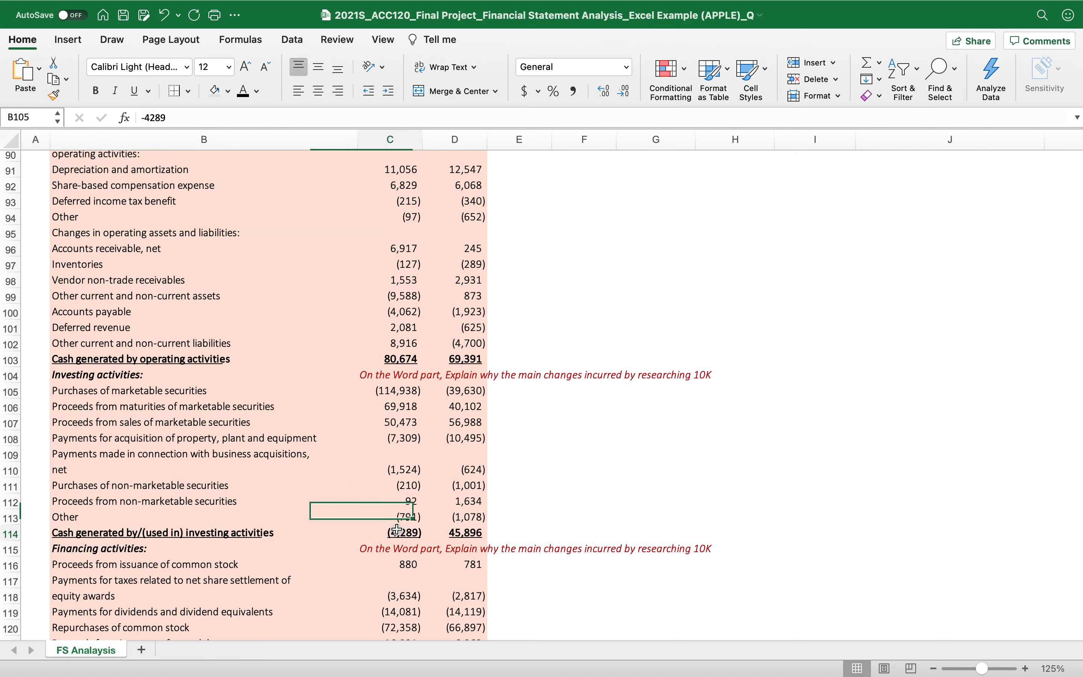
{"action": "scroll", "coordinate": [385, 545], "scroll_direction": "down", "scroll_amount": 5}
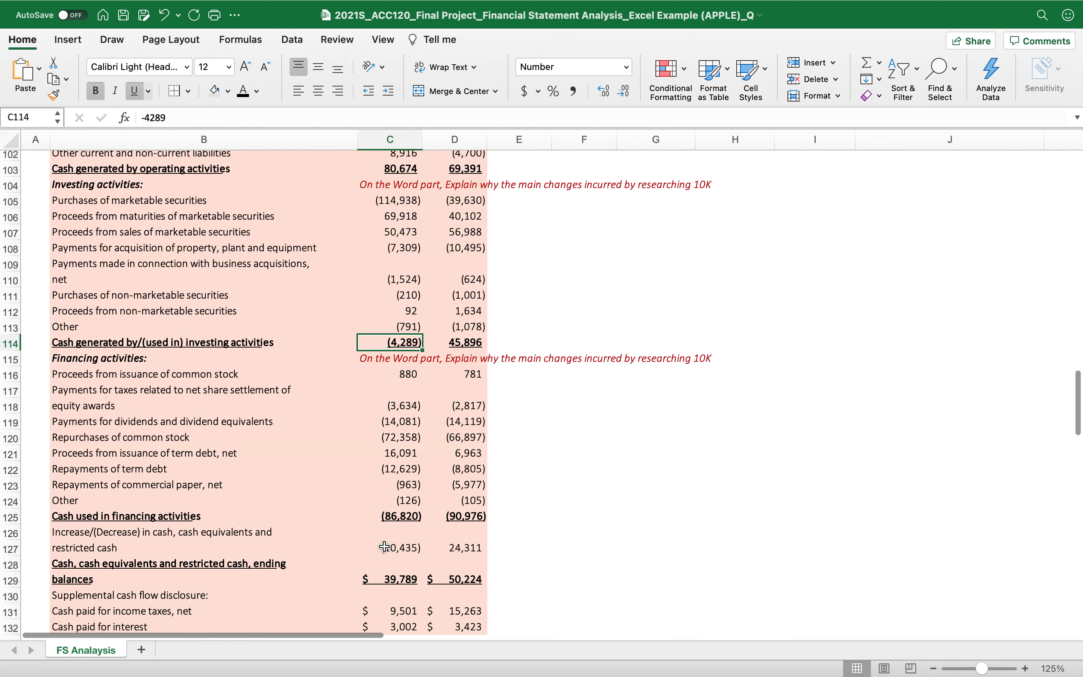
{"action": "scroll", "coordinate": [385, 546], "scroll_direction": "up", "scroll_amount": 6}
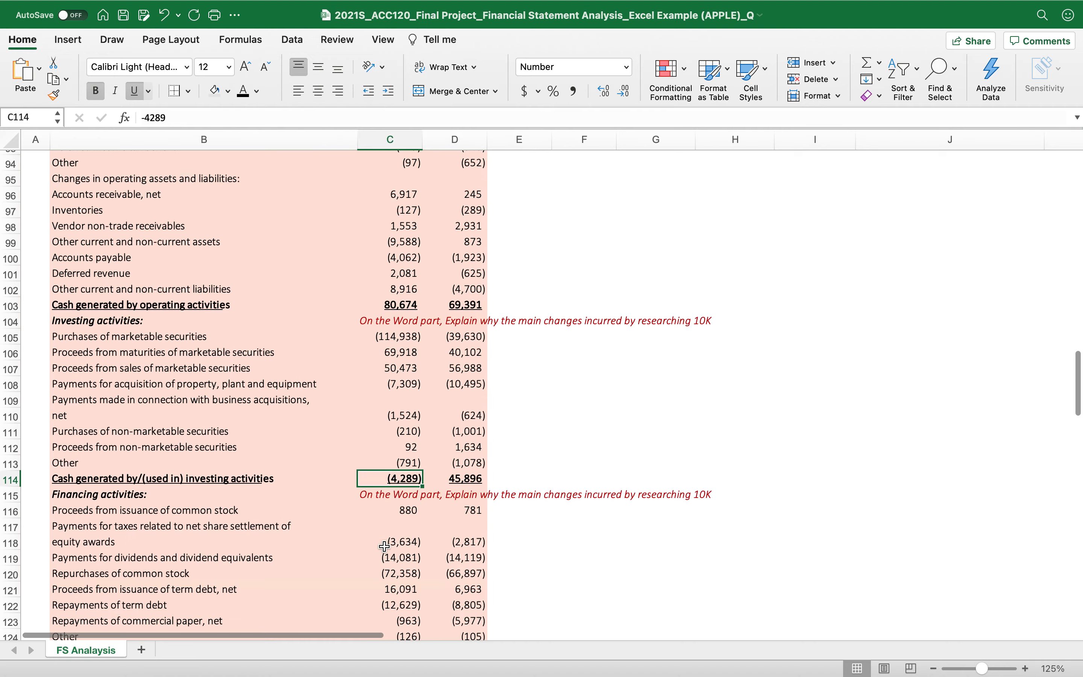
- Switch back to the 10-K in Acrobat and review Note 7's share repurchases and Note 8's table of AOCI changes by component
{"action": "key", "text": "ctrl+Right"}
{"action": "scroll", "coordinate": [384, 549], "scroll_direction": "up", "scroll_amount": 15}
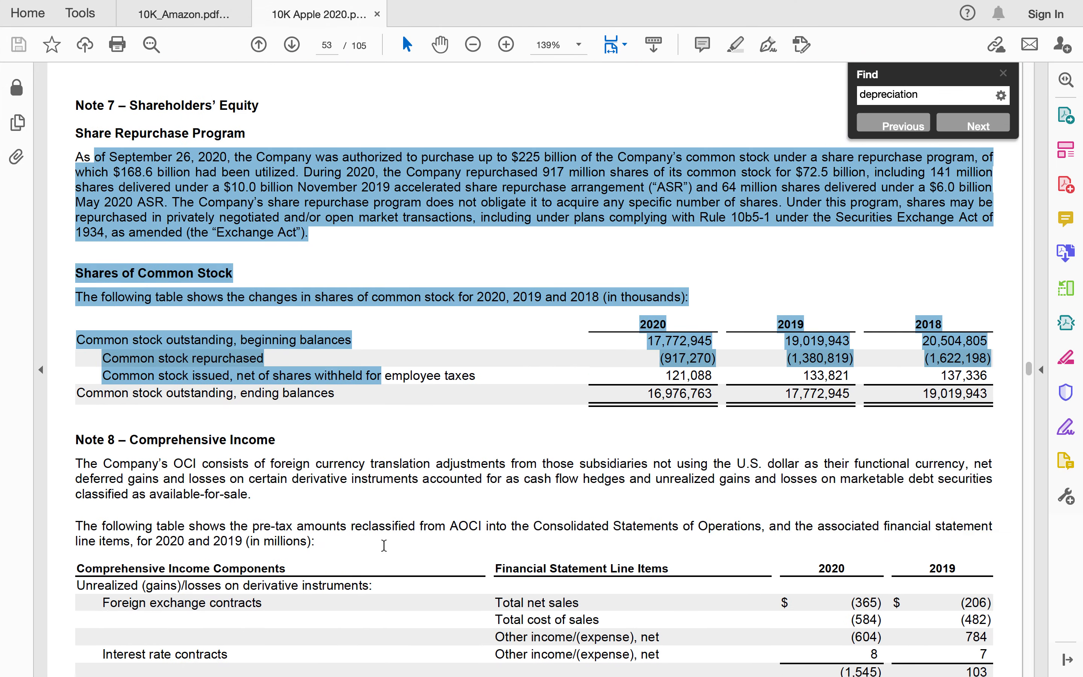
{"action": "scroll", "coordinate": [384, 546], "scroll_direction": "down", "scroll_amount": 8}
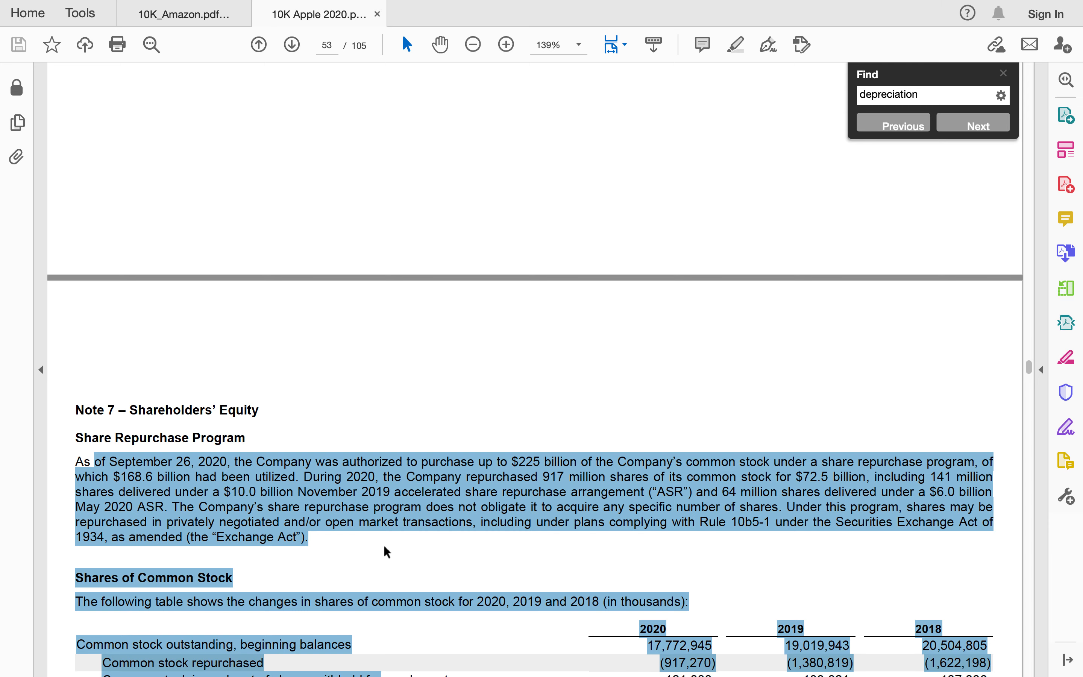
{"action": "scroll", "coordinate": [234, 423], "scroll_direction": "down", "scroll_amount": 3}
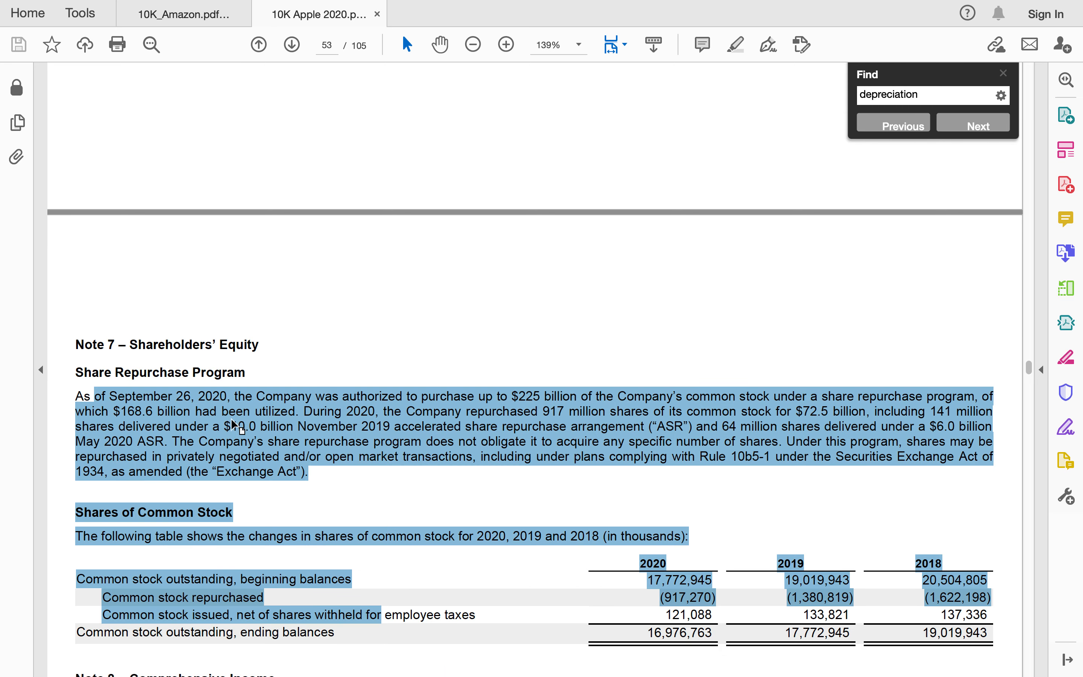
{"action": "scroll", "coordinate": [233, 423], "scroll_direction": "down", "scroll_amount": 15}
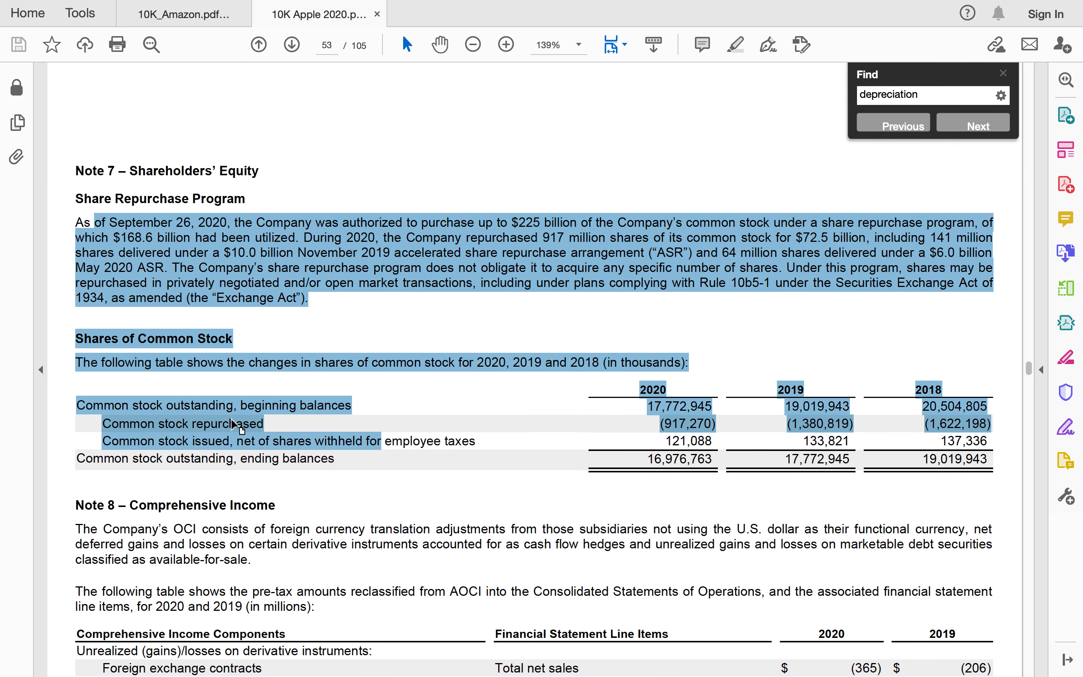
{"action": "scroll", "coordinate": [233, 419], "scroll_direction": "down", "scroll_amount": 20}
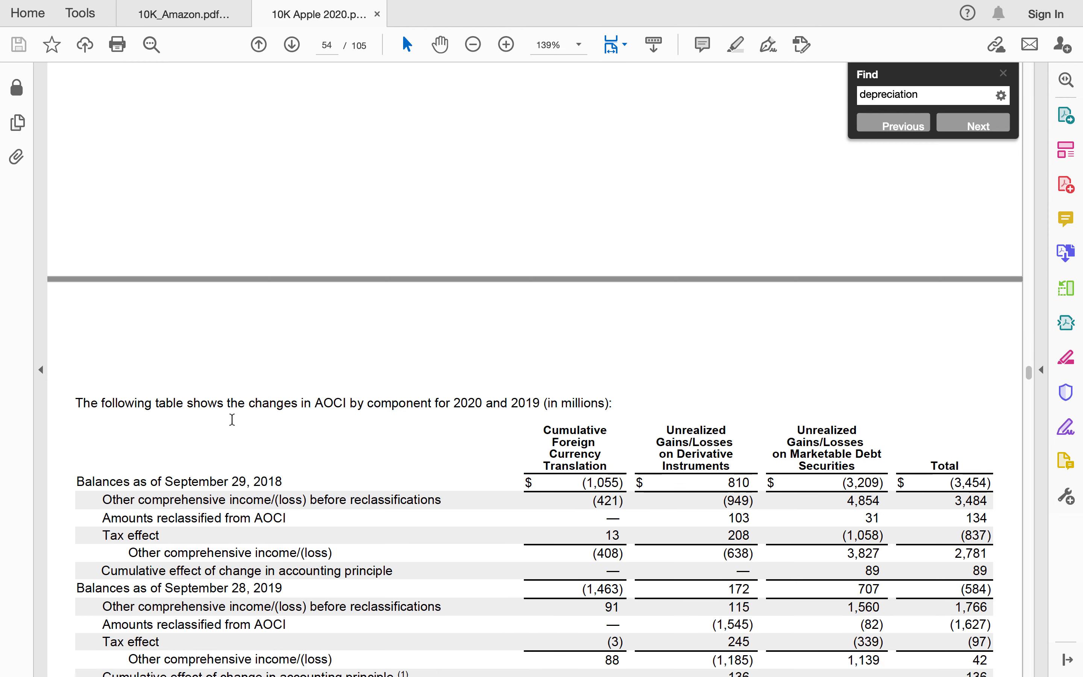
- Switch to the Excel workbook and return to the Income Statement Analysis at the start of the sheet
{"action": "key", "text": "ctrl+Left"}
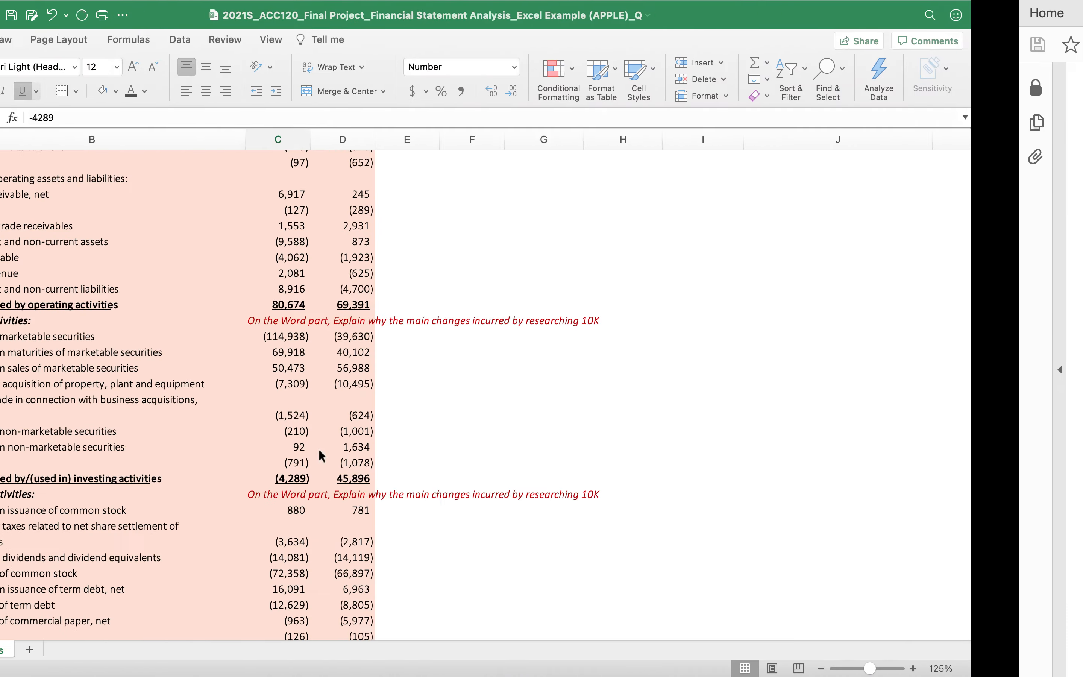
{"action": "scroll", "coordinate": [320, 450], "scroll_direction": "up", "scroll_amount": 20}
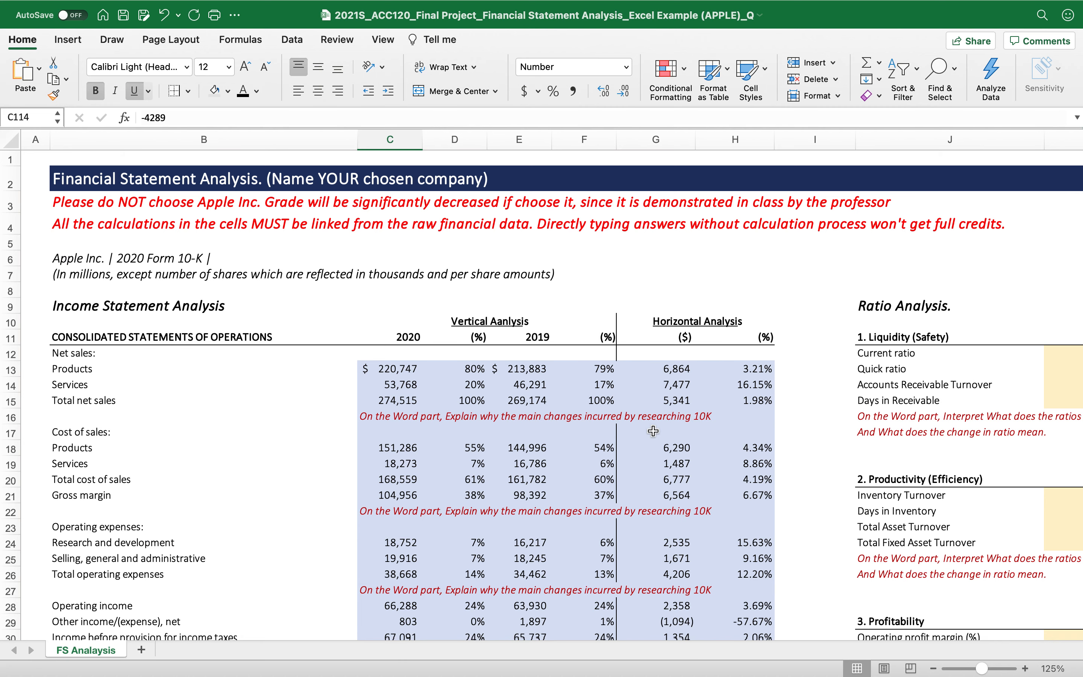
{"action": "mouse_move", "coordinate": [812, 5]}
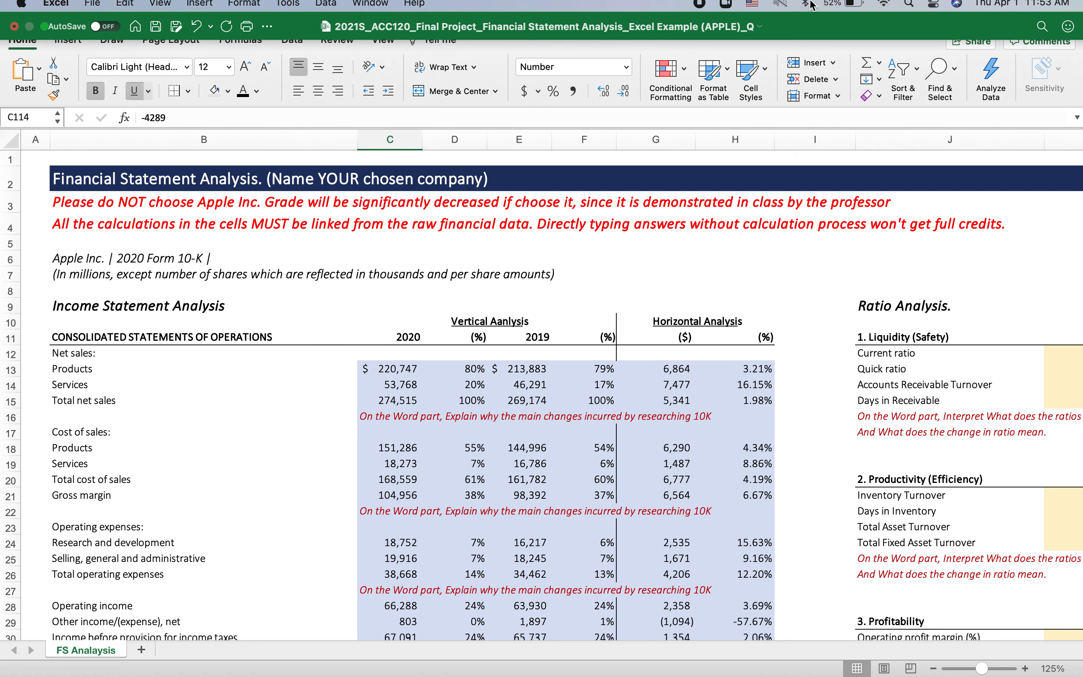